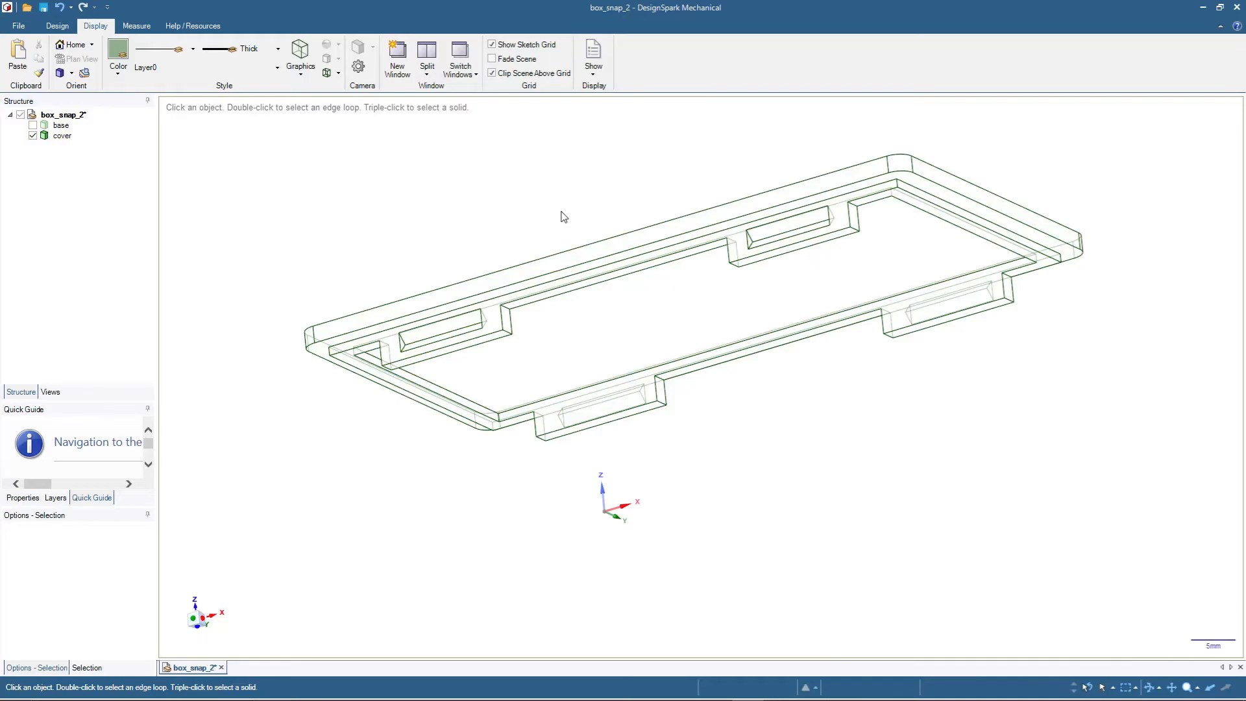
- Show the base body together with the cover in the finished box, and create a new empty design
mouse_move(558, 170)
middle_mouse_down()
mouse_move(542, 175)
mouse_move(500, 263)
middle_mouse_up()
left_click(33, 124)
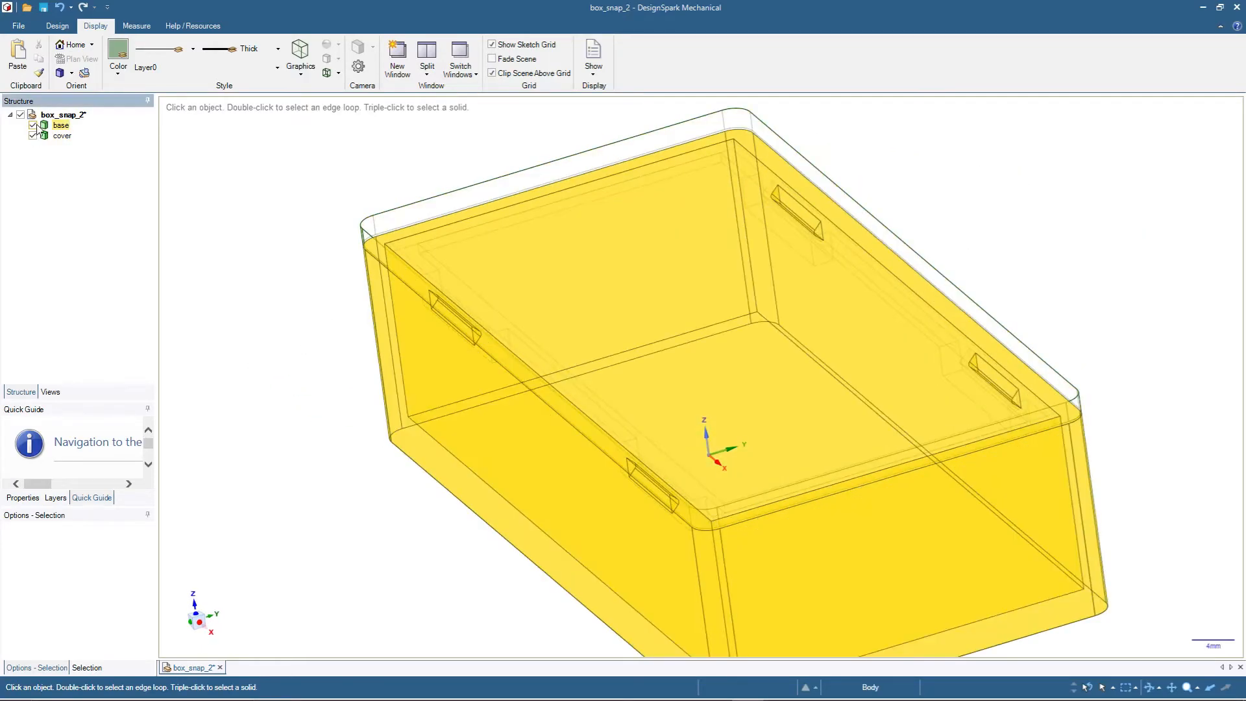
left_click(21, 26)
mouse_move(29, 50)
left_click(110, 63)
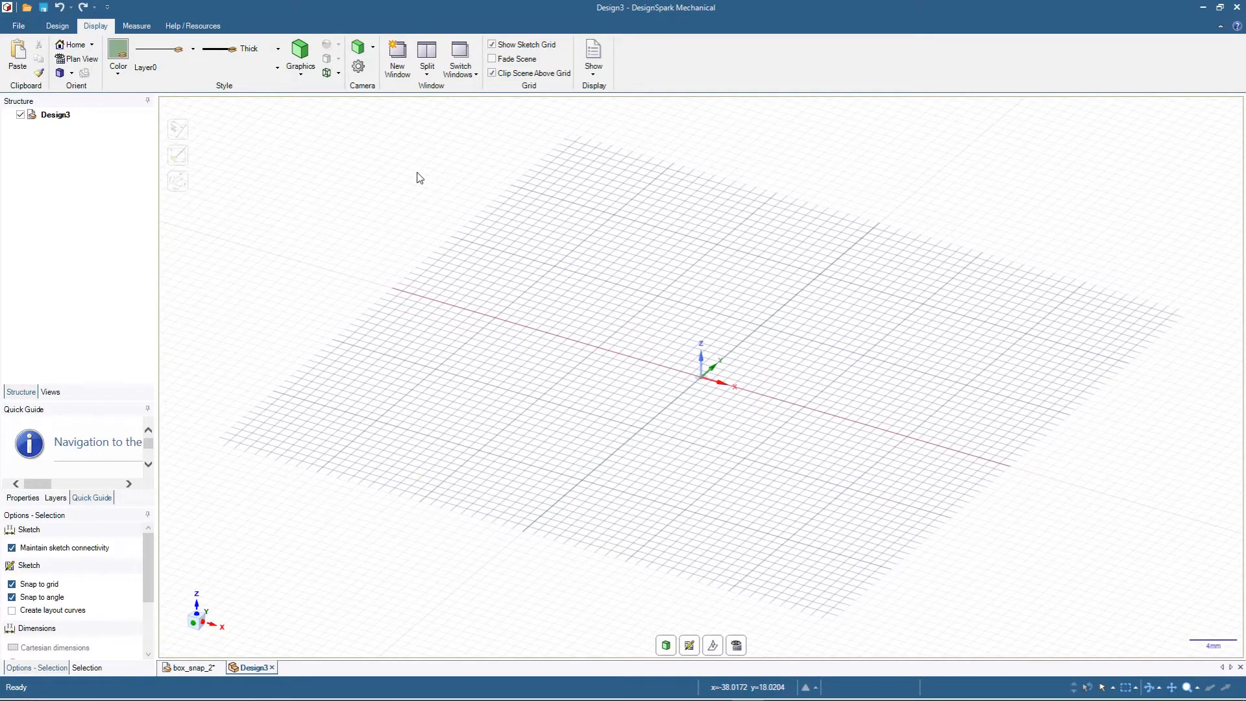
- Sketch an 80 mm by 40 mm rectangle on the grid plane for the box outline
left_click(58, 26)
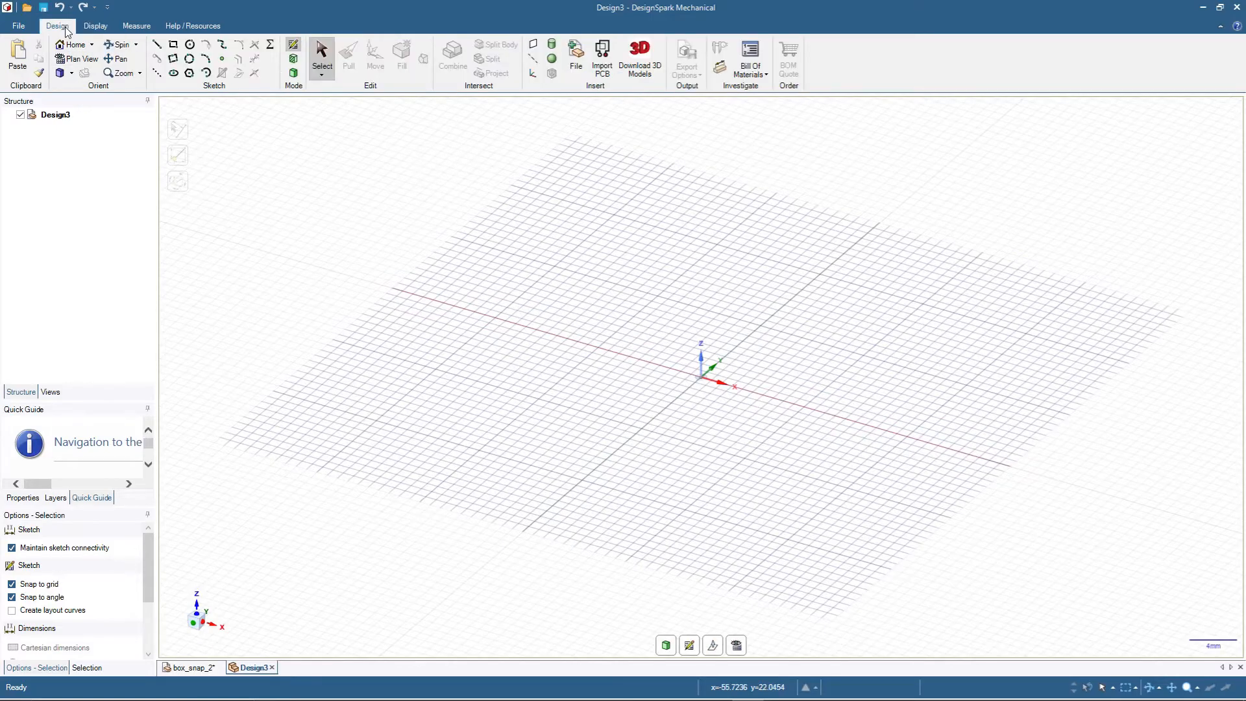
left_click(174, 45)
left_click(513, 221)
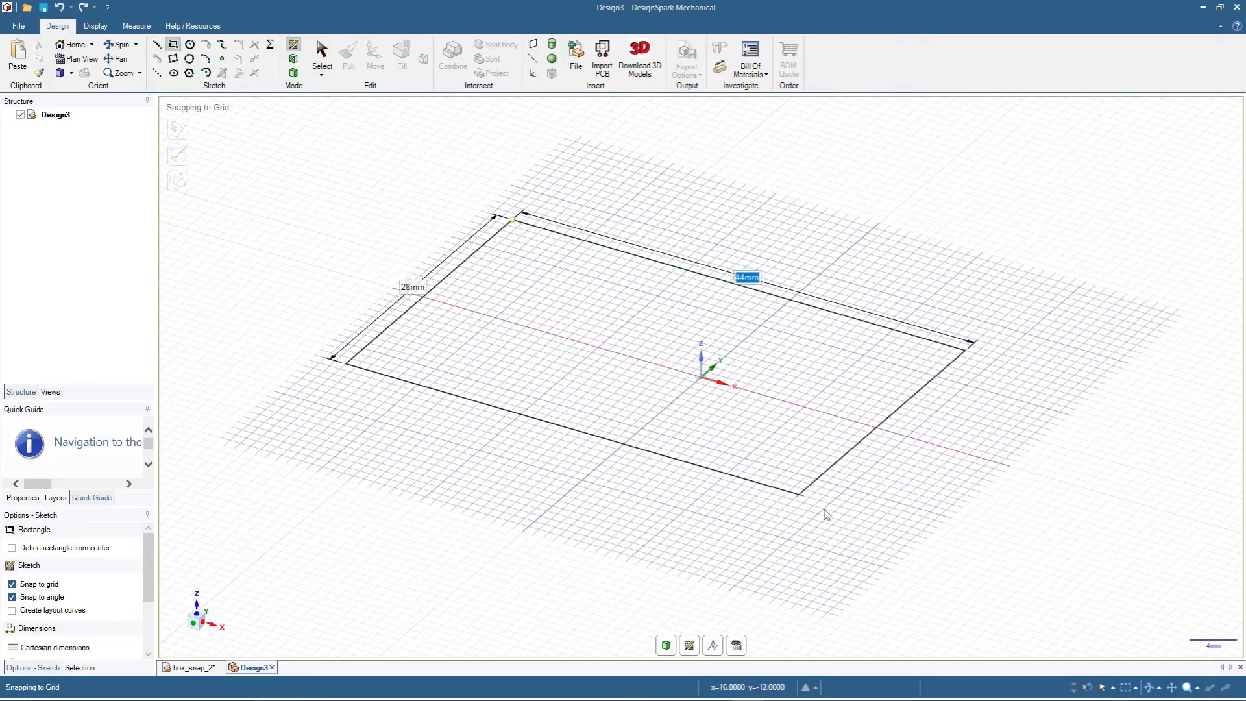
type("80")
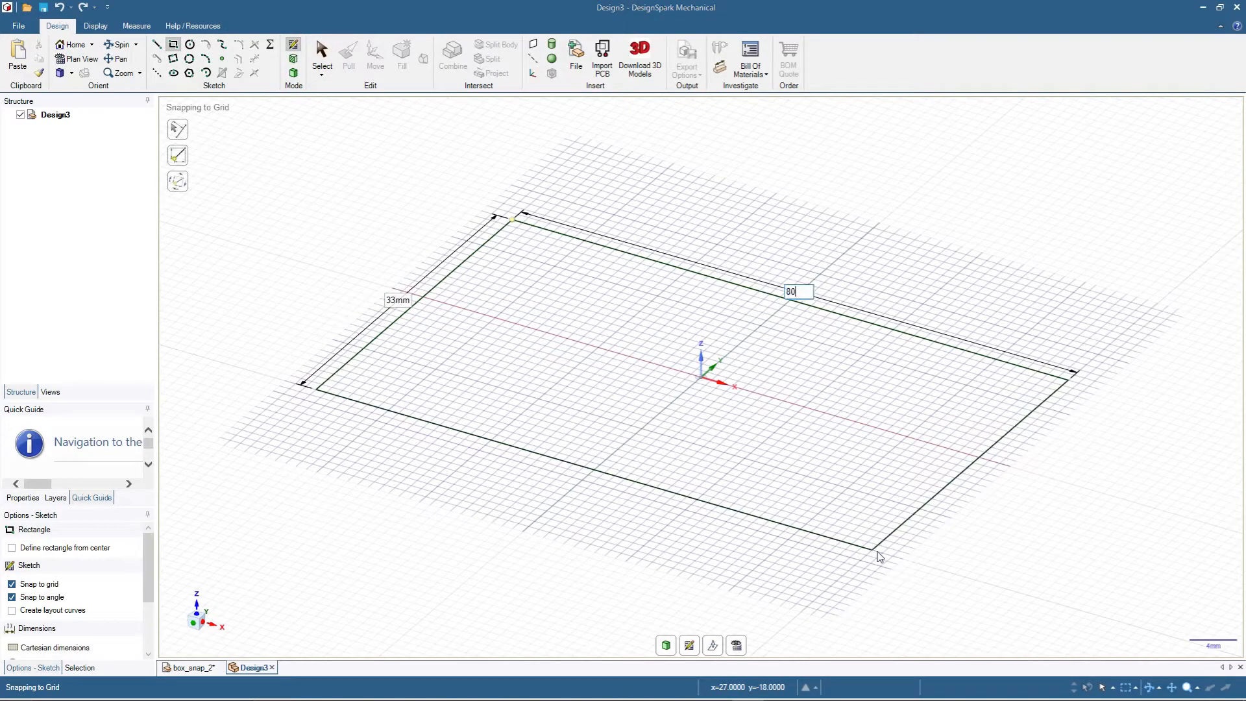
key("Tab")
type("40")
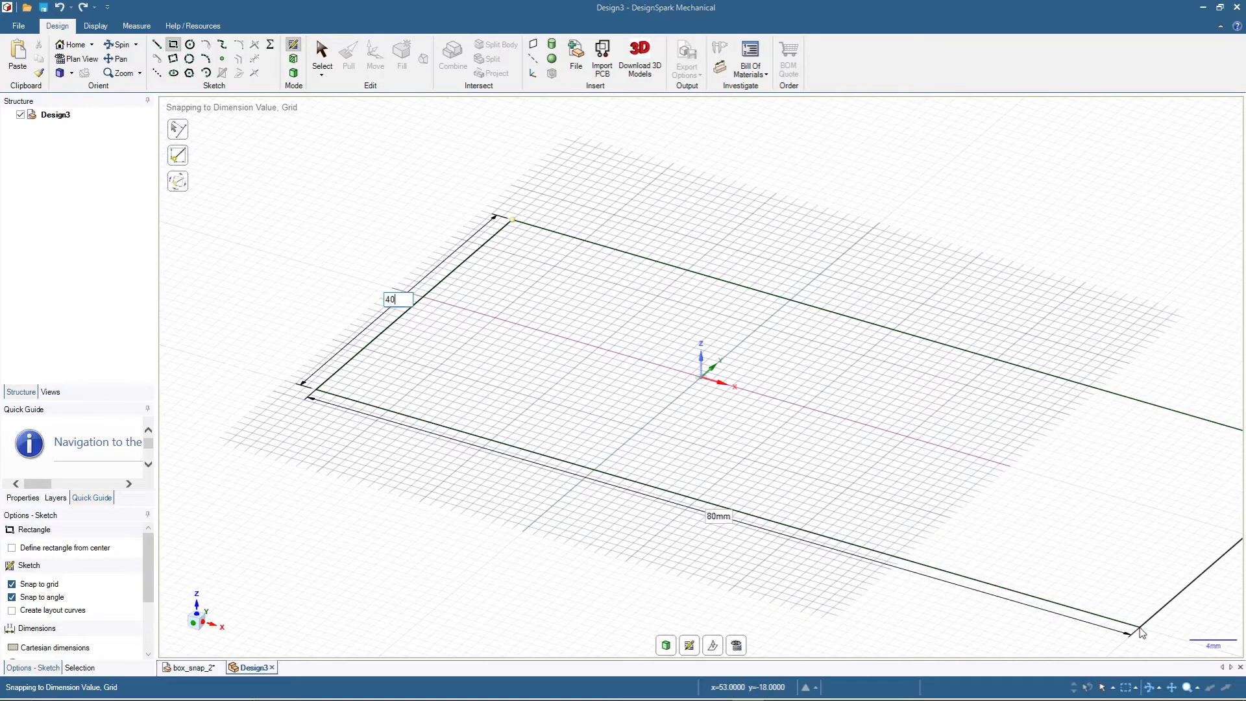
key("Return")
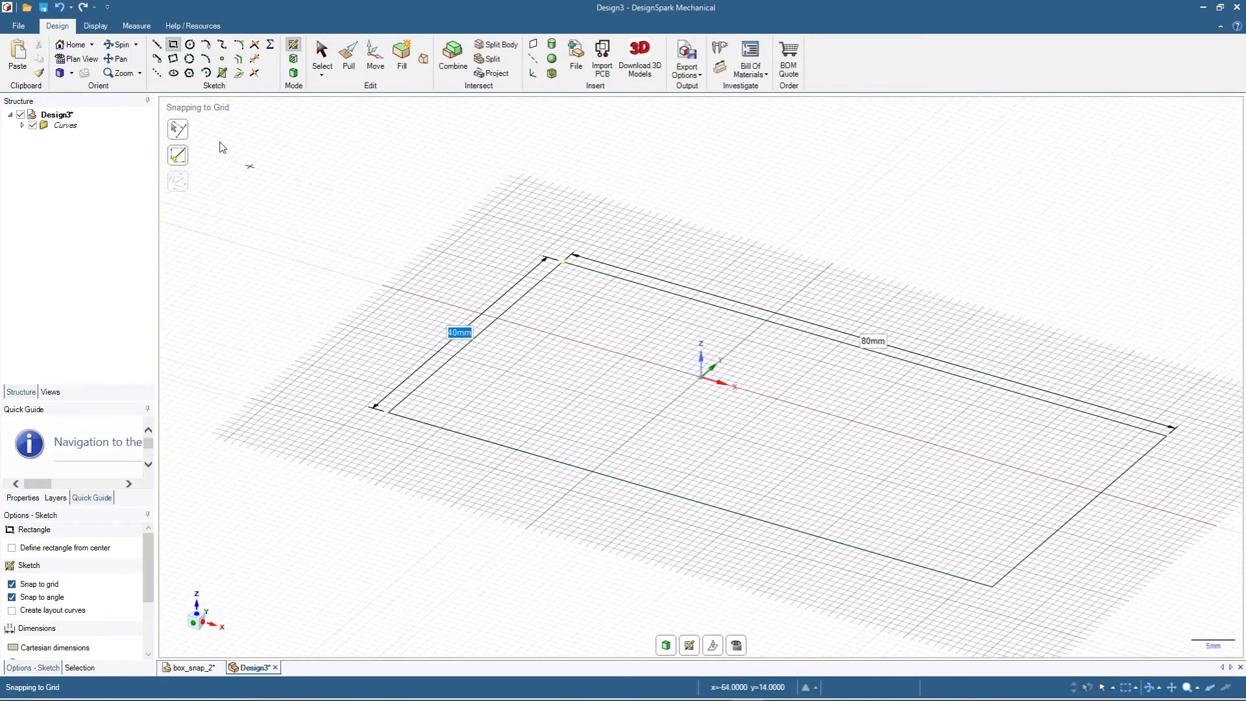
- Offset the whole rectangle loop inward by 2 mm to outline the box walls
left_click(240, 63)
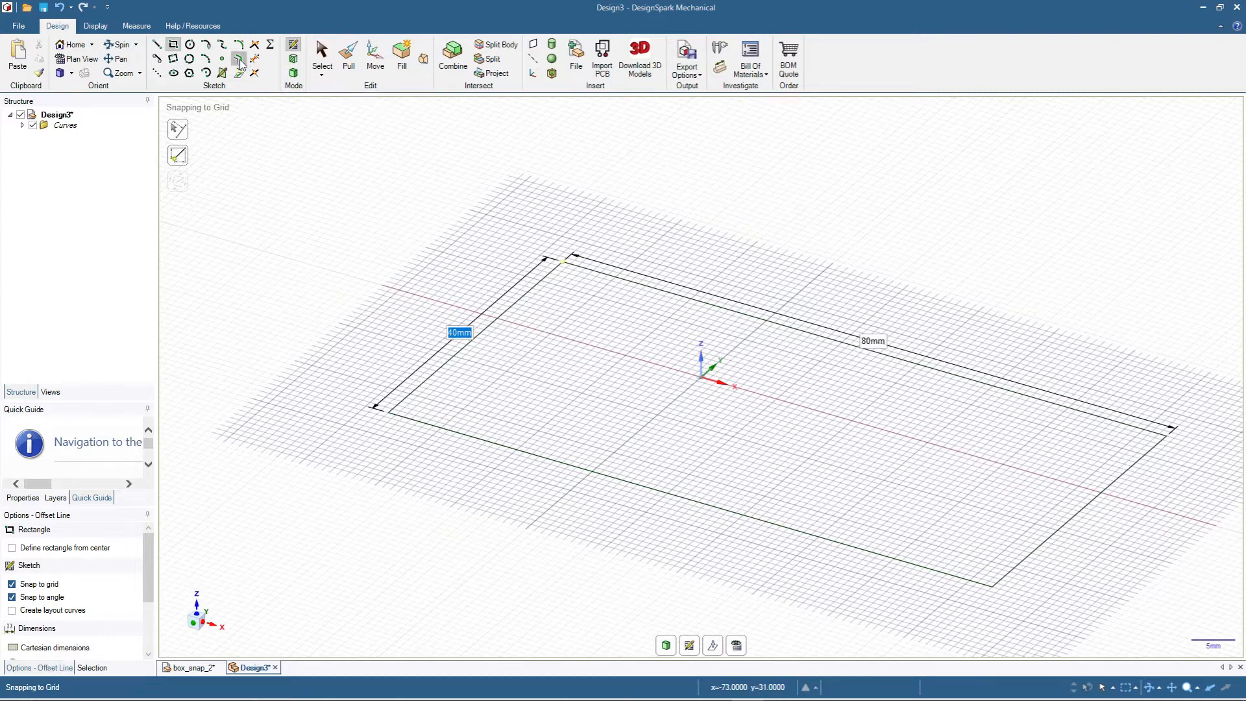
left_click(493, 329)
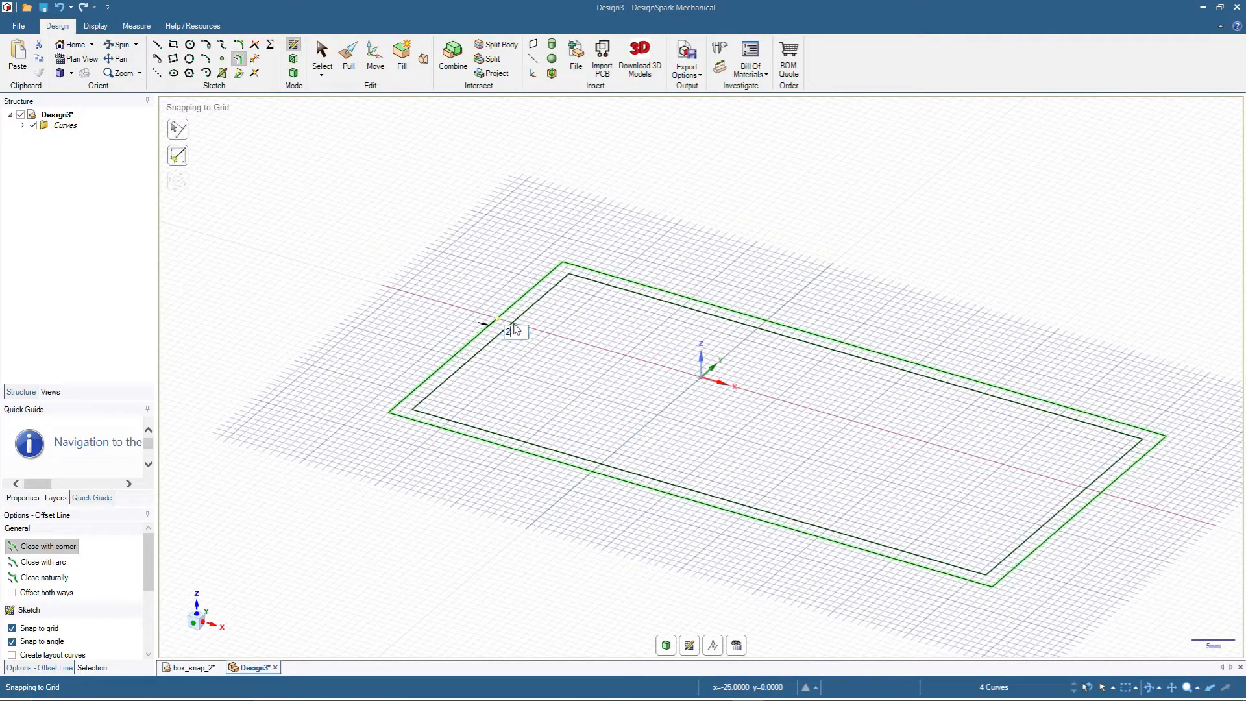
left_click(515, 328)
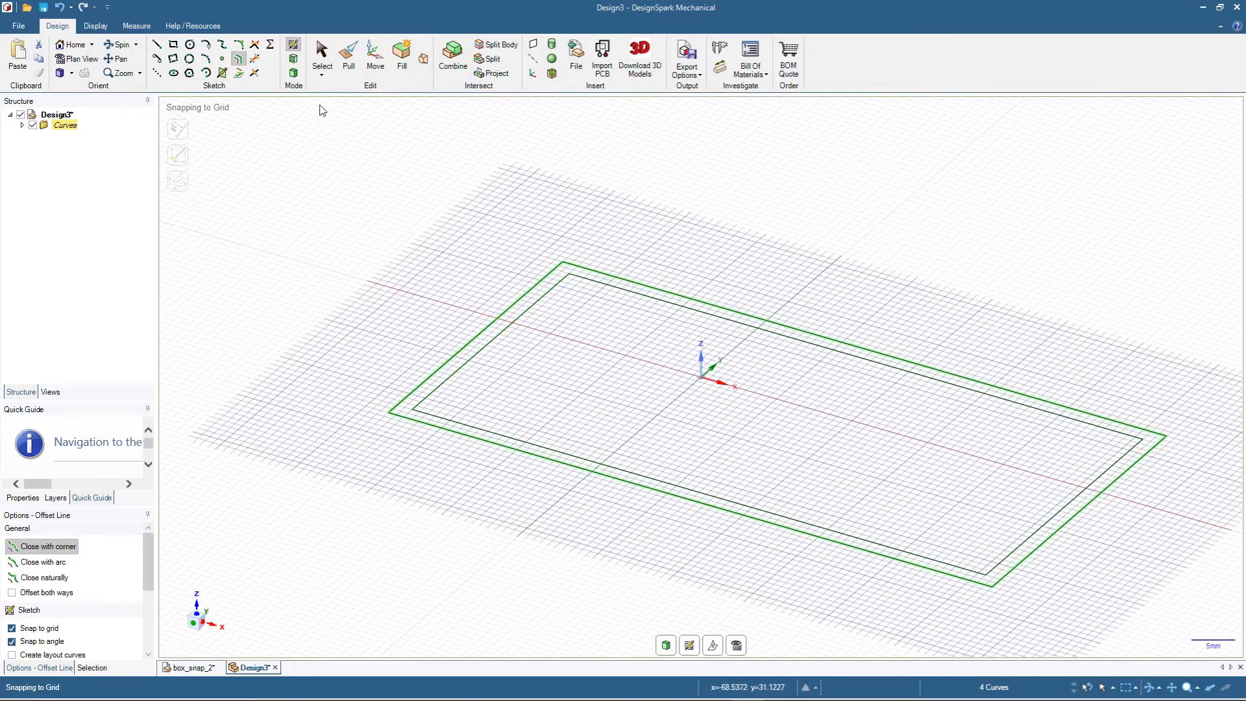
- Pull the inner rectangular face up 2 mm to form the box floor
left_click(349, 67)
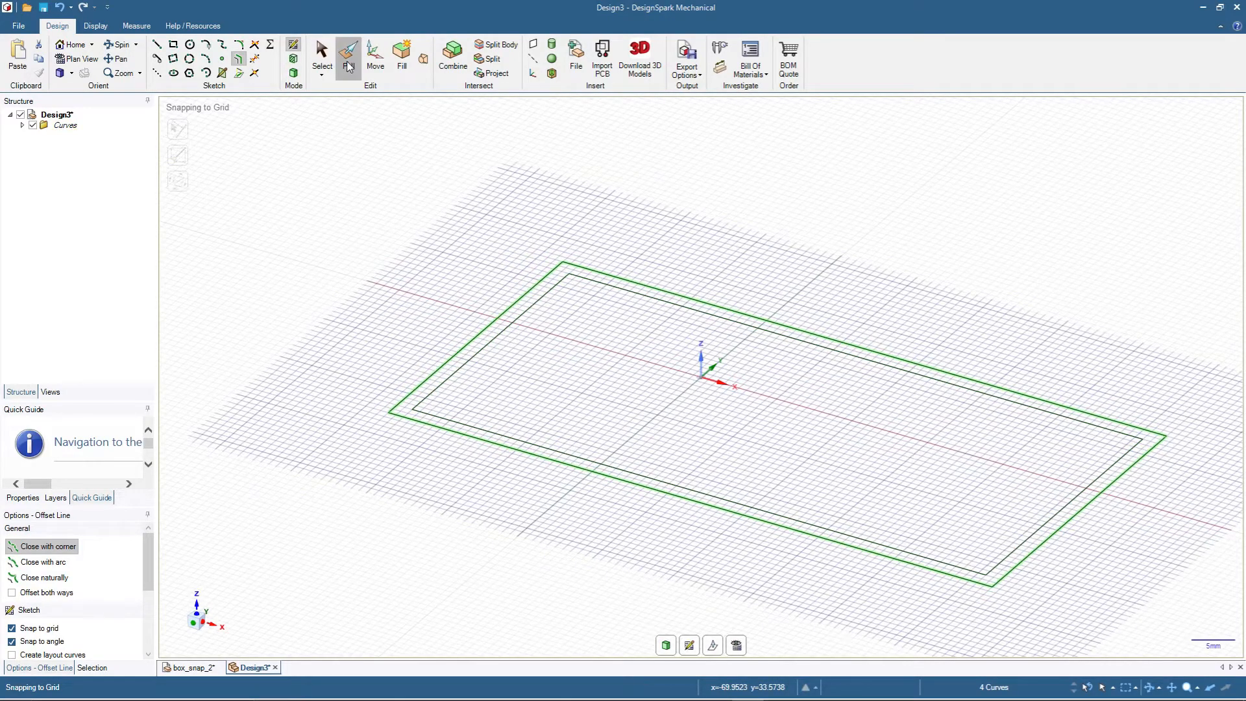
left_click(510, 390)
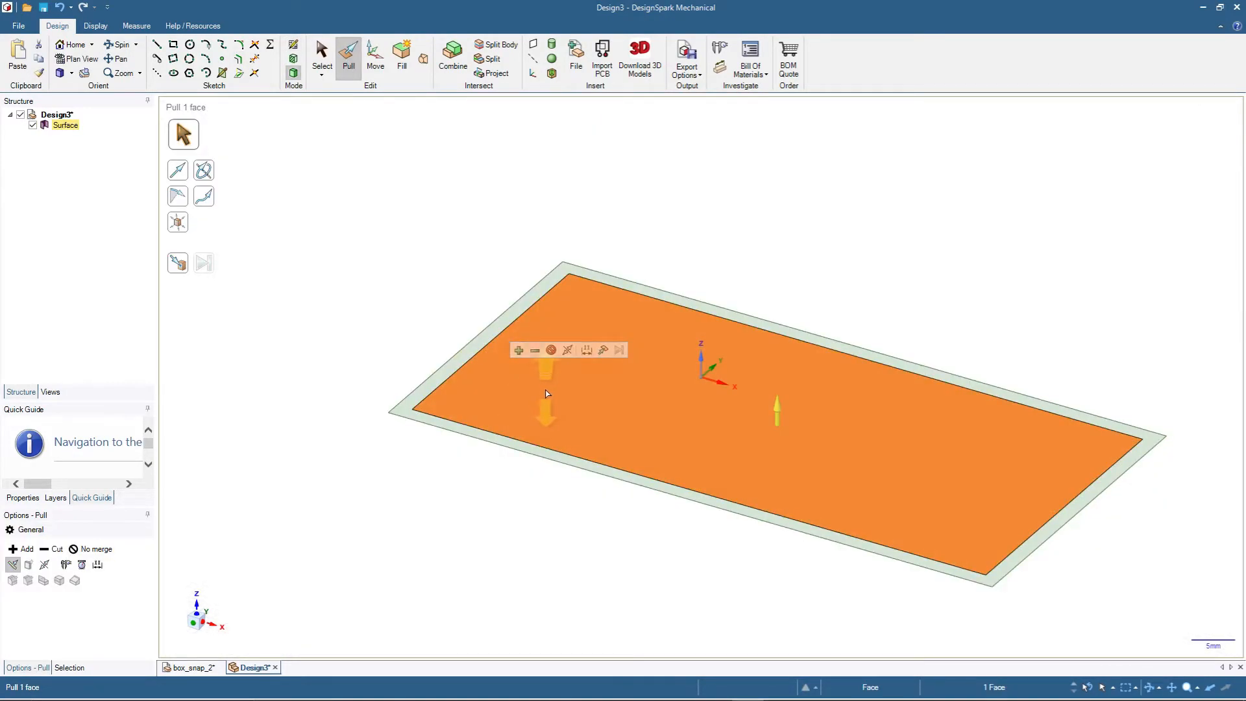
left_click_drag(549, 391, 549, 377)
type("2")
key("Return")
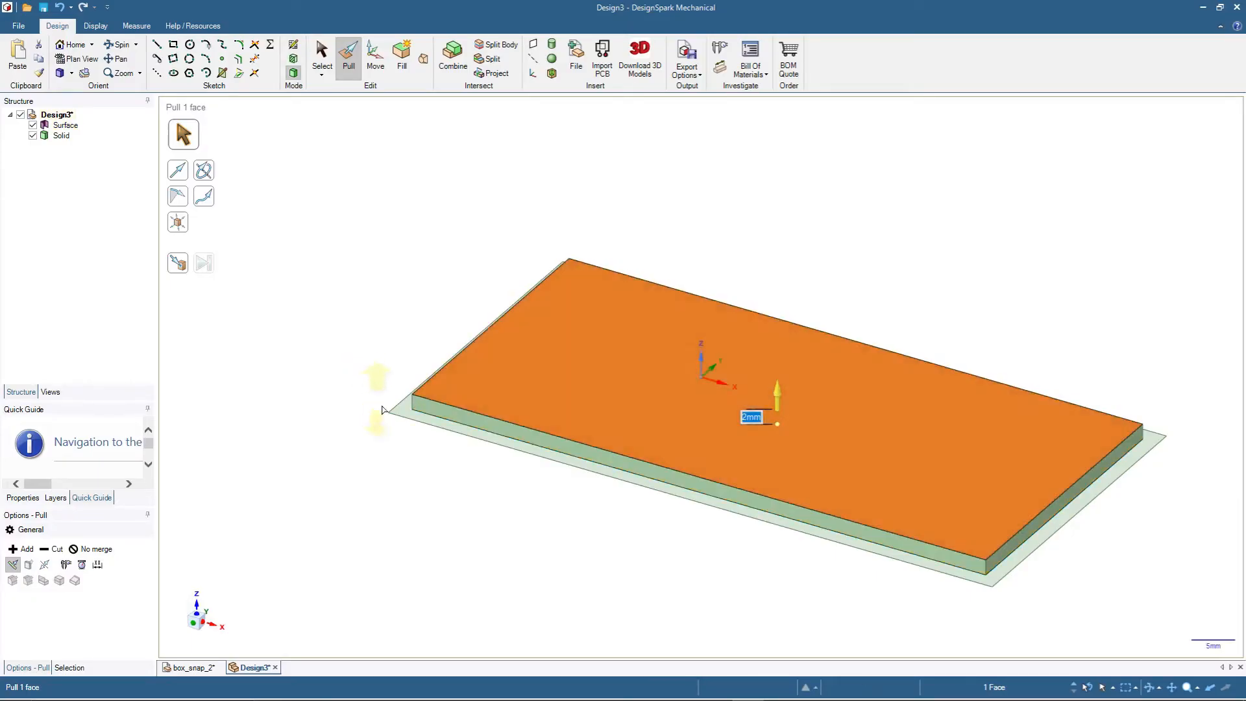
- Pull the outer border face up 20 mm to form the box walls
left_click(403, 412)
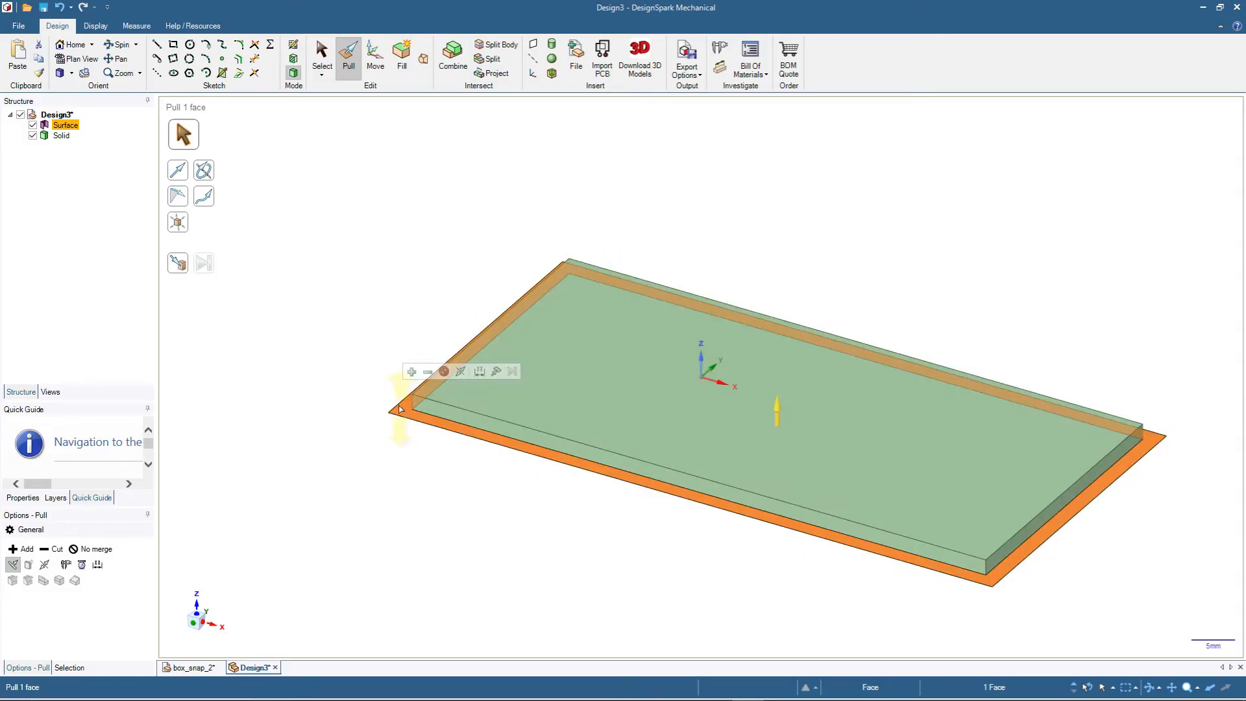
left_click_drag(403, 412, 407, 290)
type("20")
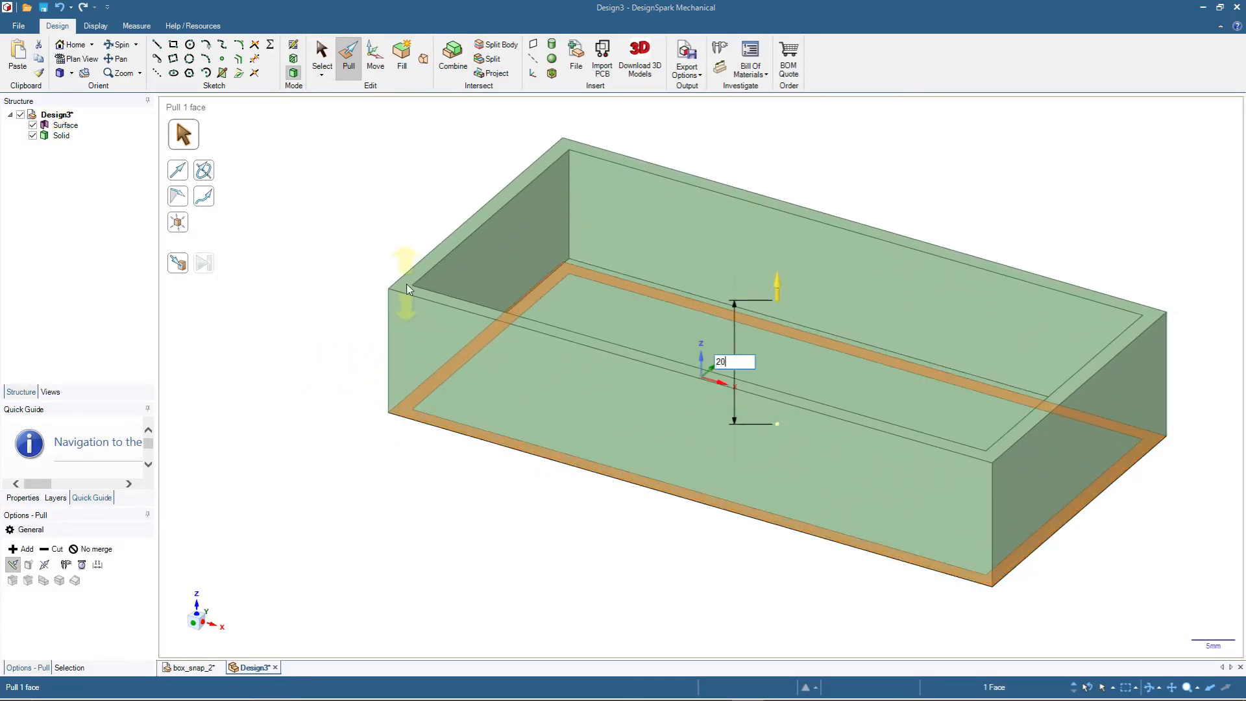
key("Return")
- Copy the underside face of the box and paste it in place as a separate surface
left_click(322, 57)
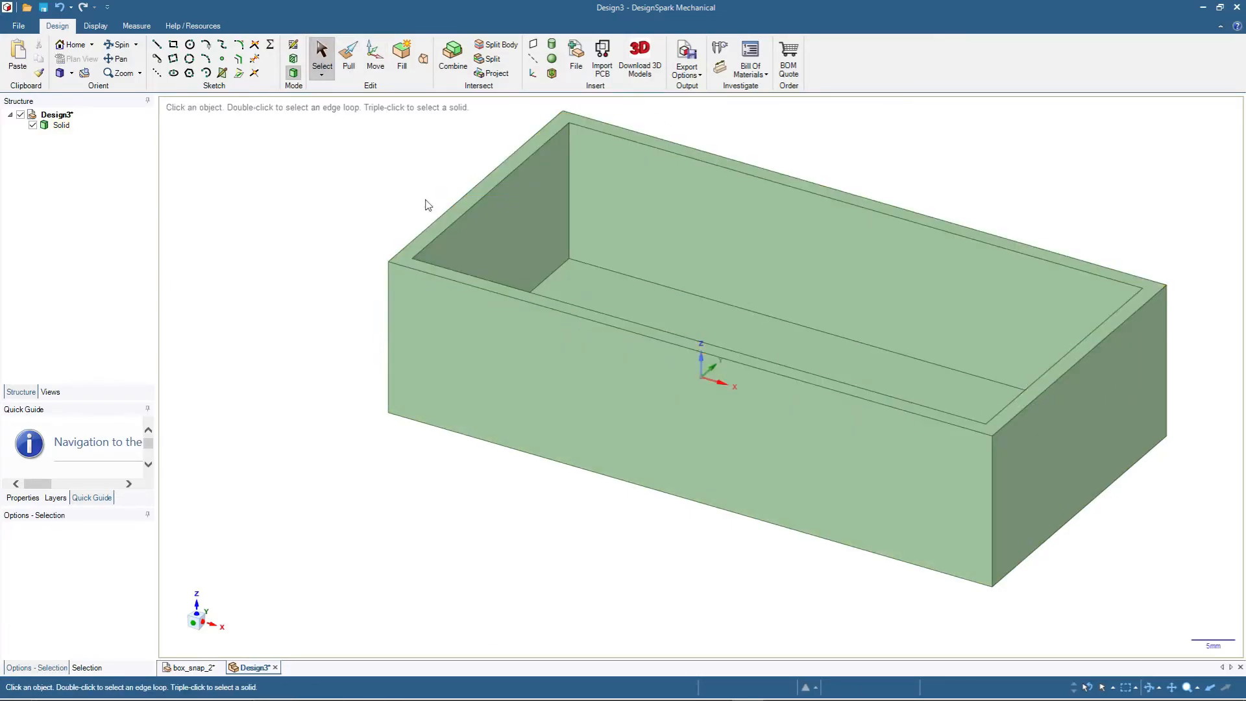
middle_click_drag(491, 532, 506, 402)
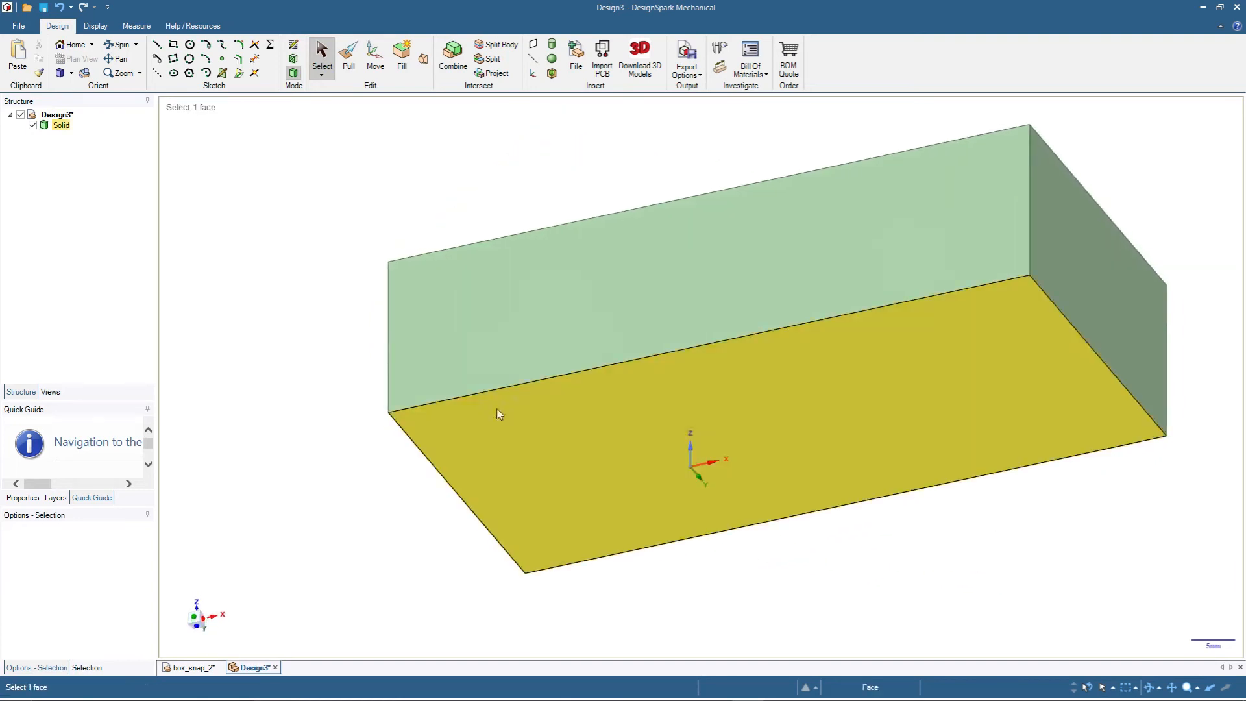
left_click(495, 432)
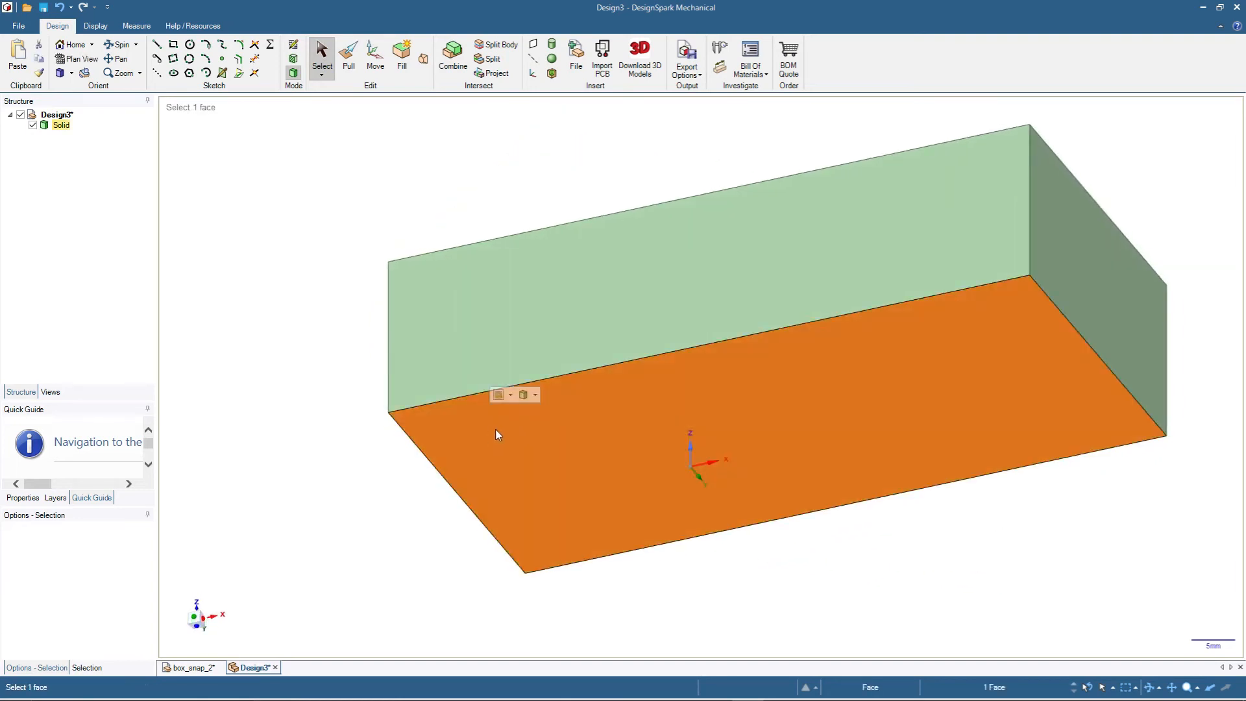
left_click(616, 443)
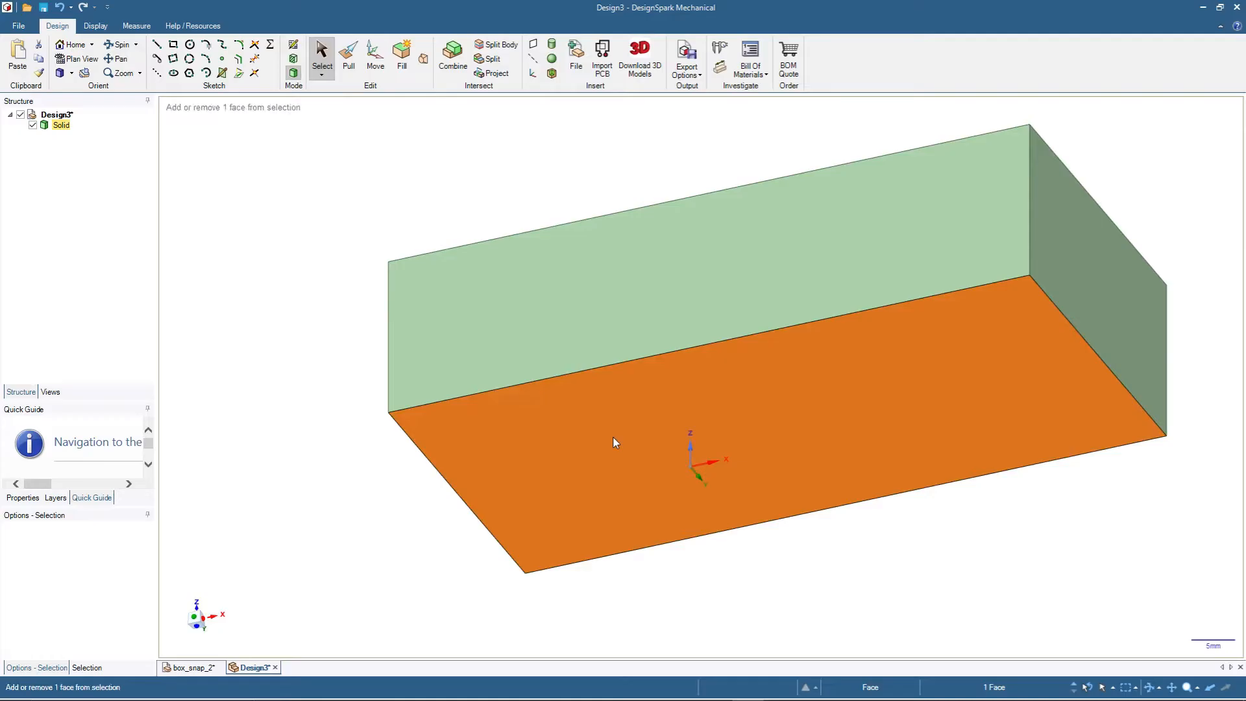
key("ctrl+c")
key("ctrl+v")
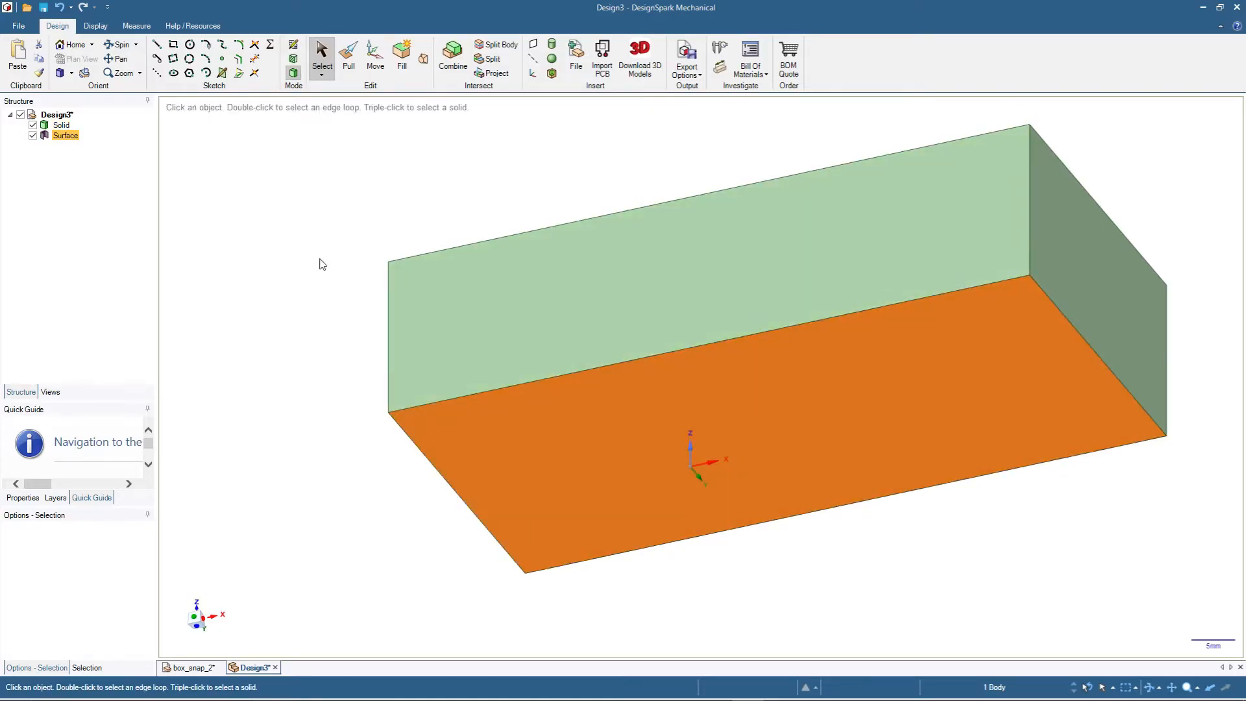
- Move the pasted surface up 20 mm to the upper rim of the box
left_click(376, 62)
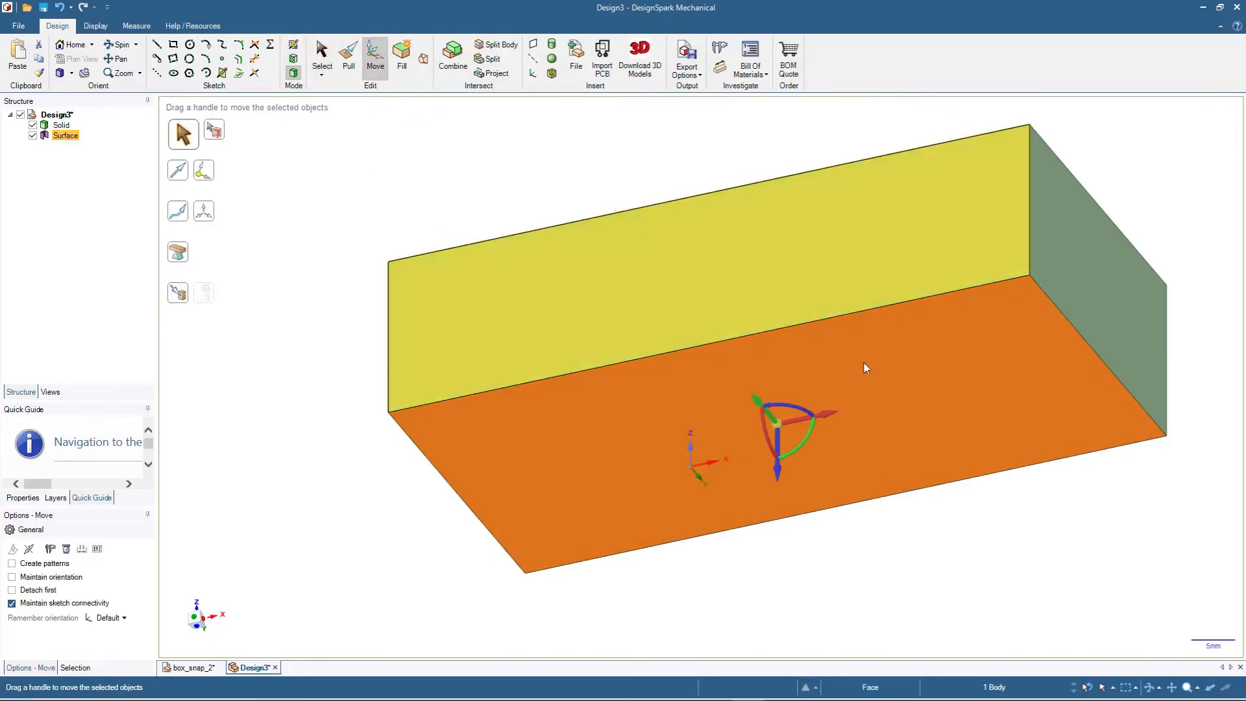
left_click_drag(779, 476, 785, 315)
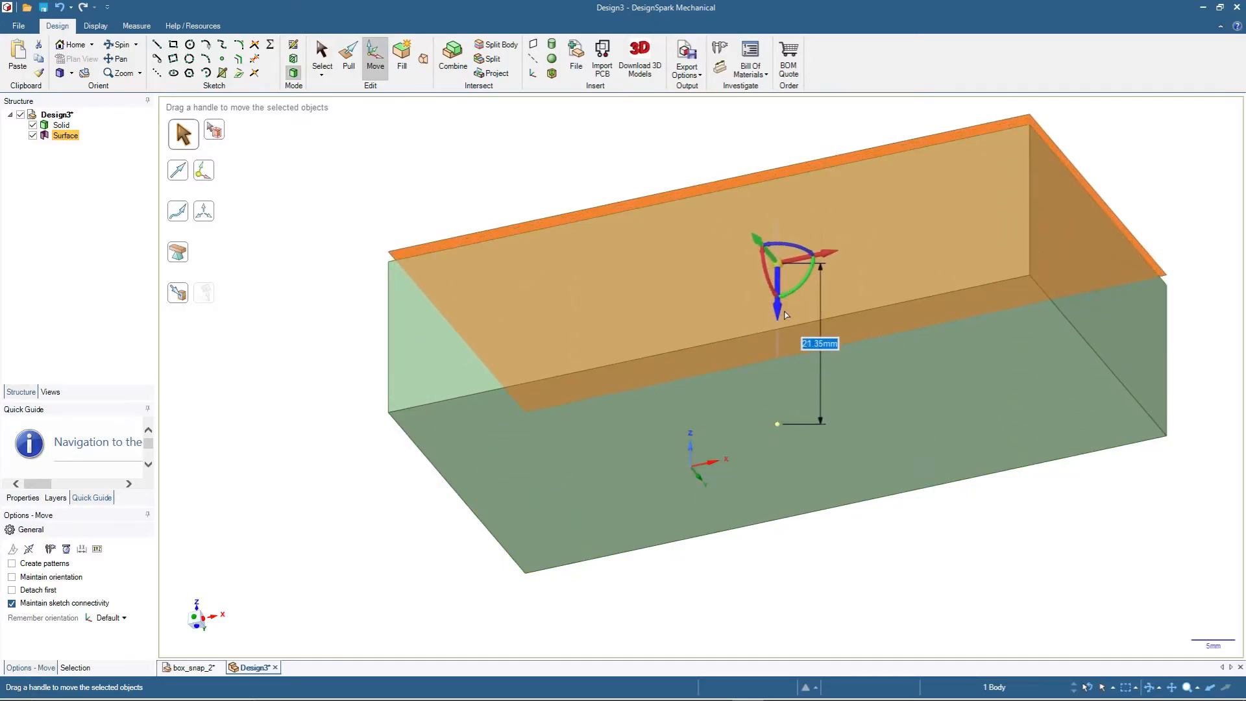
type("20")
key("Return")
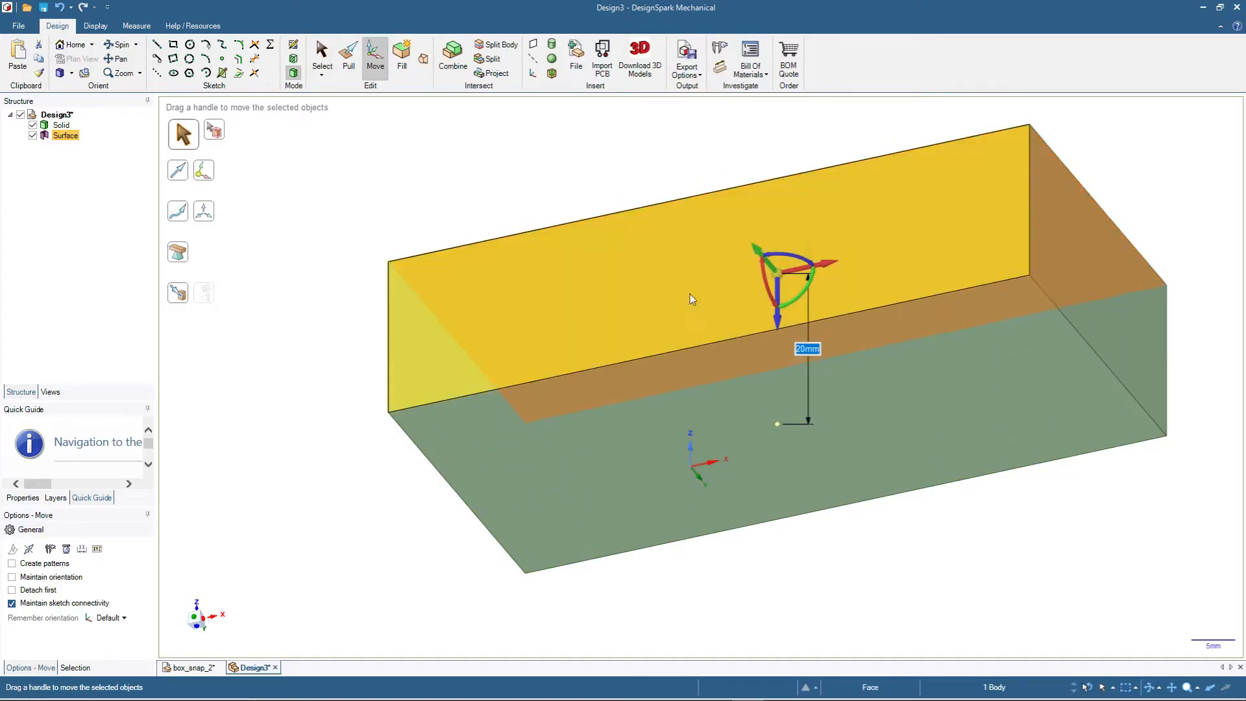
- Set the surface's move distance to 20.2 mm to leave a small gap above the rim
scroll(506, 162, "up", 1)
middle_click_drag(506, 162, 437, 315)
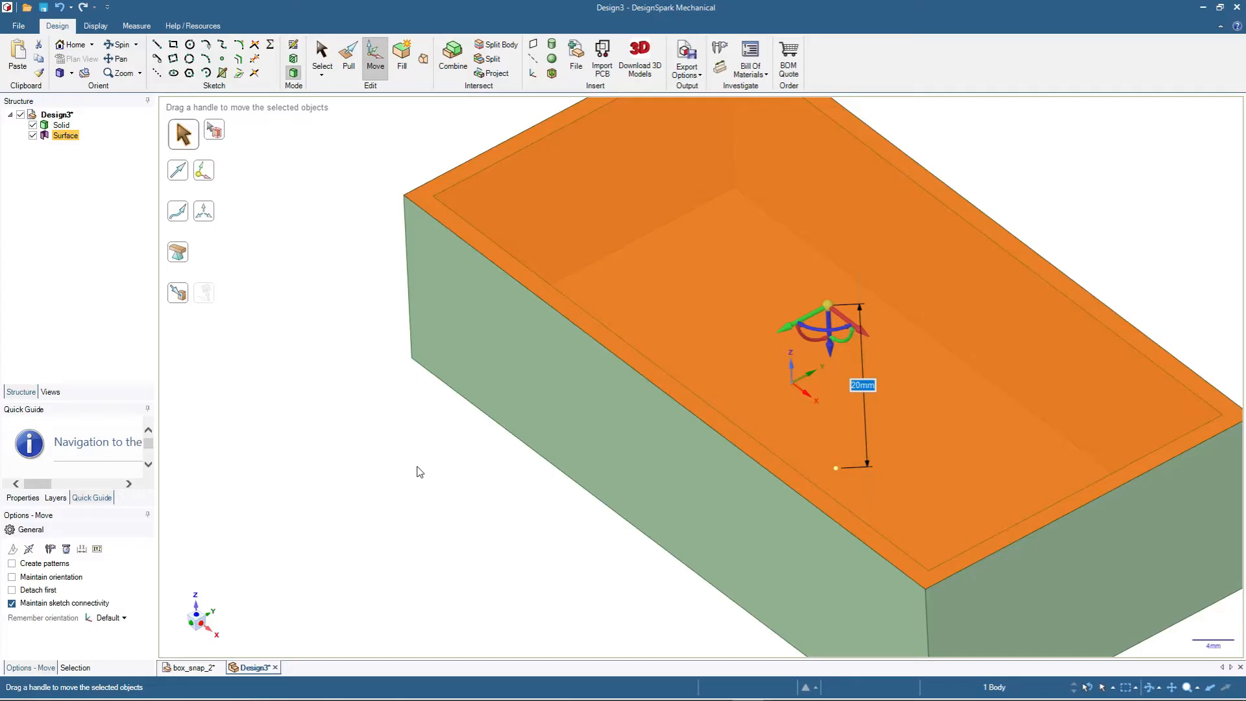
middle_click_drag(442, 515, 491, 456)
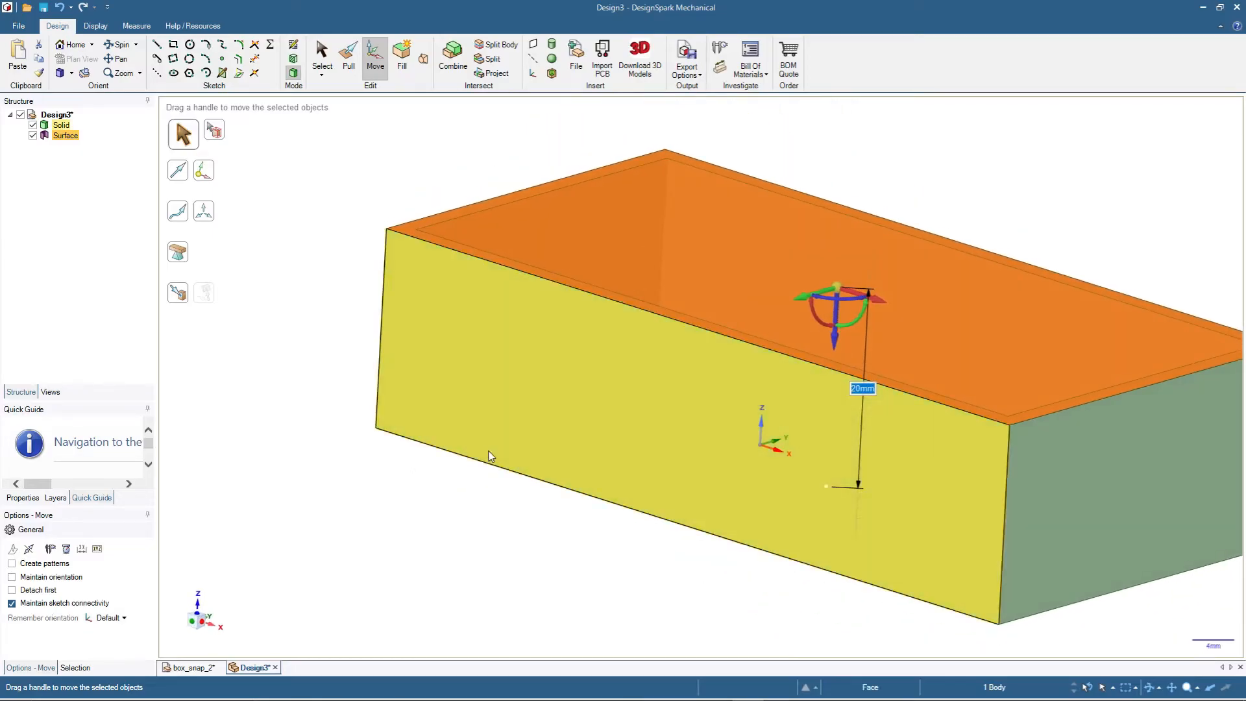
type("2")
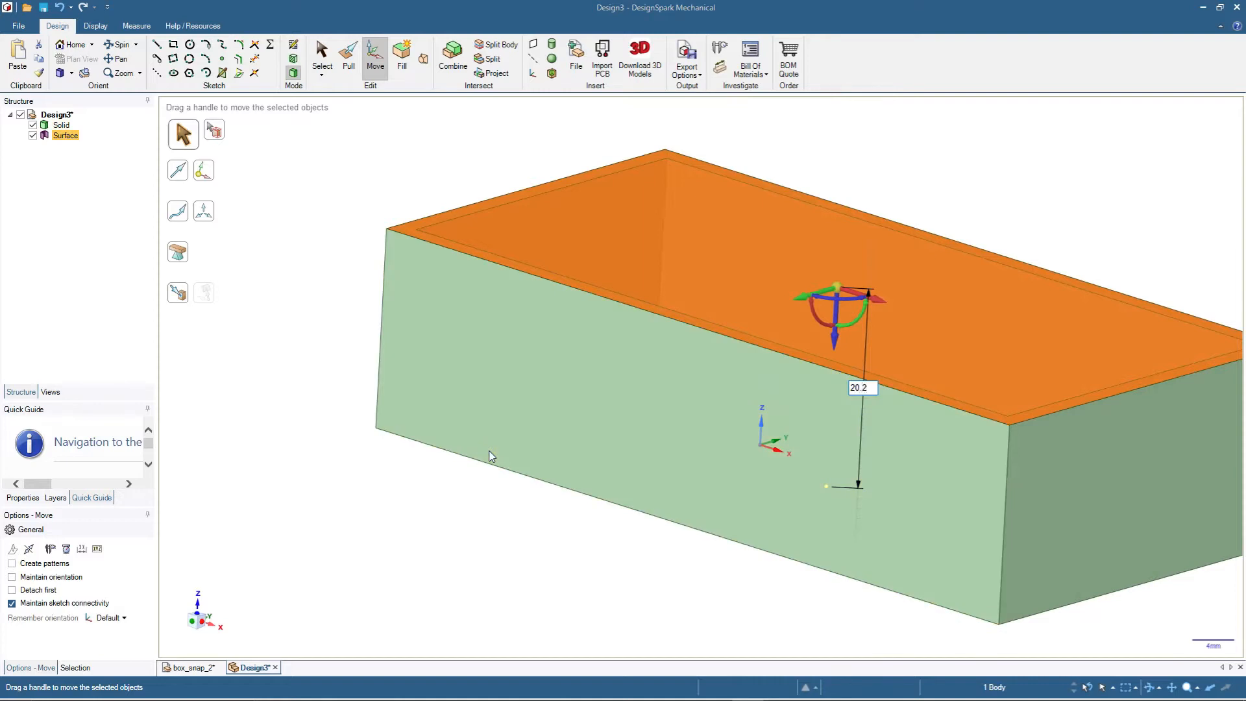
key("Return")
left_click(318, 270)
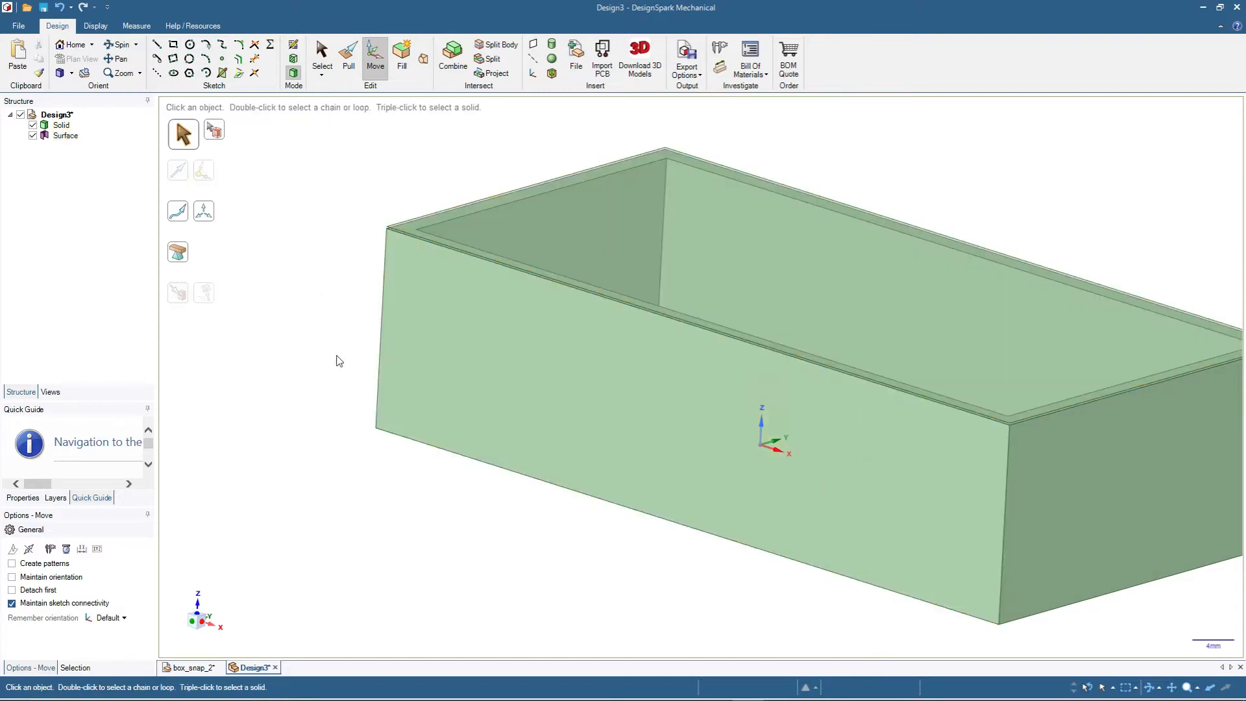
- Pull the raised surface up 2 mm to turn it into a solid cover plate
middle_click_drag(333, 331, 356, 234)
scroll(383, 218, "up", 10)
scroll(383, 221, "down", 10)
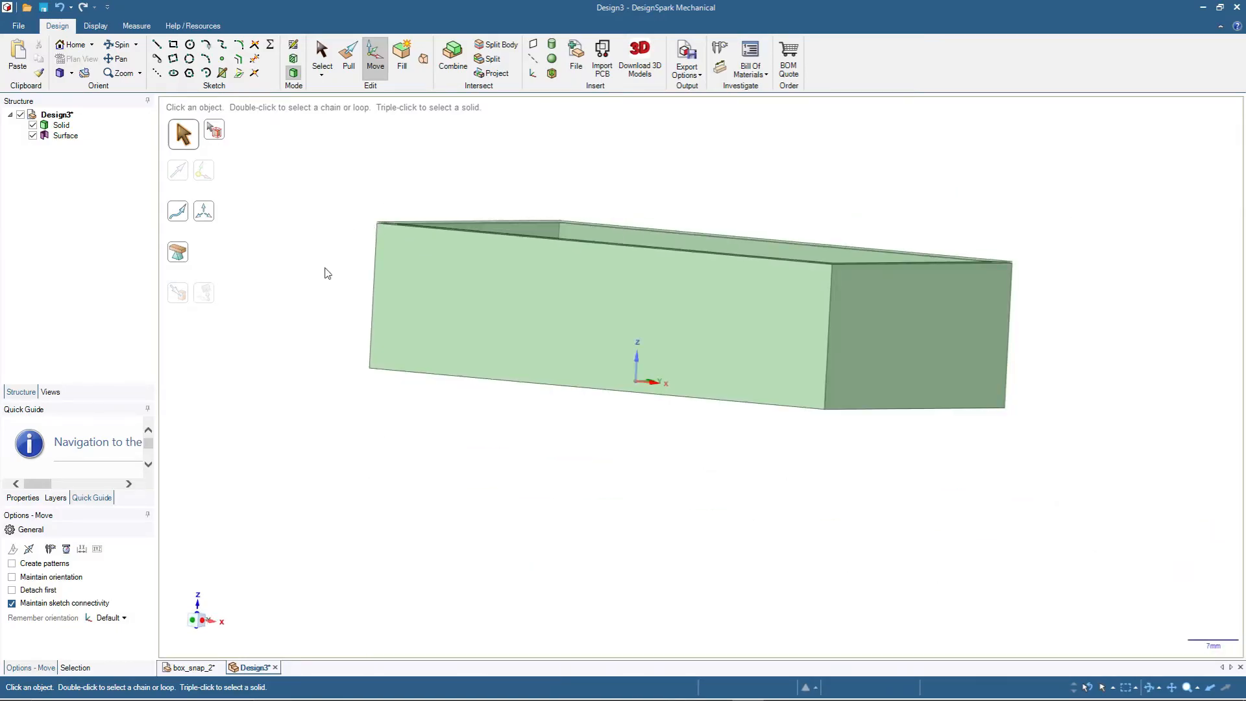
middle_click_drag(445, 473, 533, 295)
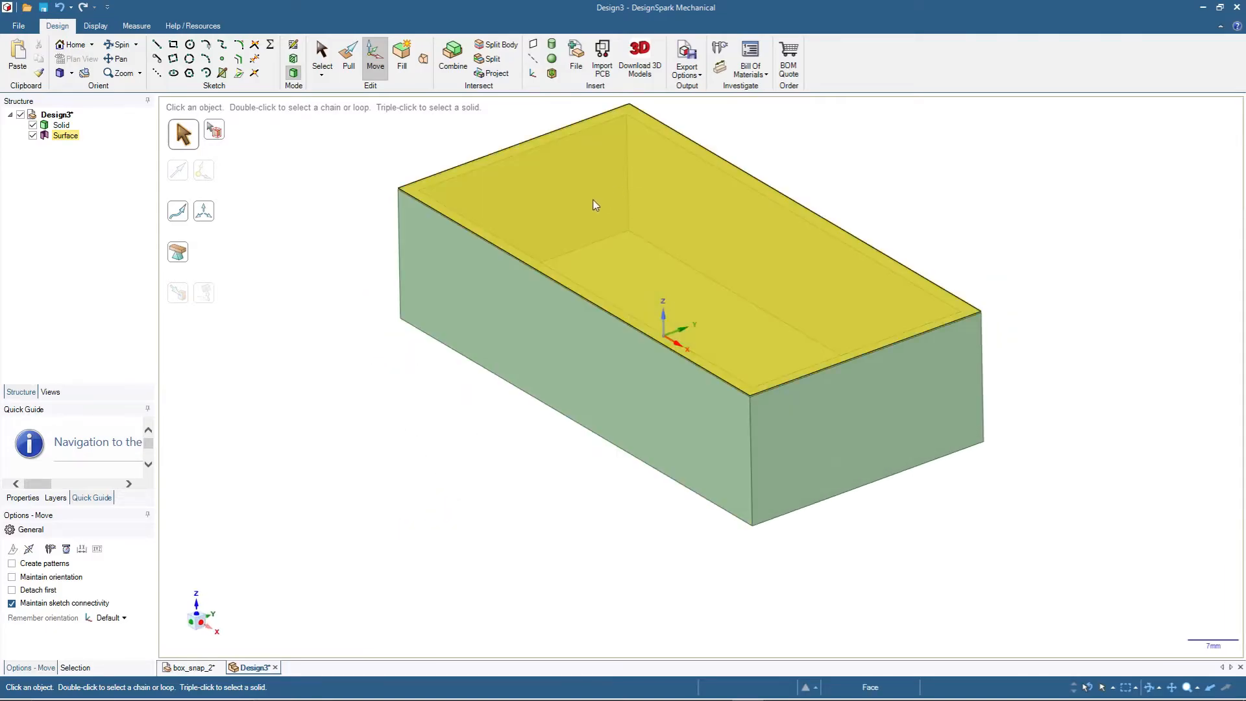
left_click(591, 204)
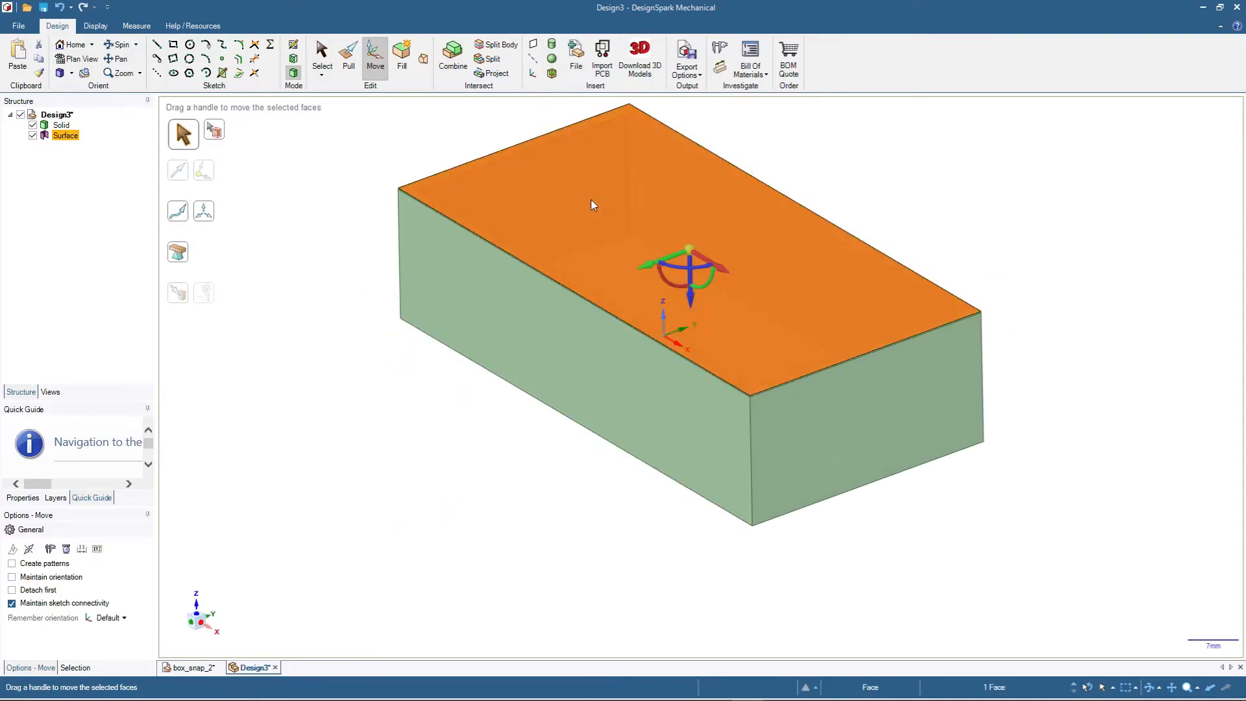
left_click(349, 62)
left_click_drag(567, 198, 568, 195)
type("2")
key("Return")
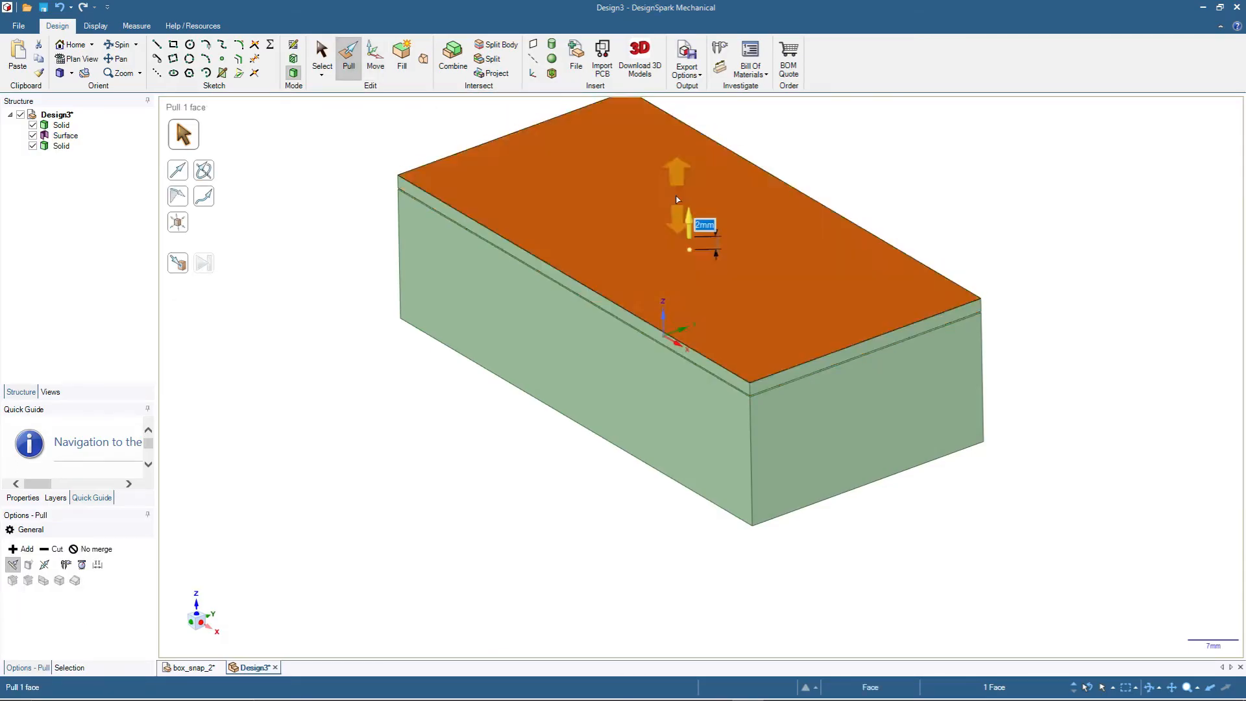
left_click(431, 449)
- Rename the lower box solid in the structure tree as "base"
middle_click_drag(431, 449, 479, 389)
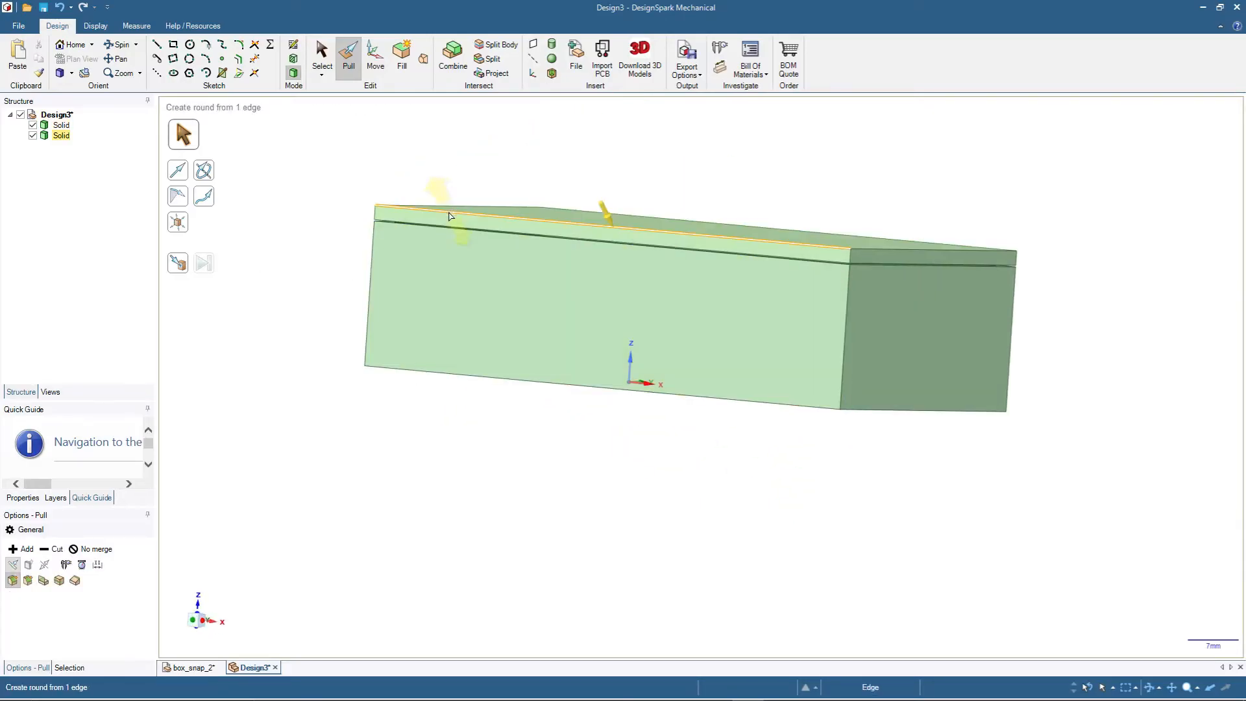
key("s")
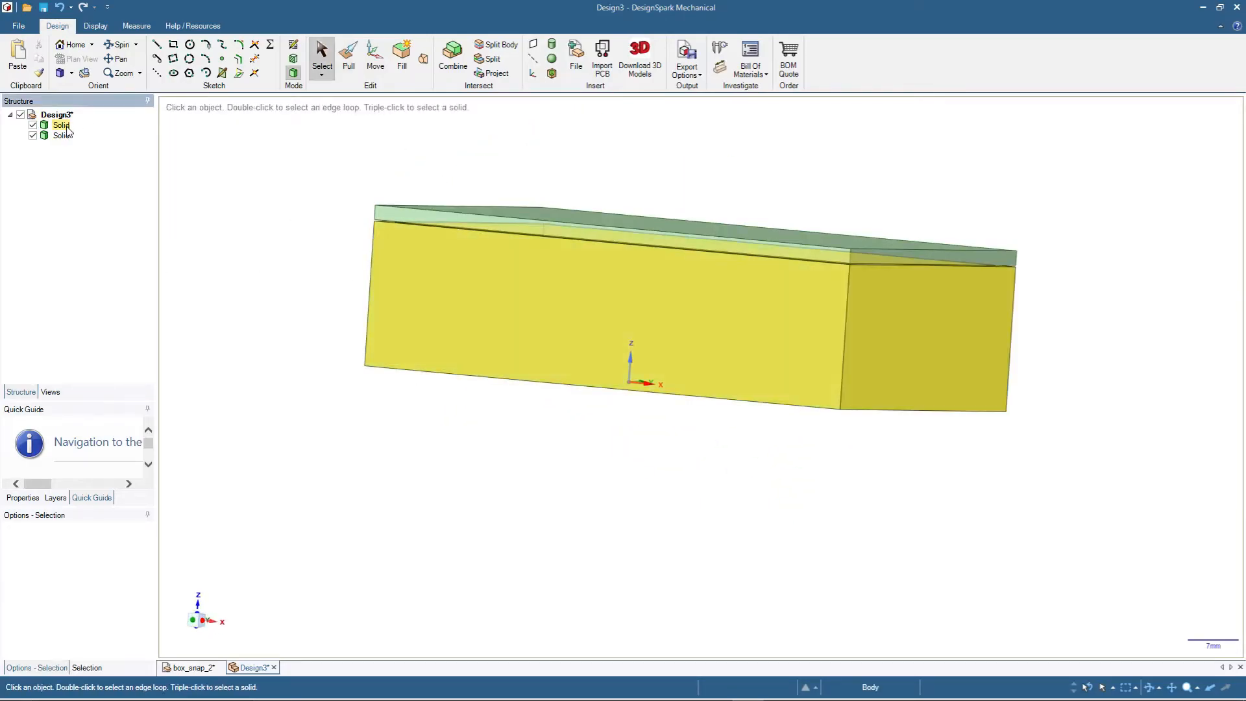
left_click(61, 126)
left_click(67, 129)
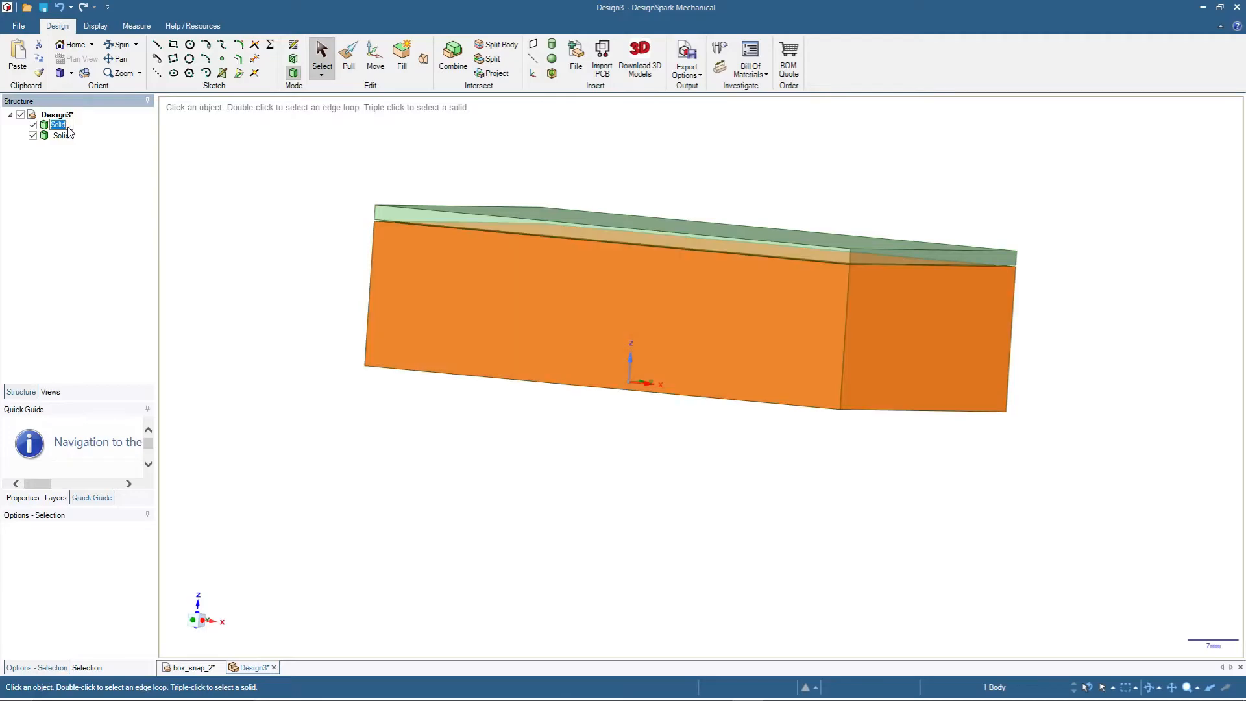
type("base")
key("Return")
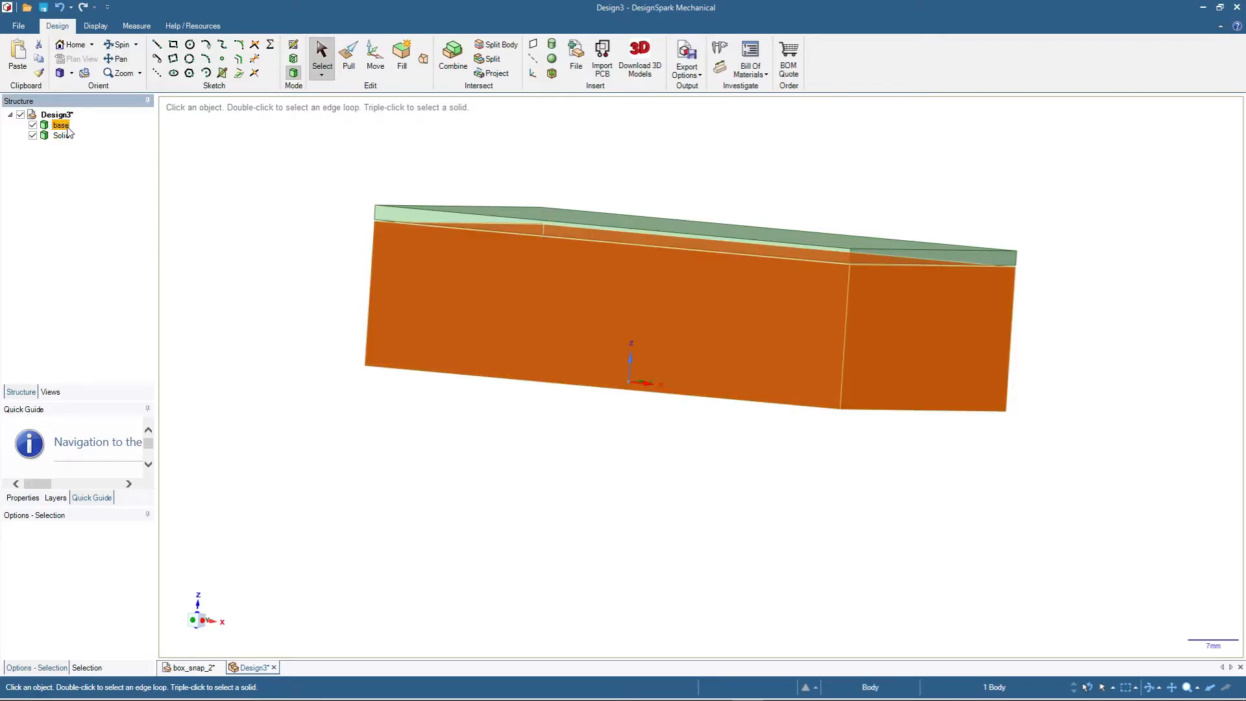
- Rename the upper plate solid in the structure tree as "cover"
left_click(67, 134)
left_click(67, 136)
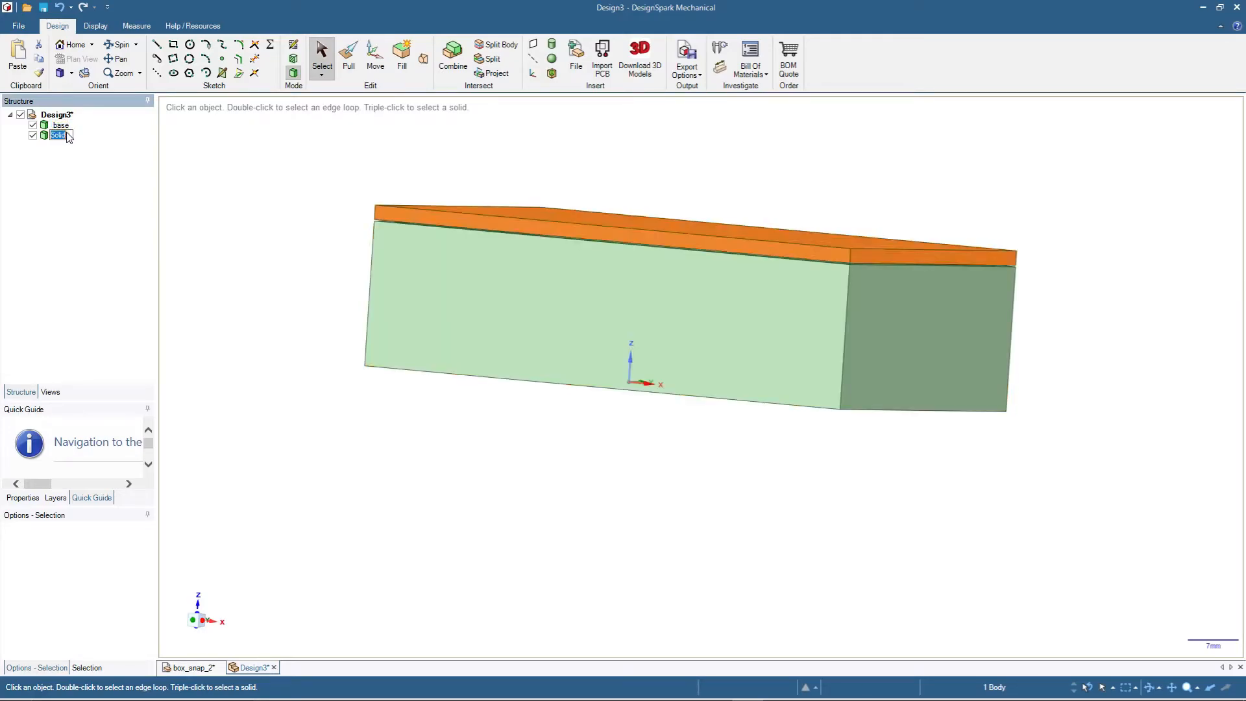
type("cover")
key("Return")
left_click(265, 201)
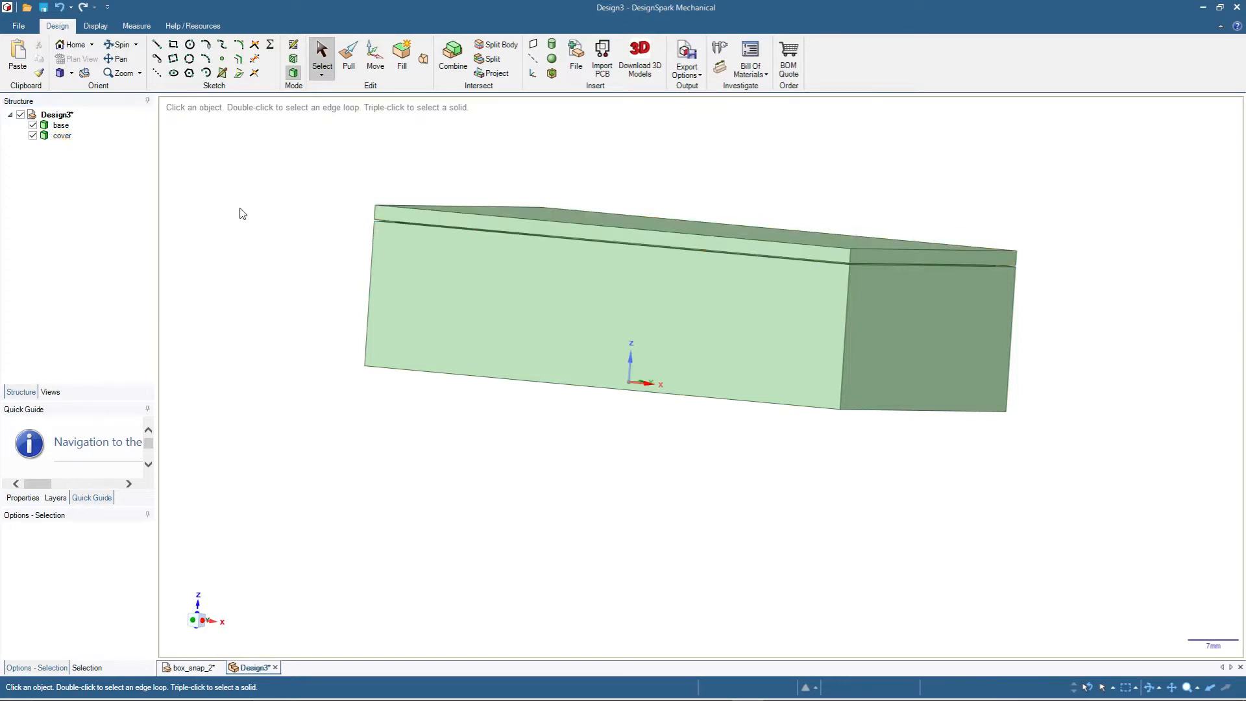
- Hide the base and start a sketch on the underside face of the cover, seen in plan view
middle_click_drag(318, 257, 275, 347)
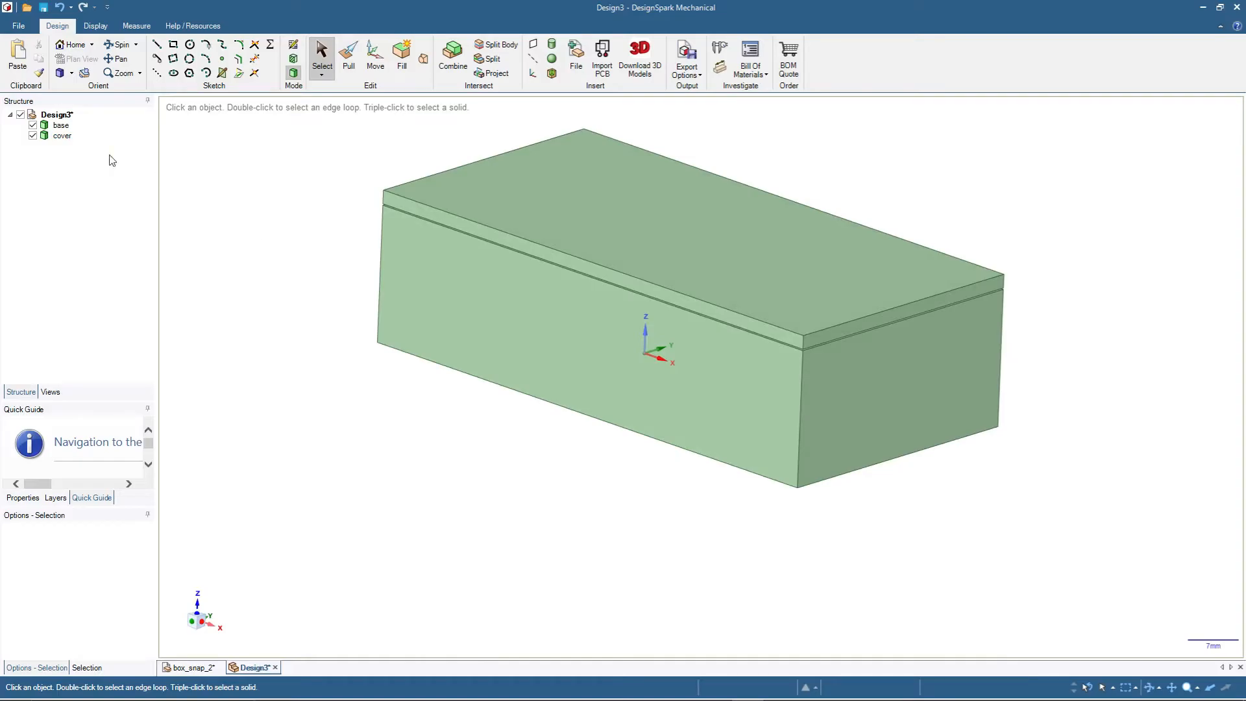
middle_click_drag(280, 252, 286, 224)
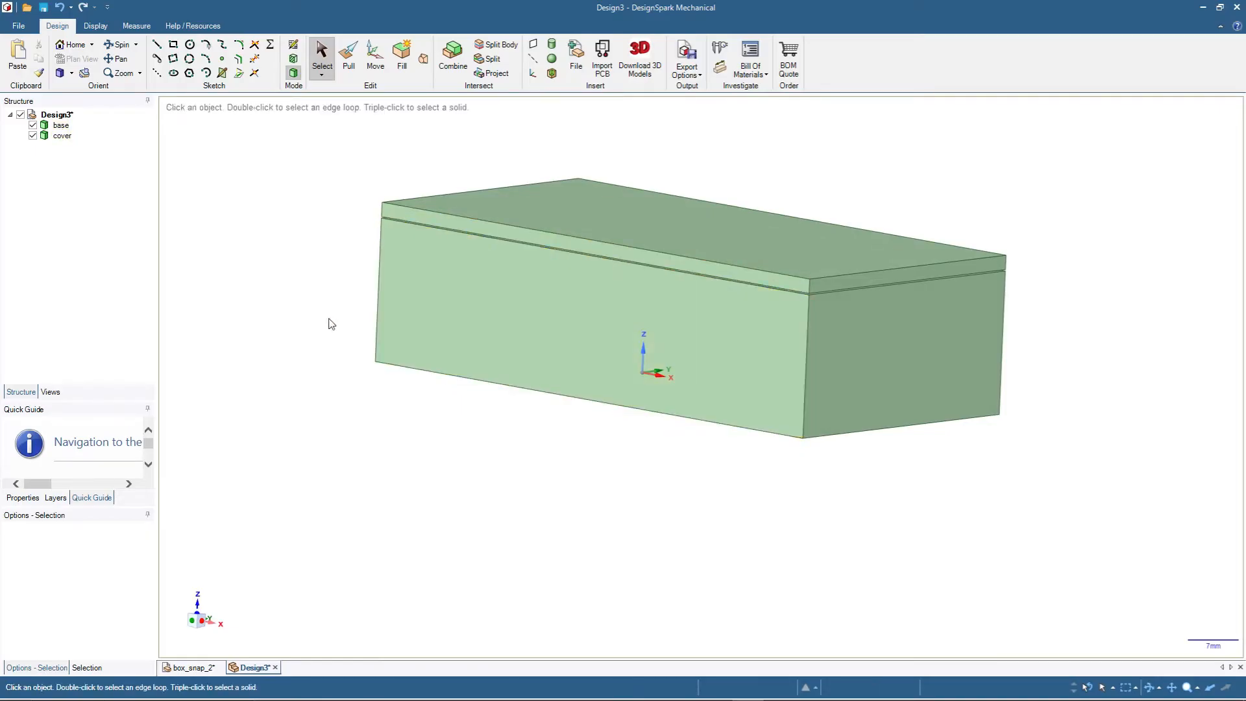
left_click(32, 125)
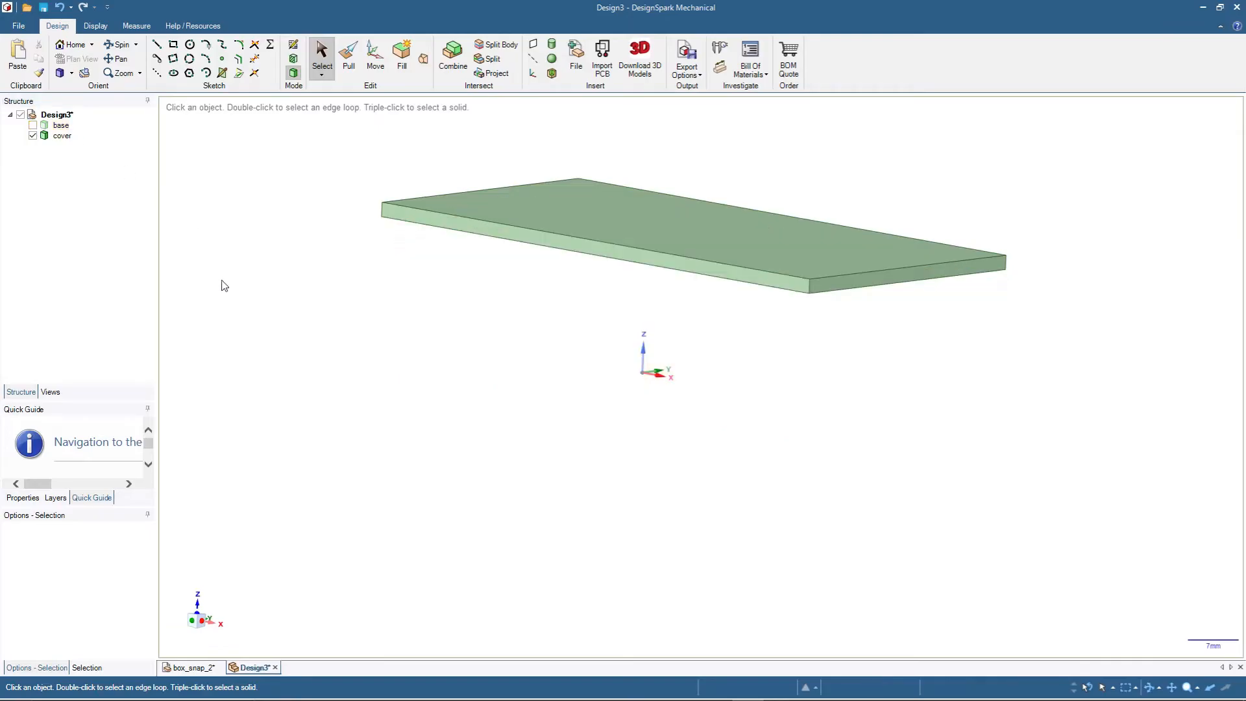
middle_click_drag(472, 499, 500, 384)
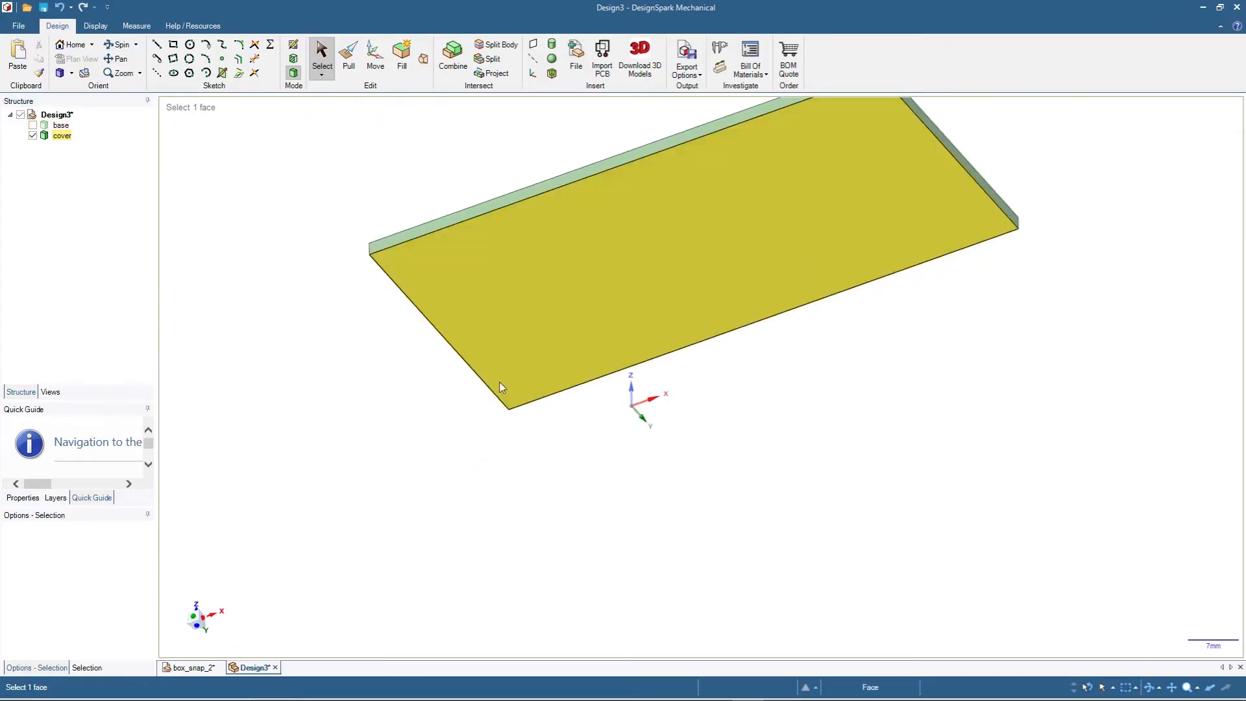
left_click(610, 254)
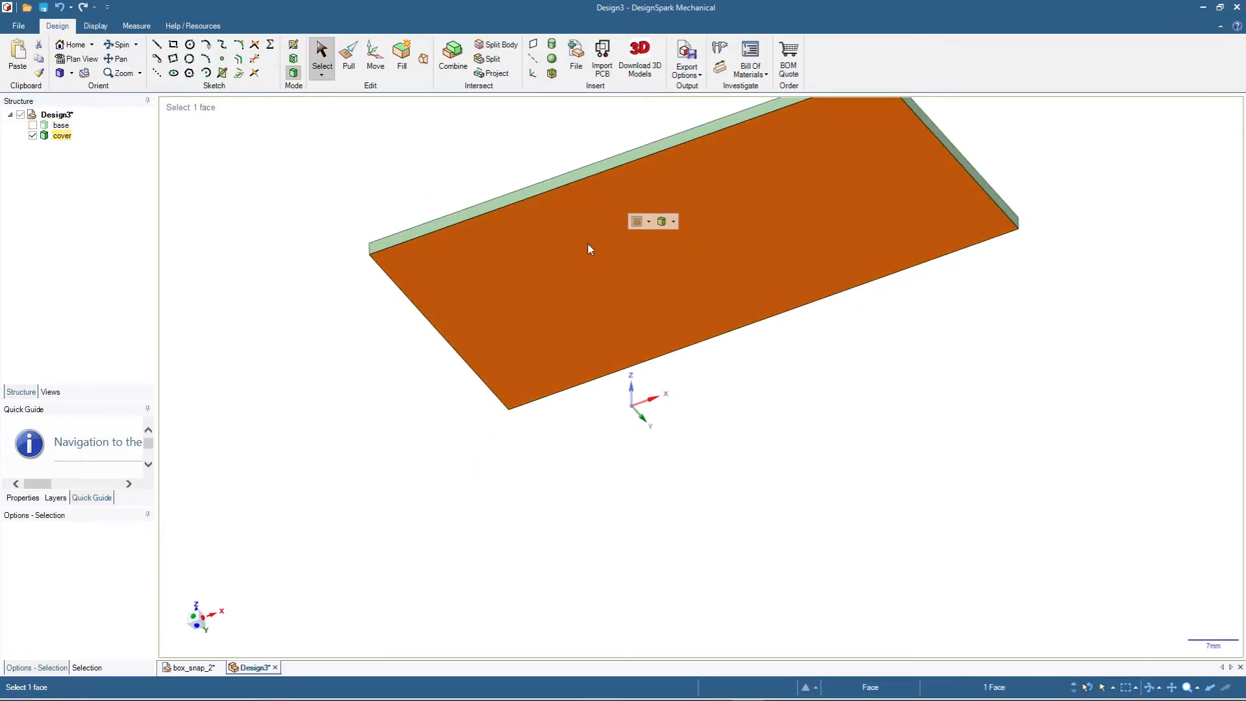
key("k")
left_click(558, 264)
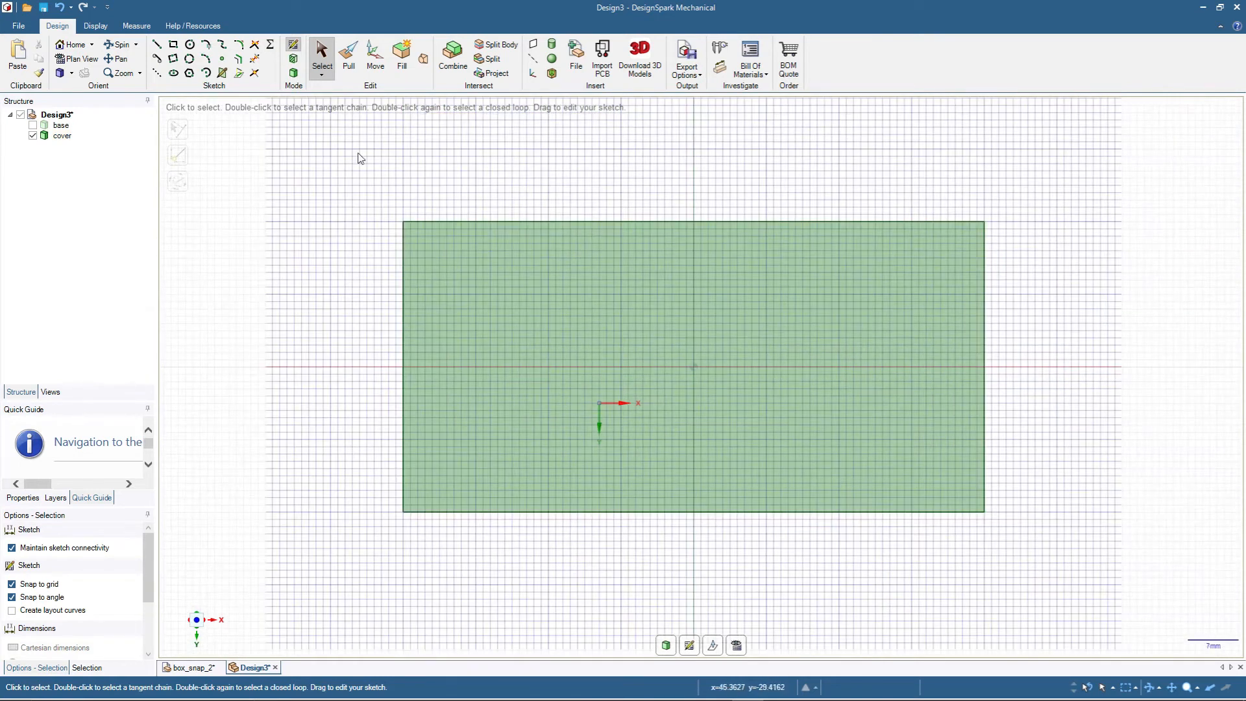
- Offset the cover's outline inward by slightly more than 2 mm and offset that loop inward again to outline a lip ring
left_click(435, 223)
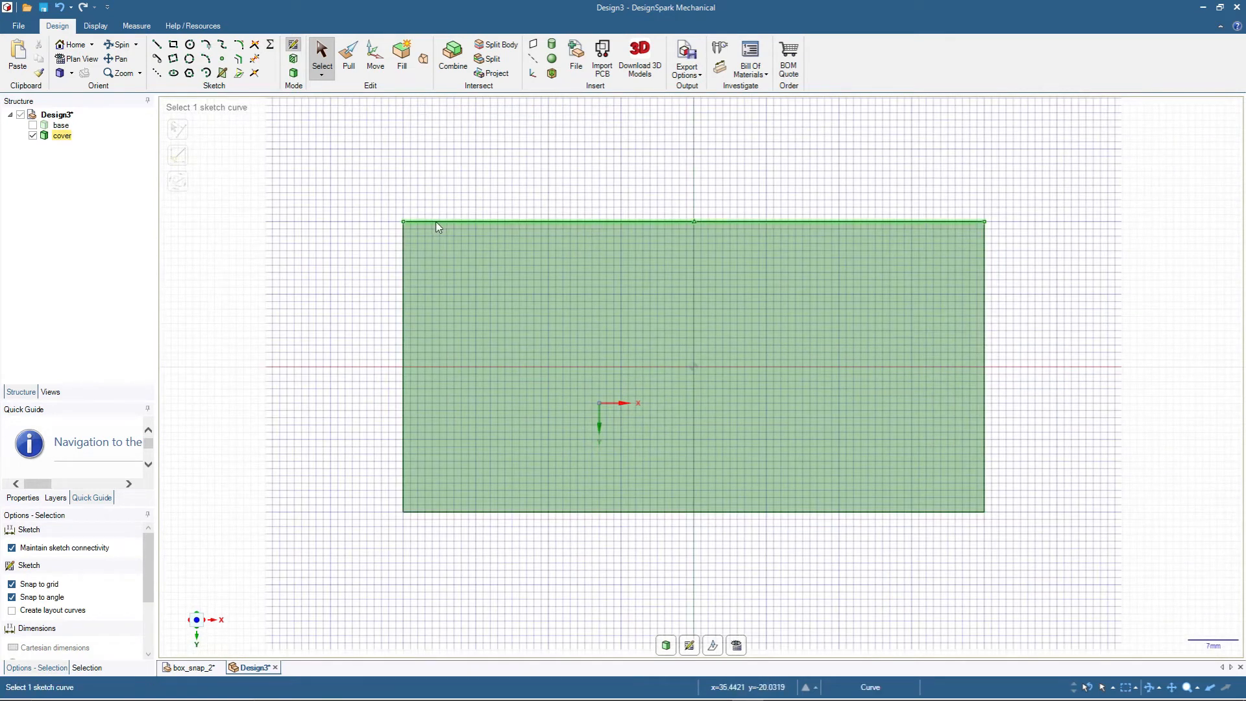
double_click(435, 222)
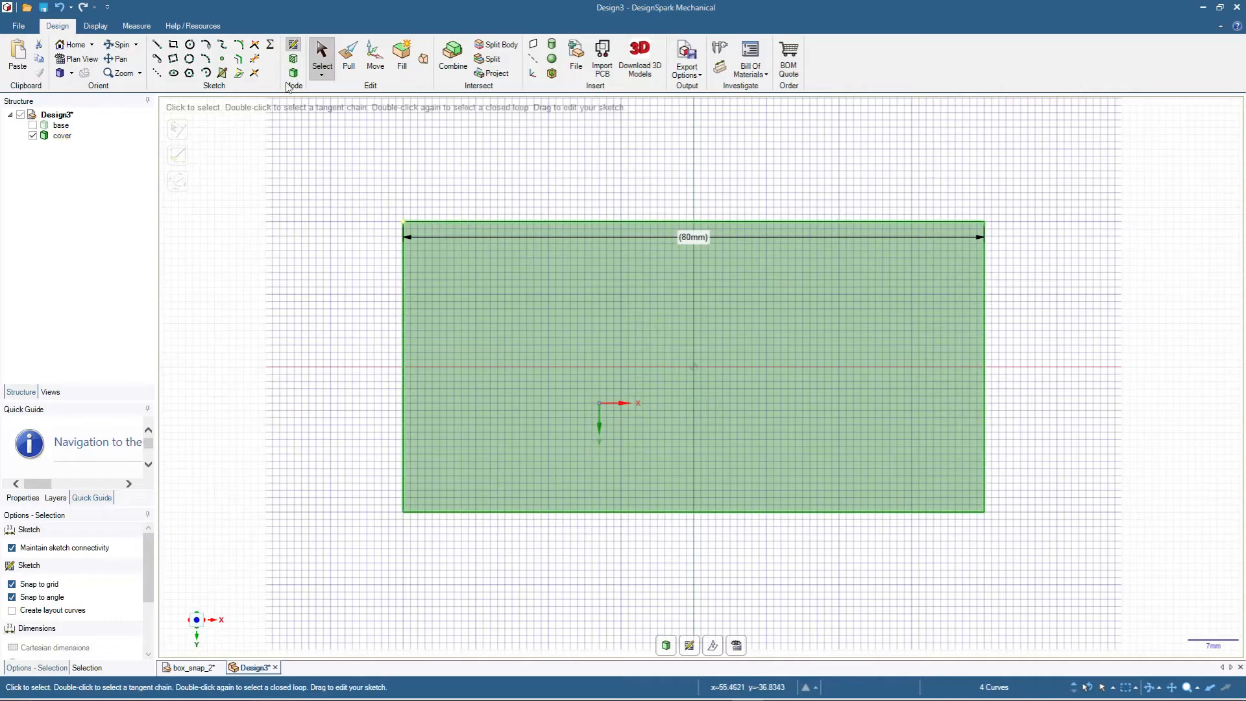
left_click(240, 60)
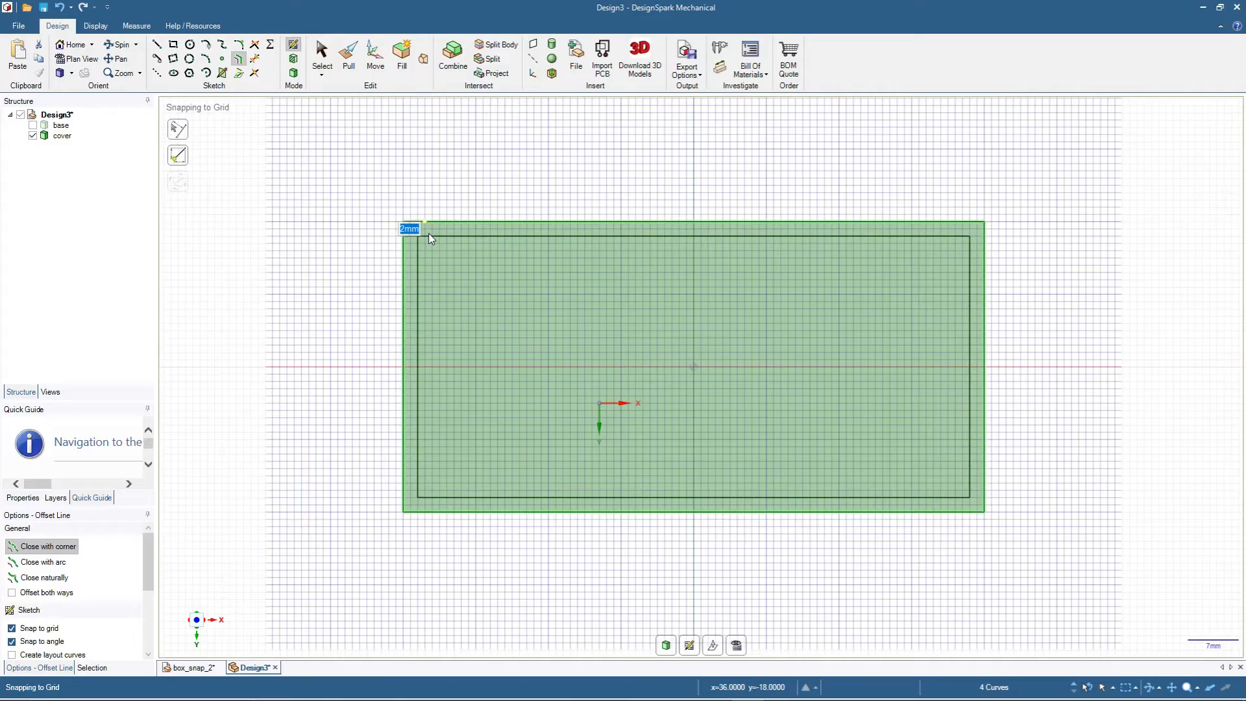
type("2.")
key("Return")
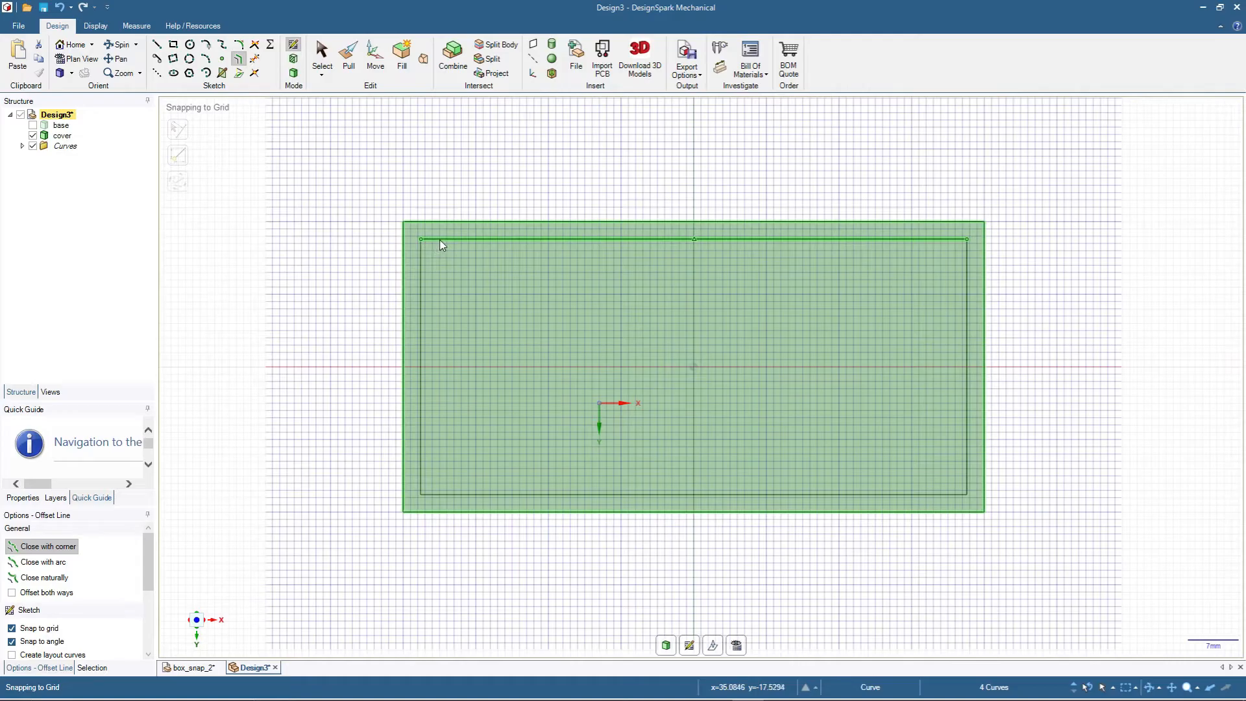
left_click(440, 241)
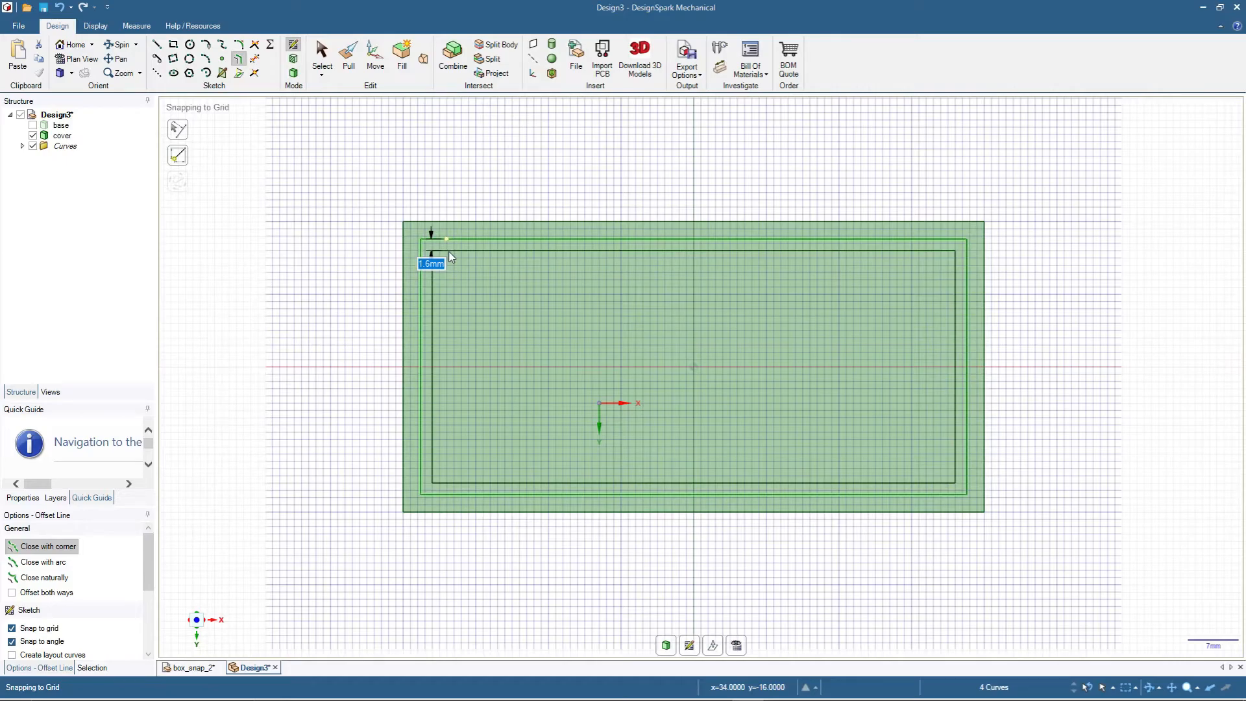
left_click(449, 251)
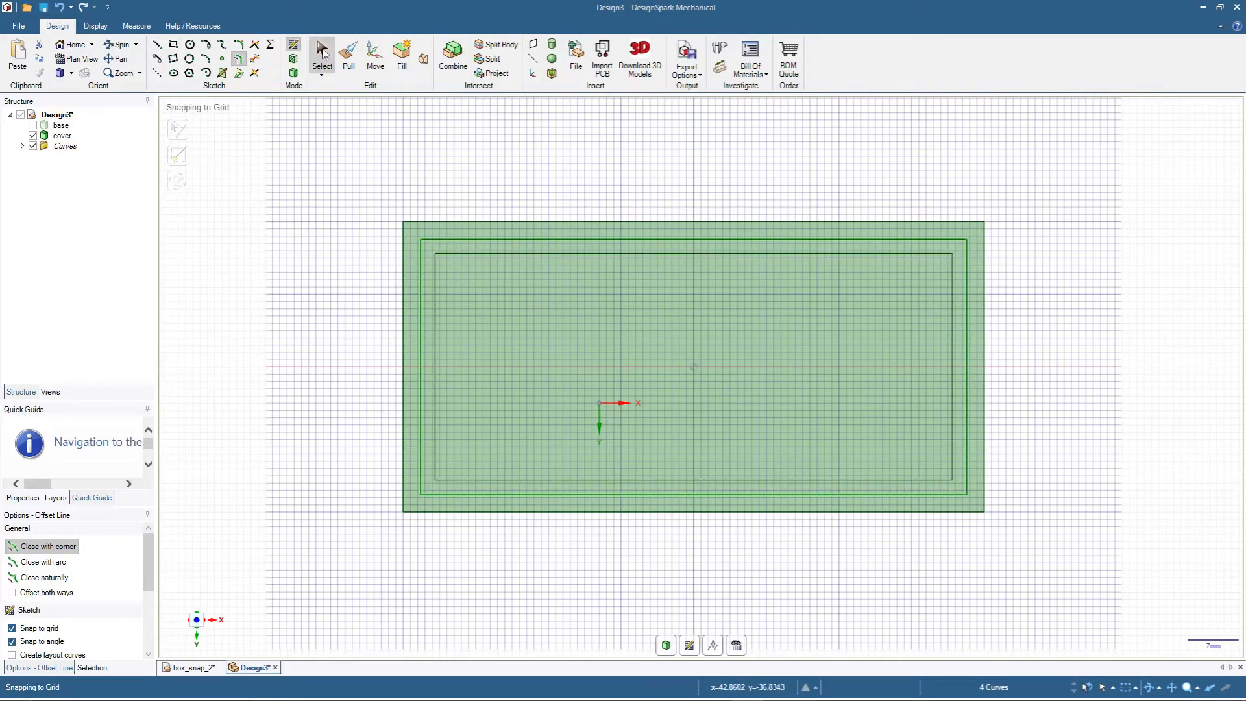
- Pull the ring face 5 mm away from the cover's underside to form a lip
left_click(349, 65)
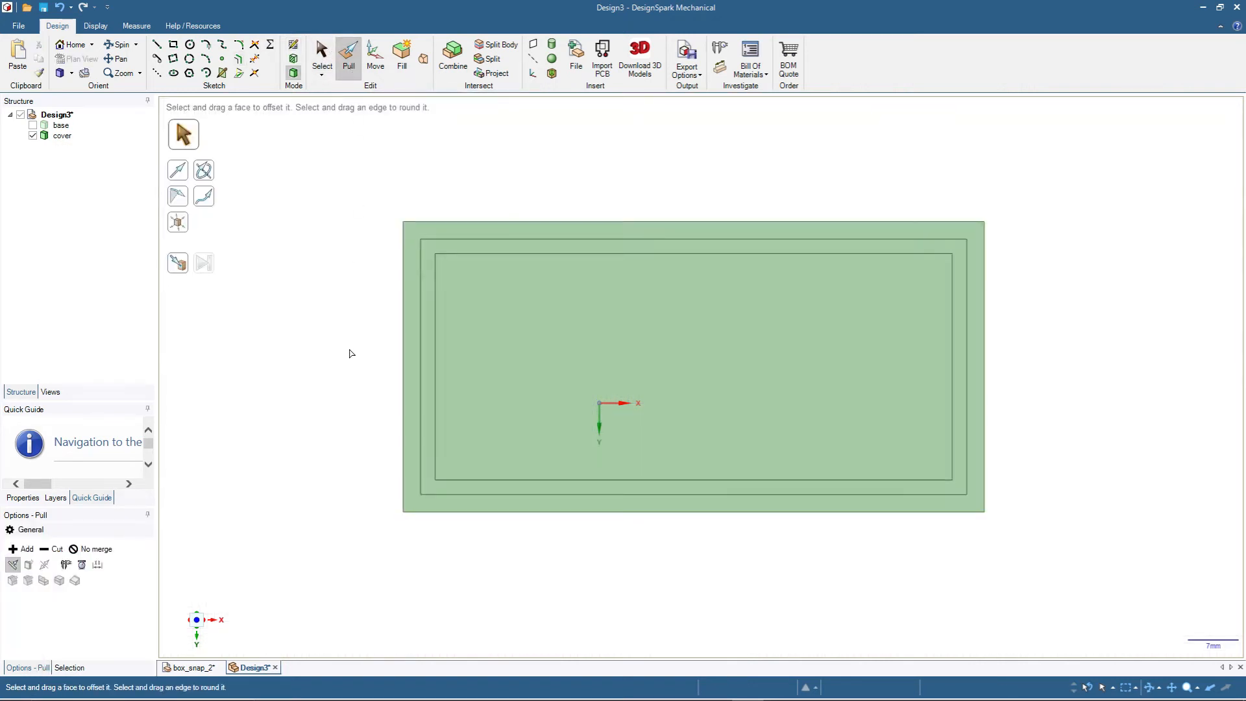
middle_click_drag(350, 336, 353, 389)
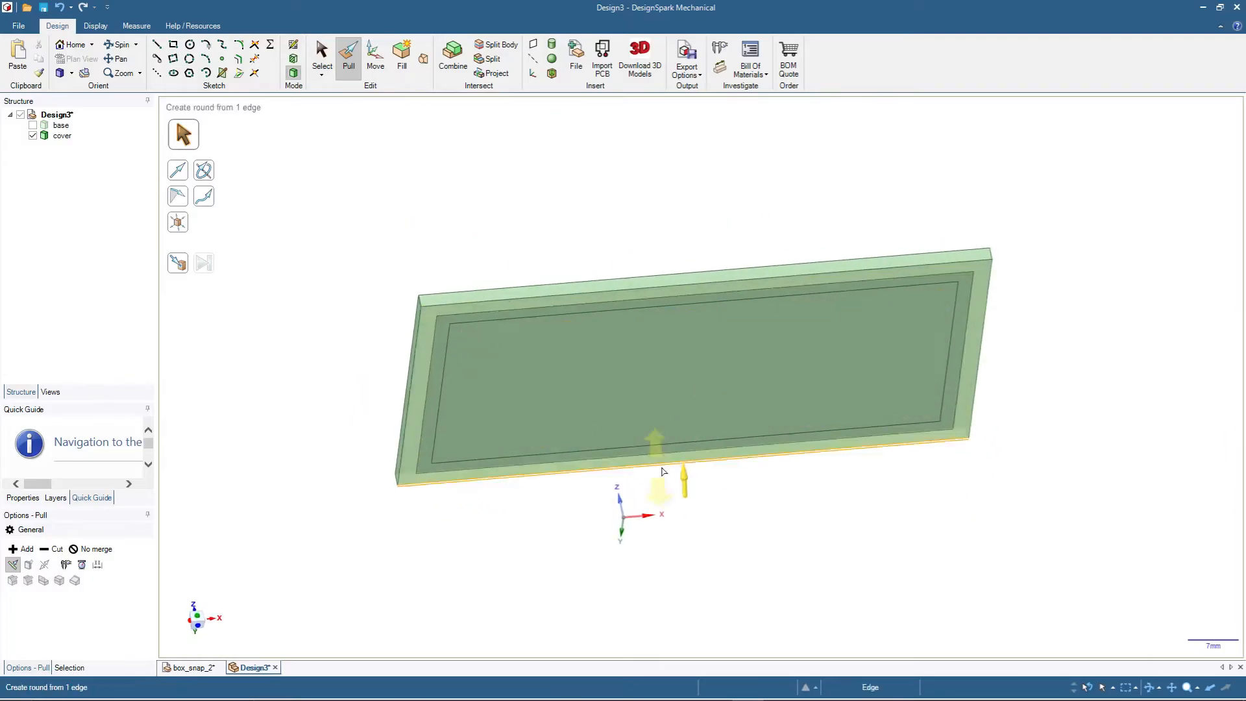
left_click(442, 342)
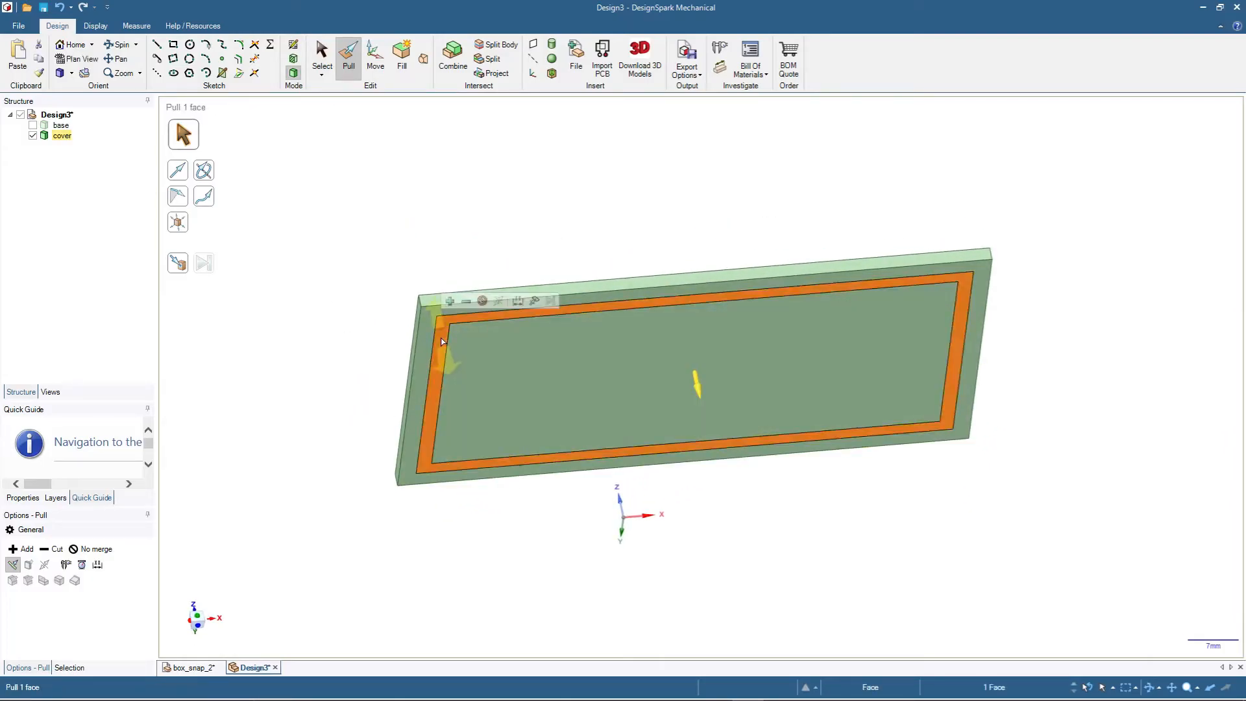
left_click_drag(442, 342, 445, 376)
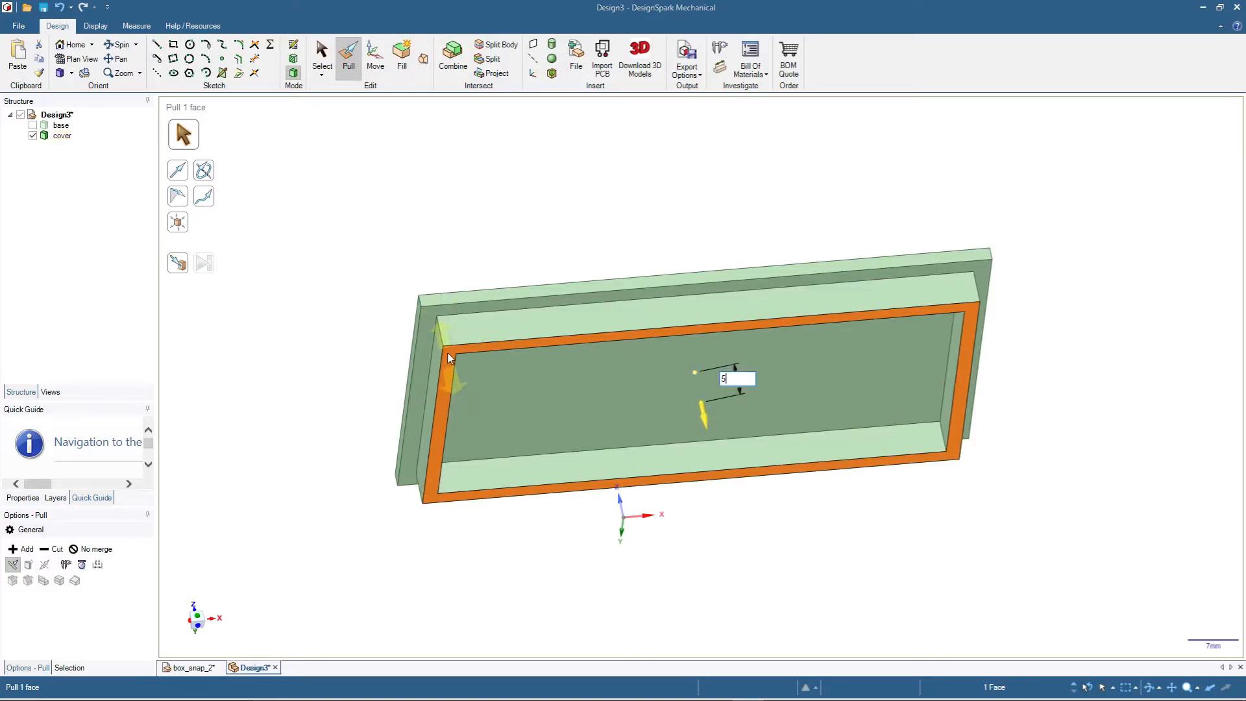
left_click(399, 261)
middle_click_drag(347, 288, 339, 329)
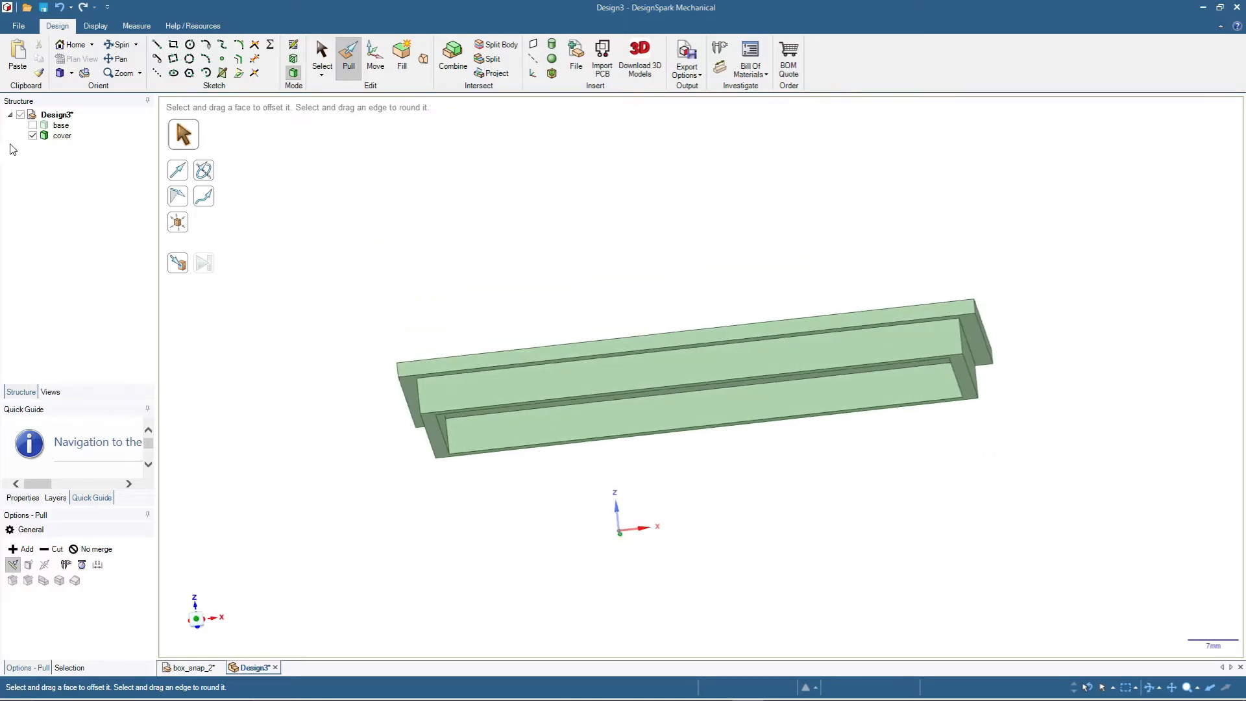
- Show the base and section the box at the end face of the cover's lip to examine the clearance to the walls
left_click(33, 125)
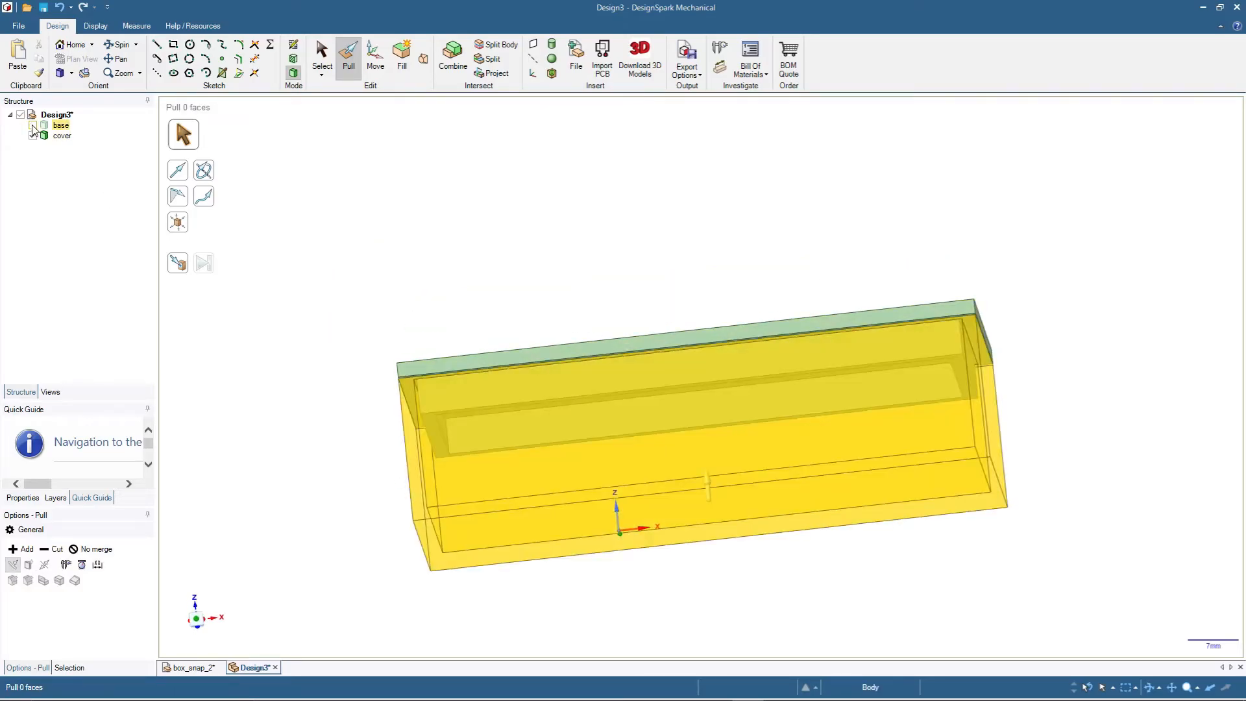
left_click(322, 57)
middle_click_drag(496, 212, 384, 200)
left_click(44, 125)
left_click(32, 125)
left_click(448, 426)
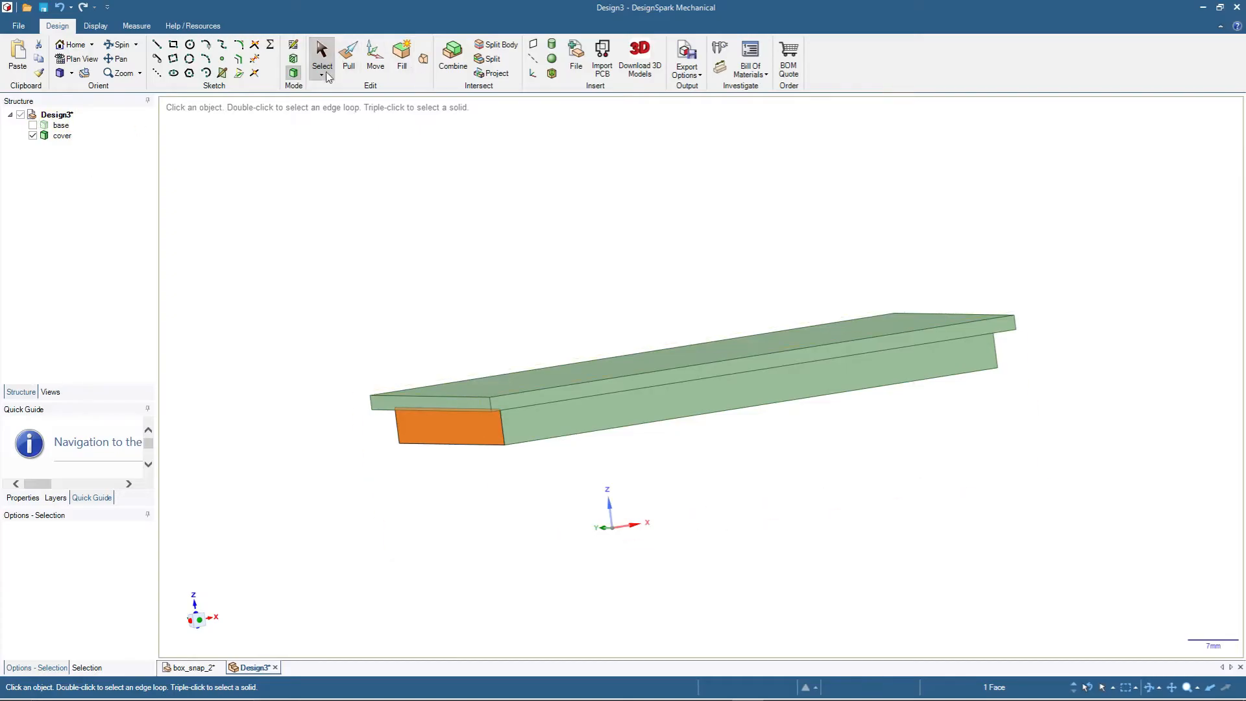
key("k")
left_click(32, 125)
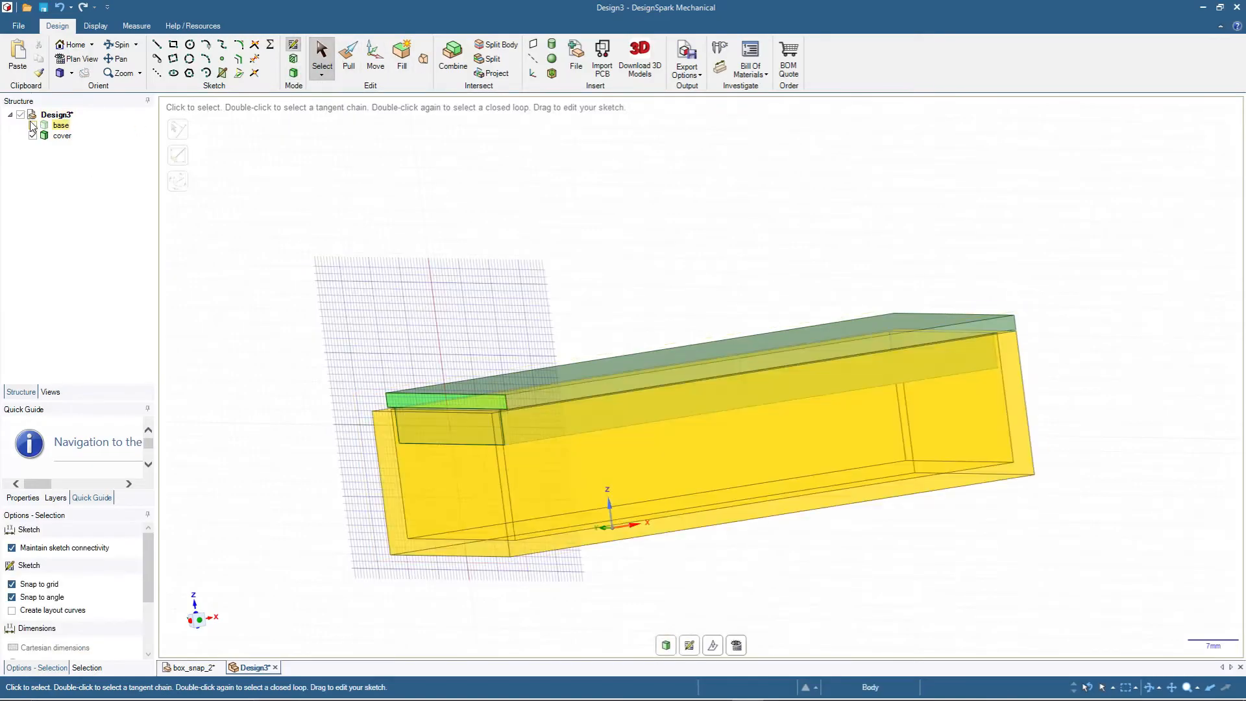
key("v")
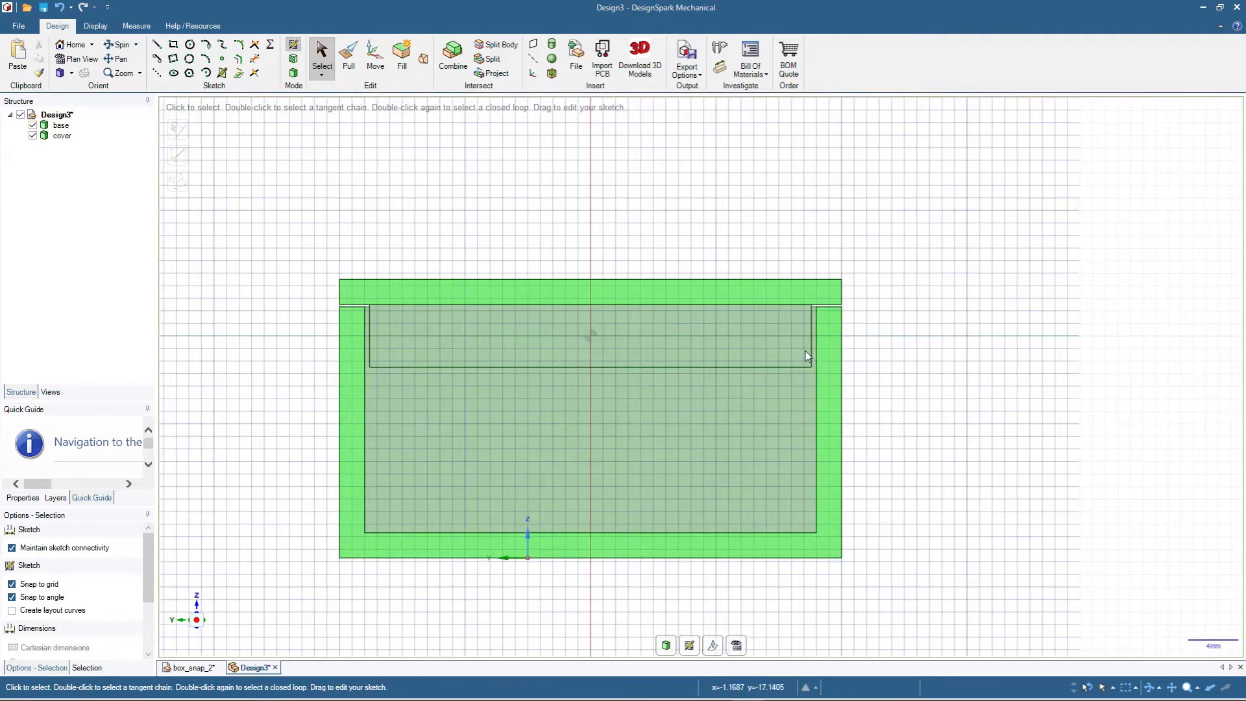
left_click(294, 74)
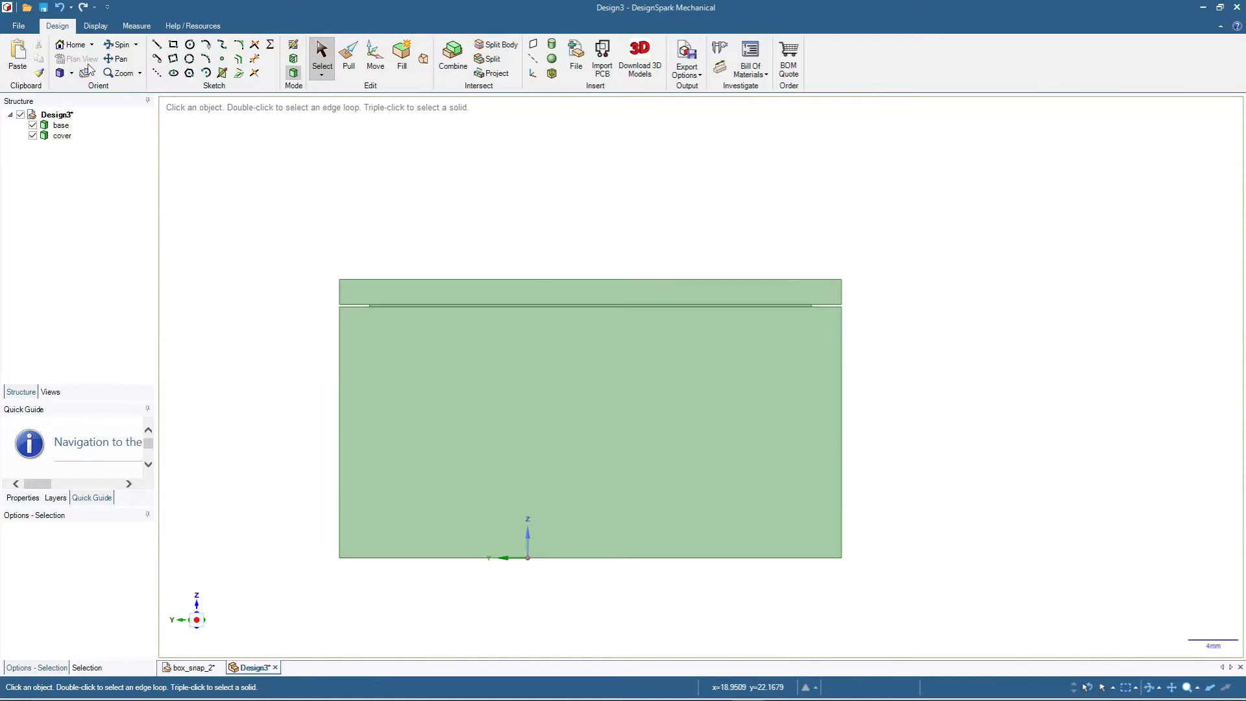
left_click(73, 44)
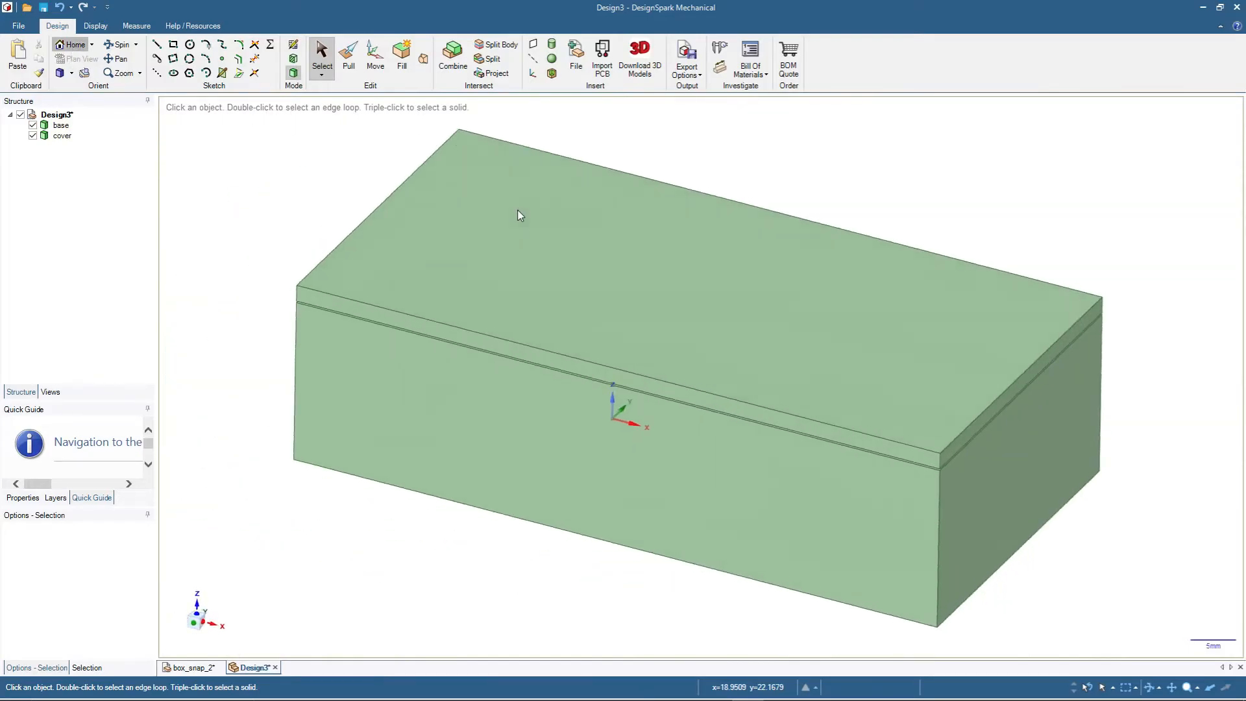
- Hide the cover and start a sketch on the inner face of the base's long rear wall, seen in plan view
left_click(524, 240)
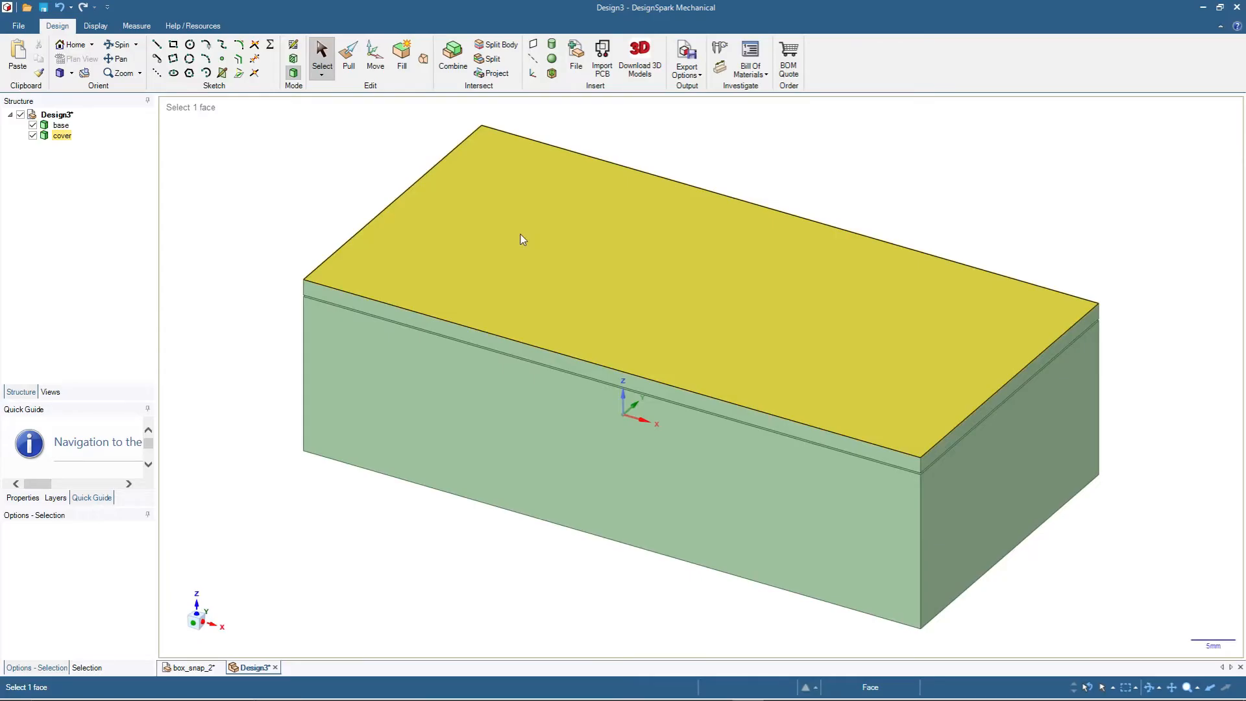
triple_click(498, 232)
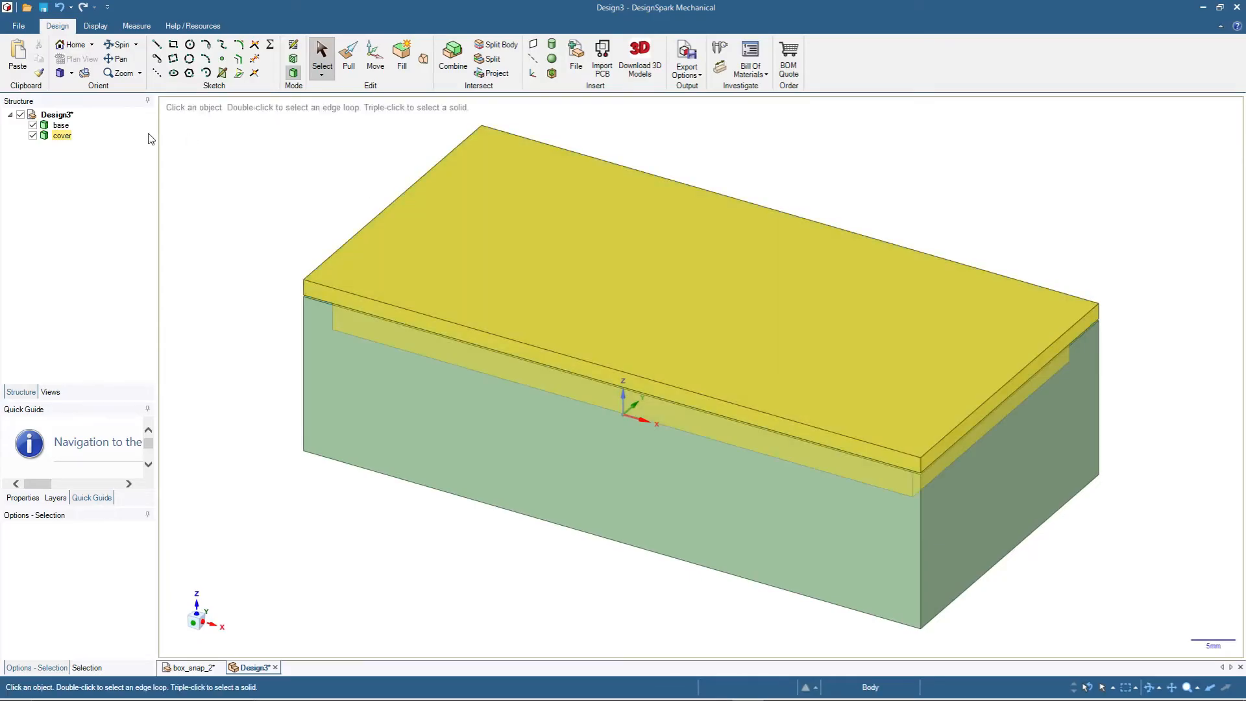
left_click(32, 136)
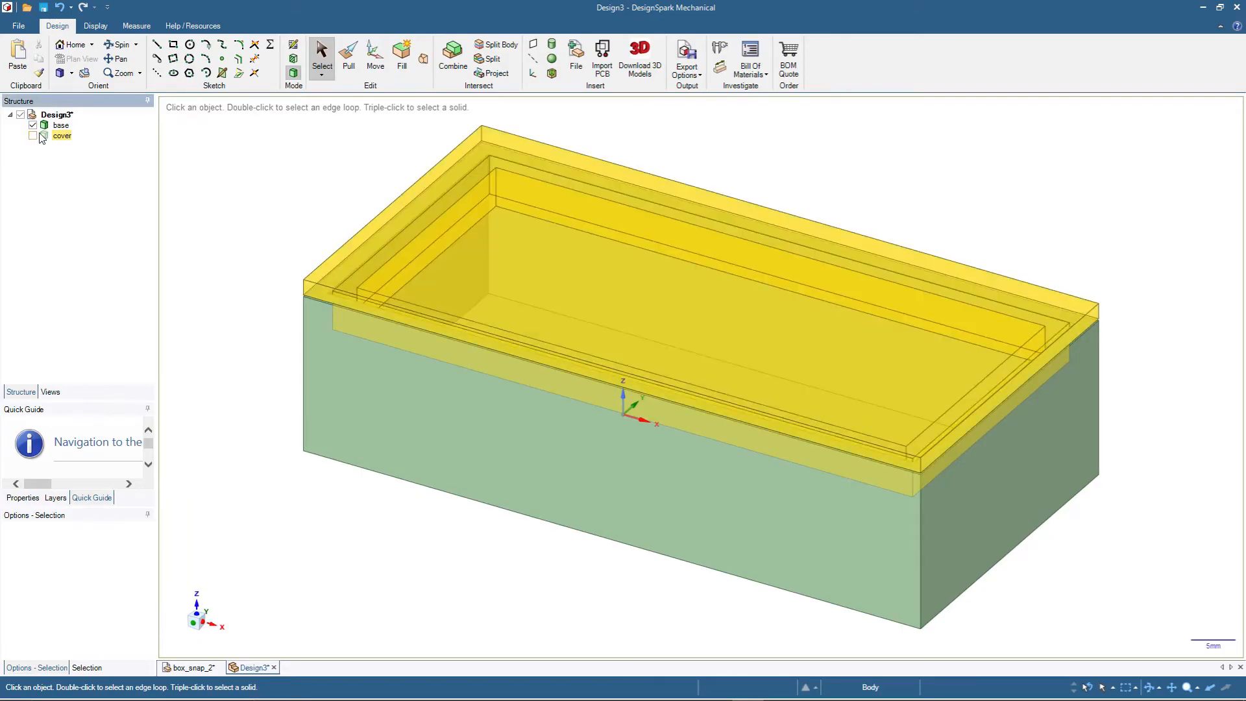
left_click(300, 153)
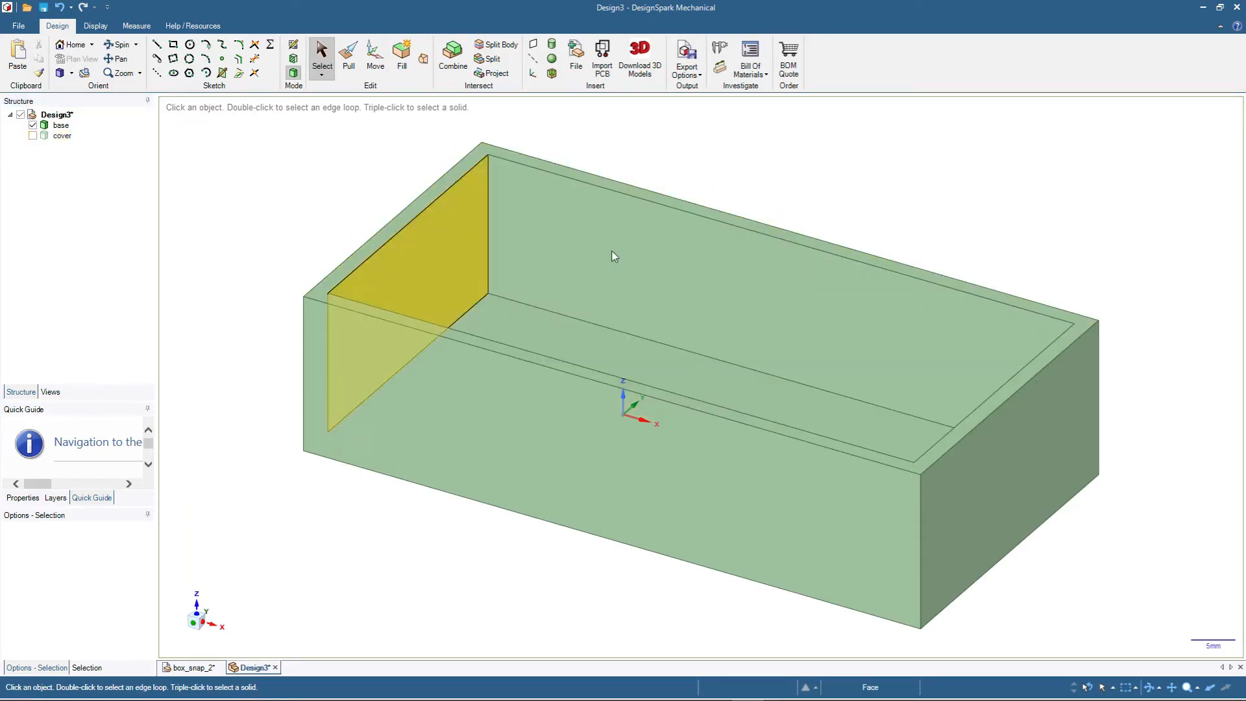
left_click(622, 258)
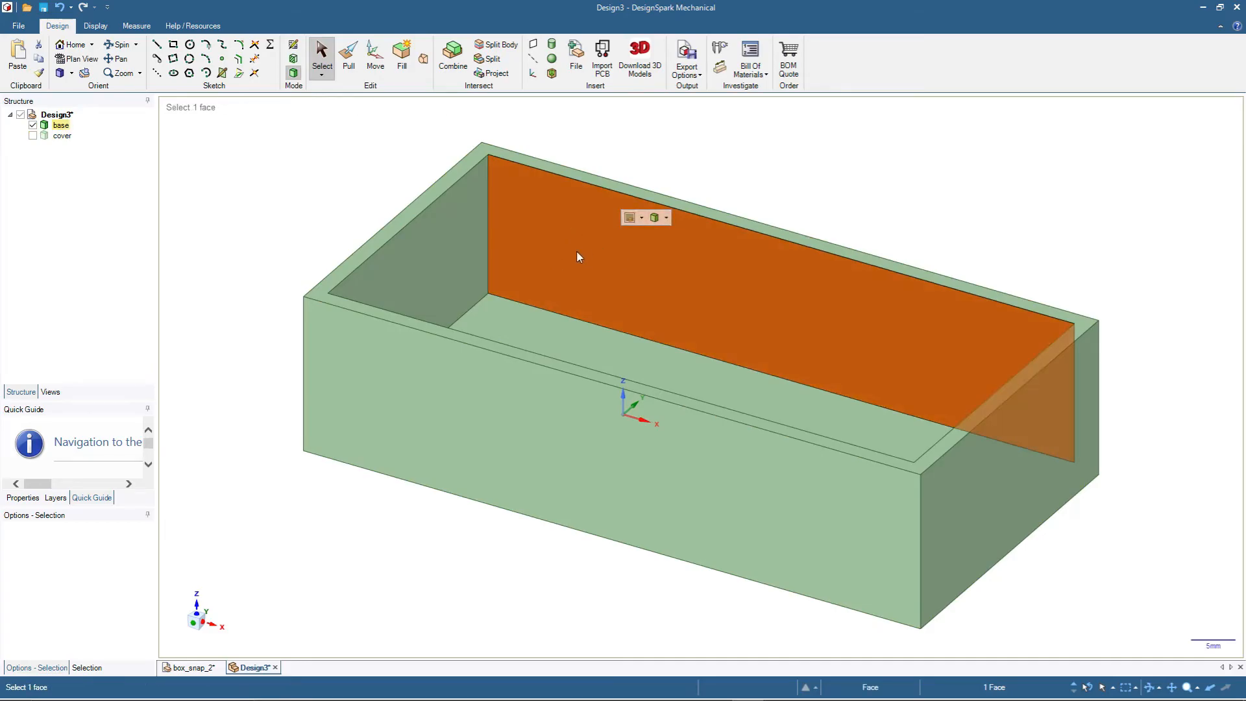
key("v")
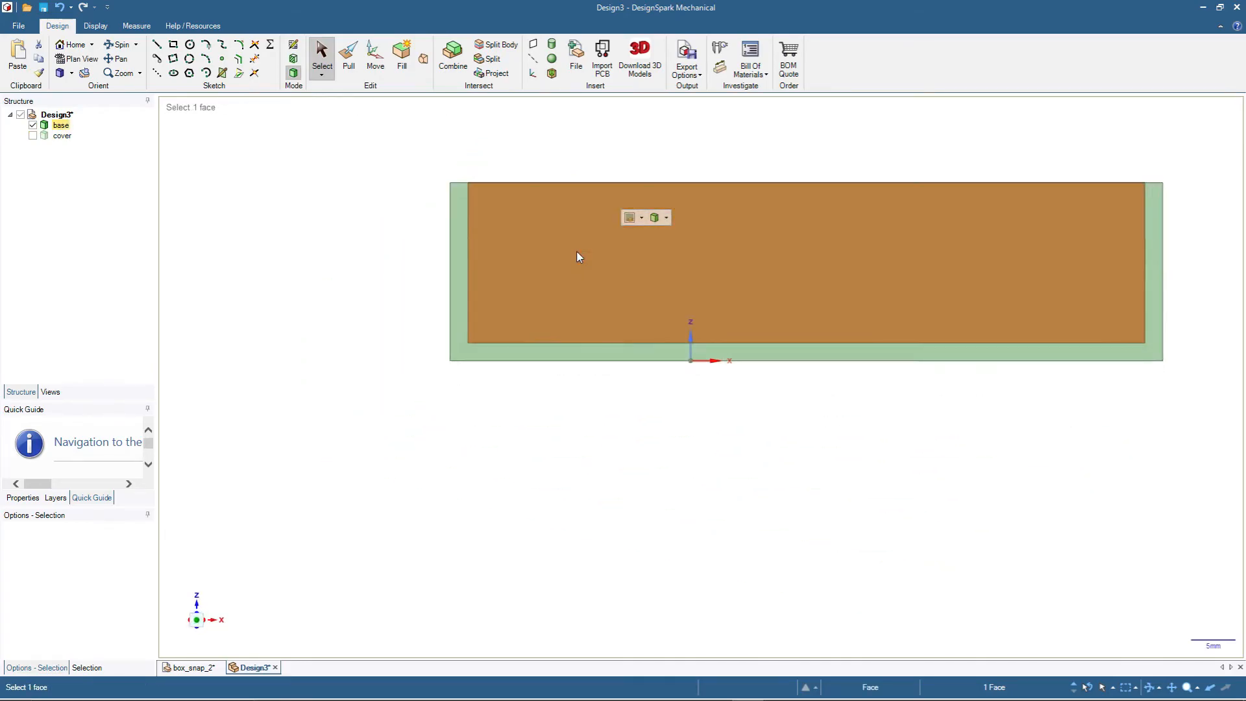
key("k")
- Sketch a 10 mm reference line along the rear wall's upper edge, starting at the left inner corner
scroll(1080, 150, "up", 2)
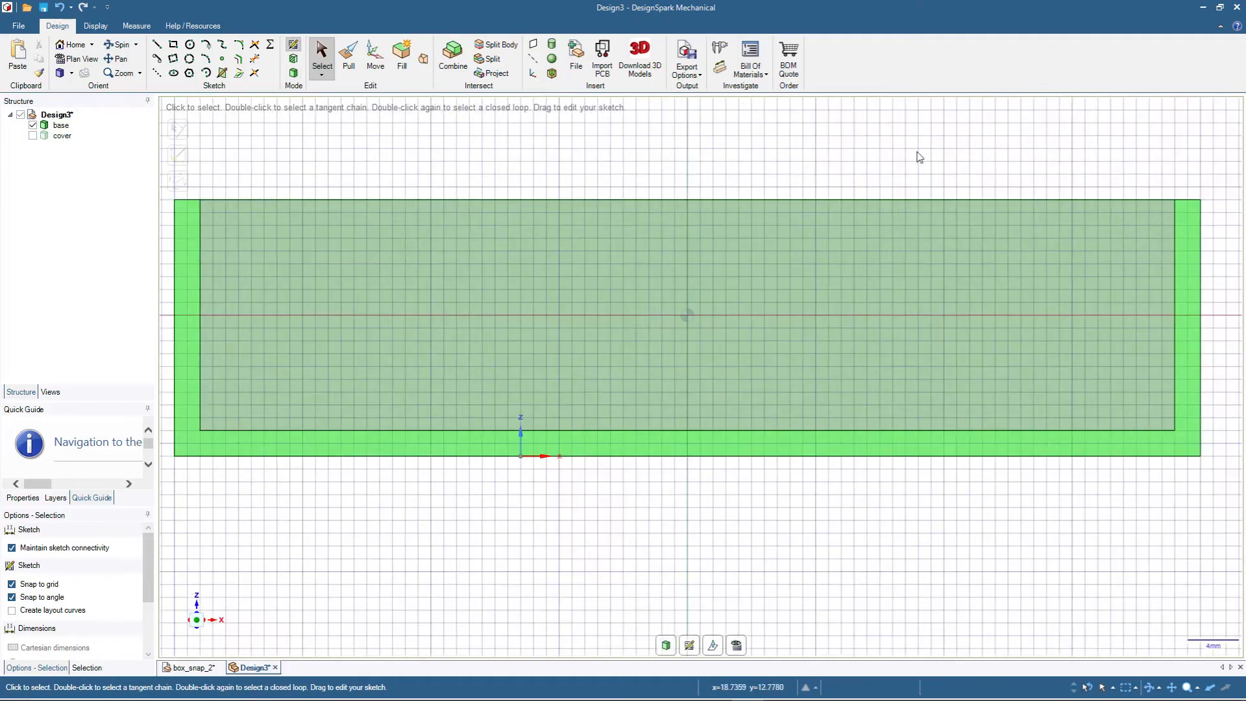
scroll(711, 162, "down", 1)
scroll(224, 144, "up", 1)
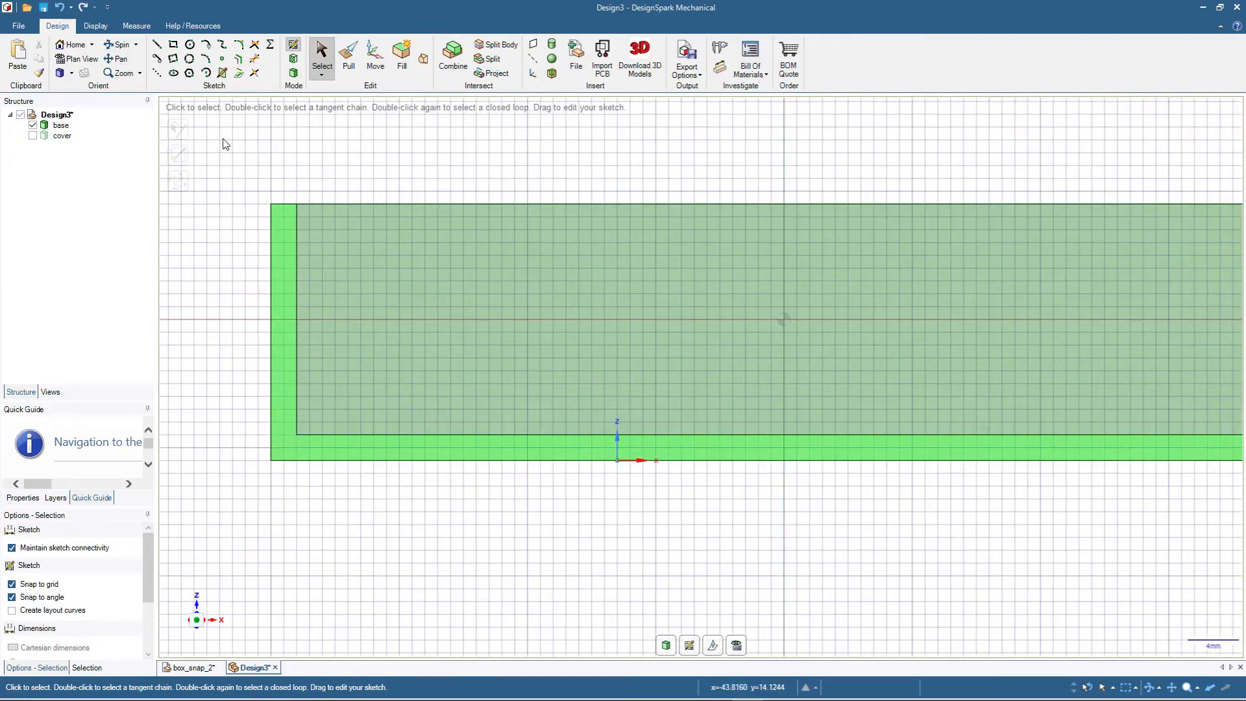
scroll(224, 144, "up", 2)
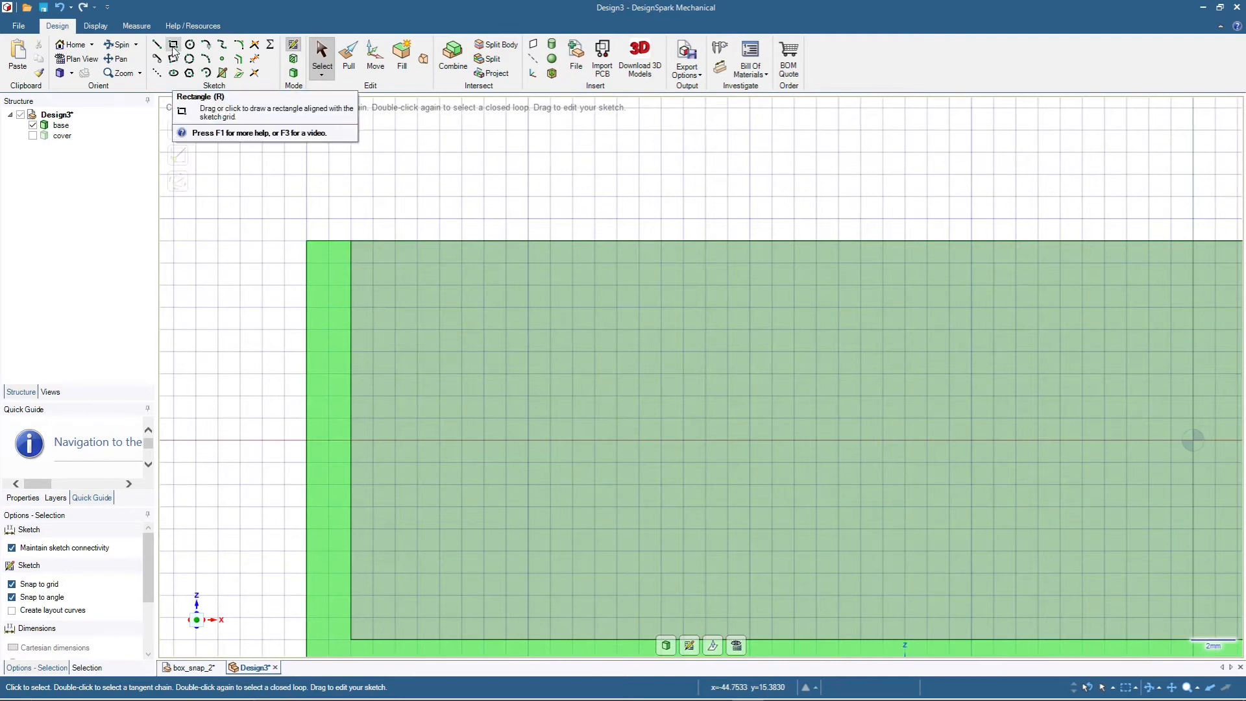
left_click(157, 45)
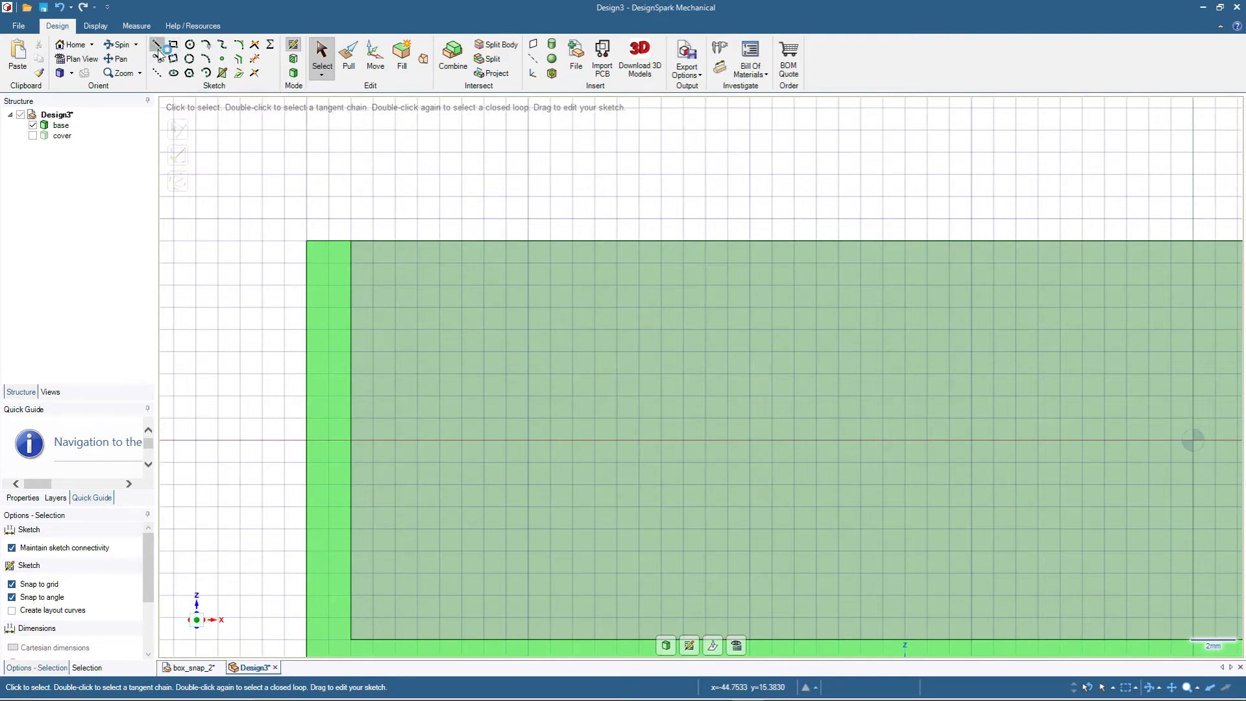
left_click(349, 240)
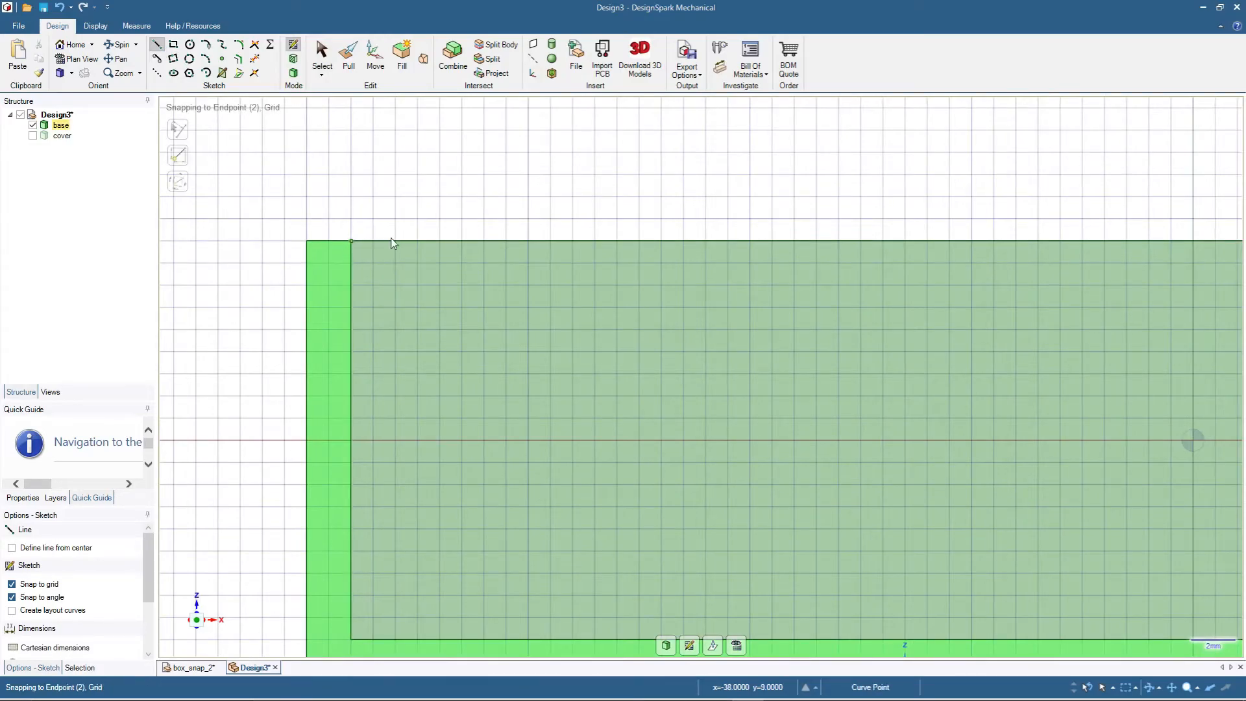
left_click(572, 241)
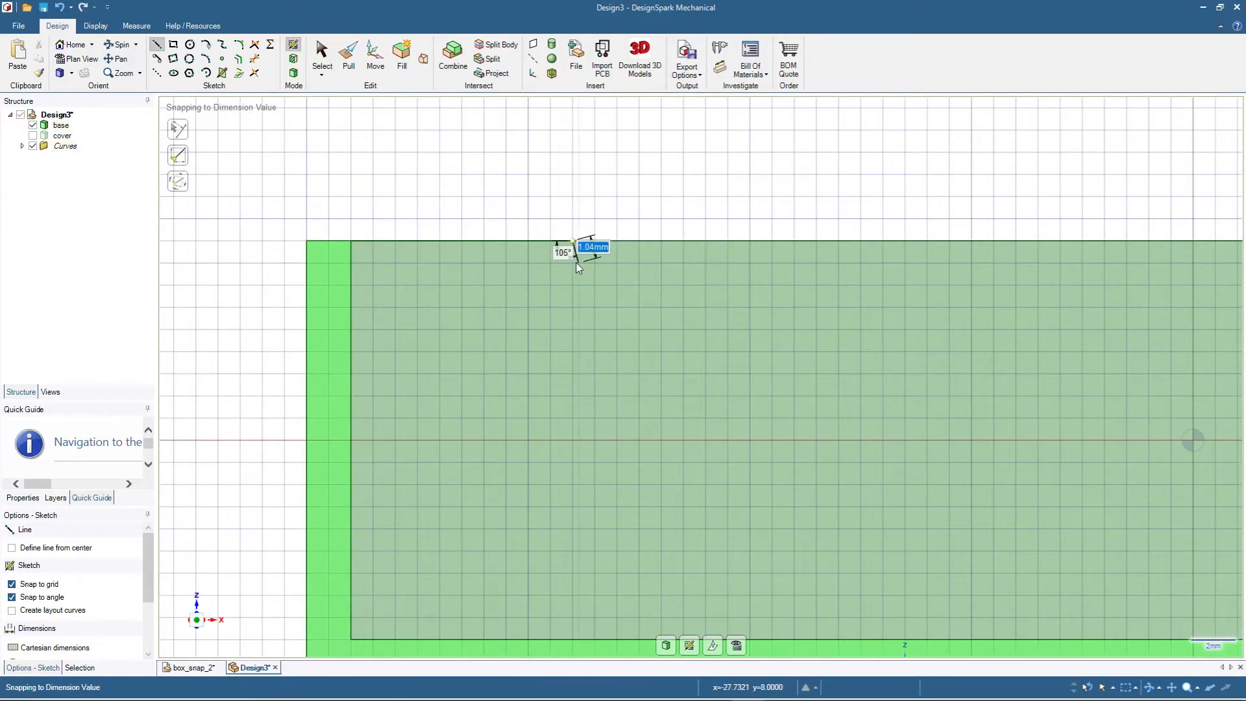
- Sketch a 10 by 2 mm rectangle 1 mm below the wall's upper edge, starting under the reference line's free end
left_click(173, 45)
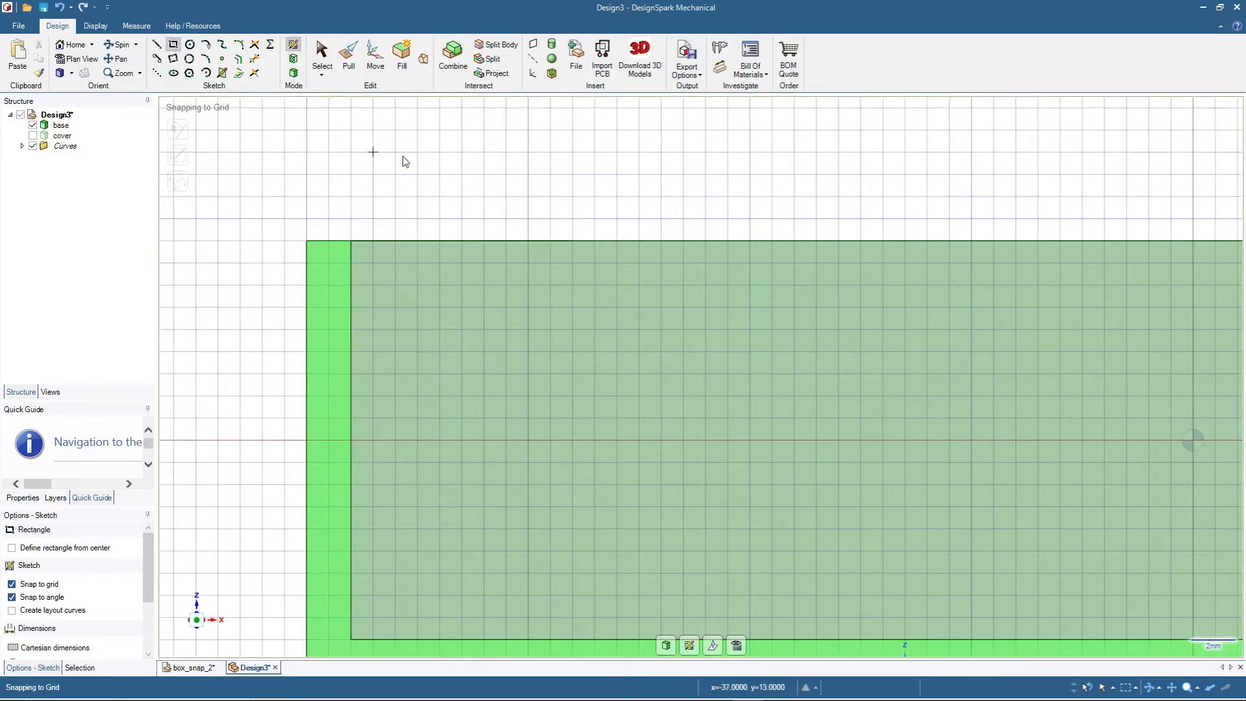
left_click(572, 263)
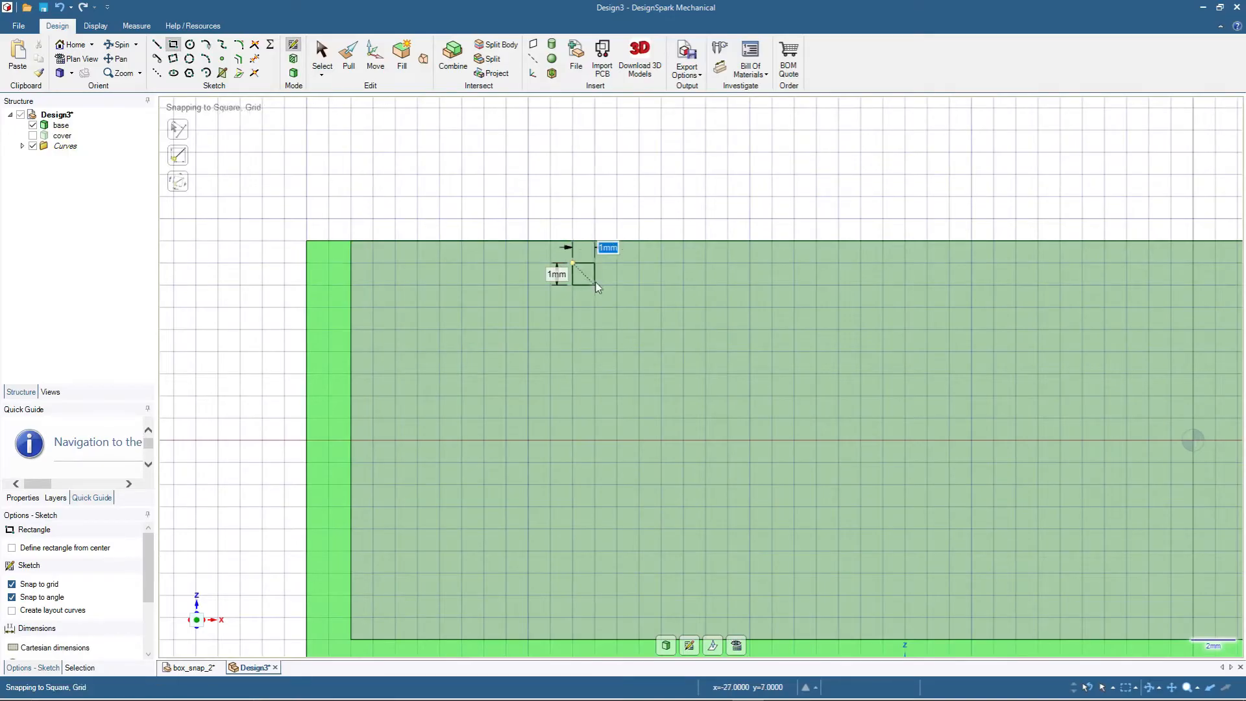
left_click(793, 309)
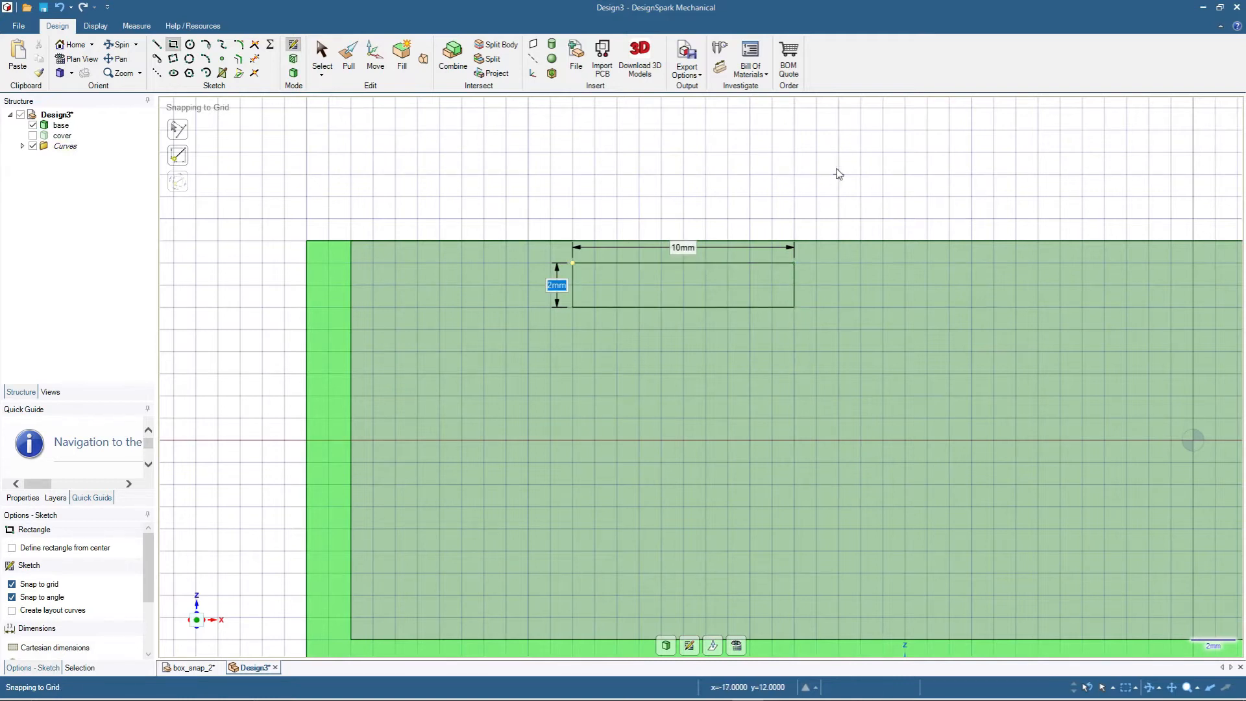
- Sketch a 10 mm reference line along the wall's upper edge, running inward from the right inner corner
scroll(719, 145, "down", 4)
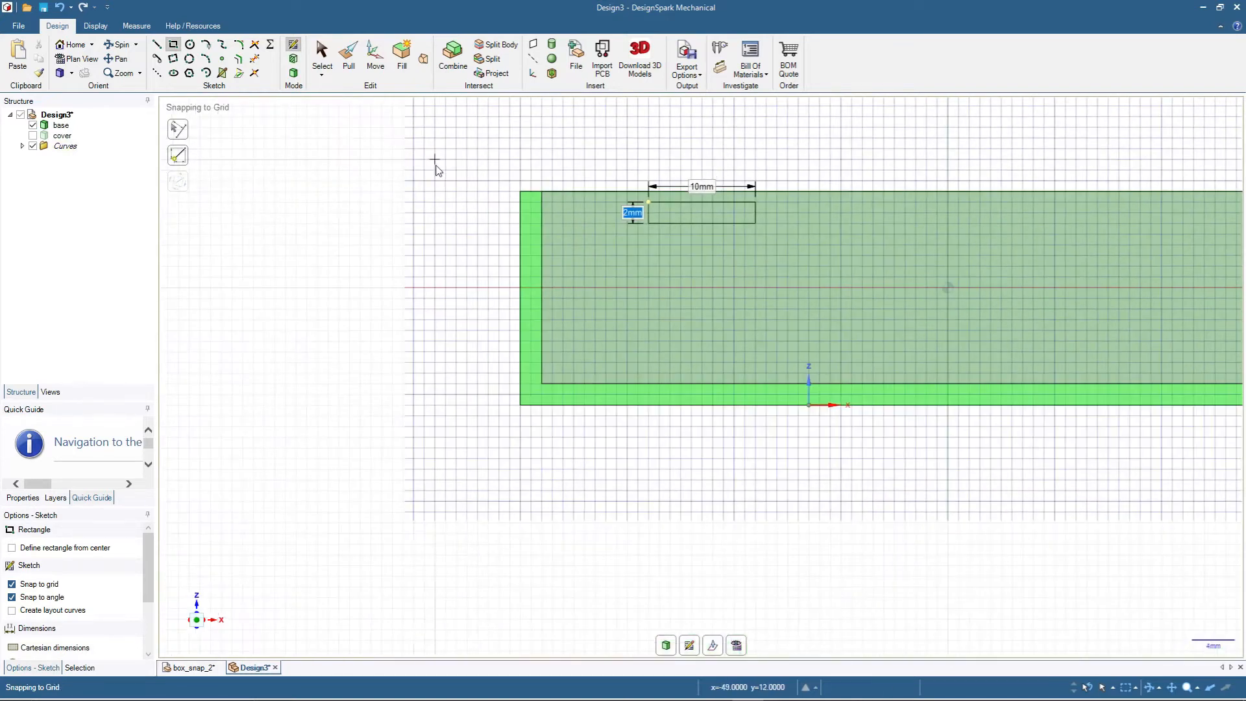
scroll(440, 168, "down", 3)
scroll(672, 152, "up", 3)
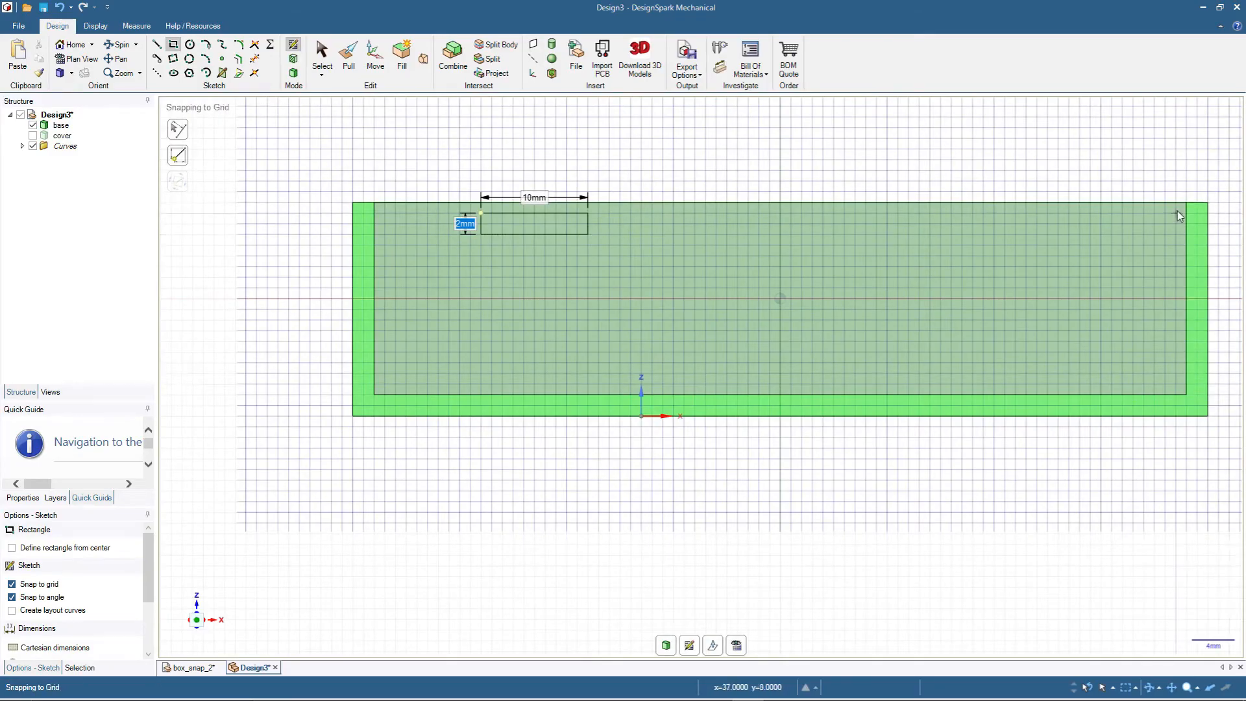
left_click(158, 46)
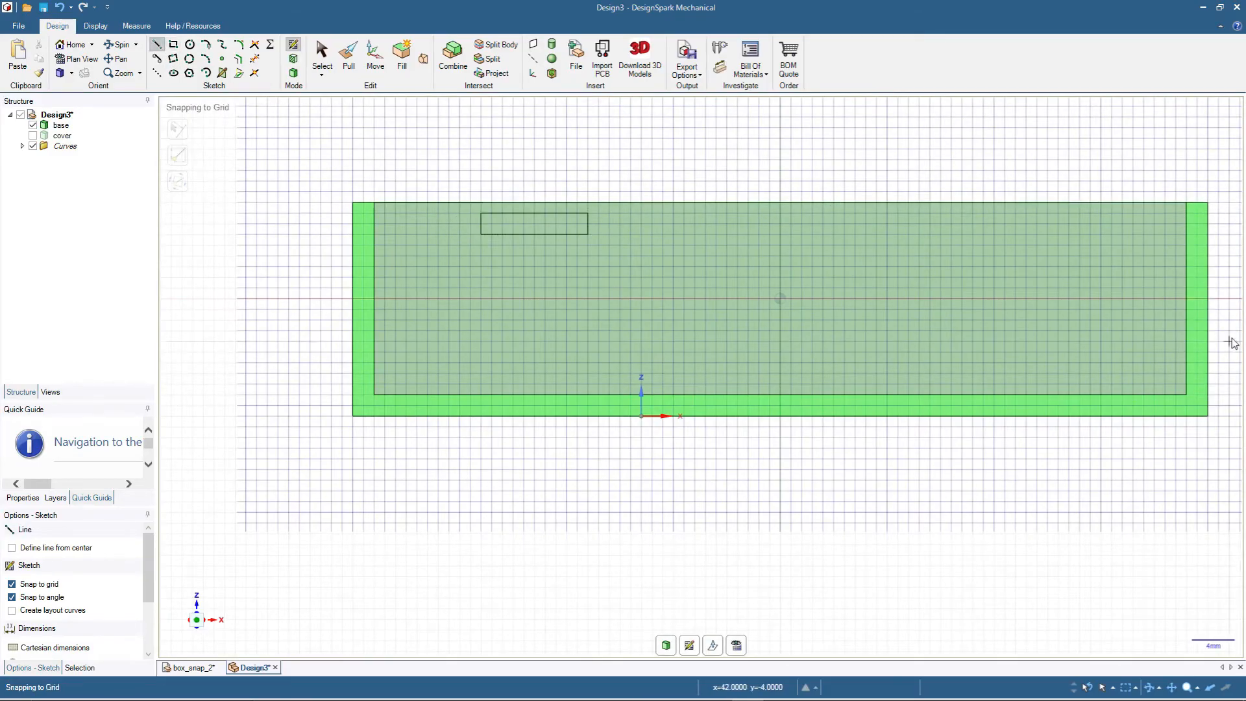
left_click(1184, 204)
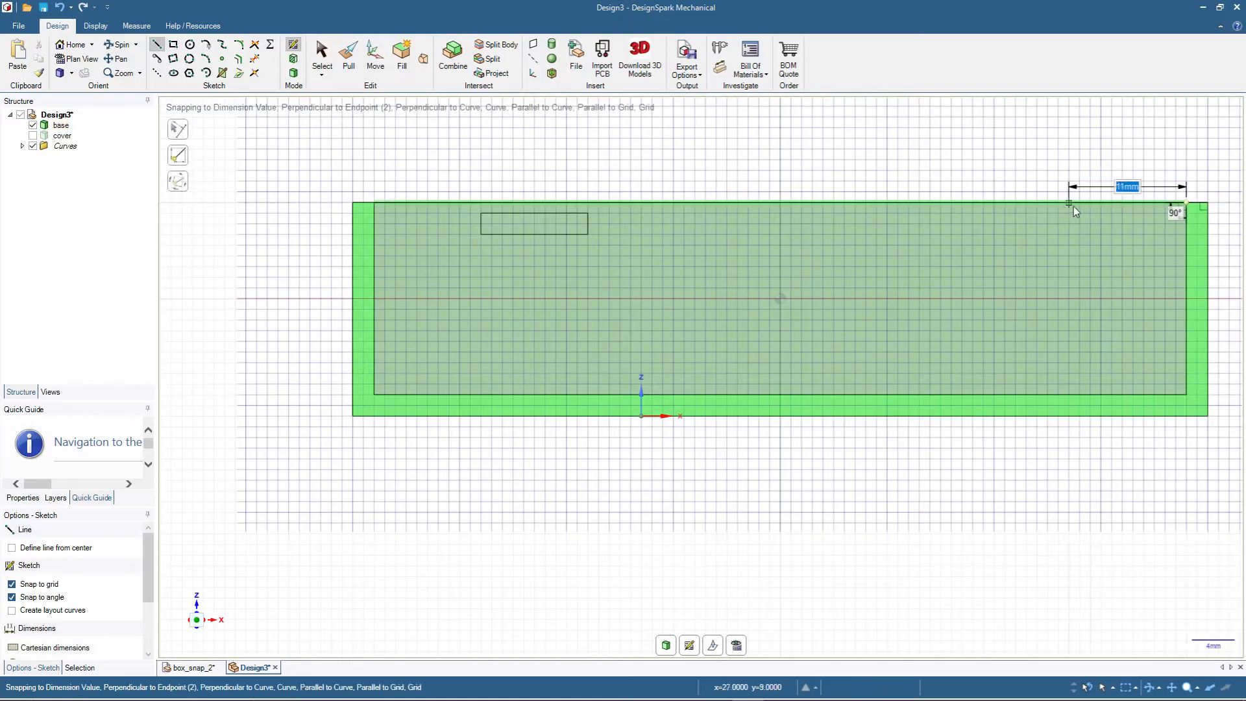
left_click(1080, 204)
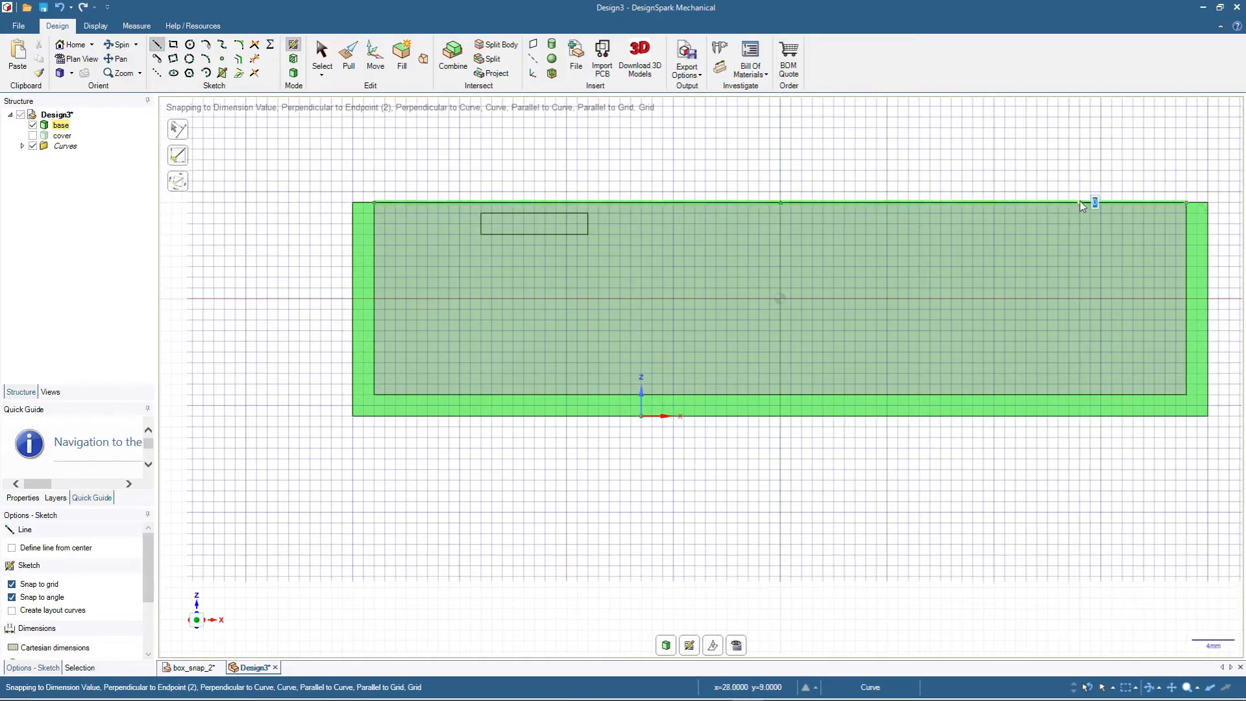
- Sketch a matching 10 by 2 mm rectangle 1 mm below the right reference line's free end and return to 3D mode
left_click(173, 44)
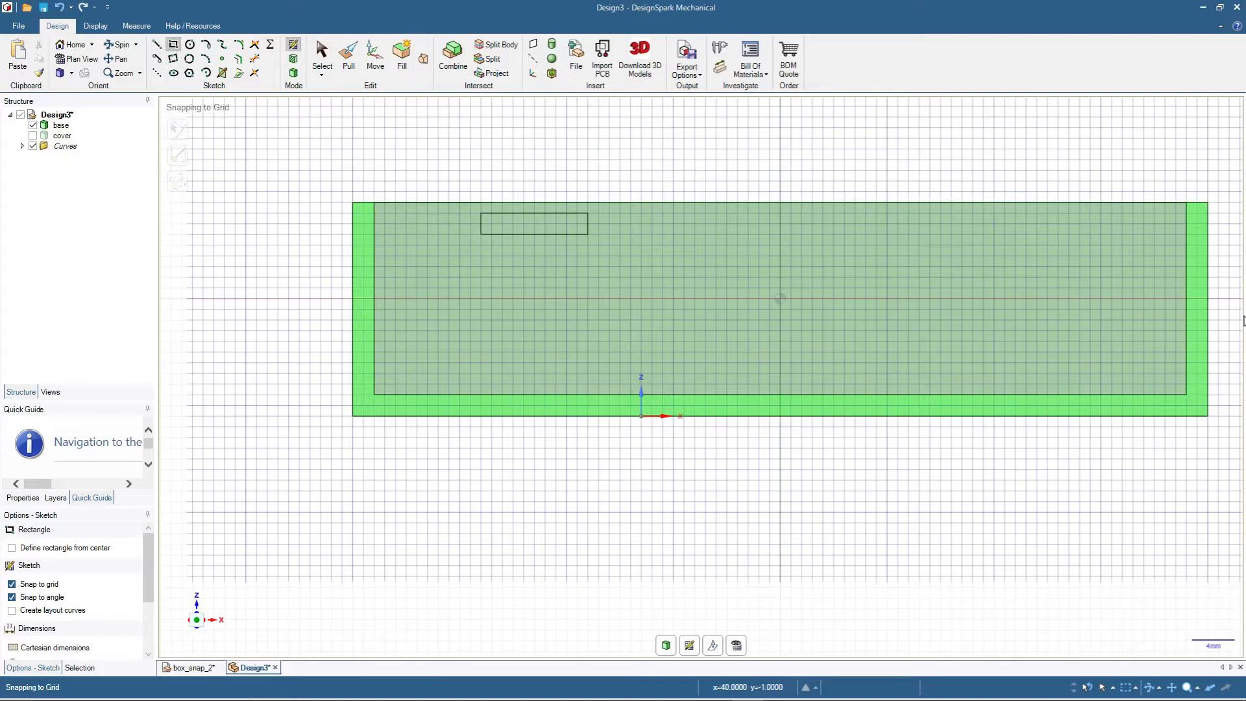
left_click(1081, 214)
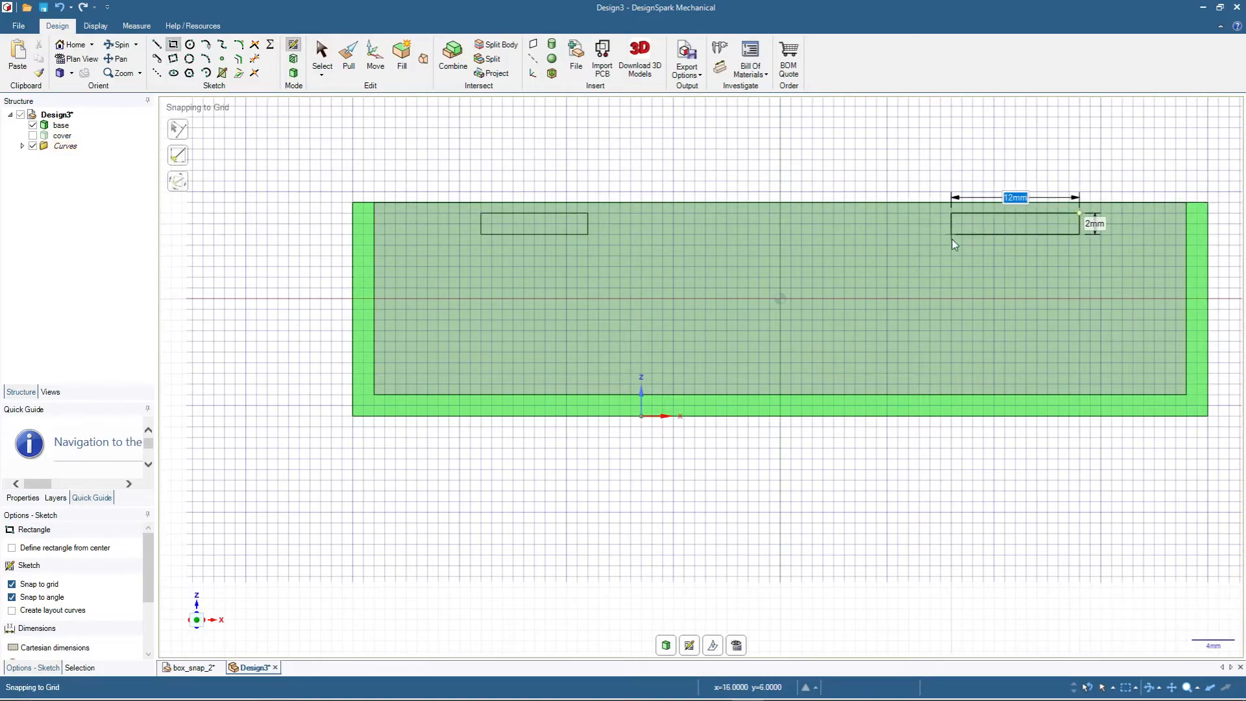
type("10")
key("Tab")
left_click(324, 50)
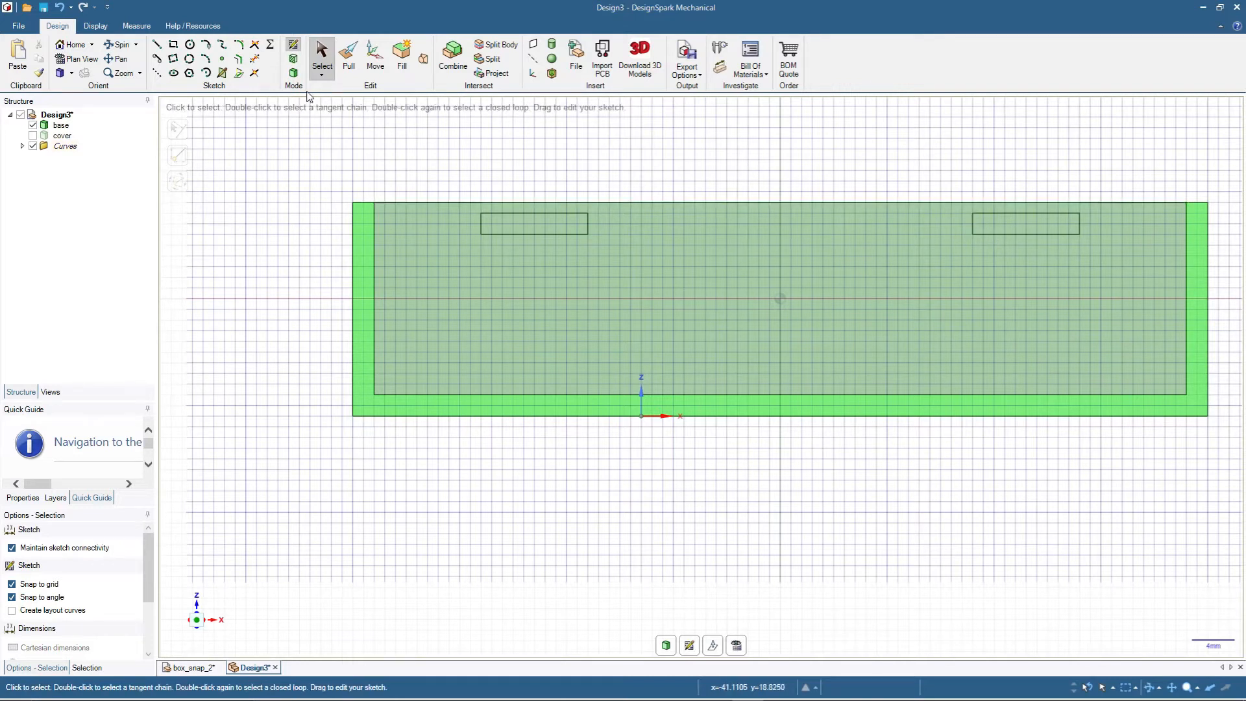
left_click(294, 73)
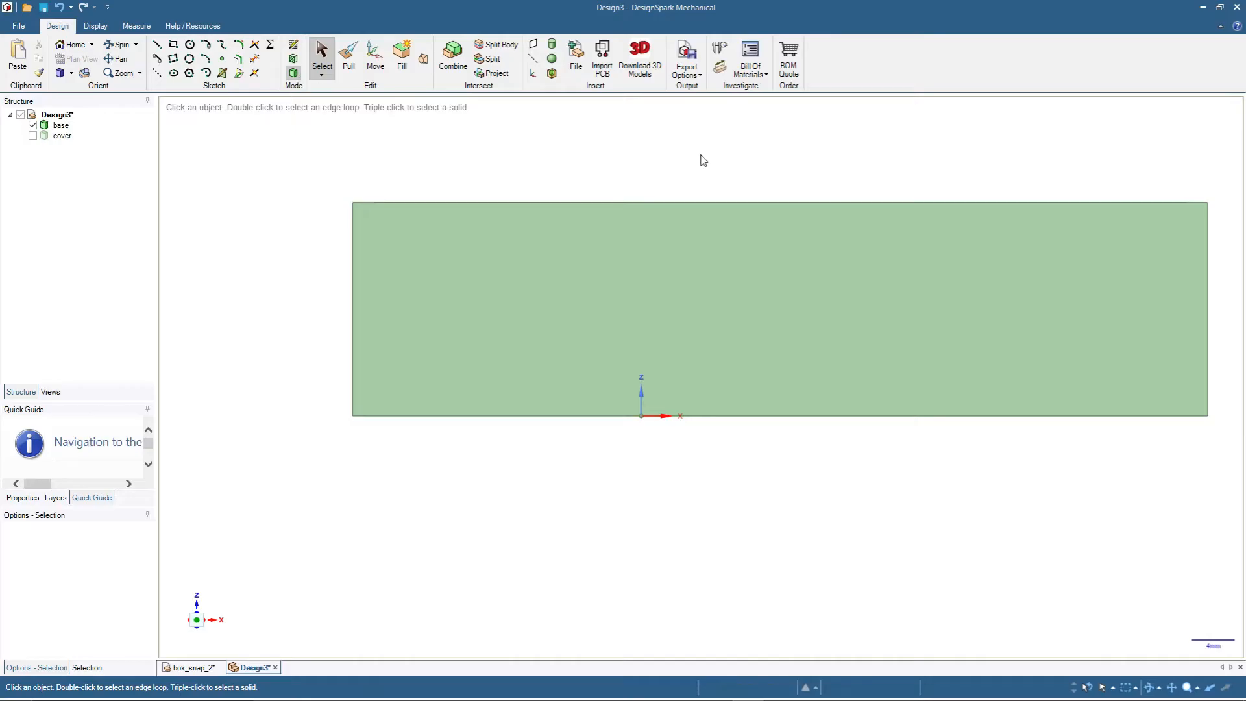
- Select both small rectangular faces on the rear wall and make copies of them in place
mouse_move(483, 339)
middle_mouse_down()
mouse_move(701, 147)
mouse_move(863, 151)
mouse_move(787, 219)
mouse_move(788, 206)
middle_mouse_up()
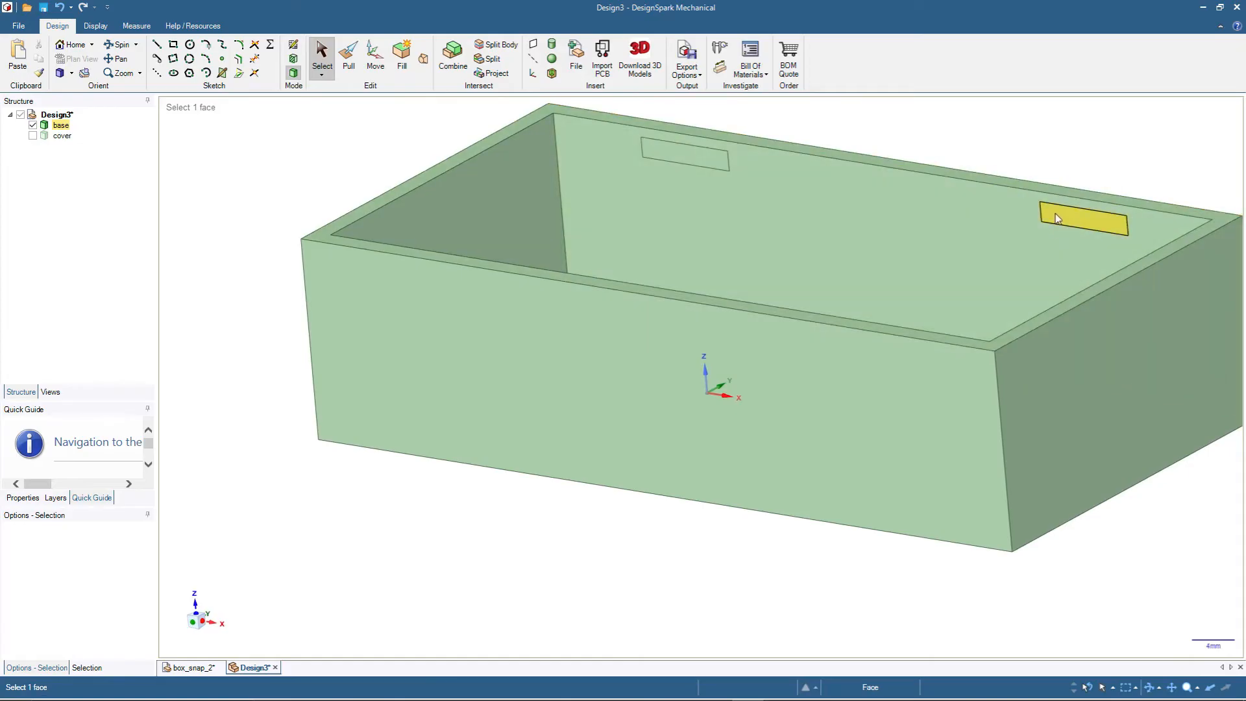
left_click(1056, 217)
left_click(668, 154, "ctrl")
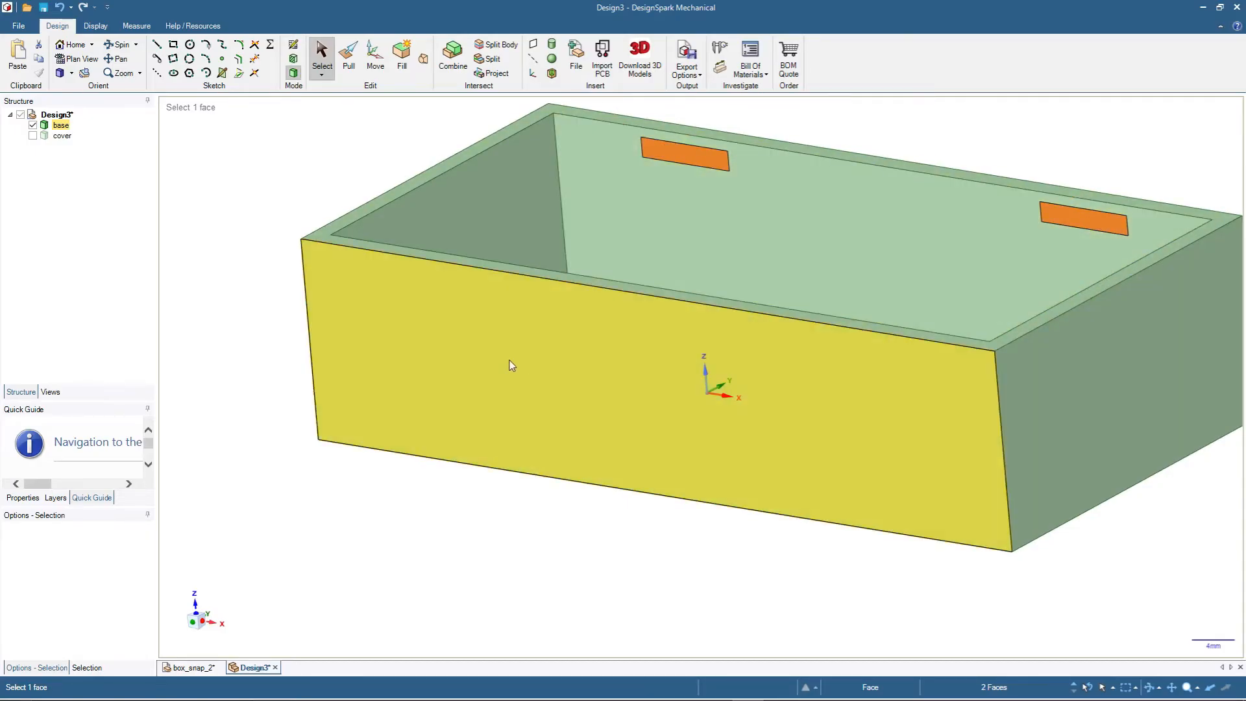
middle_click_drag(242, 359, 131, 478)
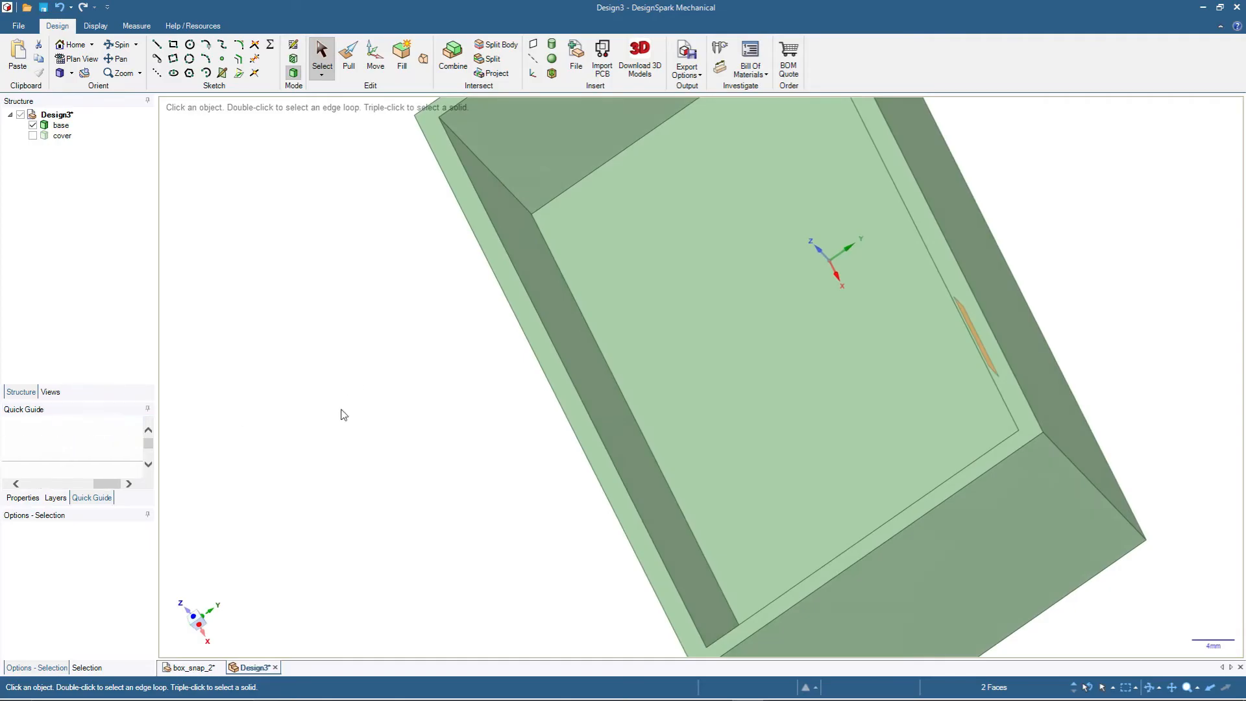
mouse_move(420, 503)
middle_mouse_down()
mouse_move(609, 328)
mouse_move(1018, 364)
mouse_move(1142, 219)
mouse_move(1129, 267)
mouse_move(1147, 253)
middle_mouse_up()
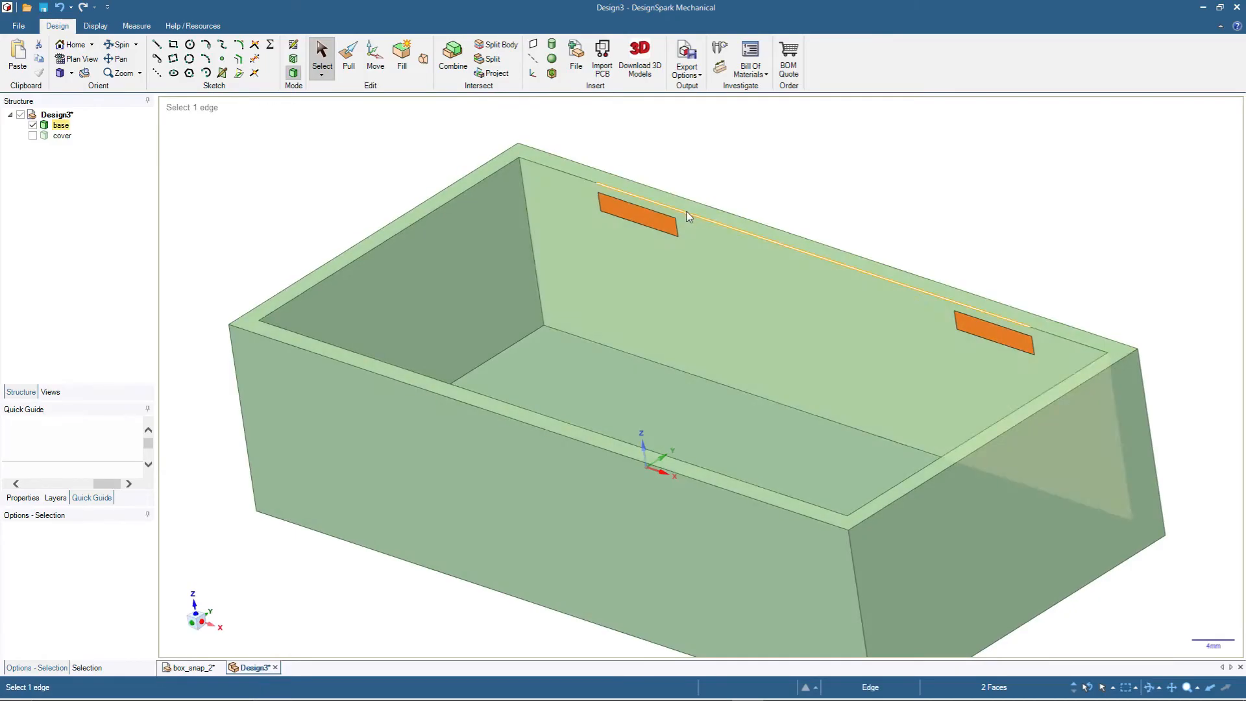
left_click(641, 225)
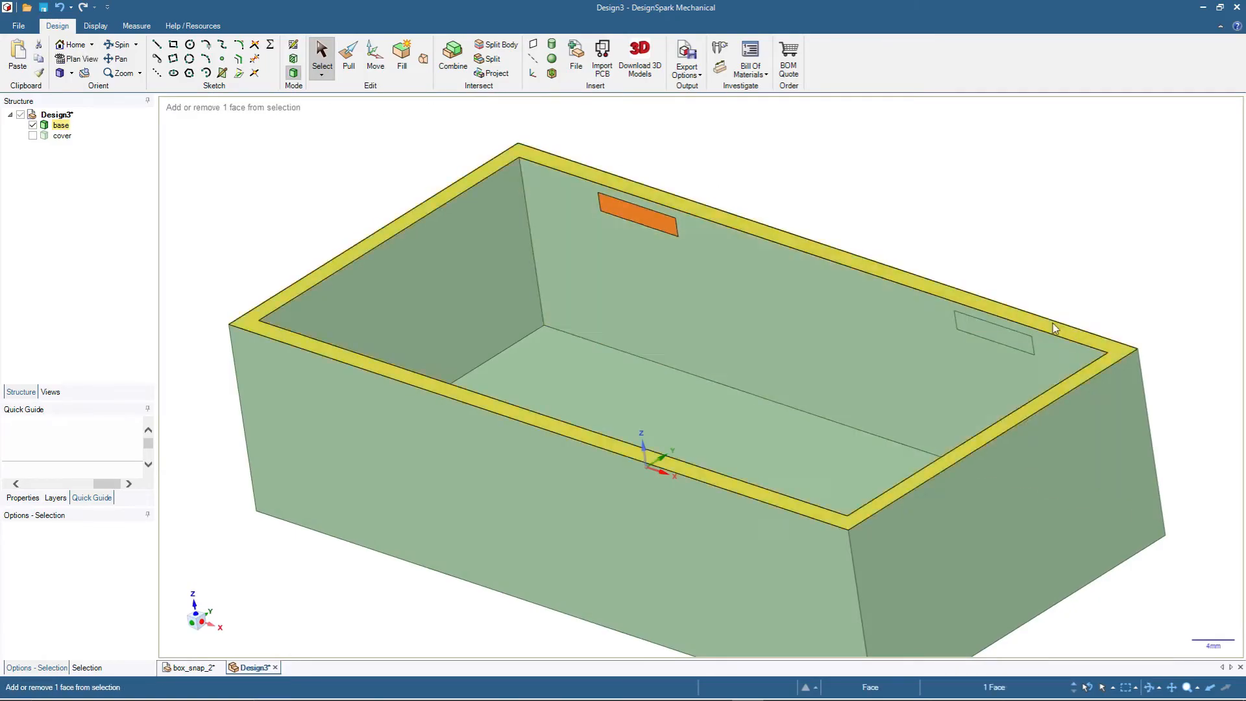
left_click(983, 333, "ctrl")
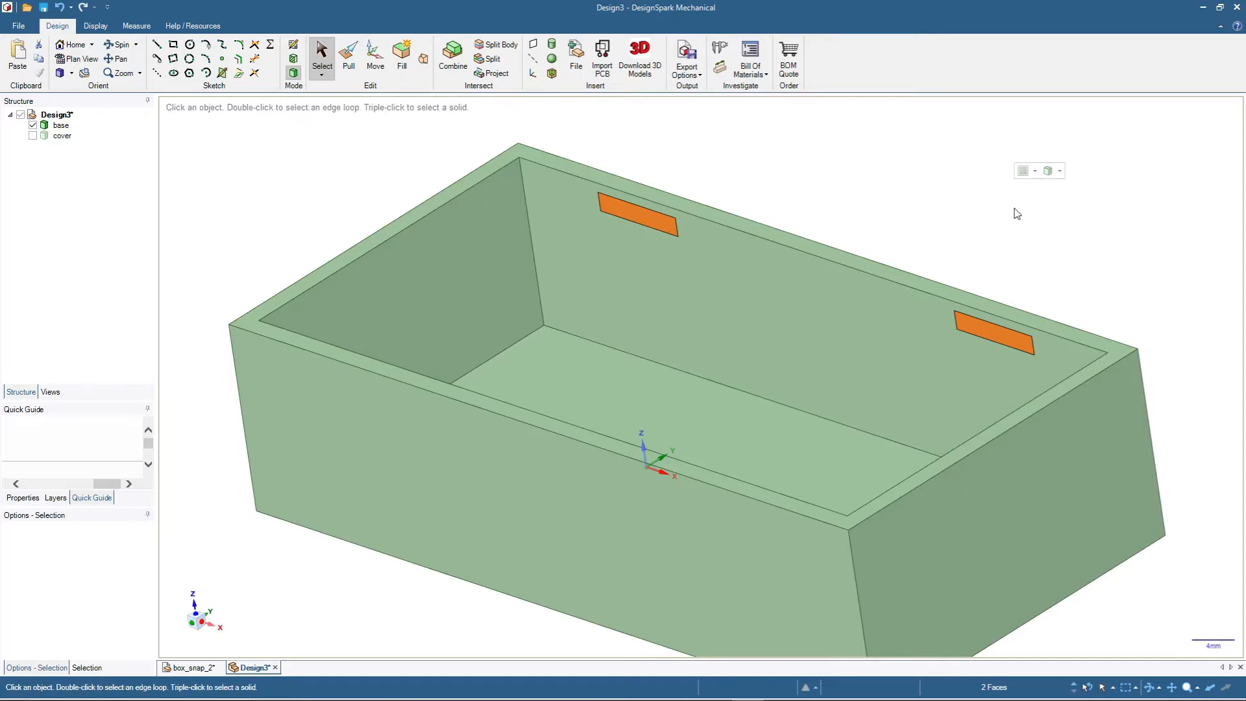
key("ctrl+c")
key("ctrl+v")
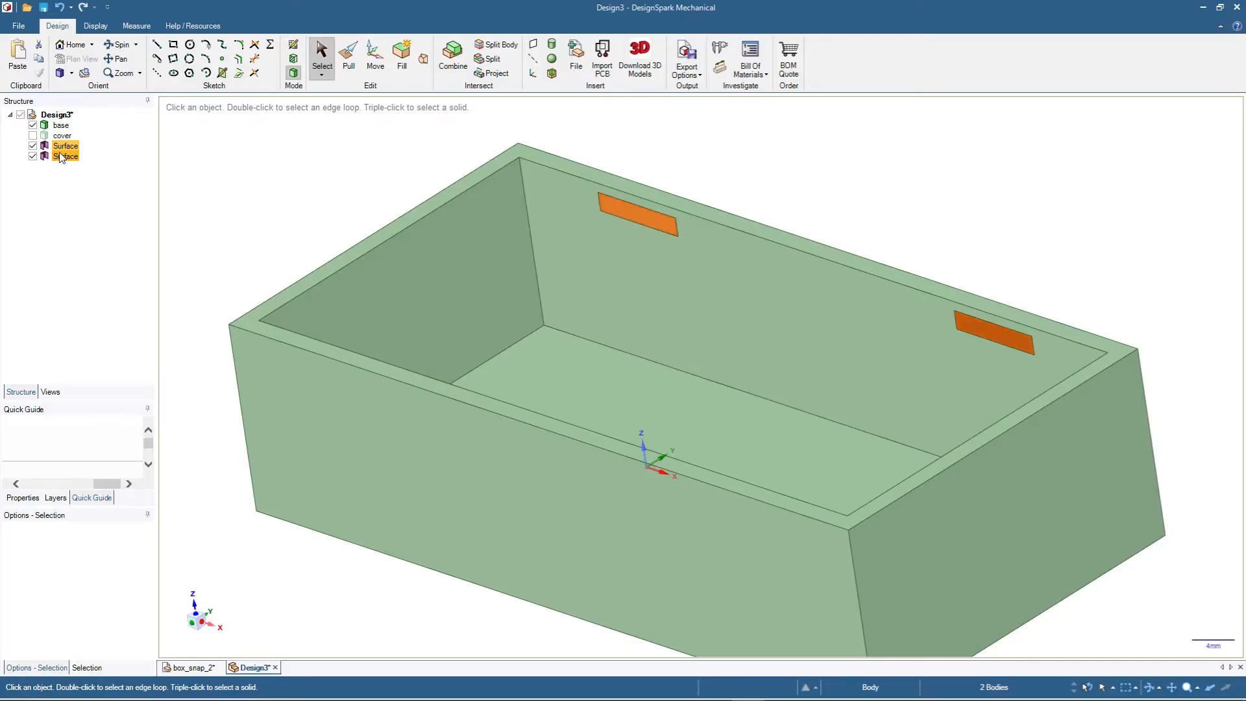
- Move the two copied surfaces perpendicular to the rear wall up to the inner face of the opposite long wall
left_click(375, 57)
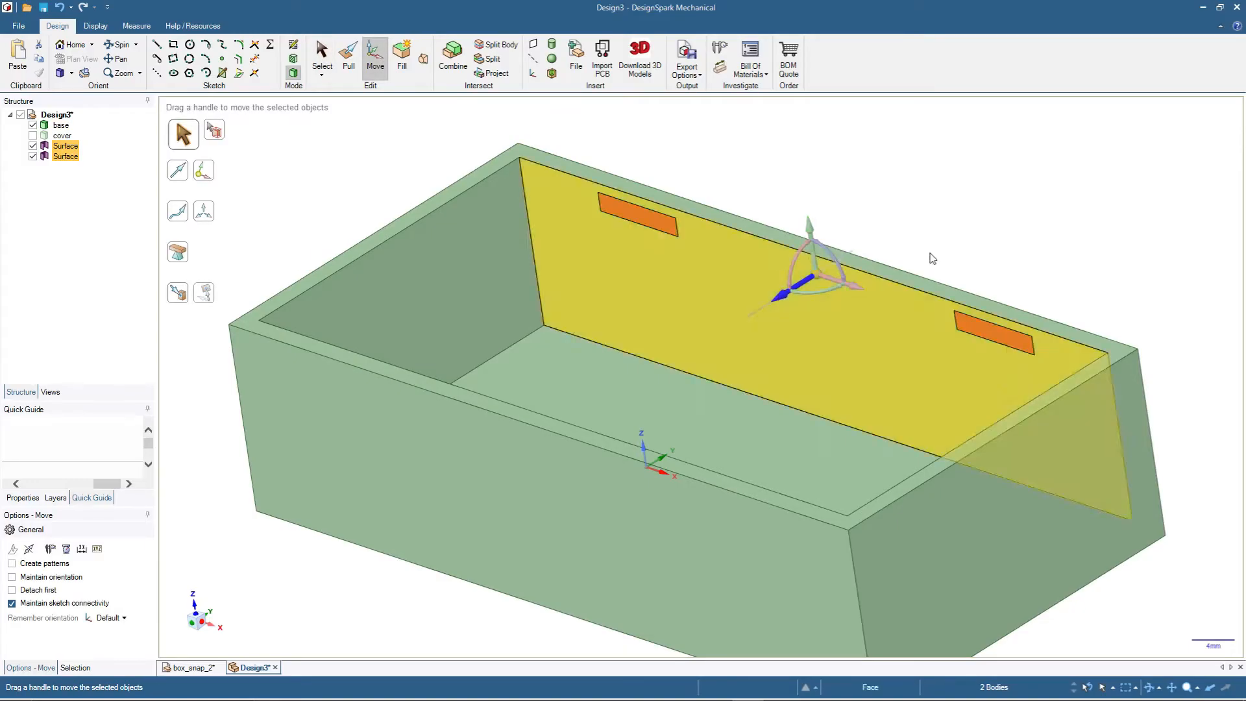
mouse_move(991, 195)
middle_mouse_down()
mouse_move(928, 267)
mouse_move(832, 342)
middle_mouse_up()
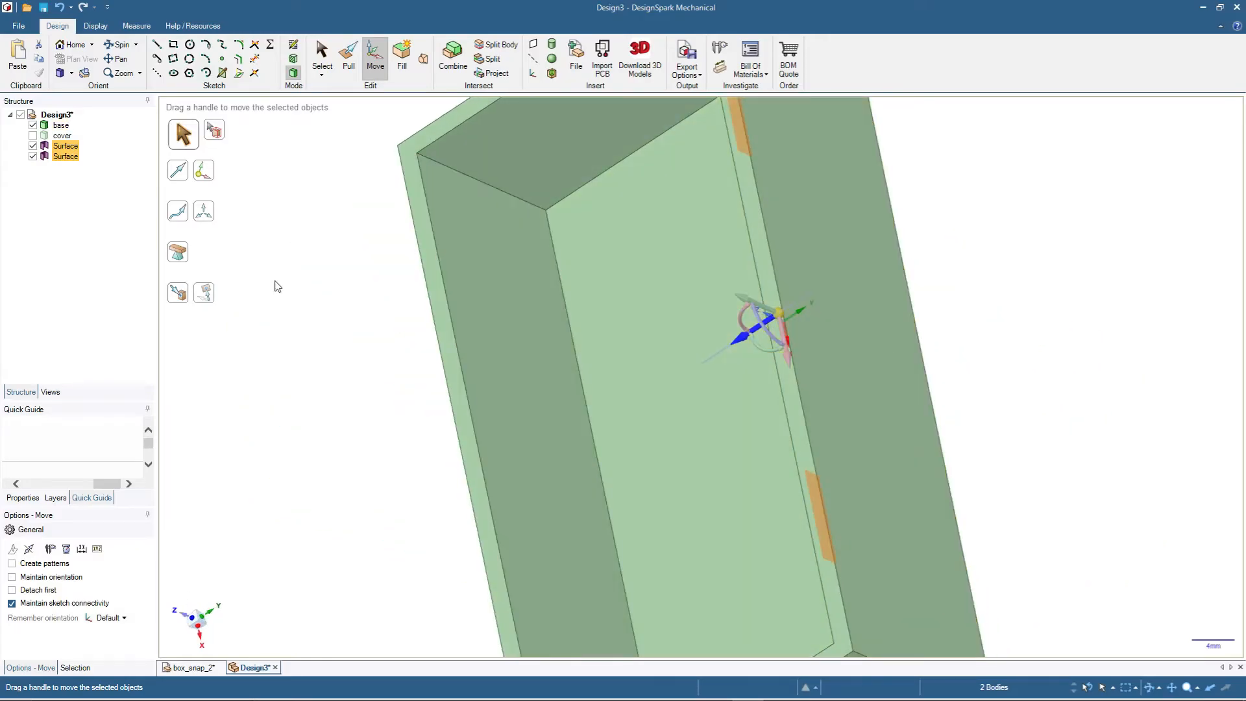
left_click(181, 296)
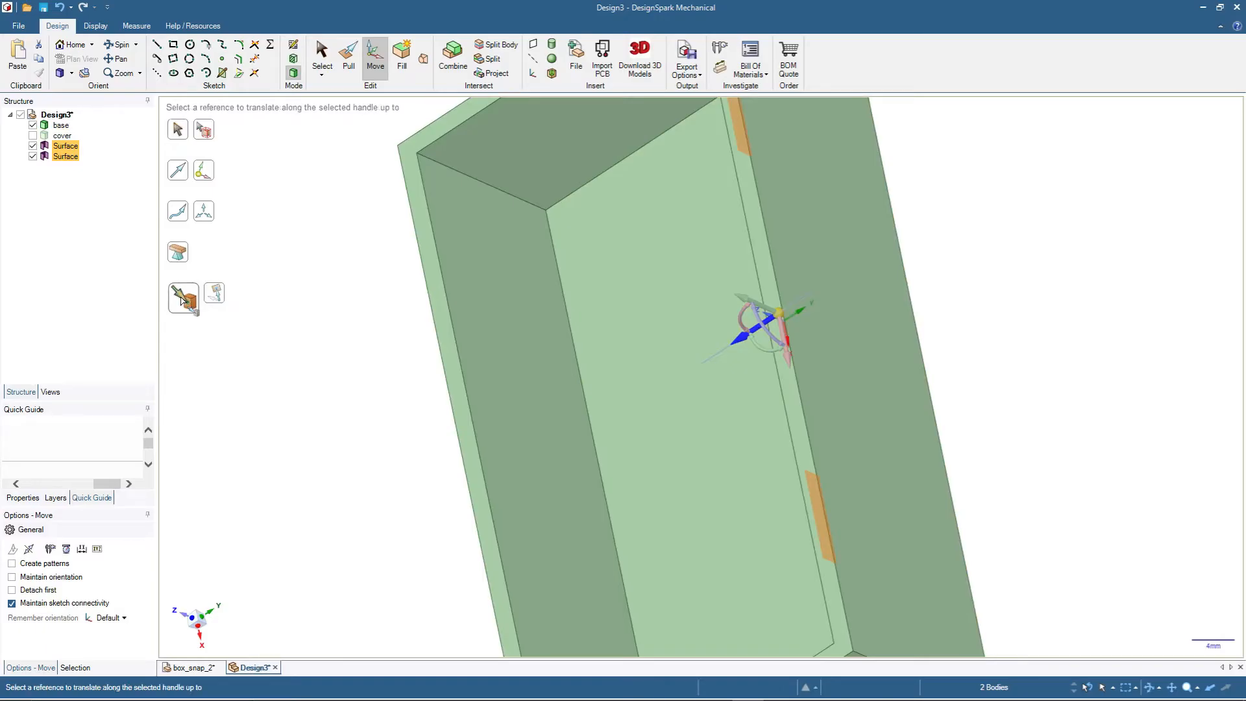
left_click(520, 349)
left_click(340, 397)
middle_click_drag(340, 398, 302, 406)
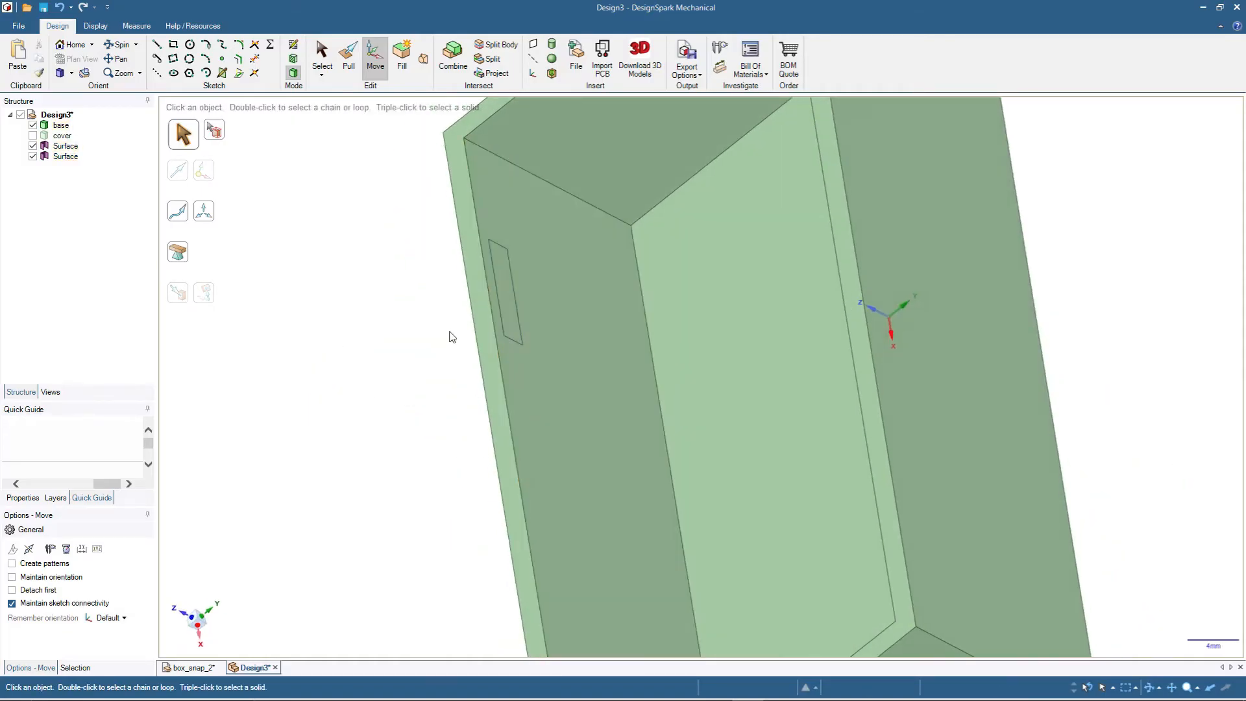
- Pull the left rectangular face on the rear wall 1 mm into the box to form a snap block
middle_click_drag(384, 459, 515, 342)
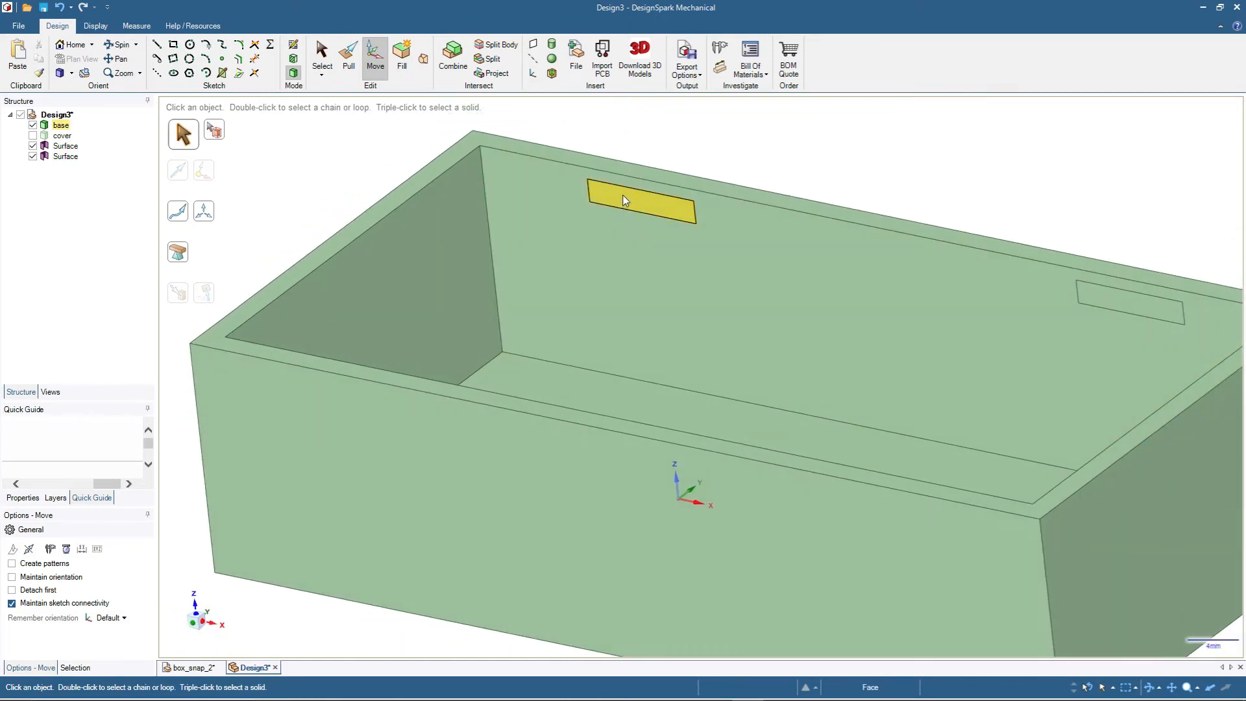
left_click(626, 199)
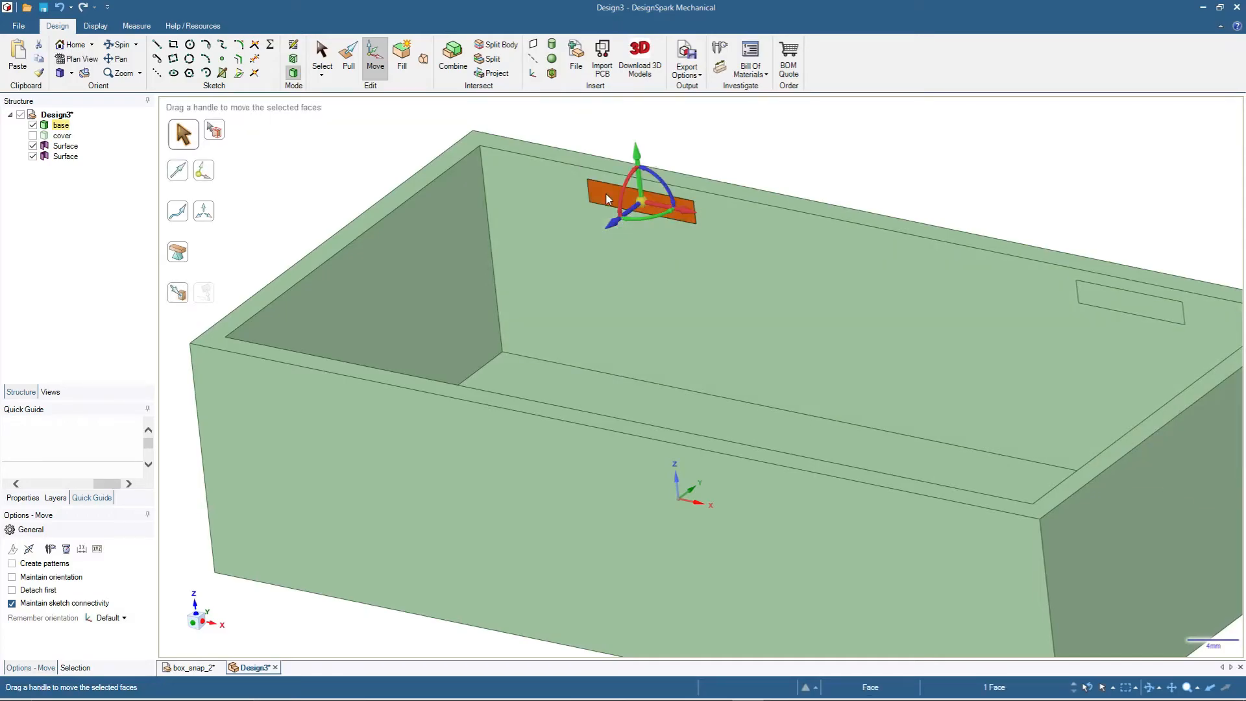
left_click(350, 67)
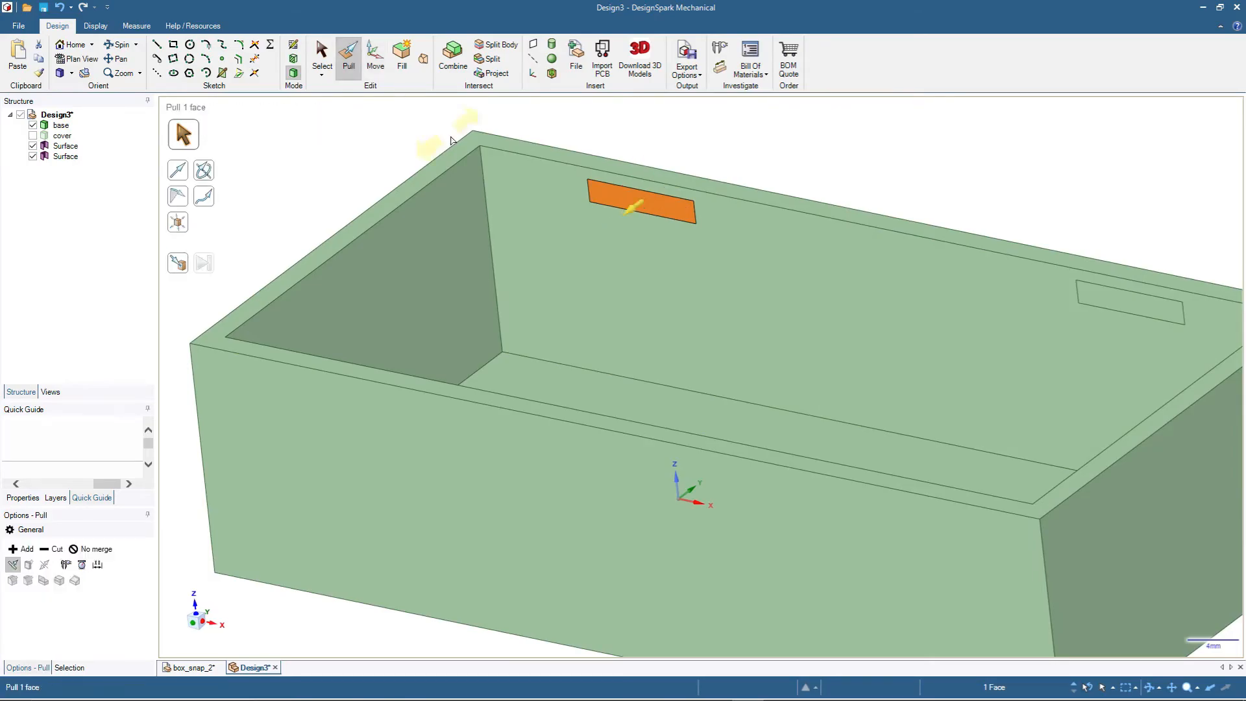
left_click_drag(602, 205, 587, 220)
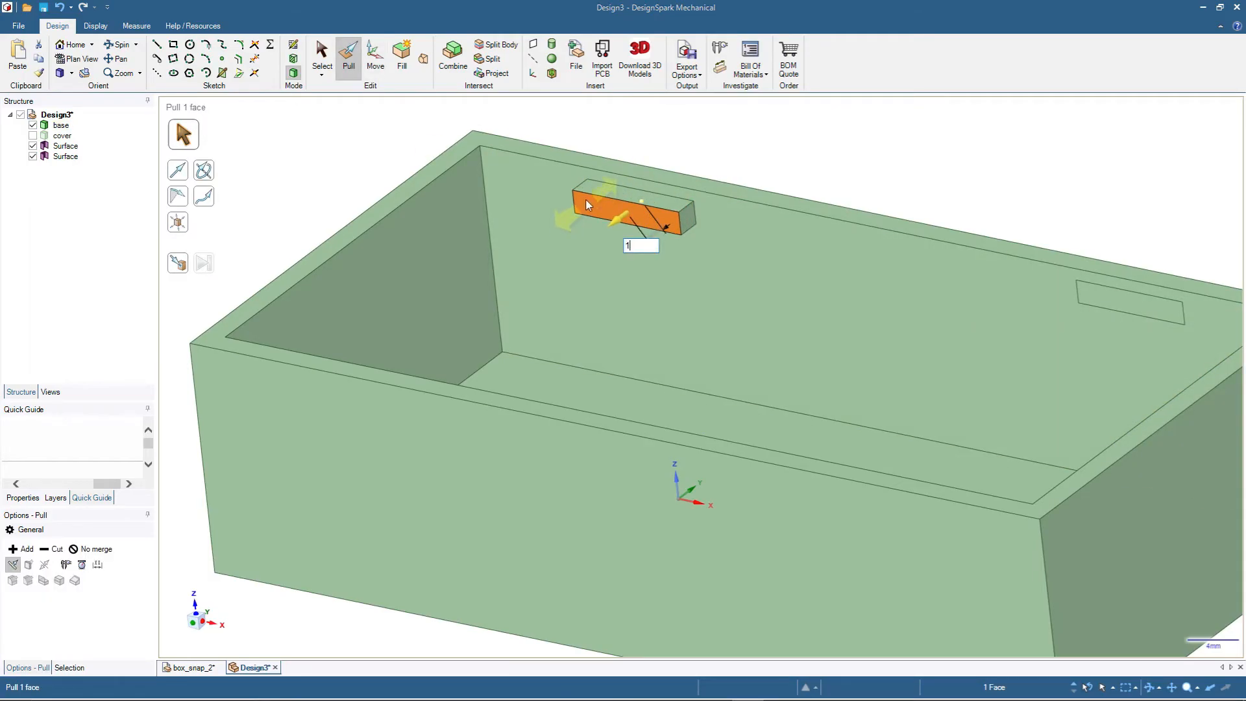
left_click(817, 161)
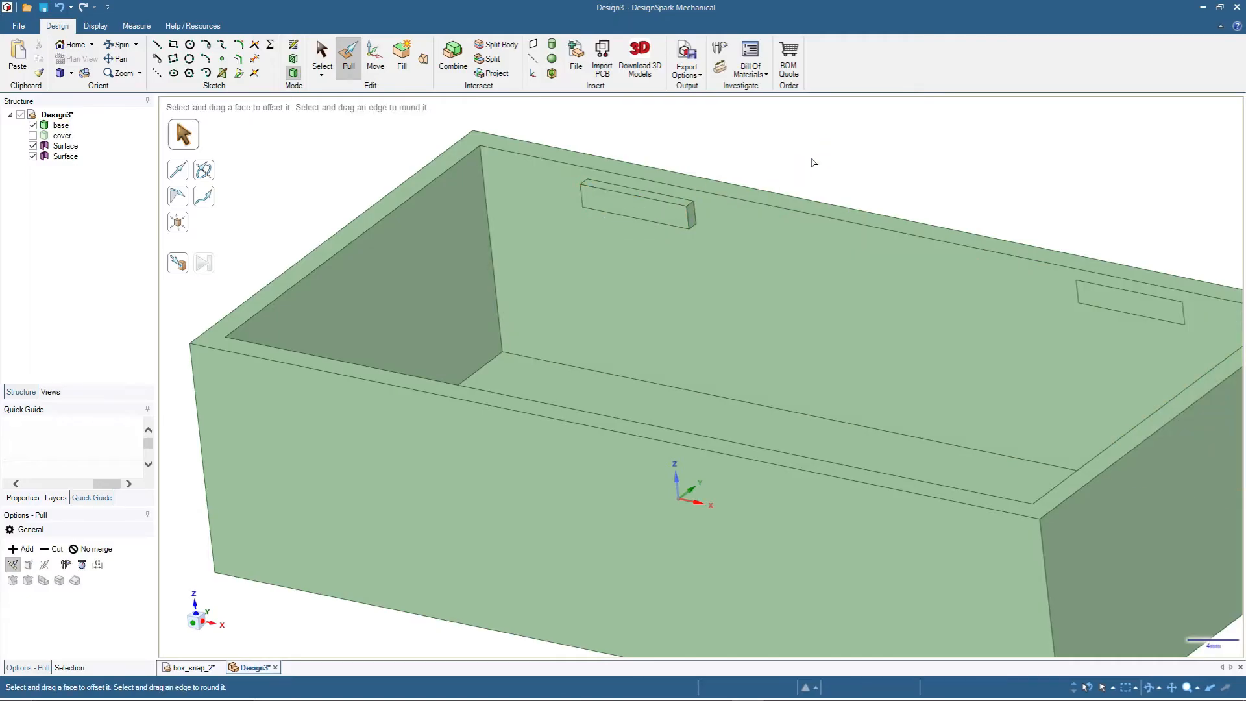
- Chamfer the upper front edge of the left snap block on the rear inner wall by 1 mm
left_click(649, 194)
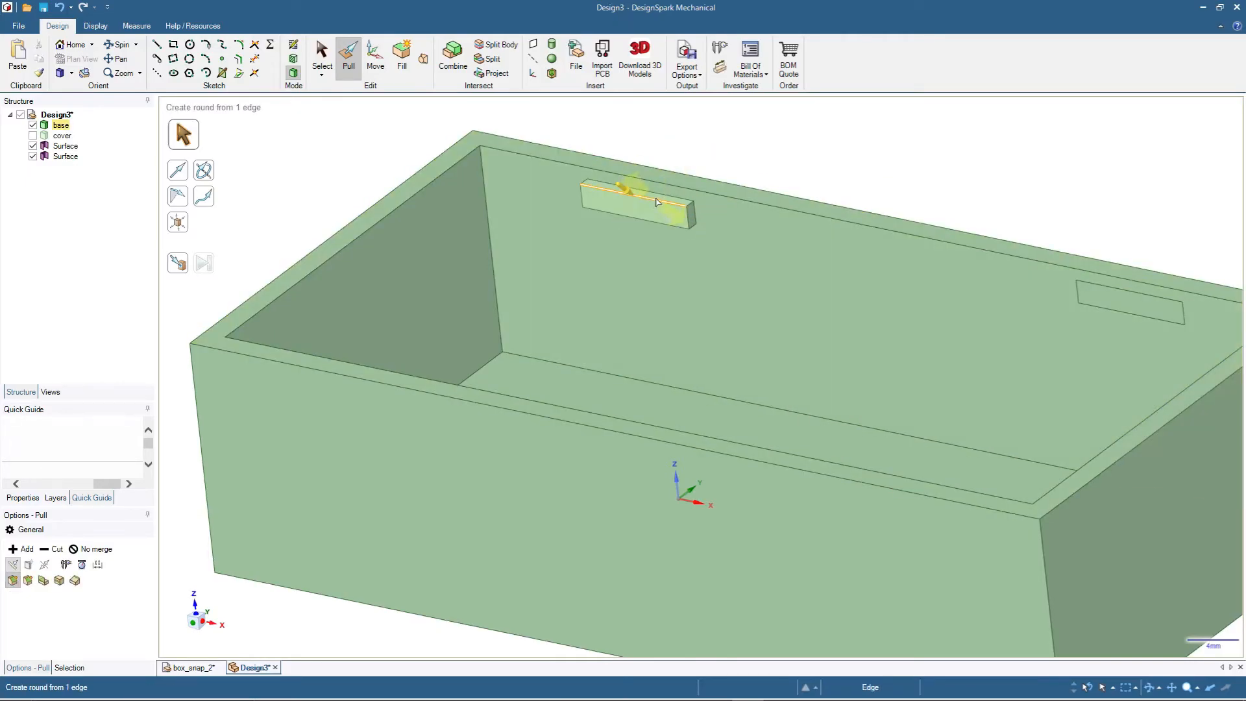
left_click(694, 223)
middle_click_drag(695, 271, 437, 267)
left_click(766, 230)
key("h")
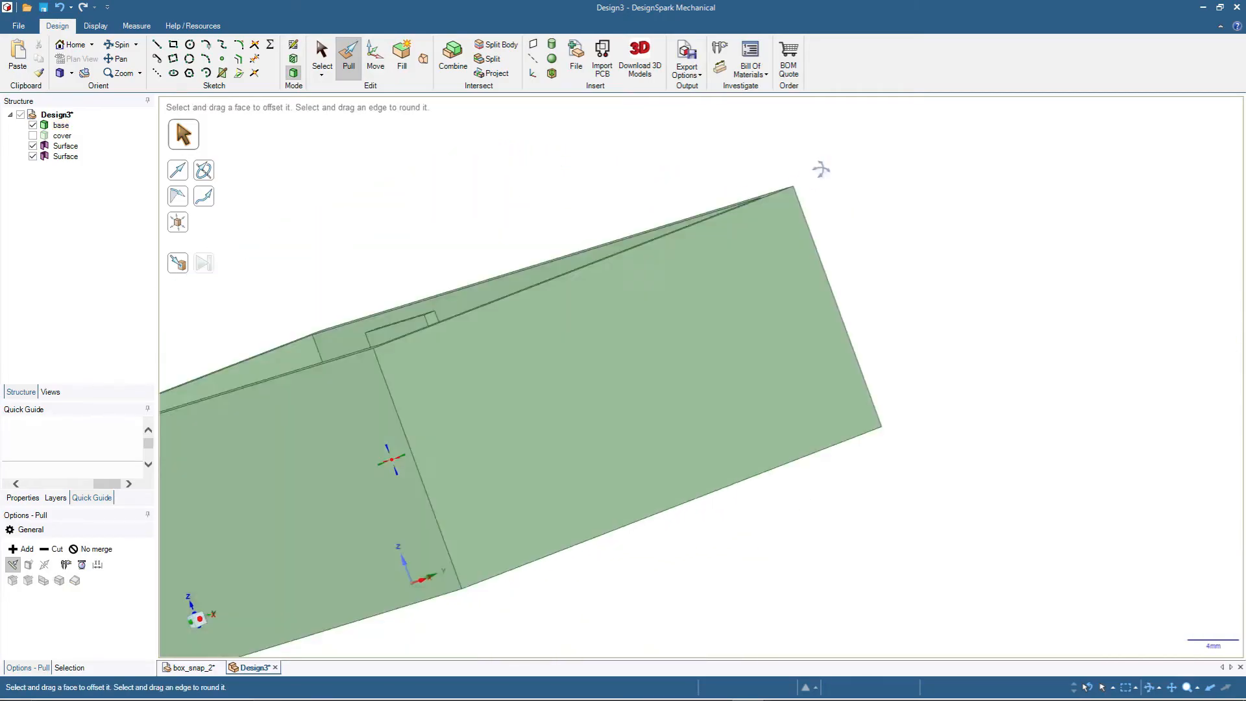
scroll(592, 364, "up", 5)
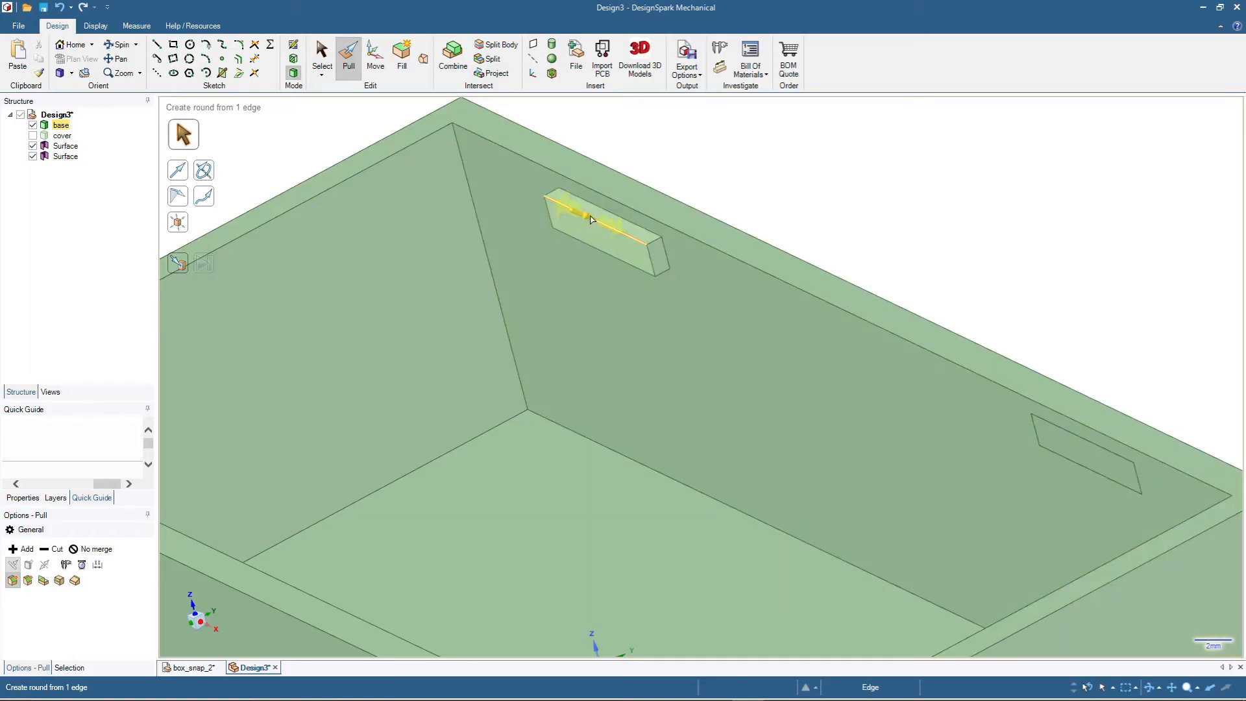
left_click(601, 222)
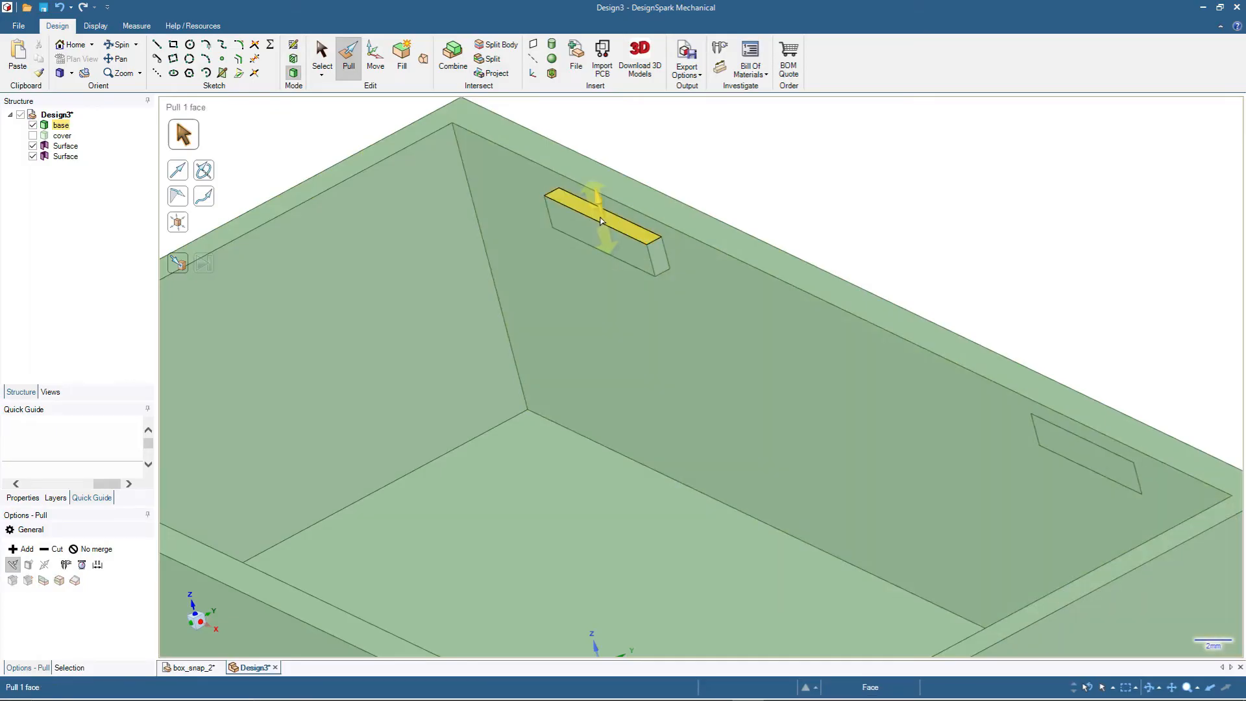
left_click(633, 239)
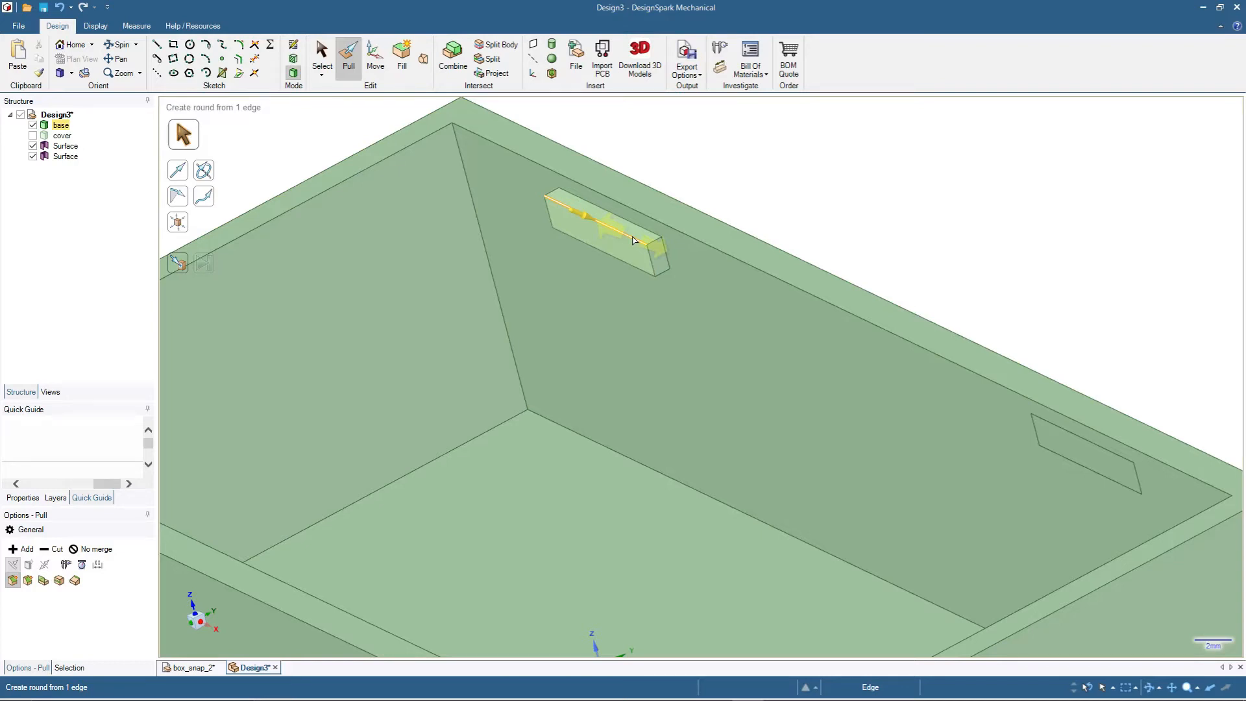
left_click(633, 239)
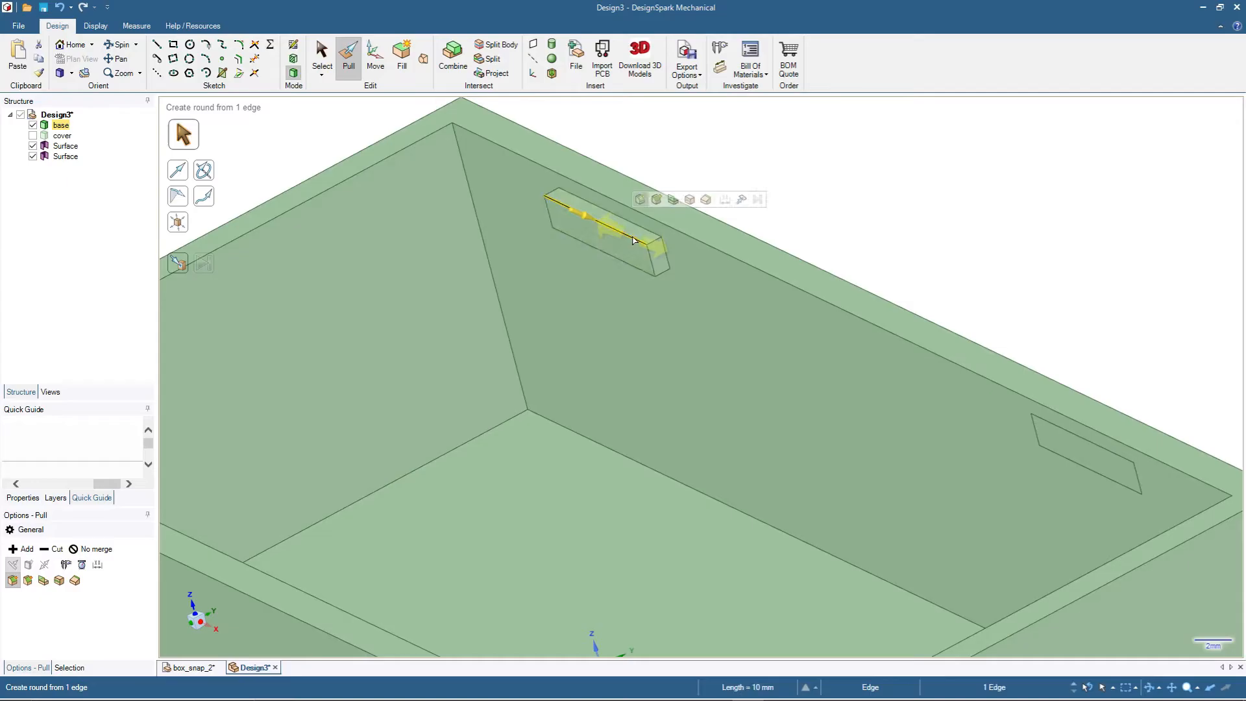
left_click(28, 581)
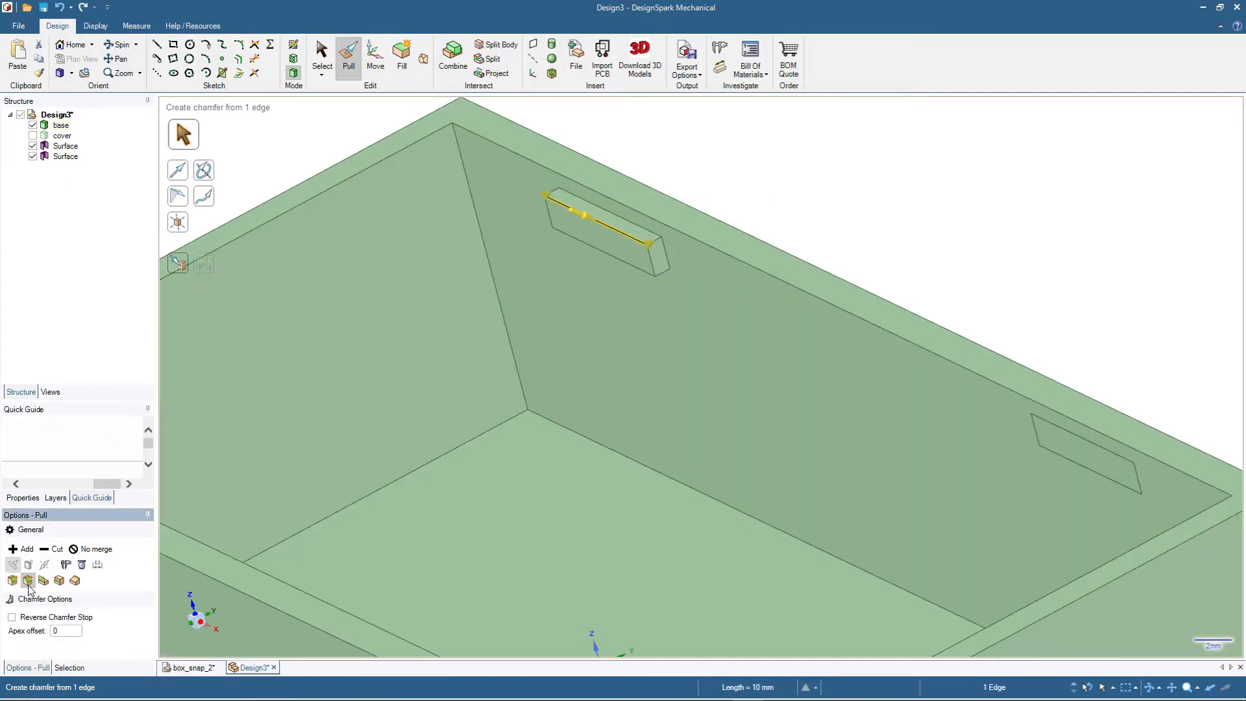
left_click_drag(568, 249, 591, 260)
type("1")
key("Return")
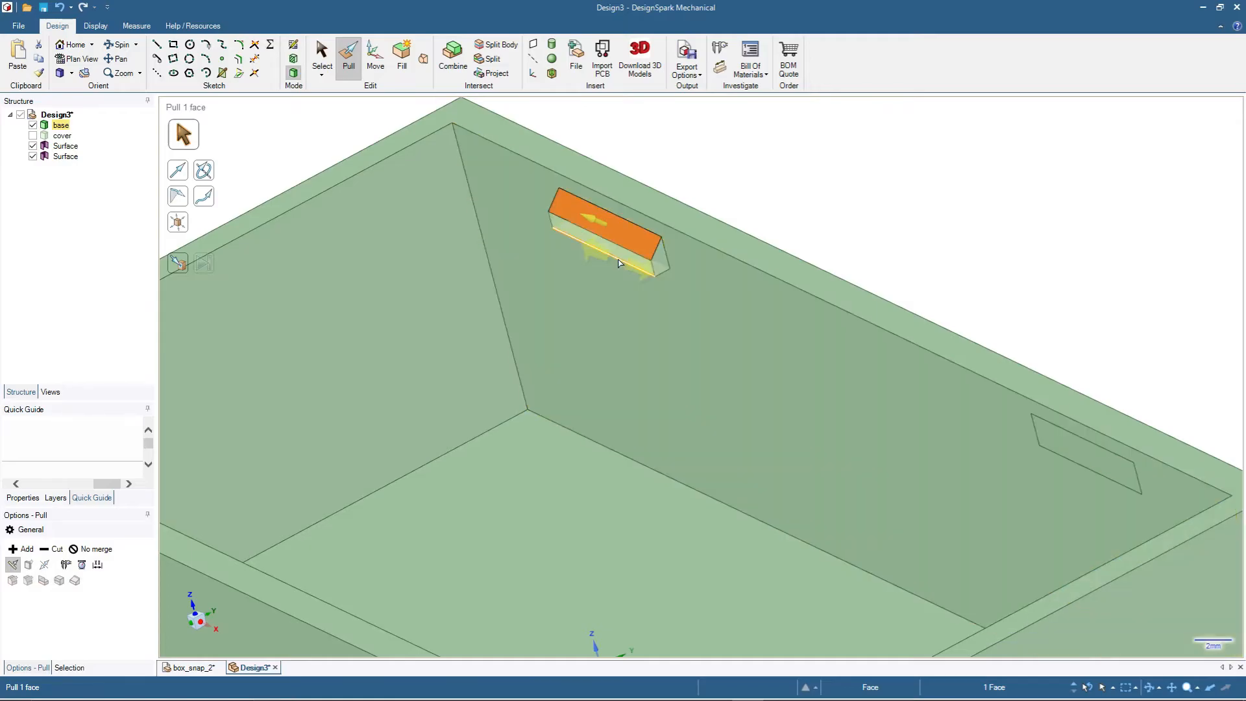
- Chamfer the lower front edge of the same snap block by 1 mm to give it a triangular profile
left_click(620, 263)
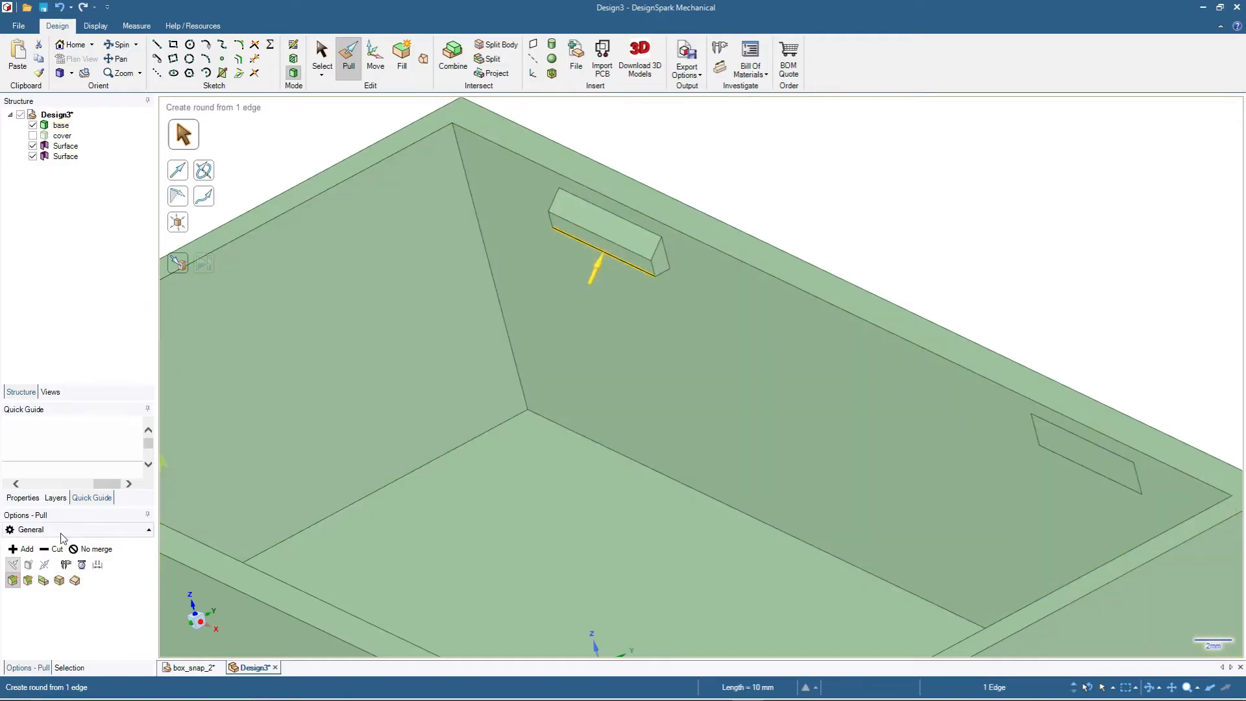
left_click(28, 581)
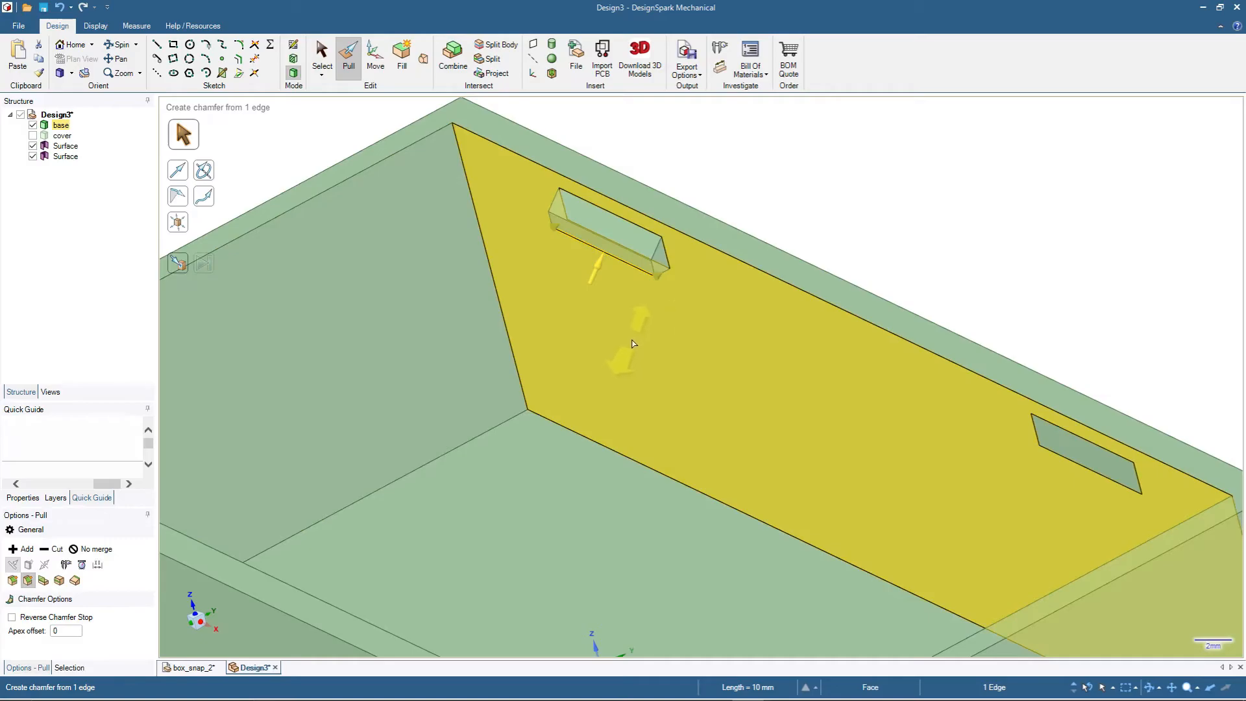
left_click_drag(640, 327, 648, 306)
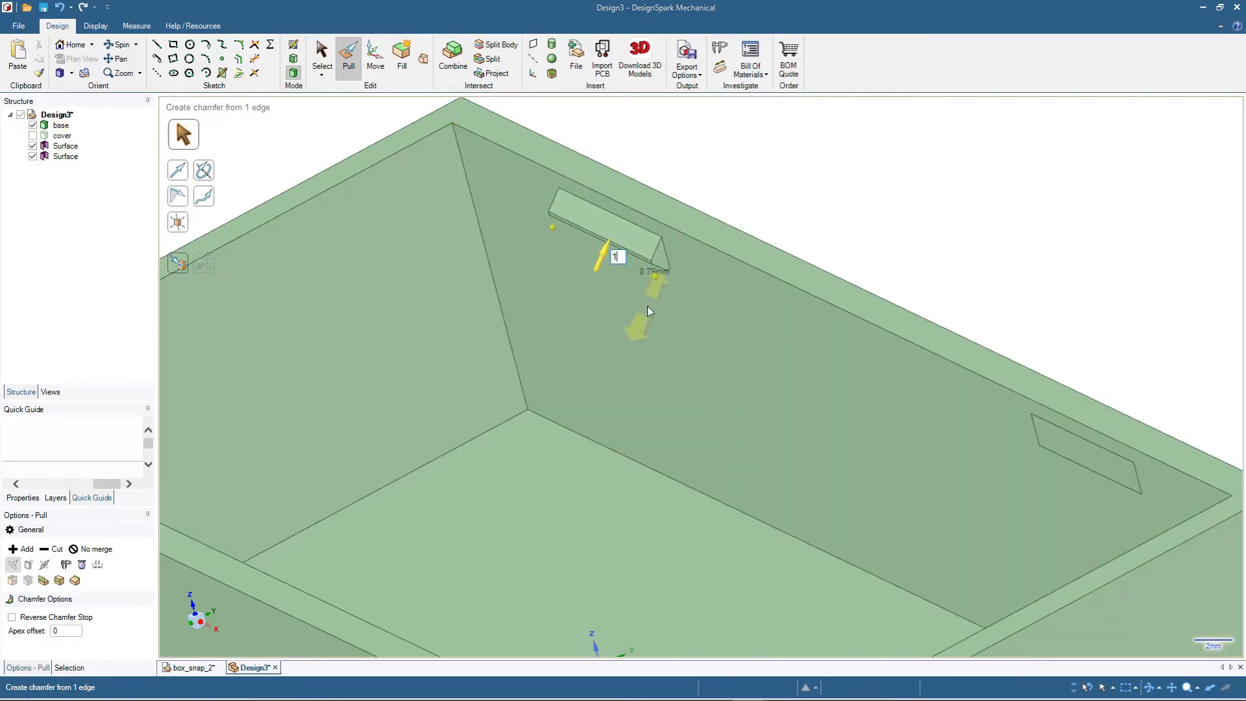
left_click(912, 198)
- Select the triangular end face of the finished snap block and make a copy of it in place
scroll(930, 200, "down", 2)
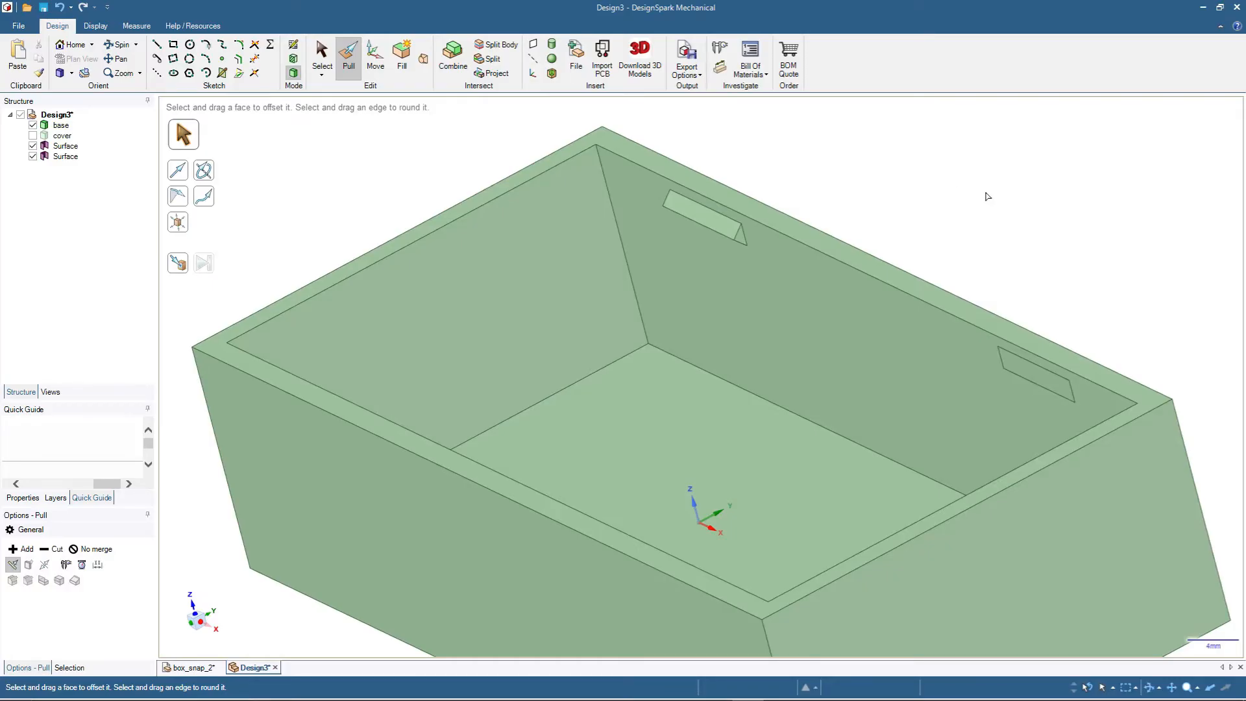
scroll(988, 196, "down", 2)
scroll(1173, 263, "up", 2)
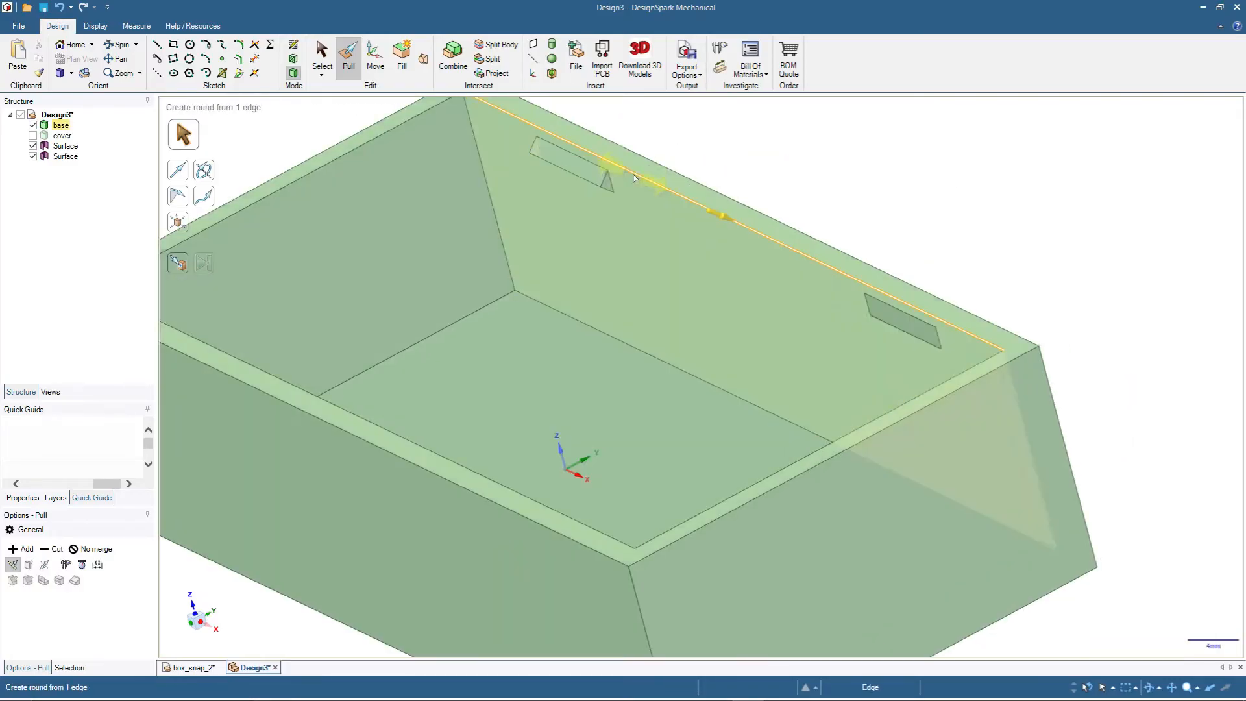
scroll(604, 185, "up", 1)
left_click(602, 185)
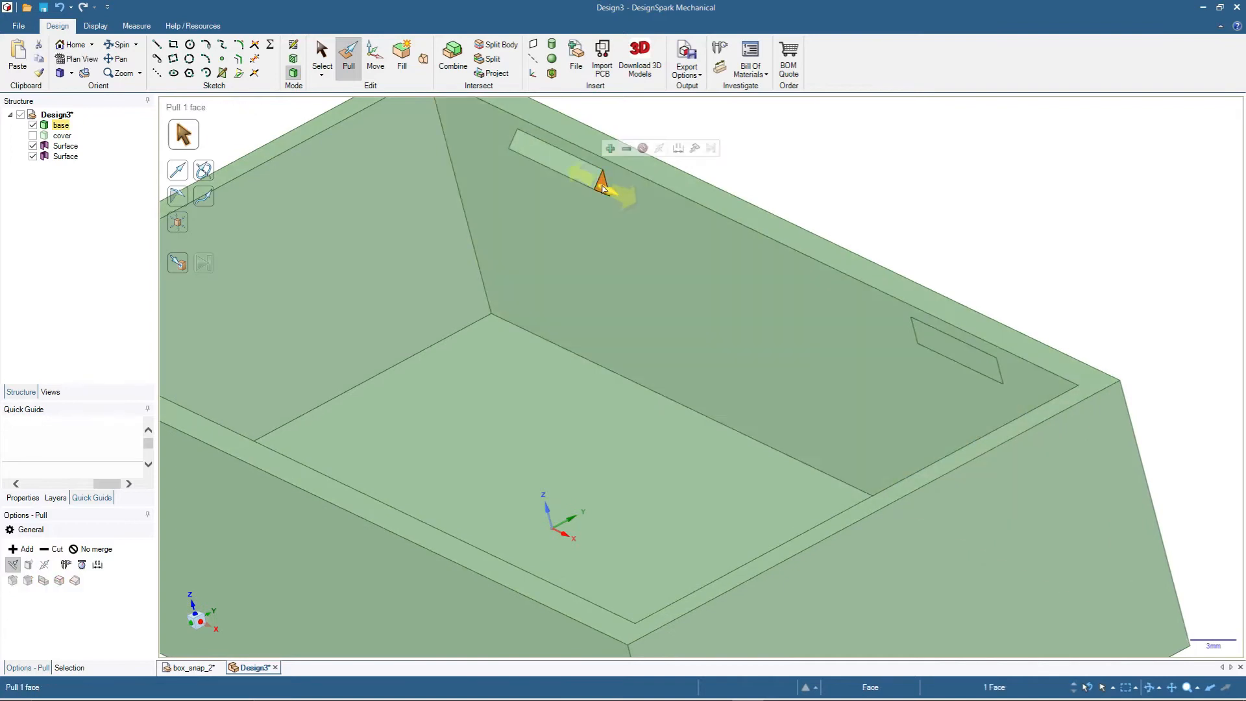
left_click(322, 55)
key("s")
scroll(604, 189, "up", 3)
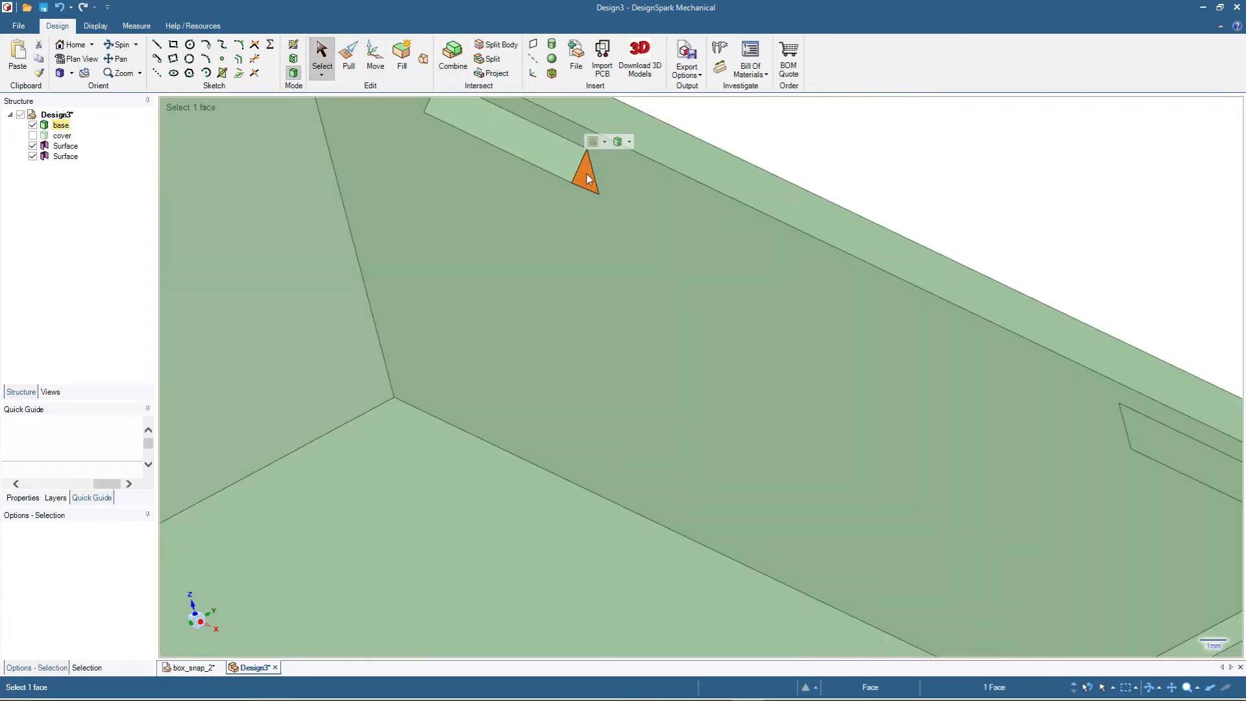
scroll(588, 180, "down", 4)
scroll(587, 180, "up", 2)
key("ctrl+c")
key("ctrl+v")
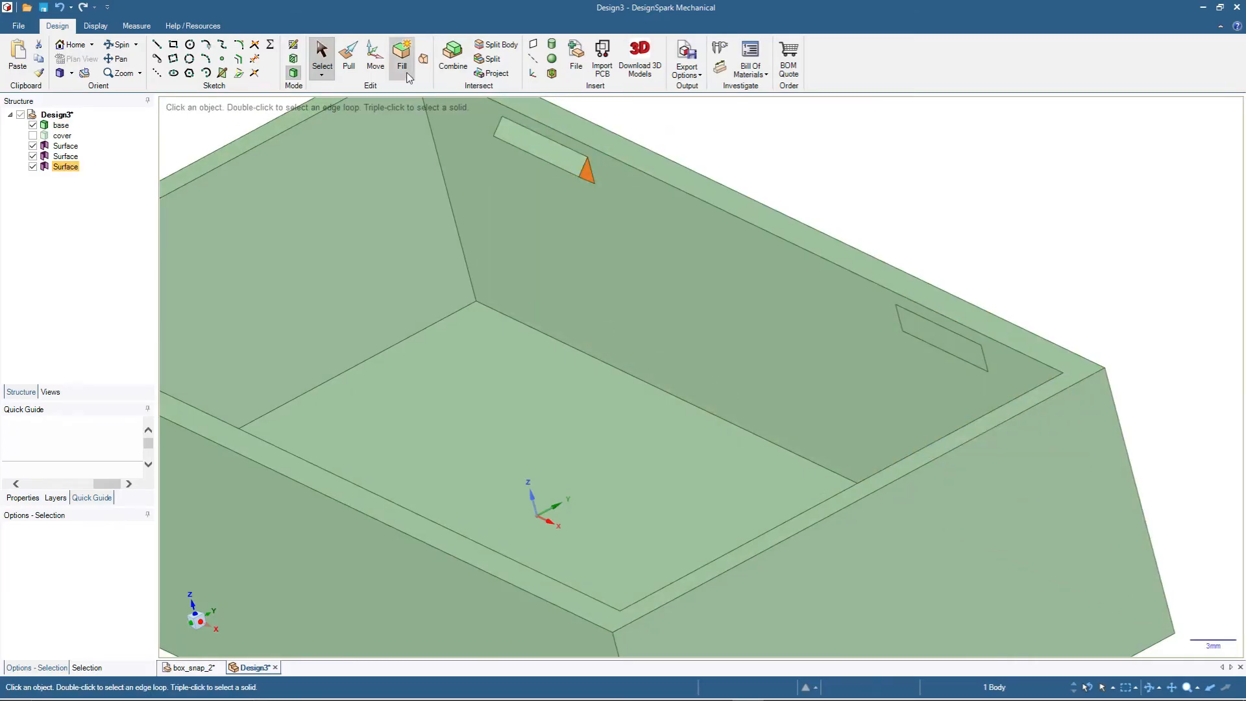
- Move the copied triangular surface along the rear wall up to the near short edge of the other rectangle
left_click(375, 59)
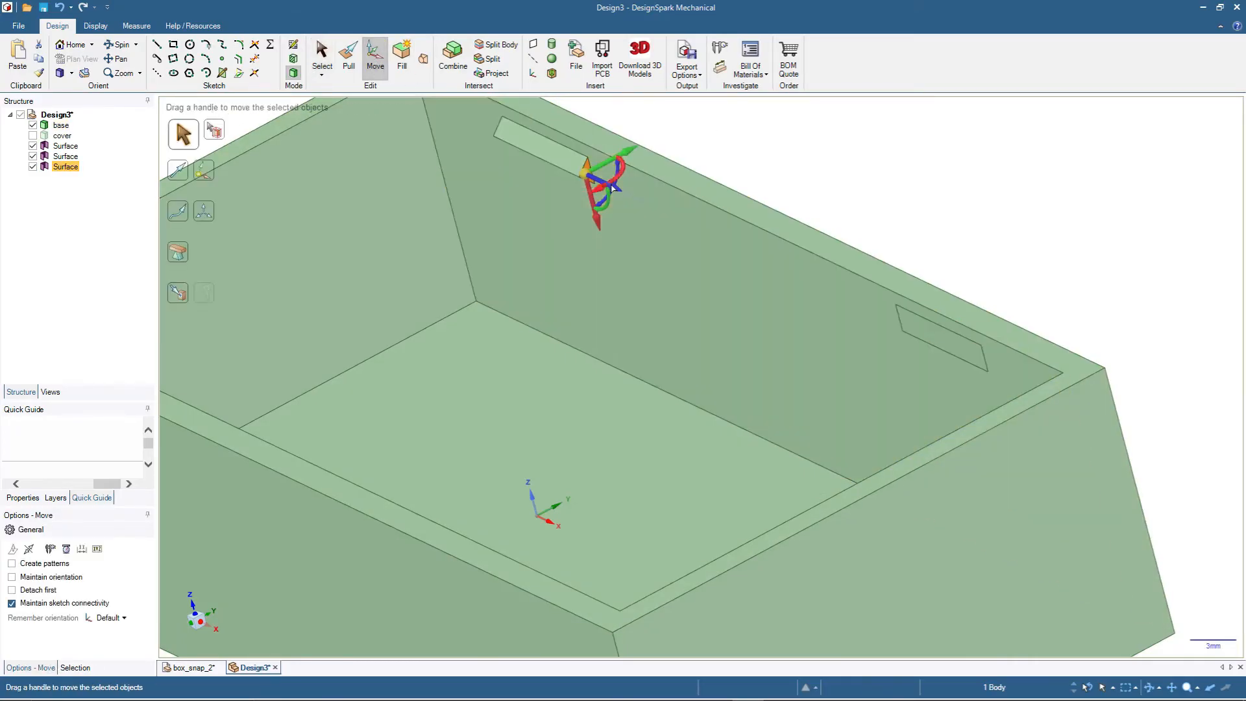
left_click(612, 187)
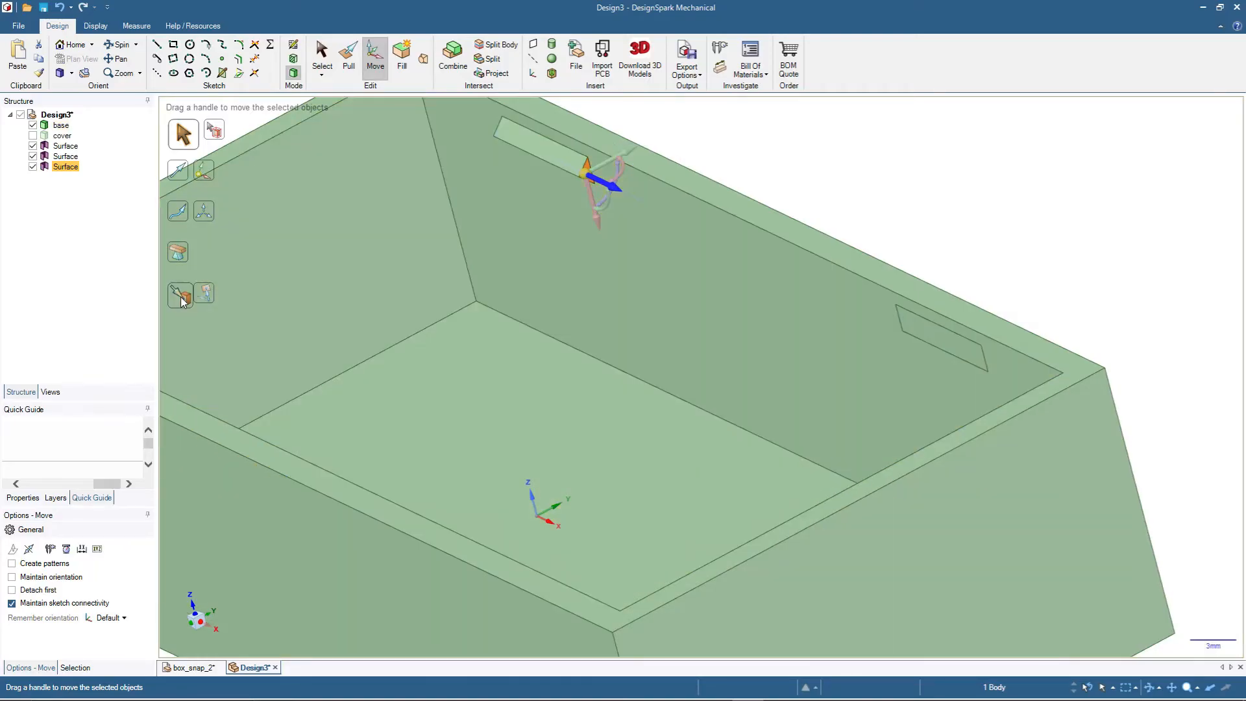
left_click(178, 293)
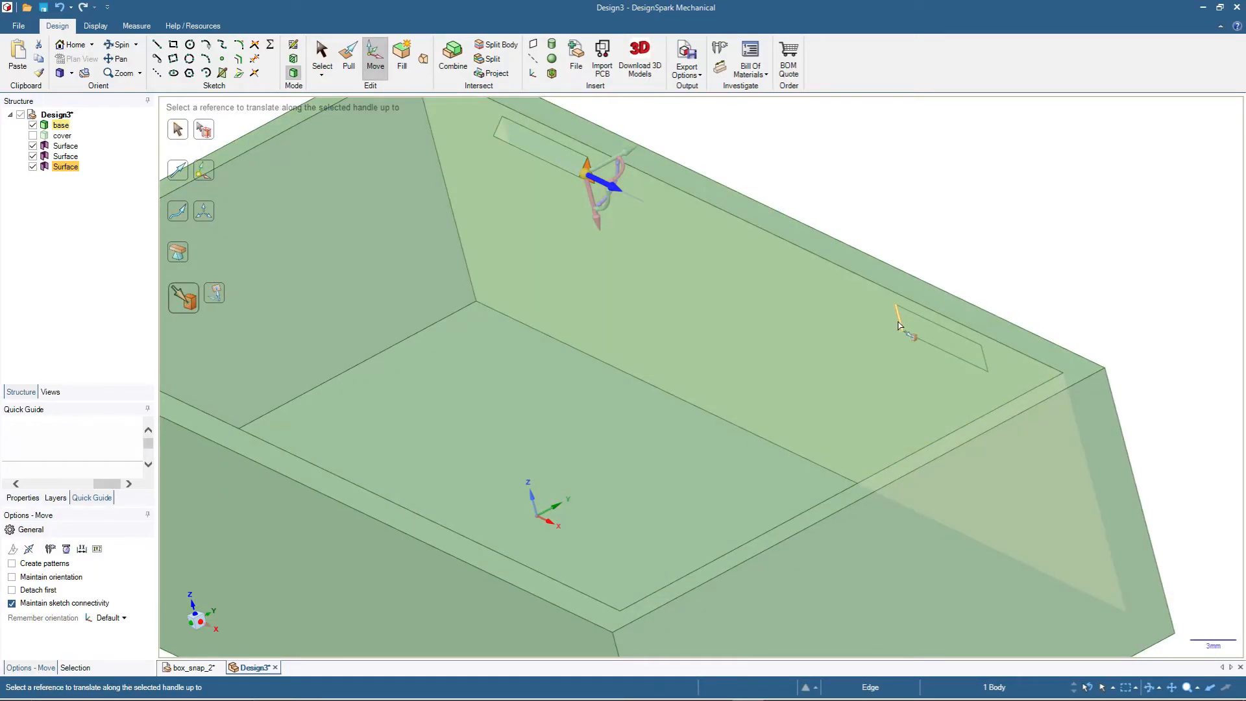
left_click(898, 325)
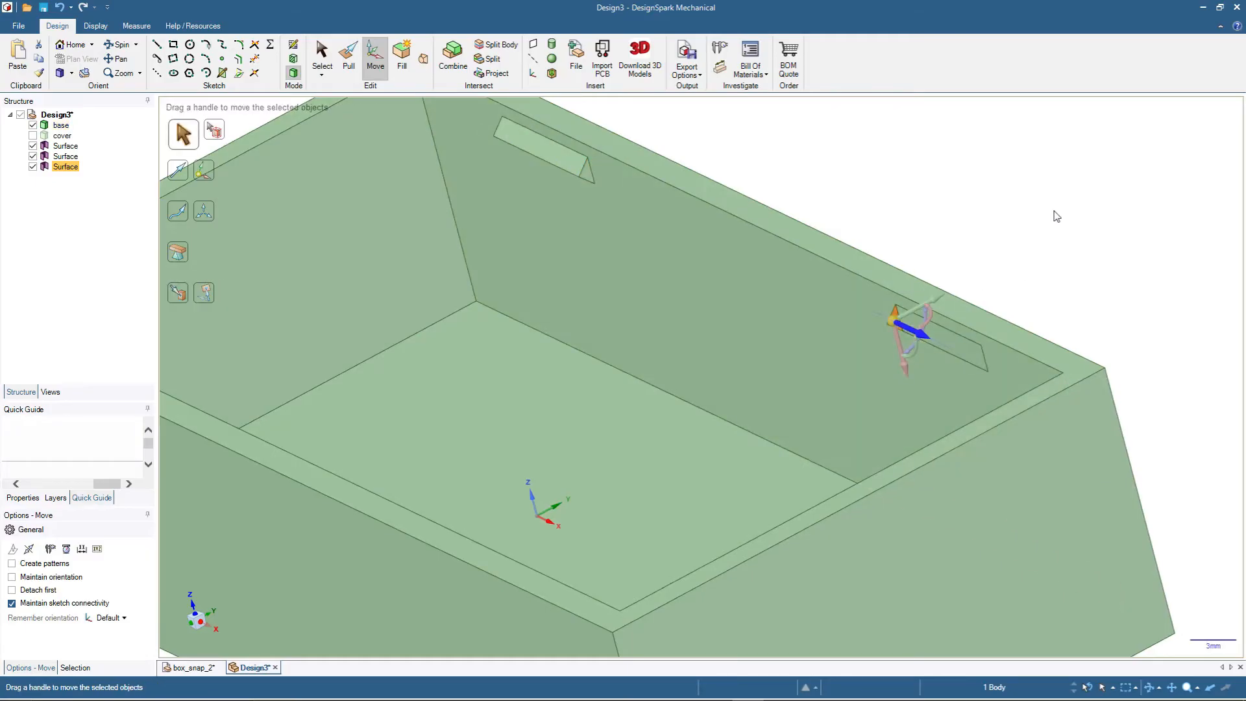
- Pull the moved triangular surface along the rear wall up to the rectangle's far short edge to form the second snap block
scroll(1079, 200, "up", 3)
scroll(1104, 208, "down", 3)
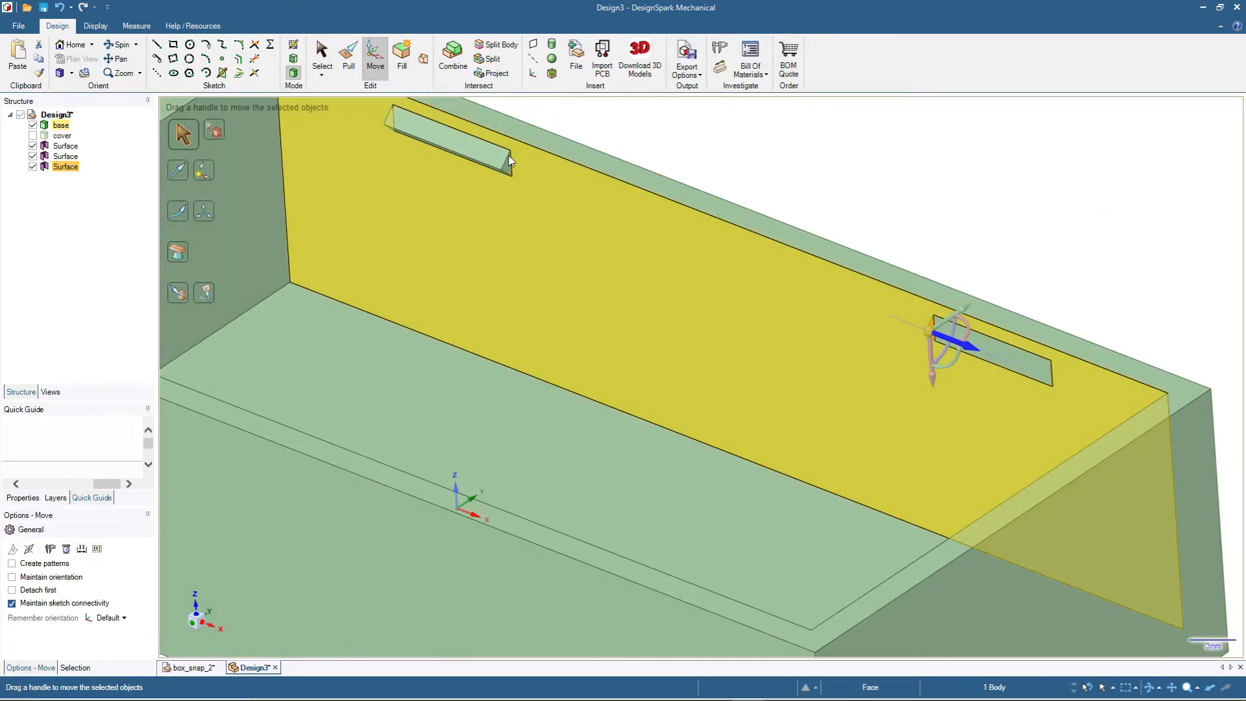
left_click(354, 58)
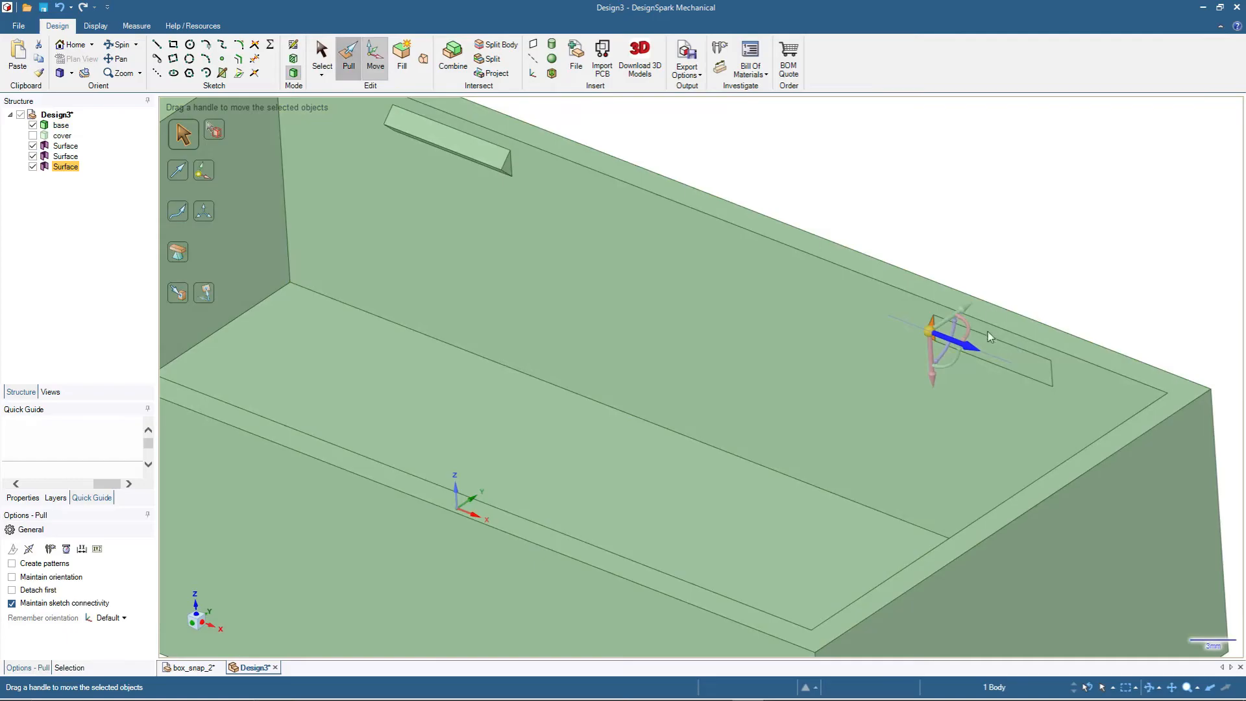
left_click(952, 355)
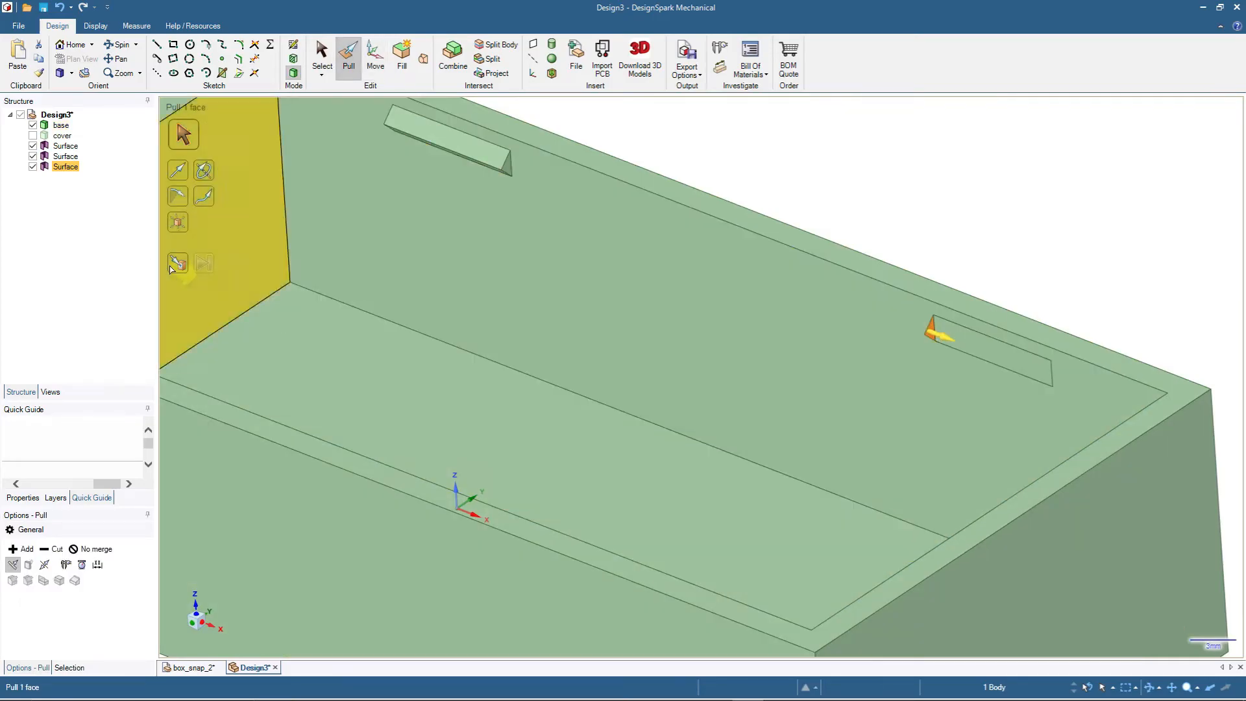
left_click(177, 265)
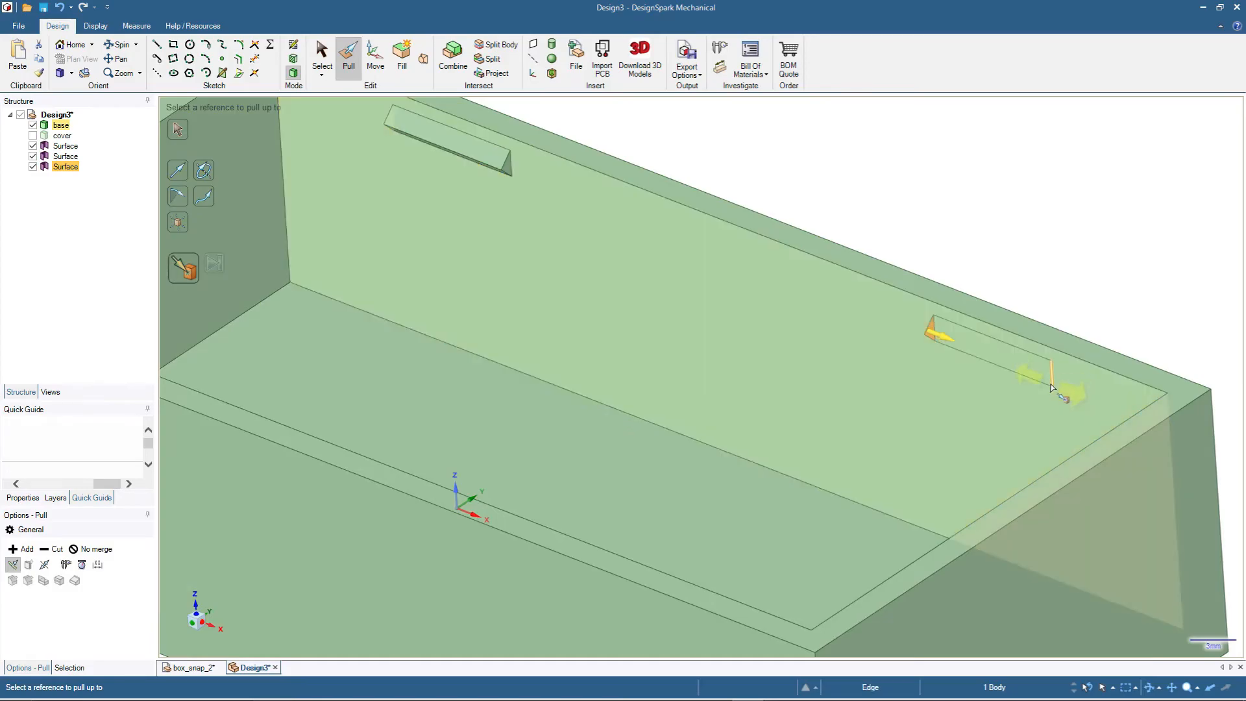
left_click(1053, 382)
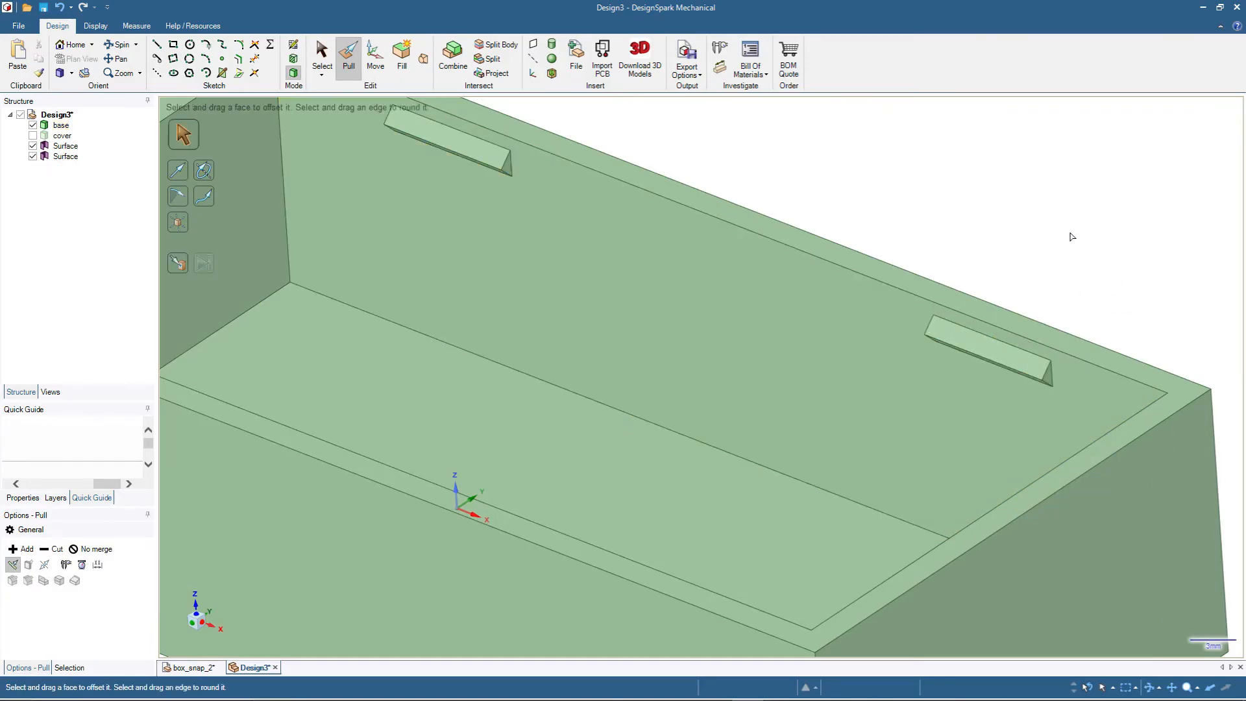
middle_click_drag(1015, 222, 1031, 220)
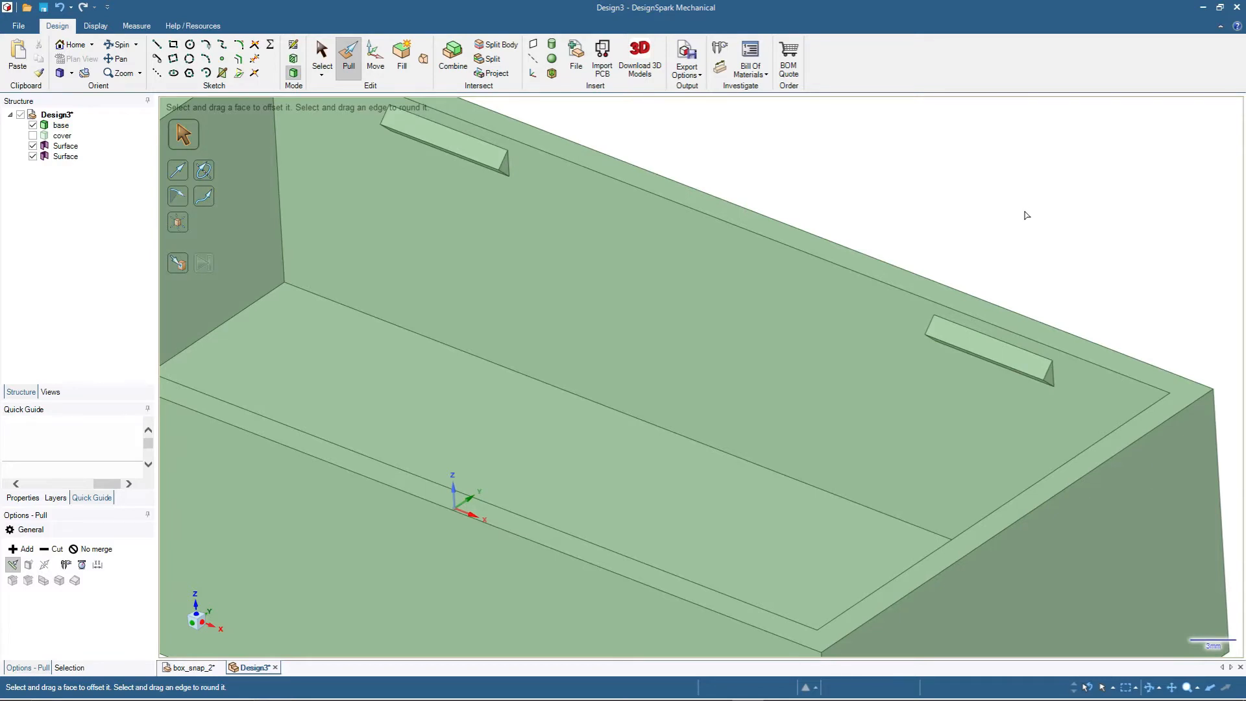
left_click(967, 343)
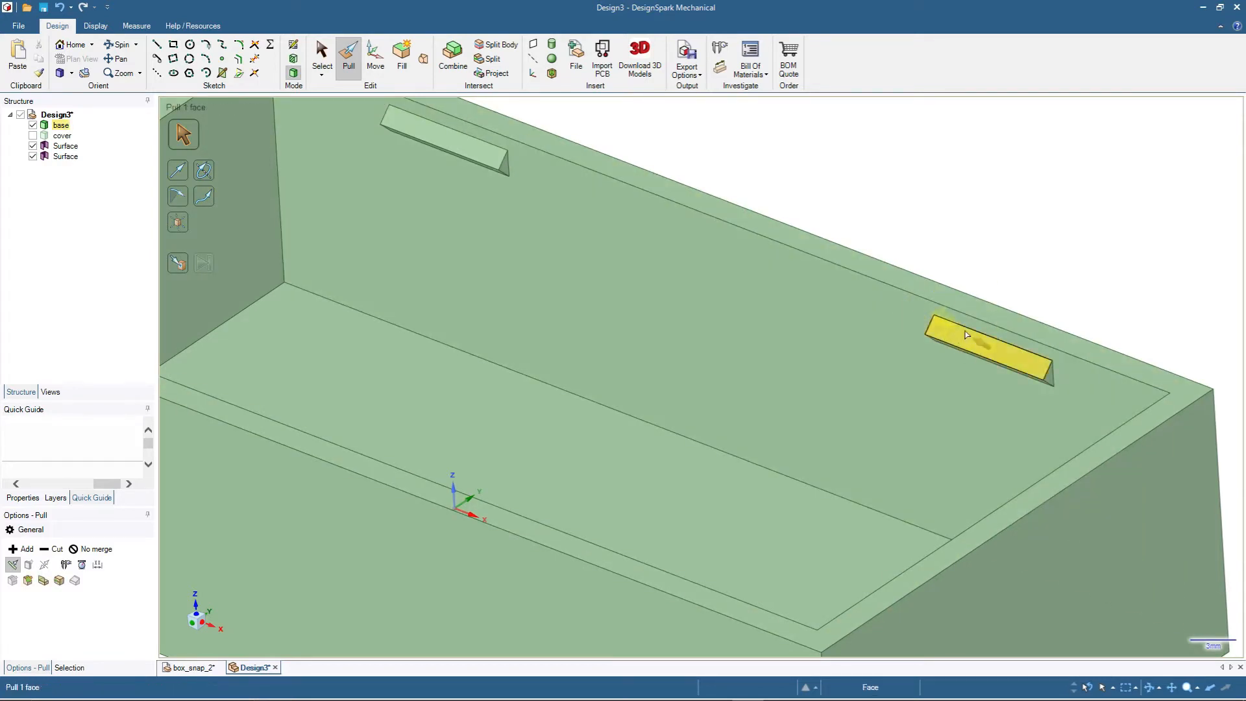
key("Escape")
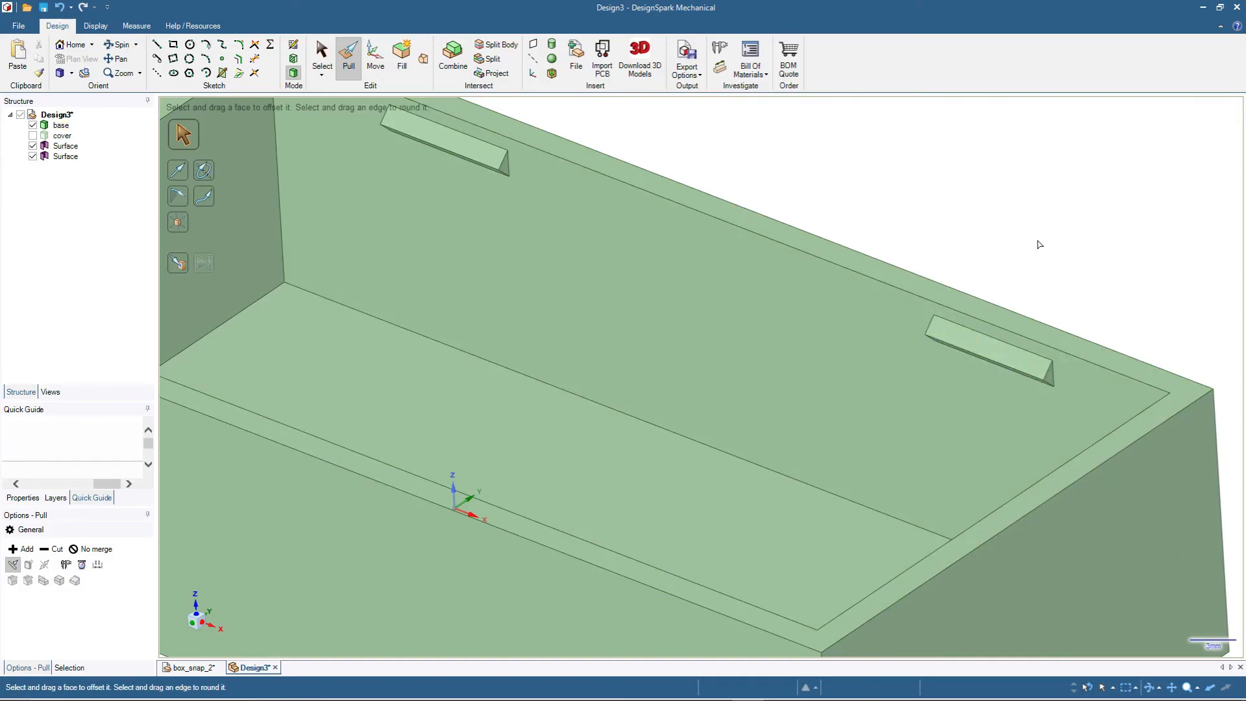
- Pull both rectangular surfaces on the opposite long inner wall 1 mm inward to form two blocks
scroll(1035, 217, "down", 5)
middle_click_drag(1035, 217, 1016, 173)
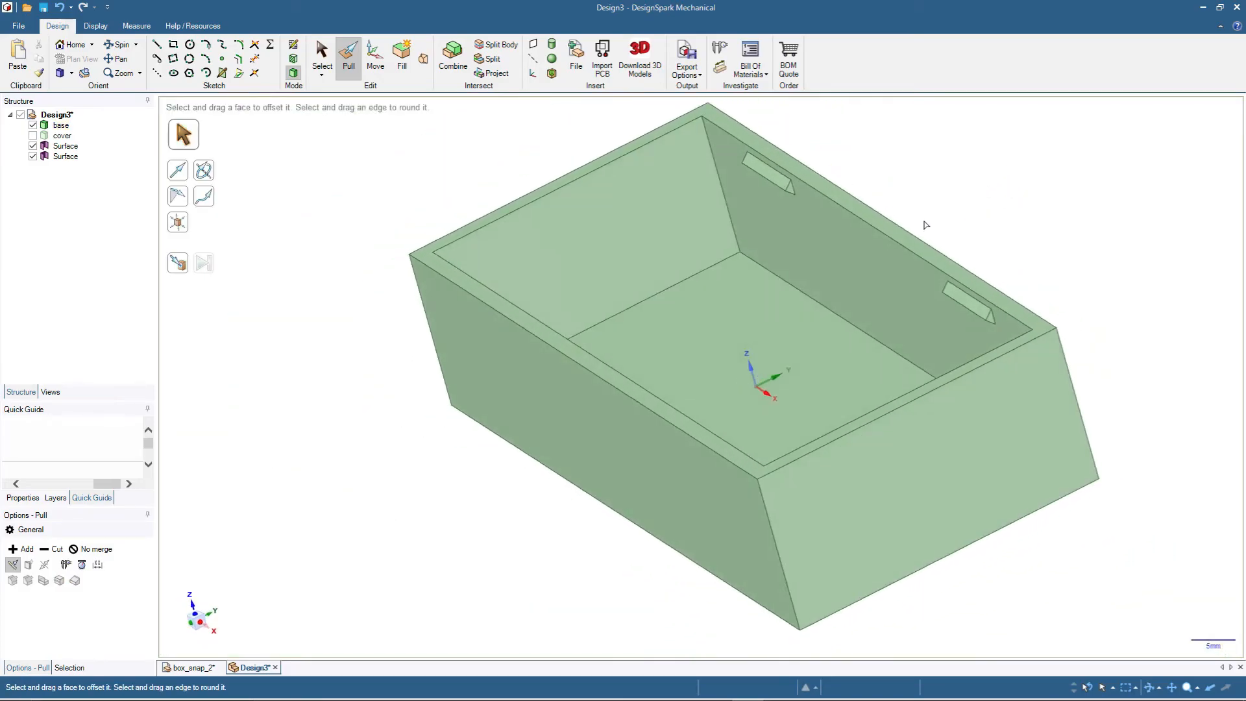
middle_click_drag(966, 576, 921, 637)
left_click(544, 486)
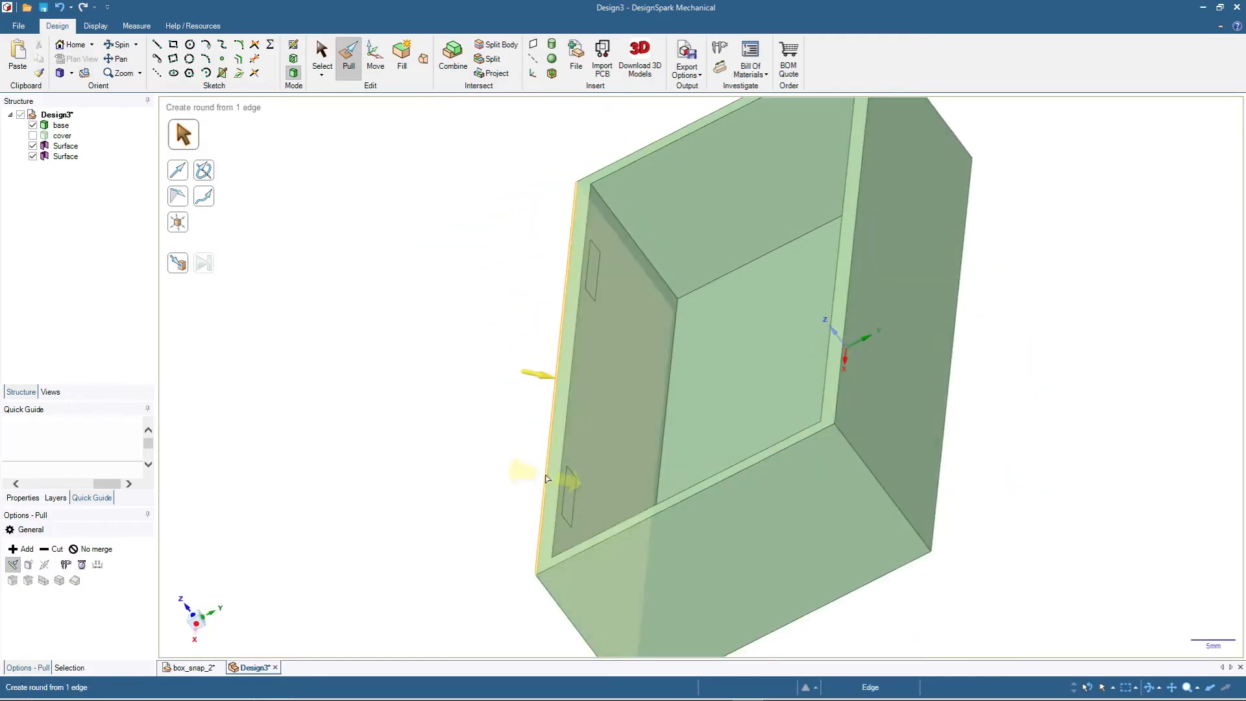
left_click(692, 370)
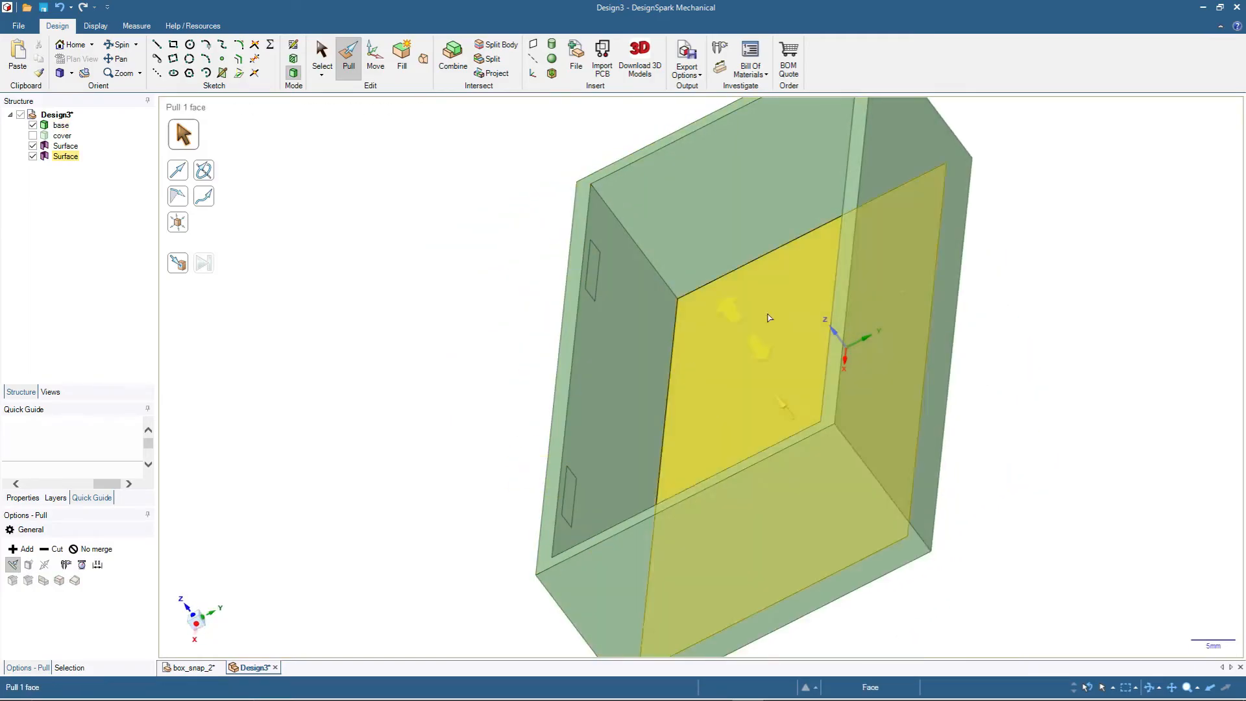
left_click(1177, 300)
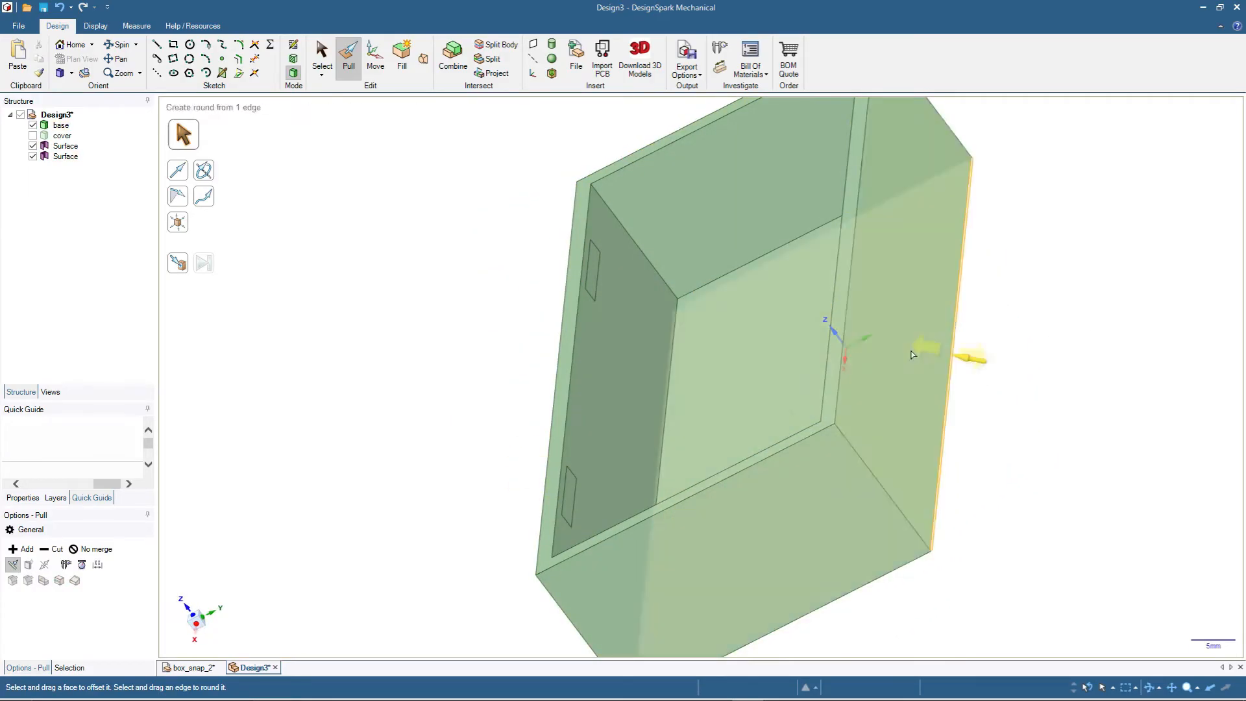
left_click(572, 493)
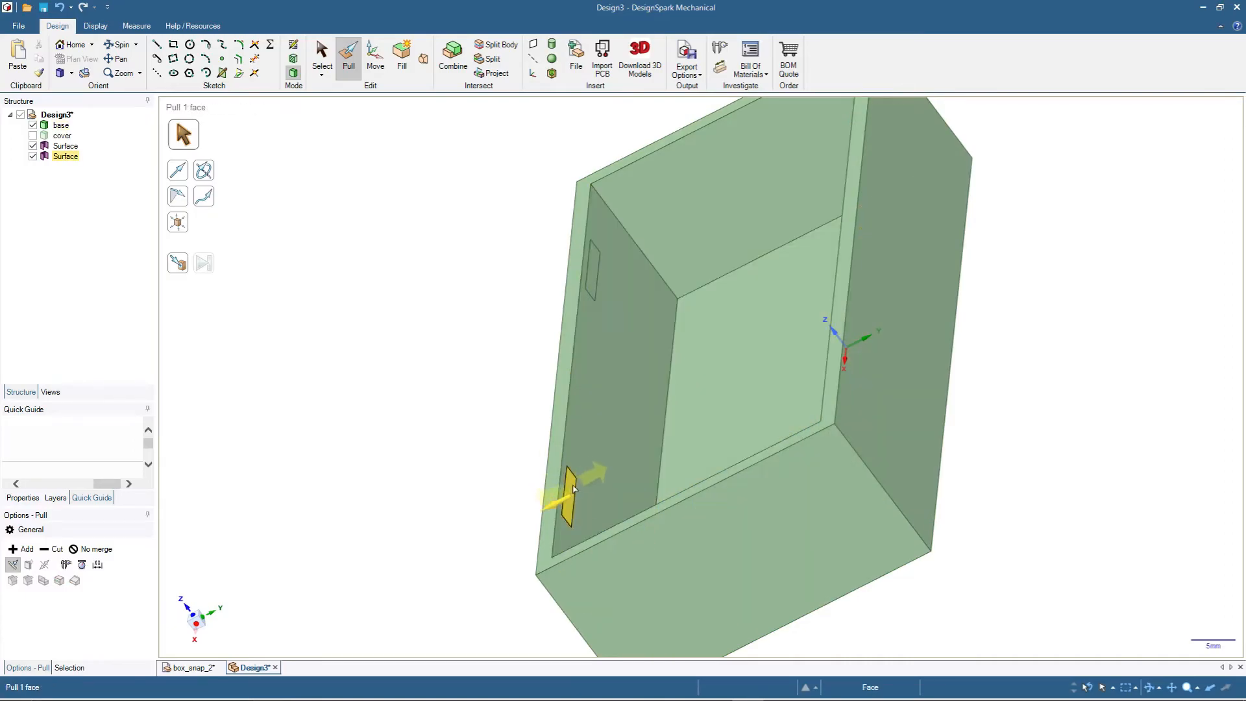
left_click(593, 270, "ctrl")
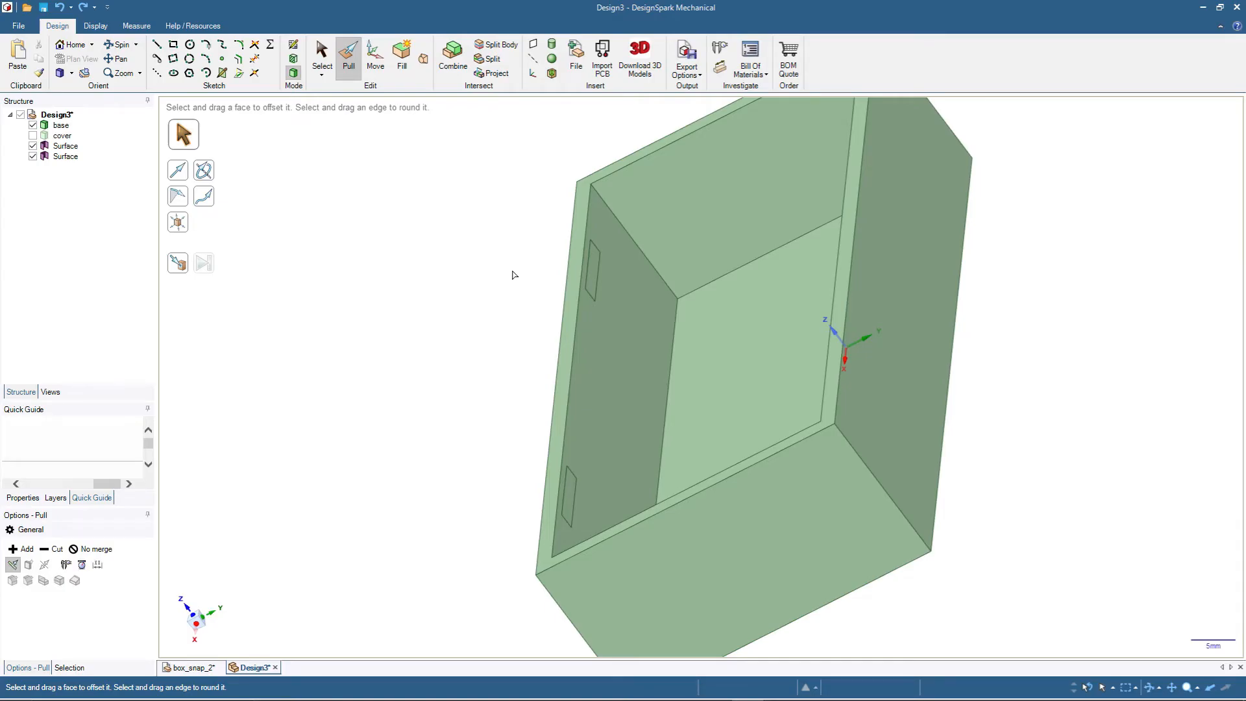
left_click(595, 277, "ctrl")
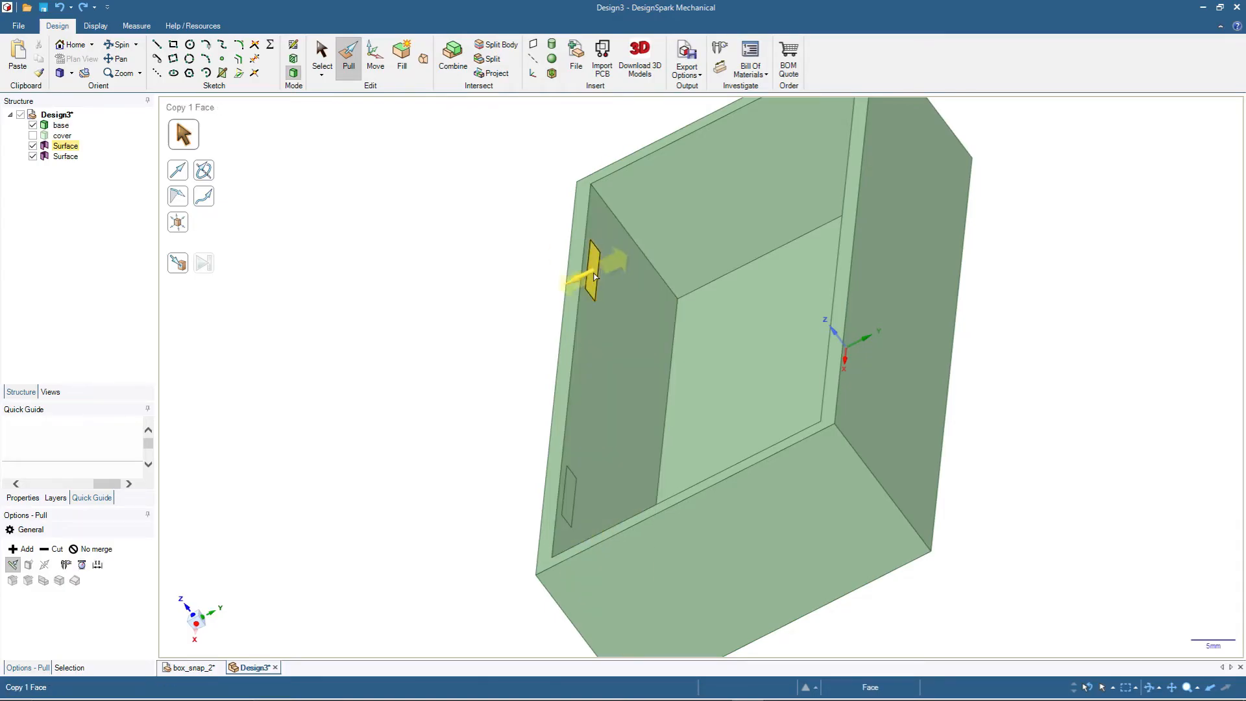
left_click(569, 497, "ctrl")
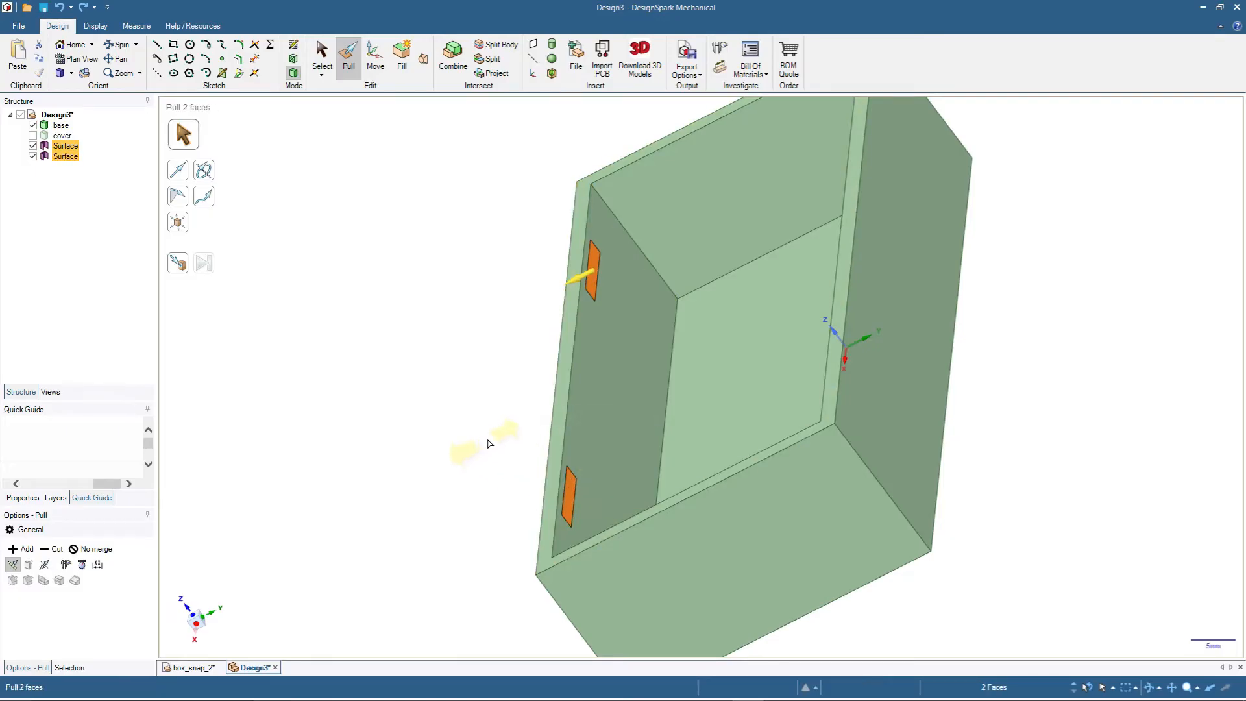
left_click_drag(486, 441, 494, 439)
type("1")
key("Return")
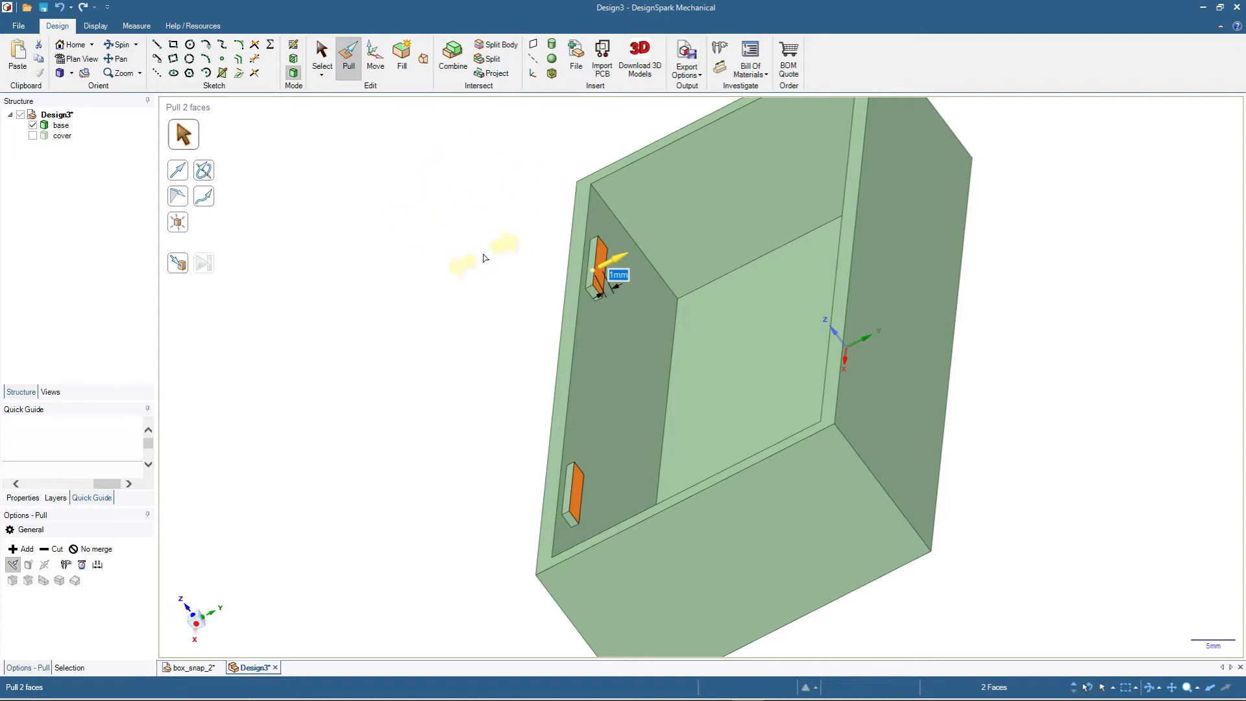
key("Escape")
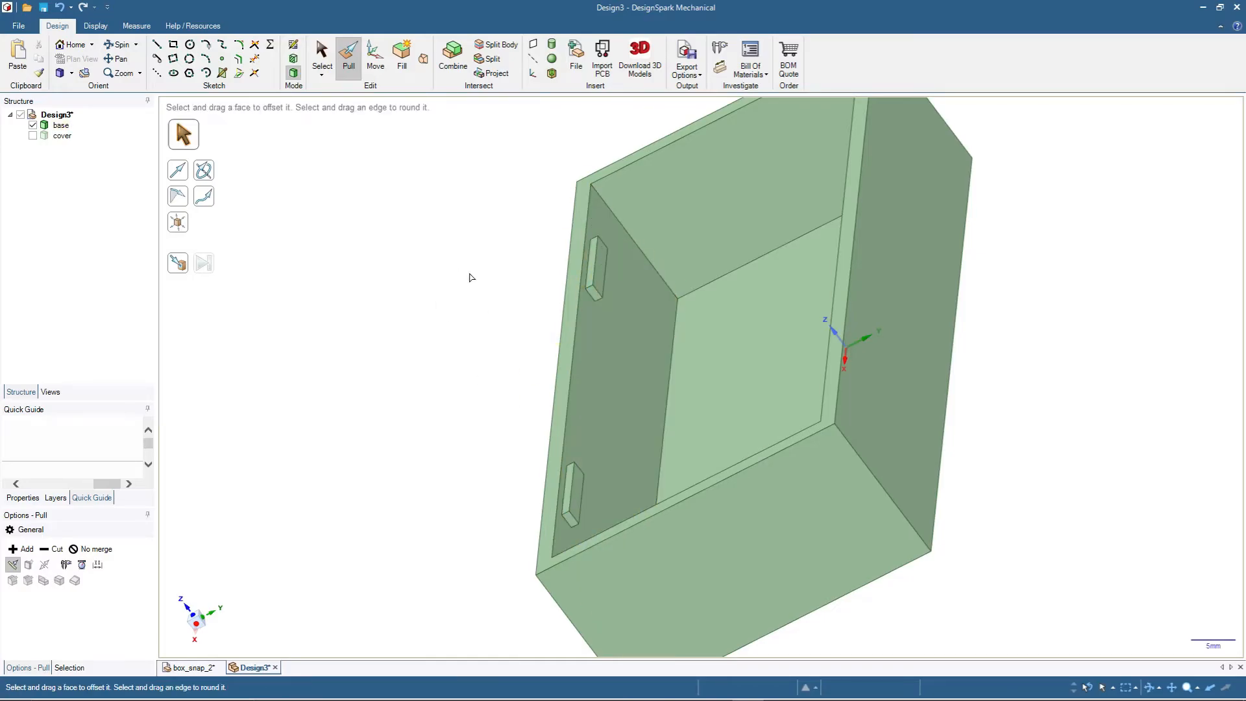
- Chamfer the protruding upper edges, on the rim side, of both new blocks together
left_click(598, 255)
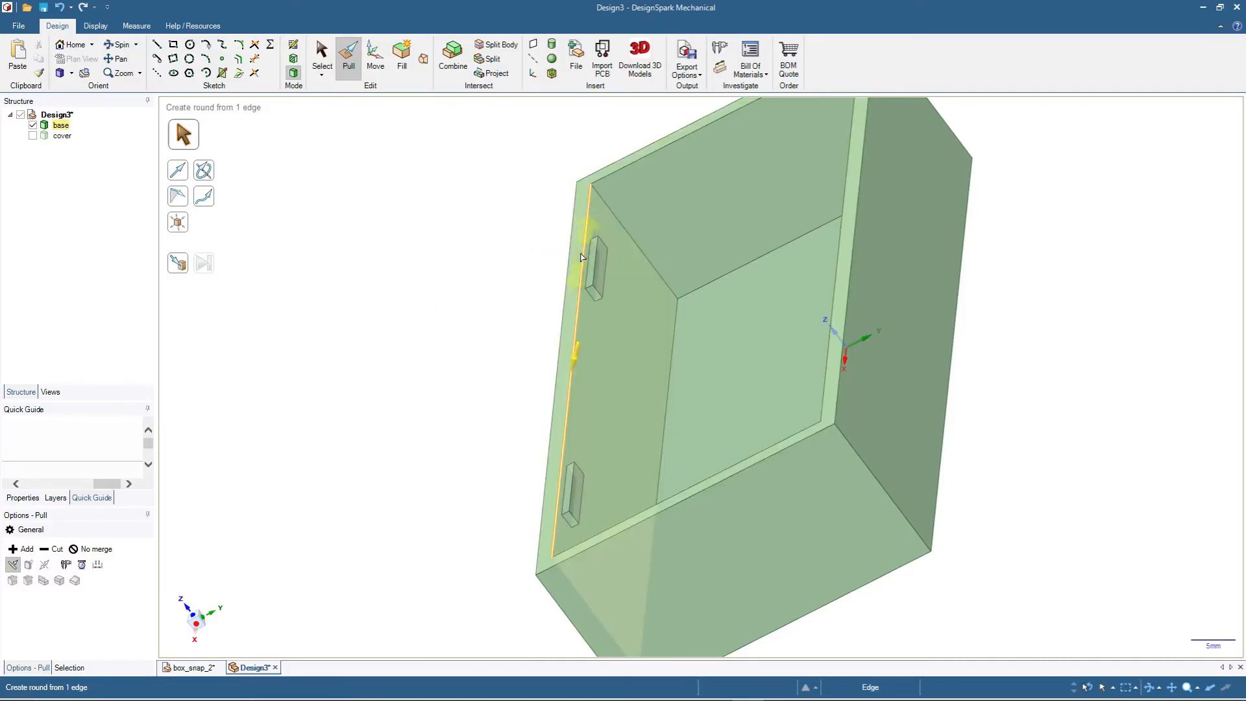
left_click(574, 491, "ctrl")
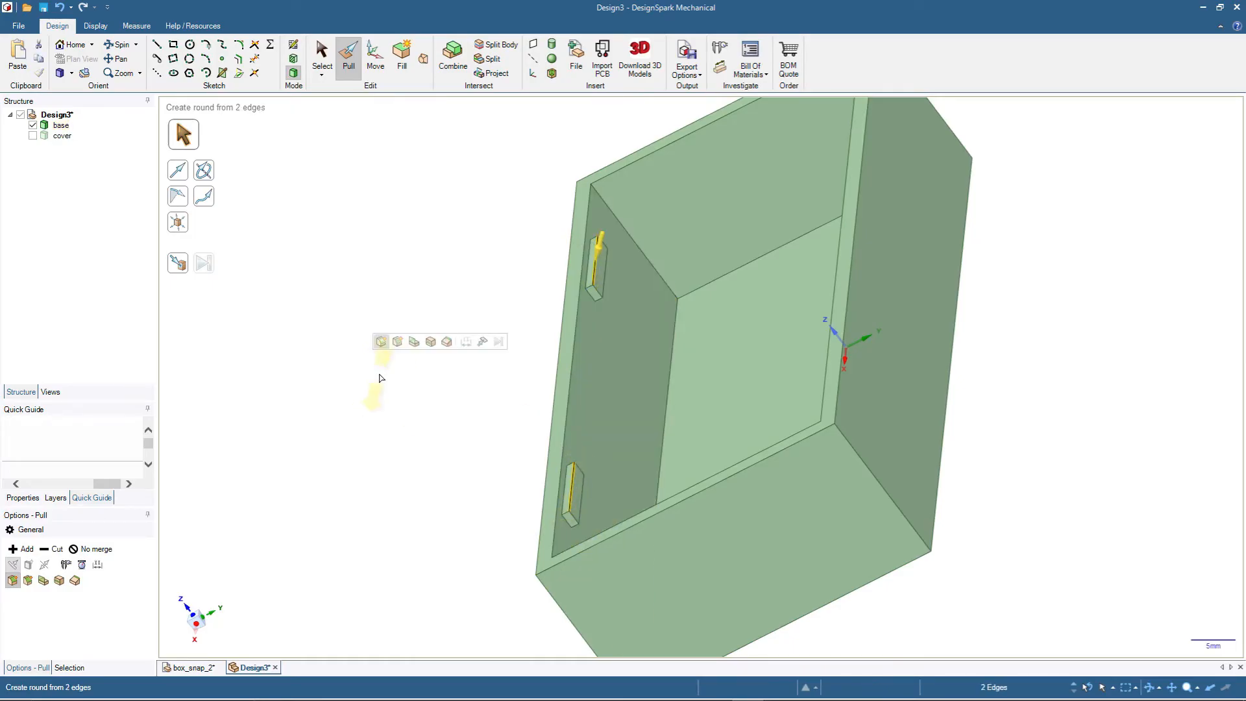
left_click(27, 581)
left_click_drag(527, 333, 526, 359)
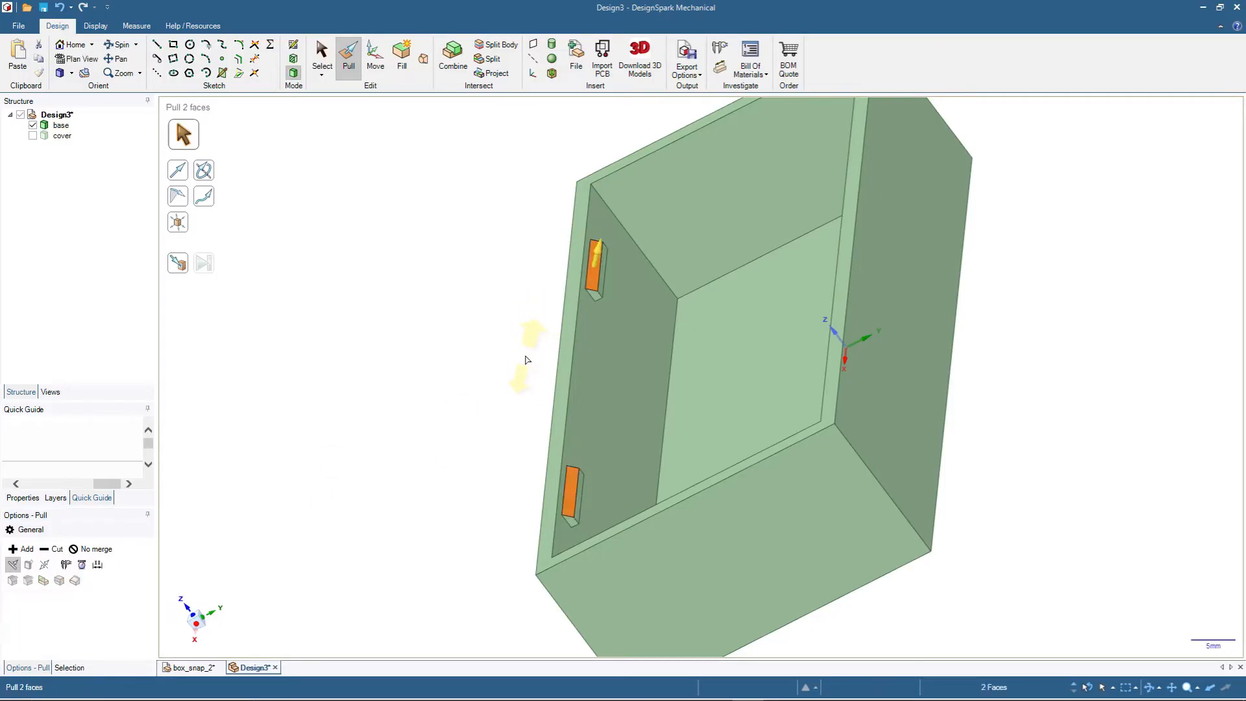
left_click(447, 331)
- Chamfer the protruding lower edges of the same two blocks by 1 mm to give them triangular profiles
left_click(608, 274)
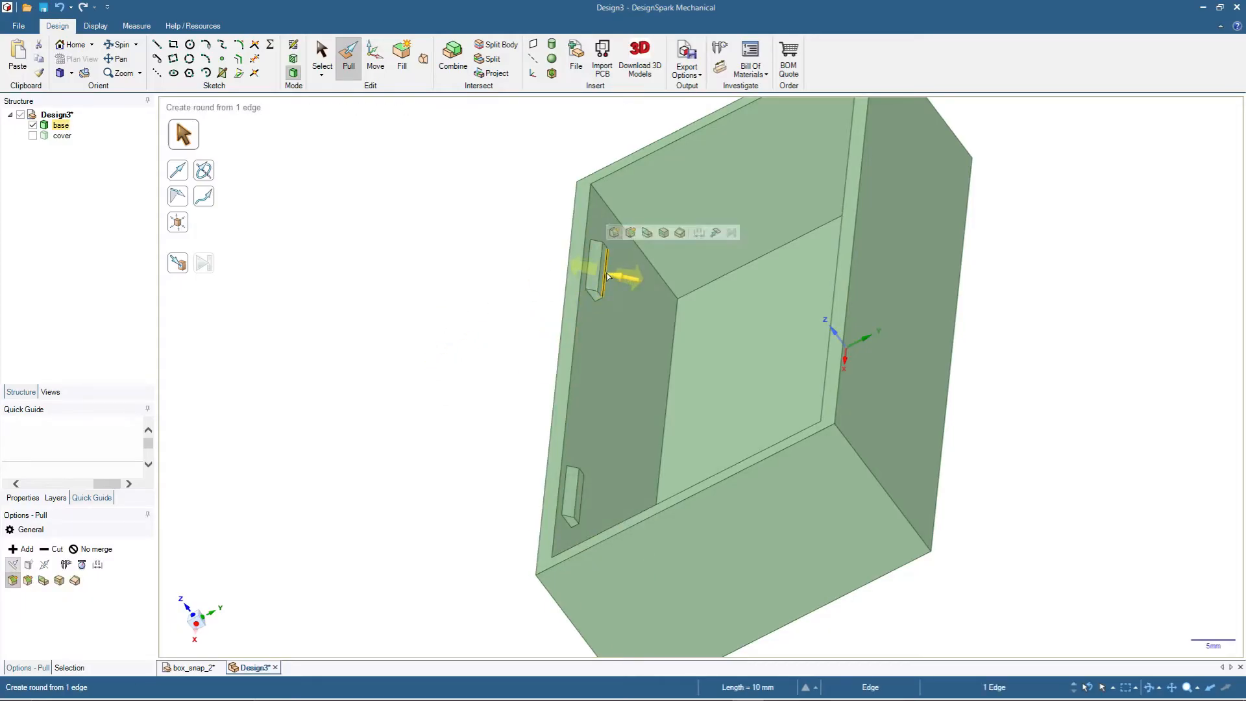
left_click(584, 505, "ctrl")
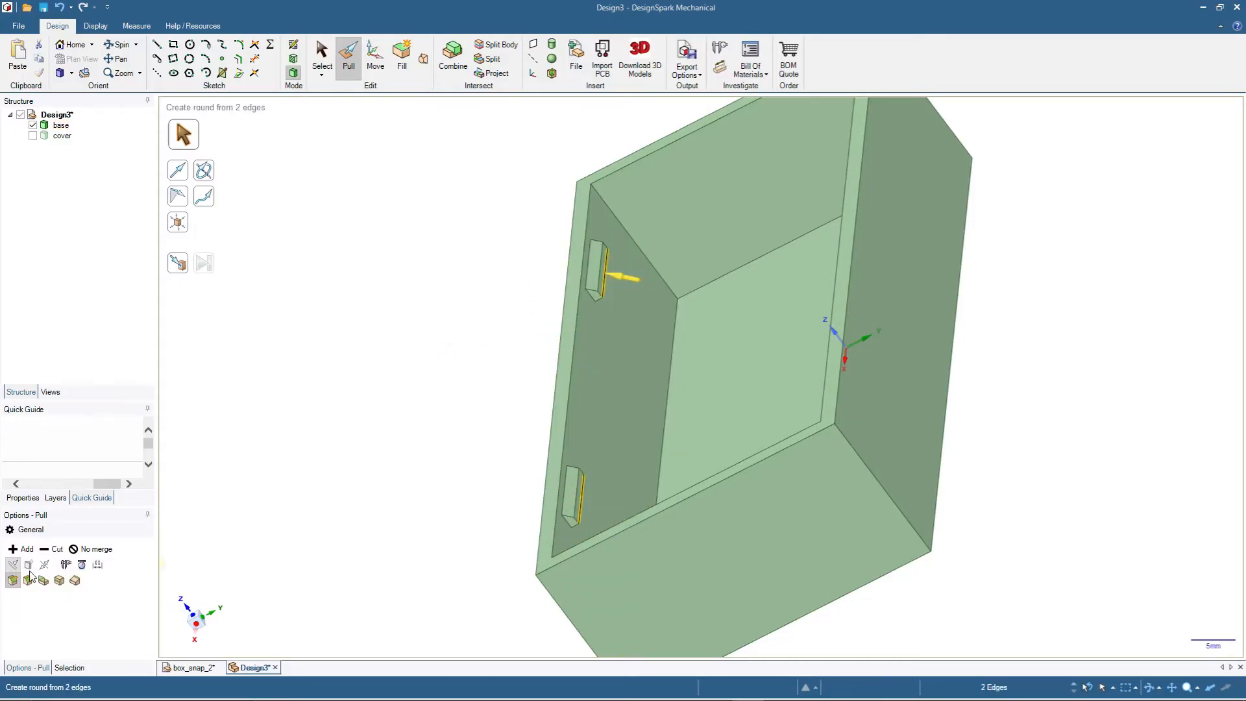
left_click(27, 580)
type("1")
key("Return")
left_click(322, 55)
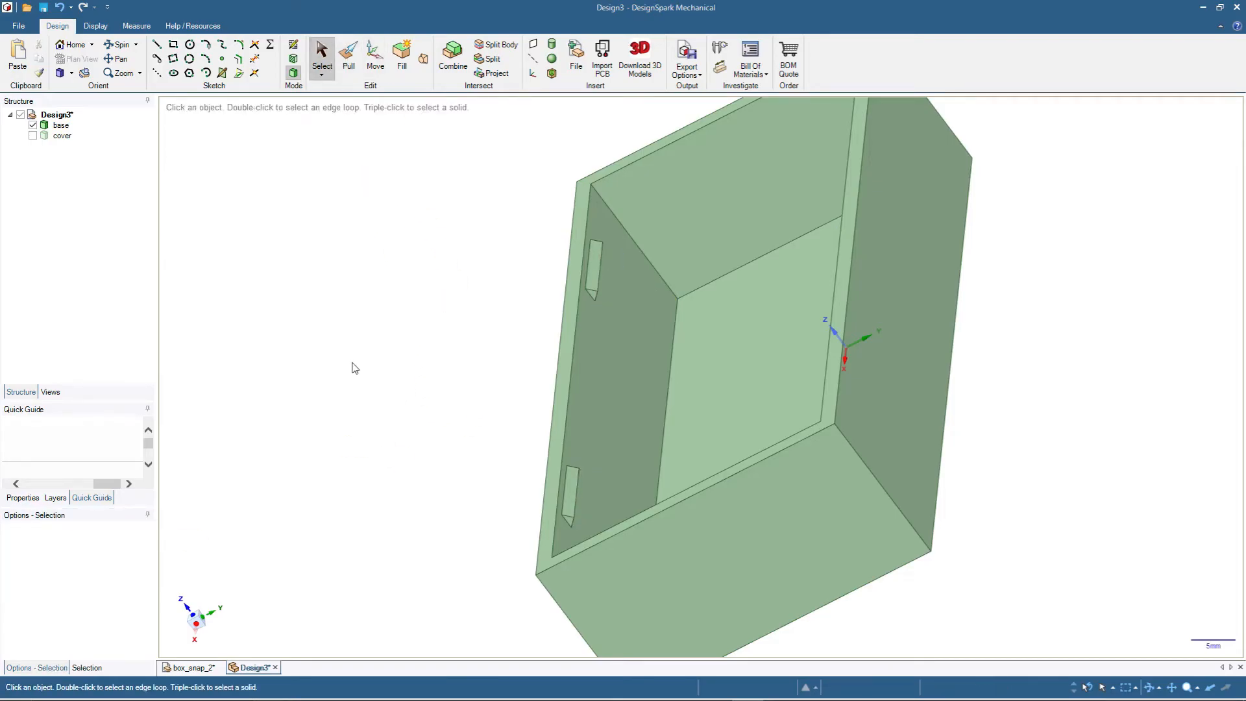
- Section the box at the triangular end face of a snap block and show the cover to examine how the block overlaps its lip
middle_click_drag(356, 354, 445, 305)
middle_click_drag(437, 494, 523, 418)
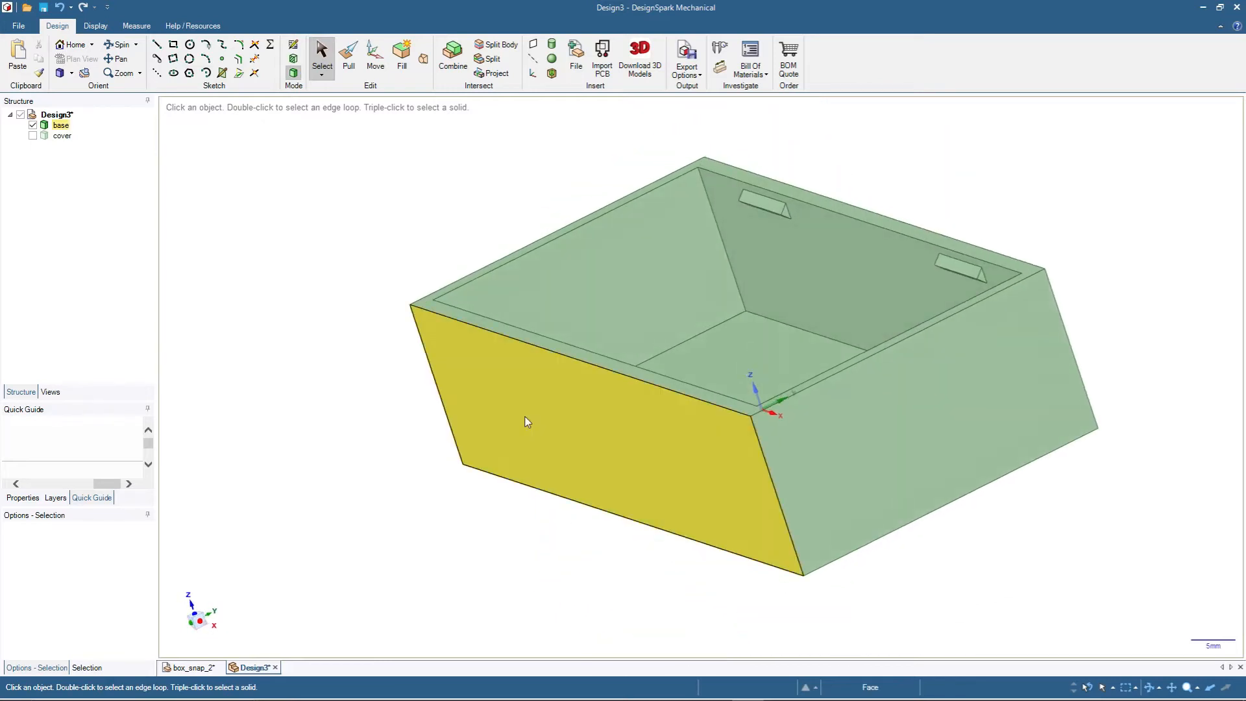
middle_click_drag(354, 342, 300, 396)
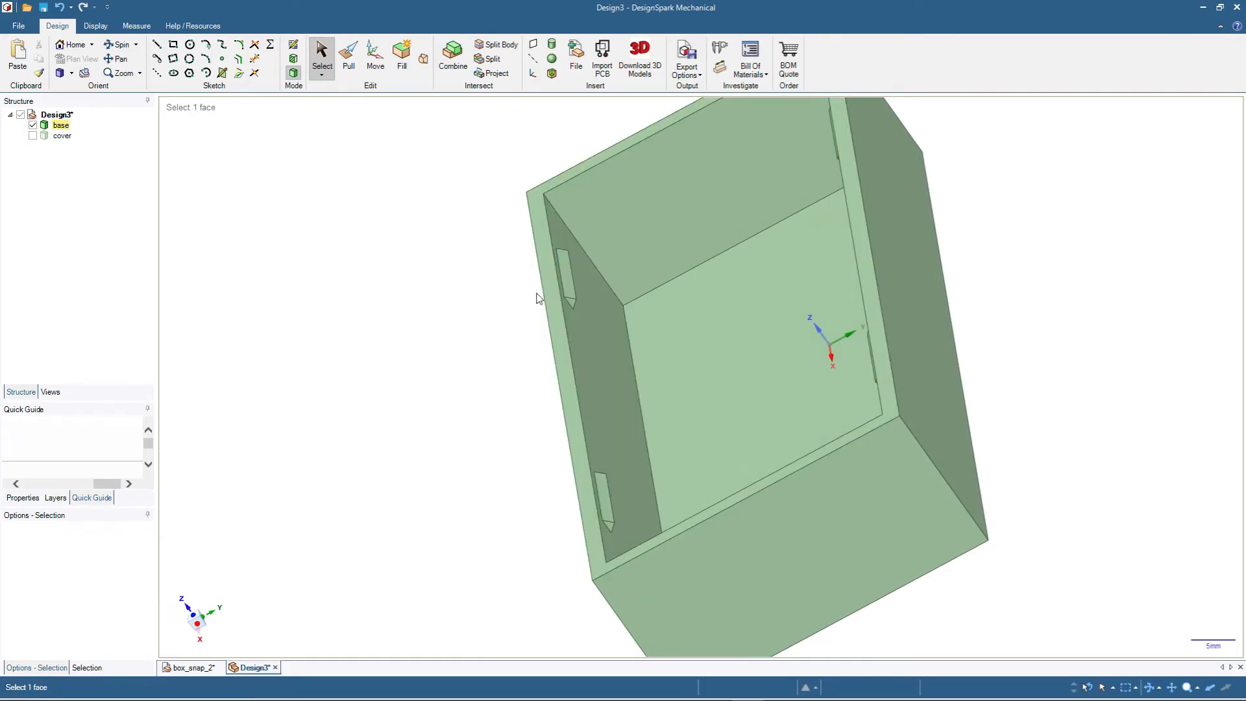
left_click(32, 135)
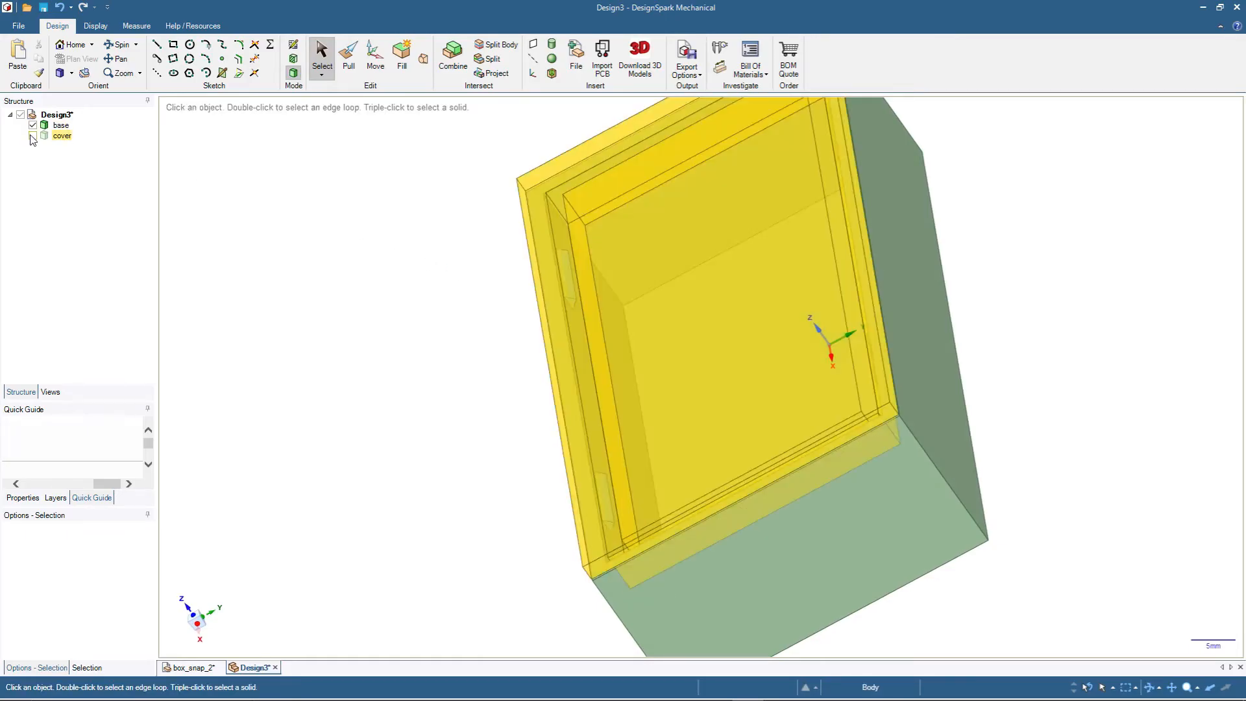
scroll(520, 323, "up", 6)
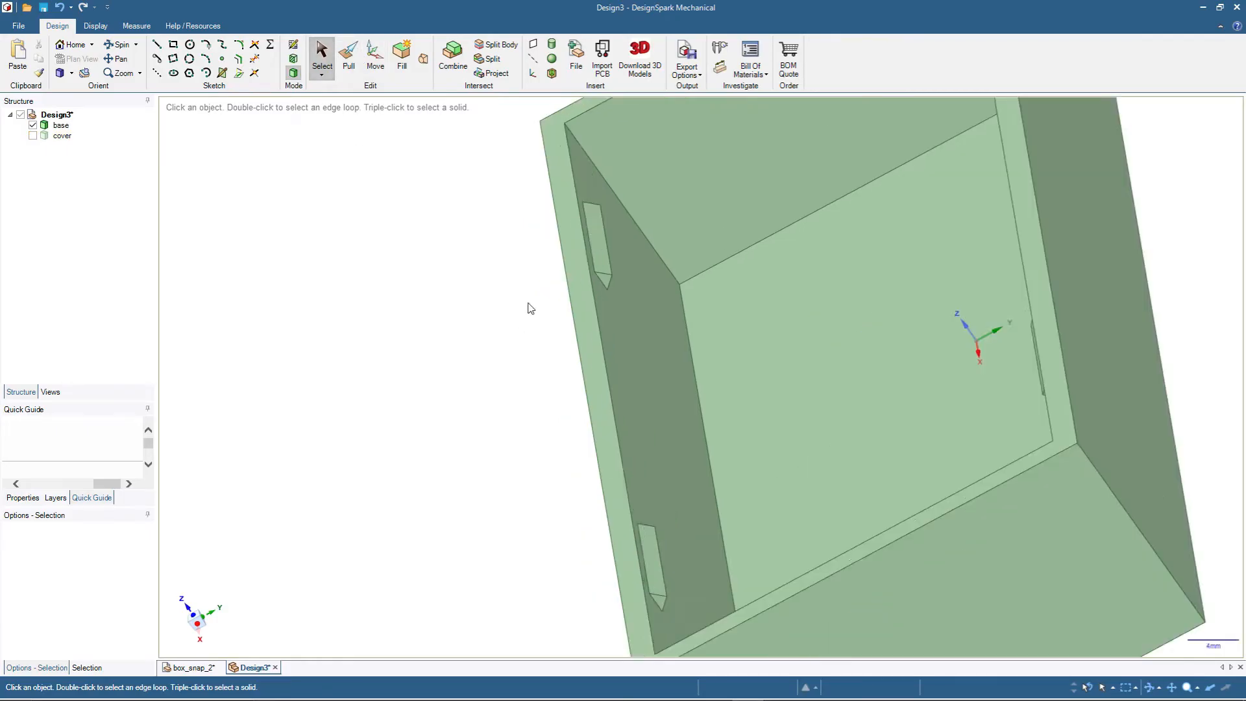
left_click(664, 277)
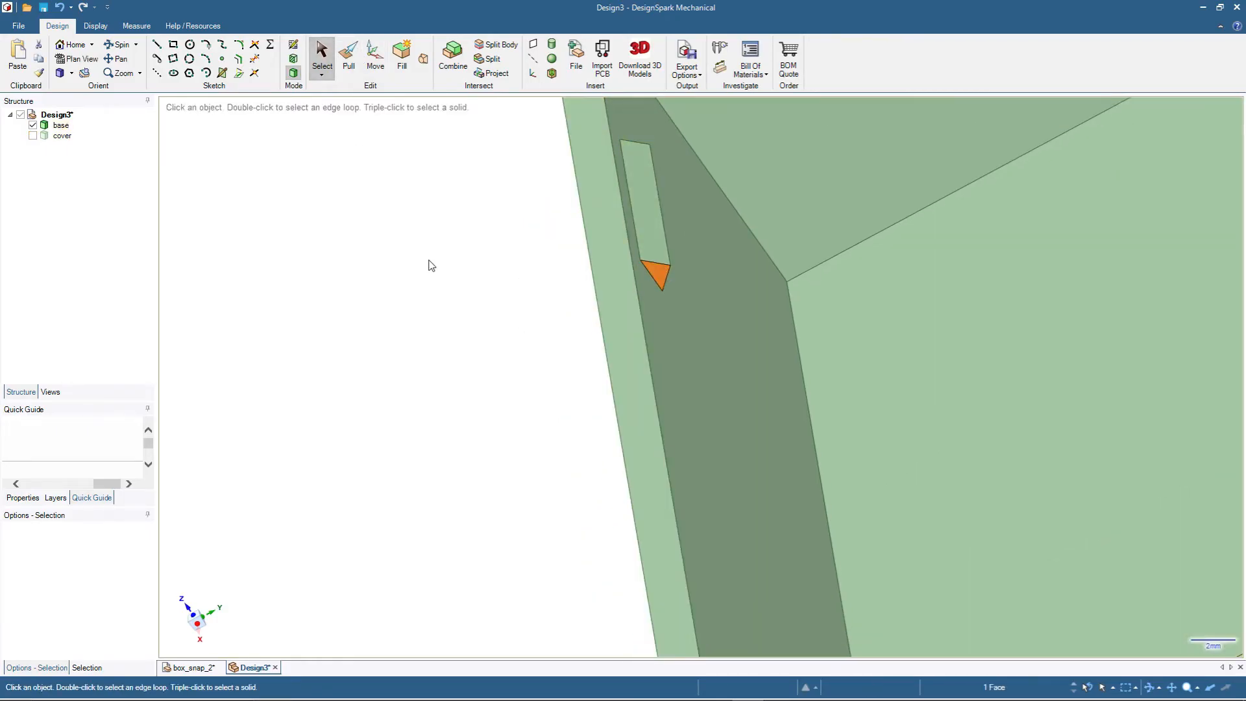
key("k")
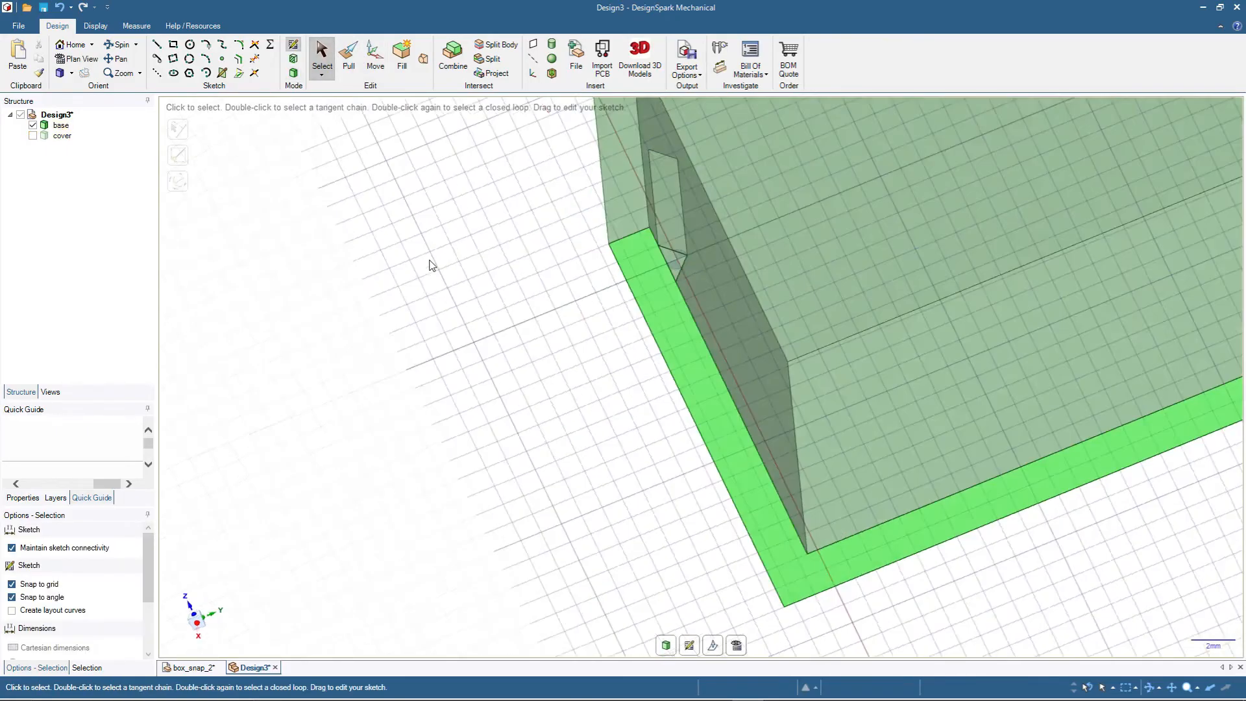
left_click(33, 136)
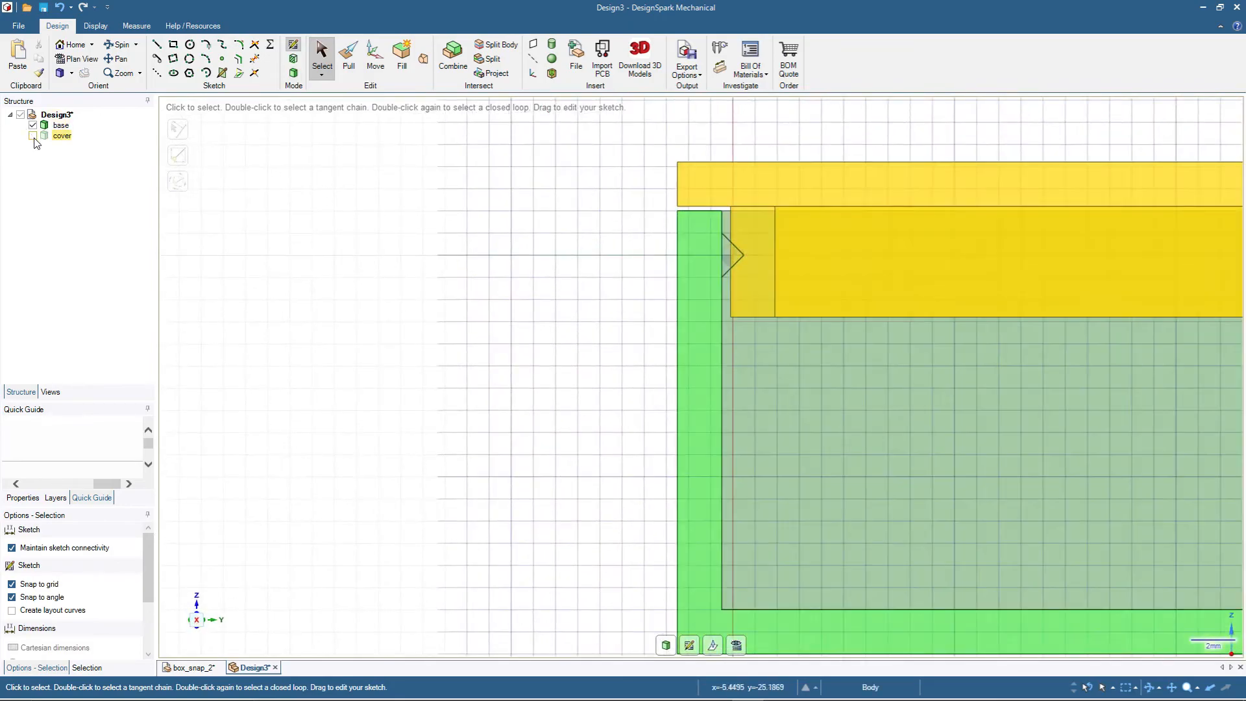
left_click(33, 136)
scroll(977, 341, "up", 3)
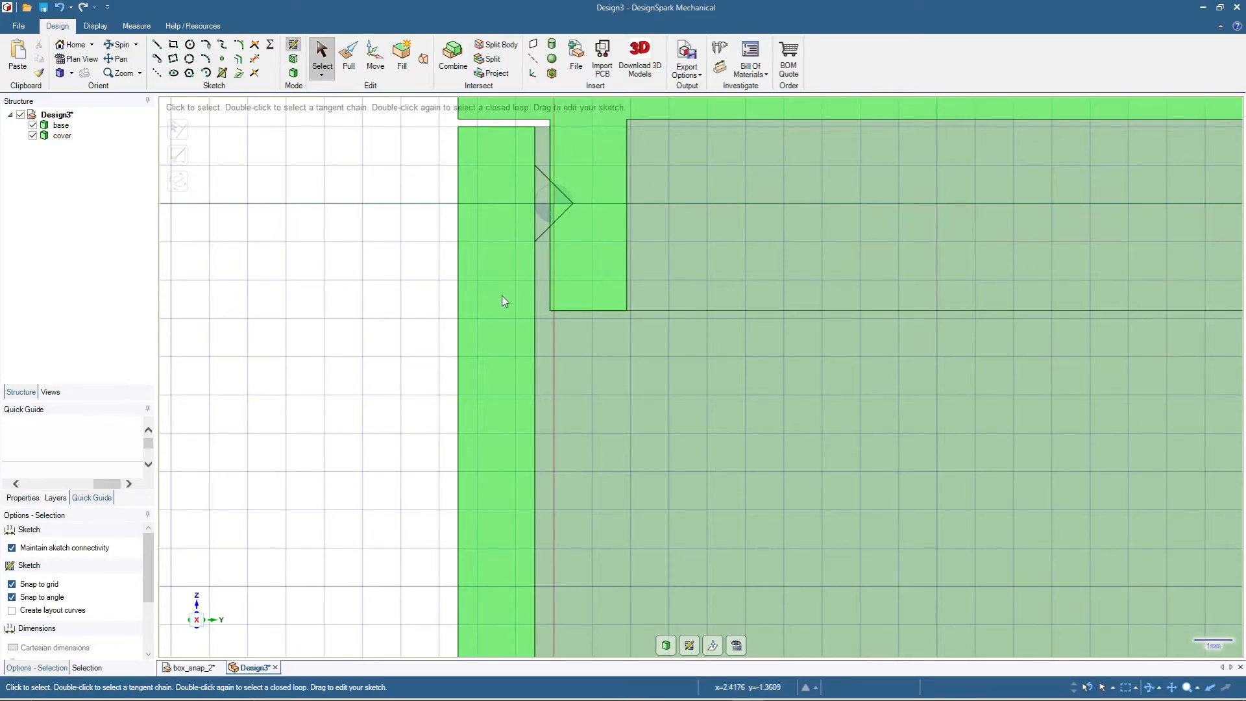
scroll(535, 241, "down", 3)
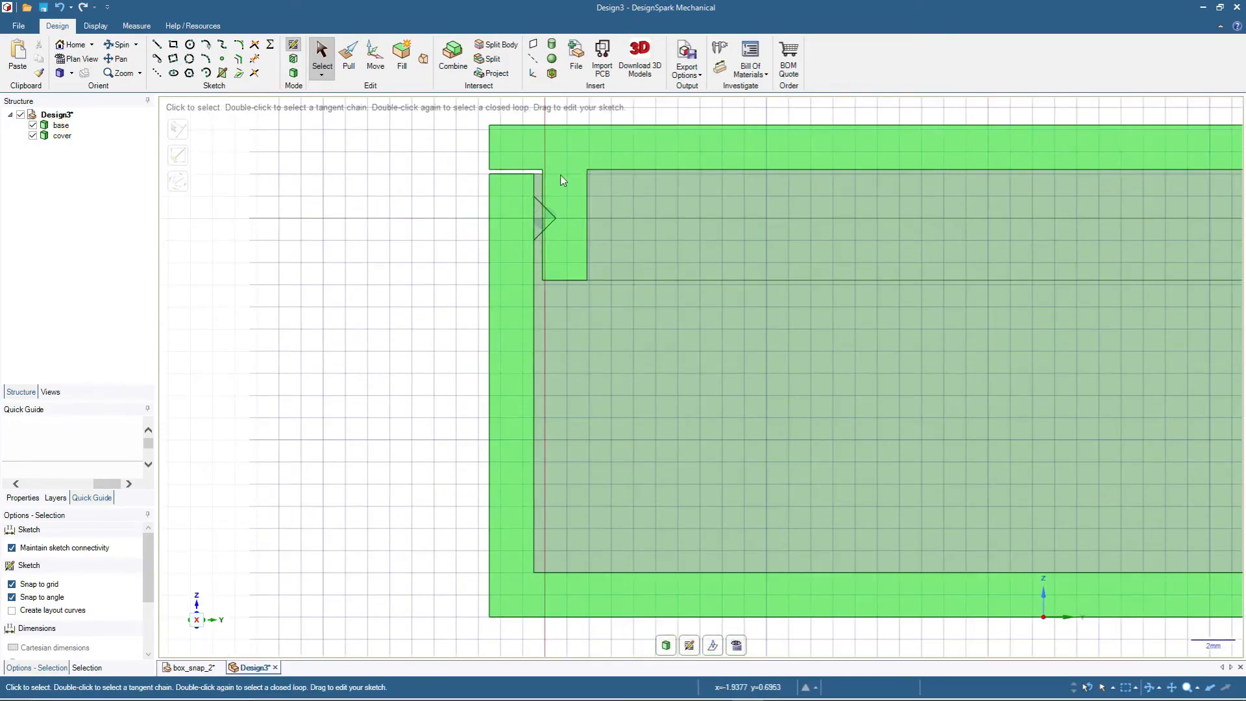
- Combine the bodies with the cover as target and the base as cutter, keeping the cutter, to cut snap recesses into the lip
left_click(453, 57)
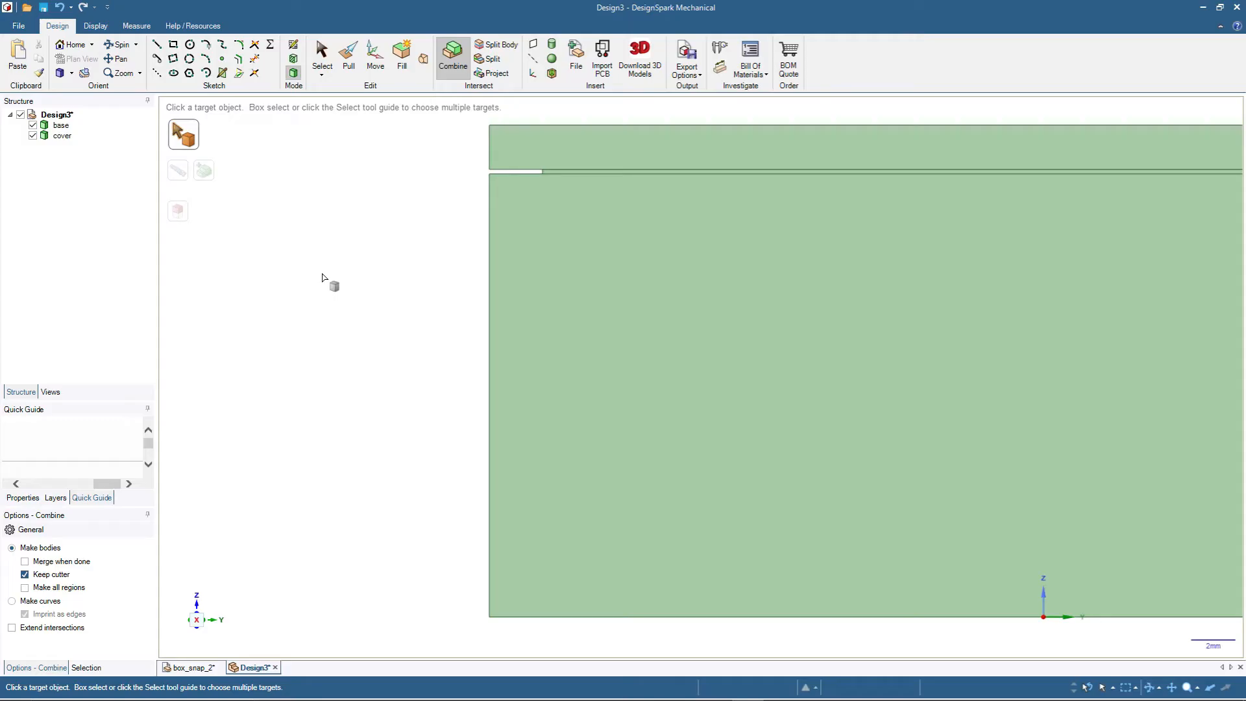
left_click(575, 149)
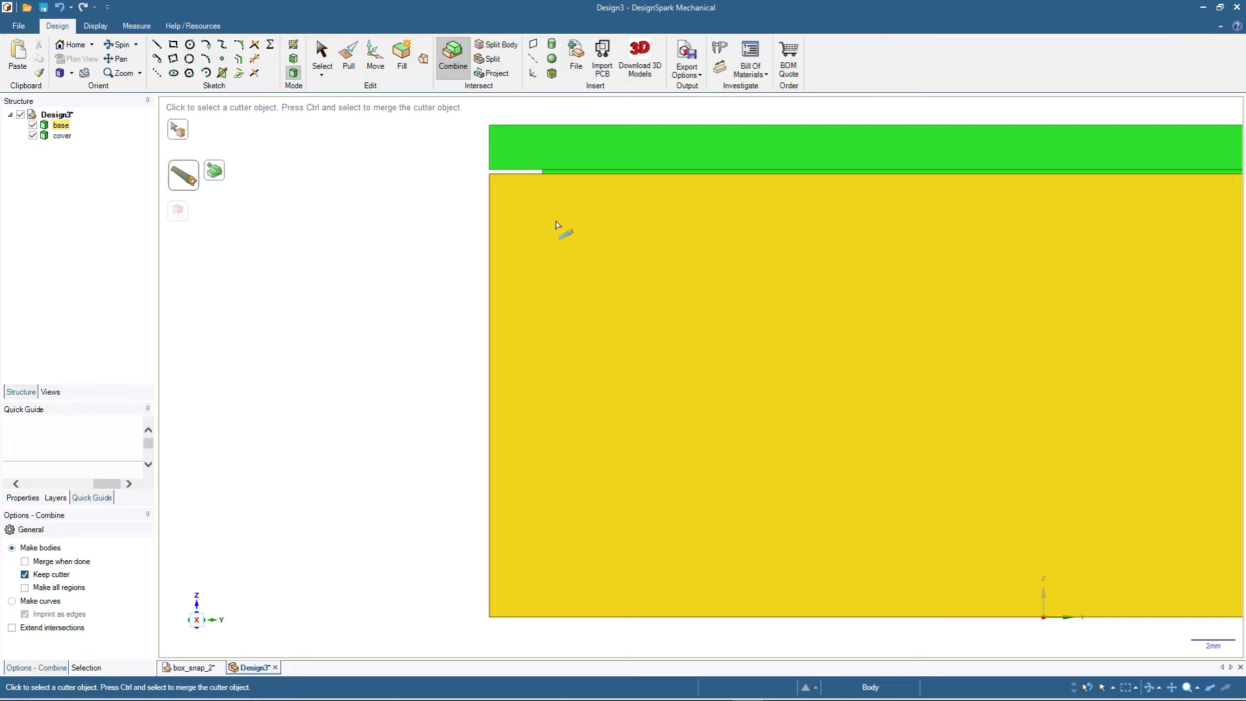
left_click(557, 227)
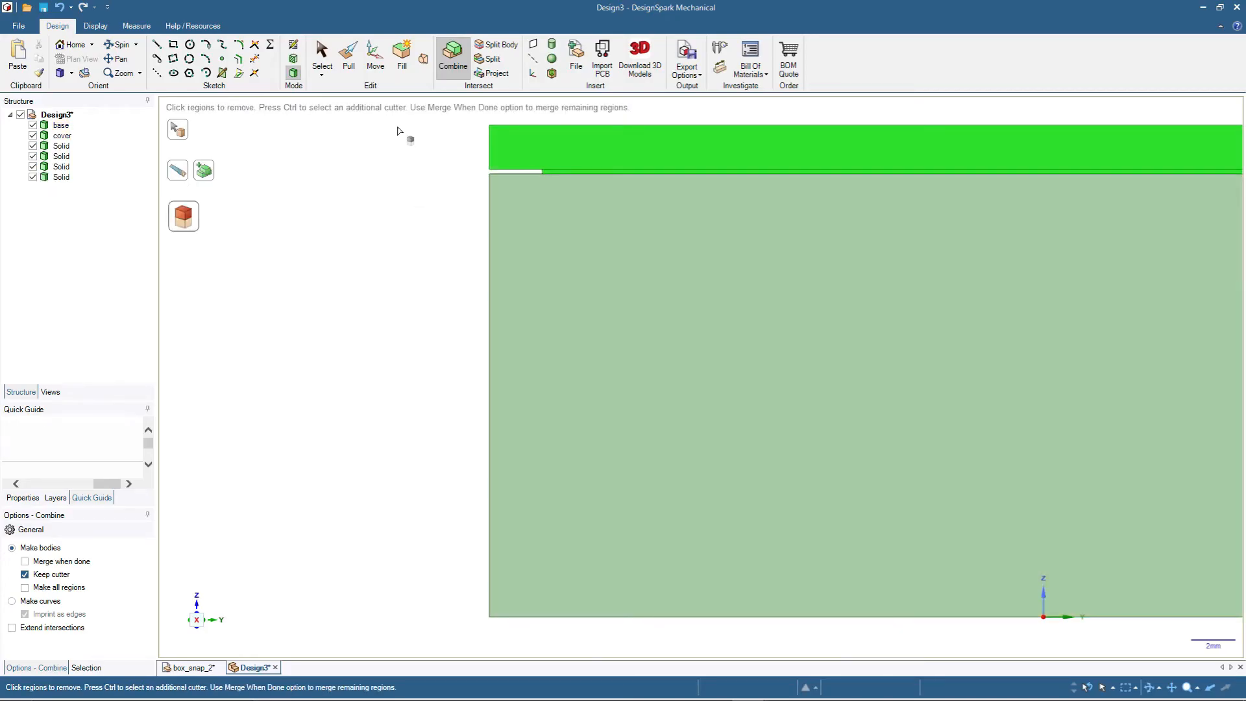
left_click(324, 60)
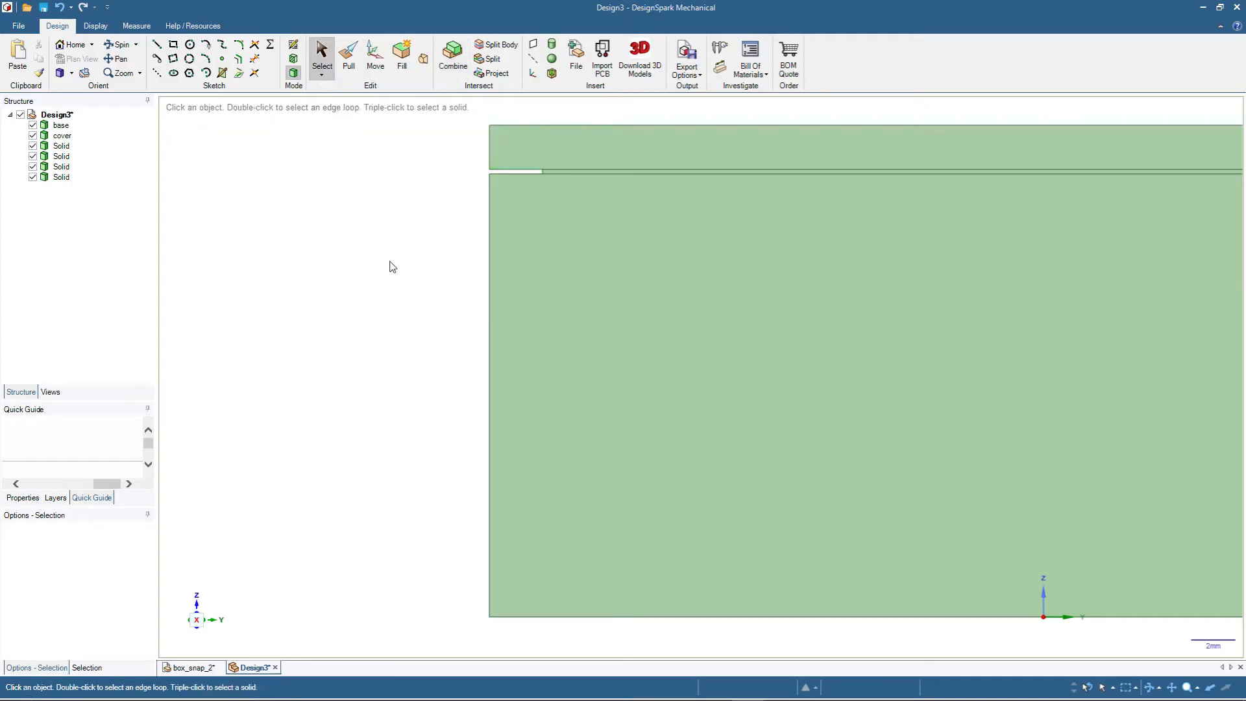
- Hide the cover and the four leftover solids, leaving only the base visible, and inspect its snap blocks
middle_click_drag(392, 258, 375, 280)
middle_click_drag(398, 351, 383, 271)
scroll(360, 221, "down", 9)
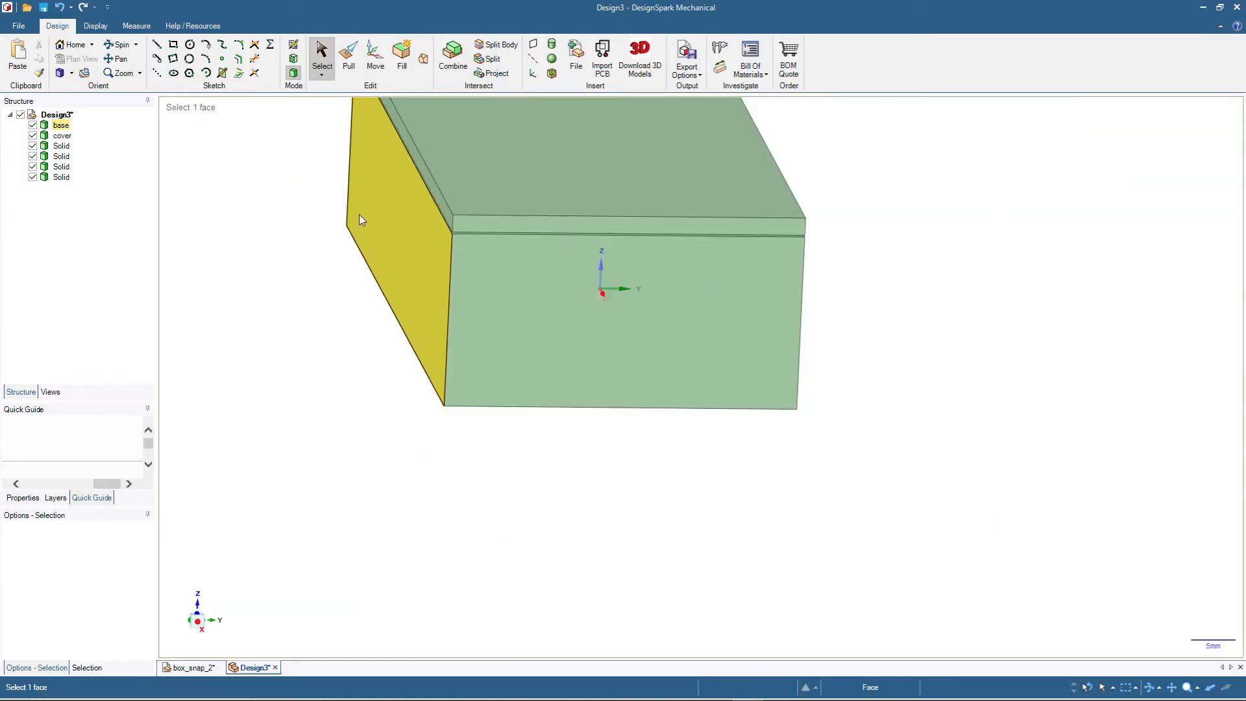
scroll(302, 157, "up", 6)
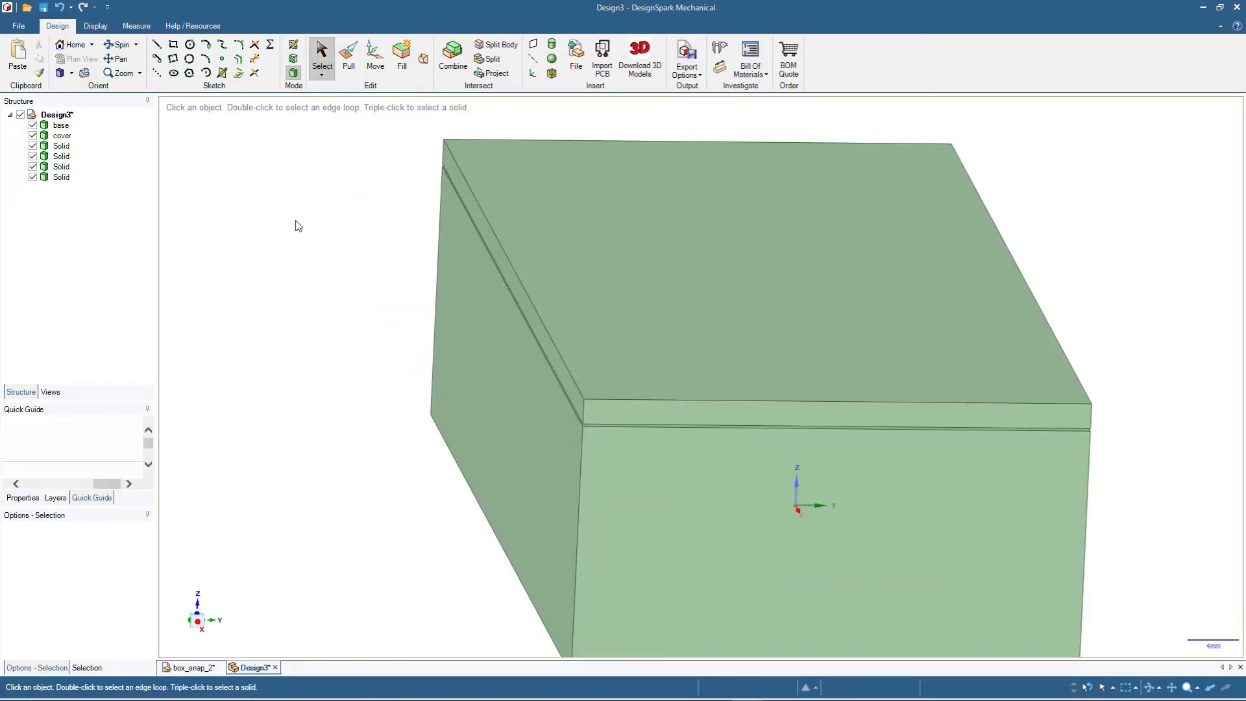
left_click(65, 127)
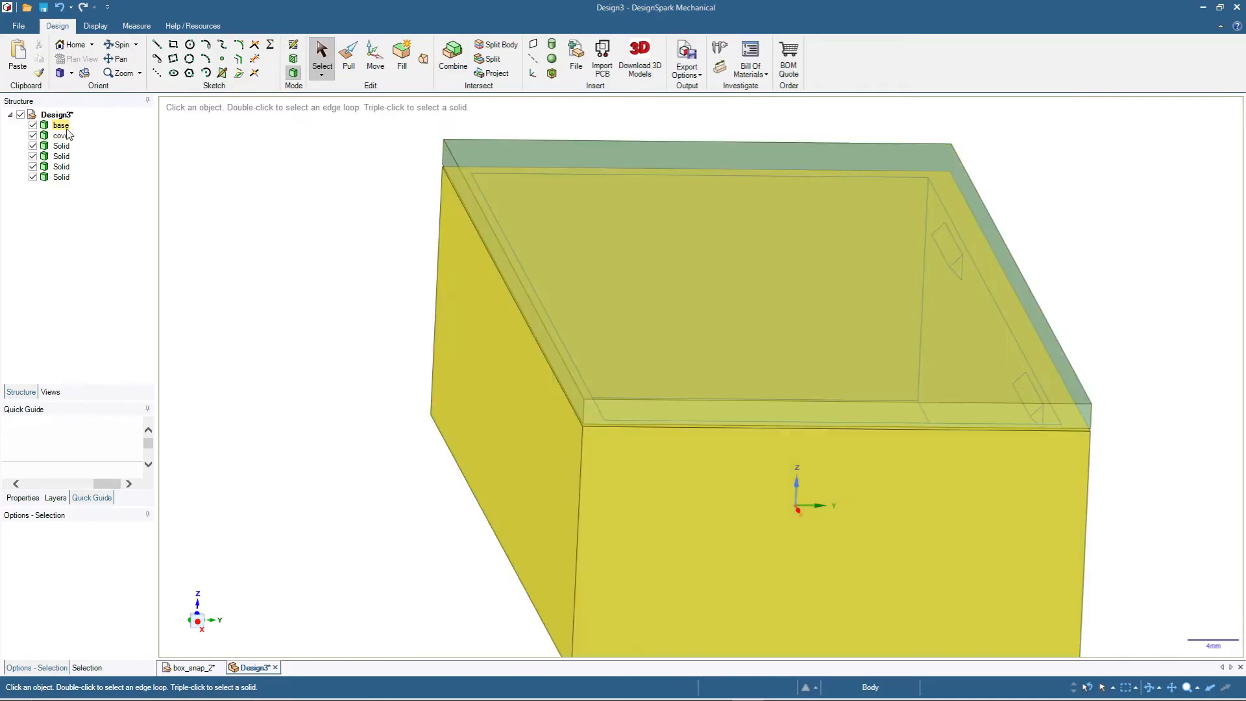
left_click(61, 136)
left_click(32, 135)
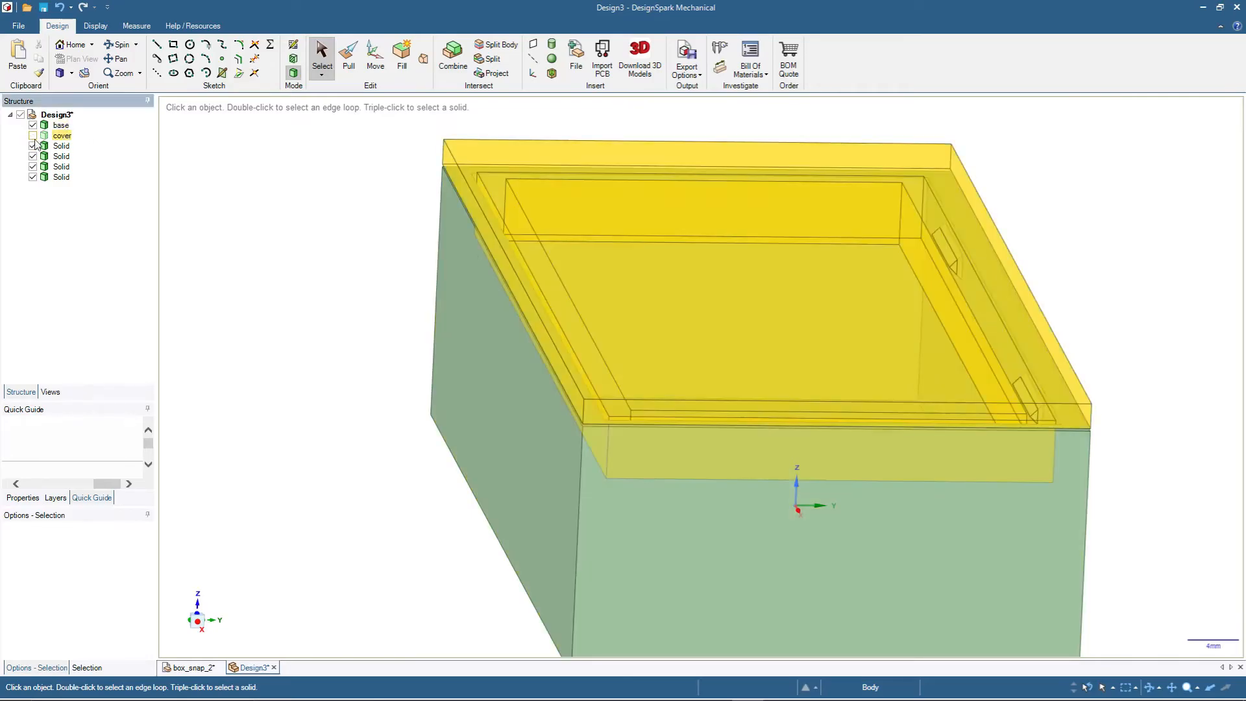
left_click(33, 157)
left_click(33, 167)
left_click(33, 177)
middle_click_drag(373, 357, 240, 328)
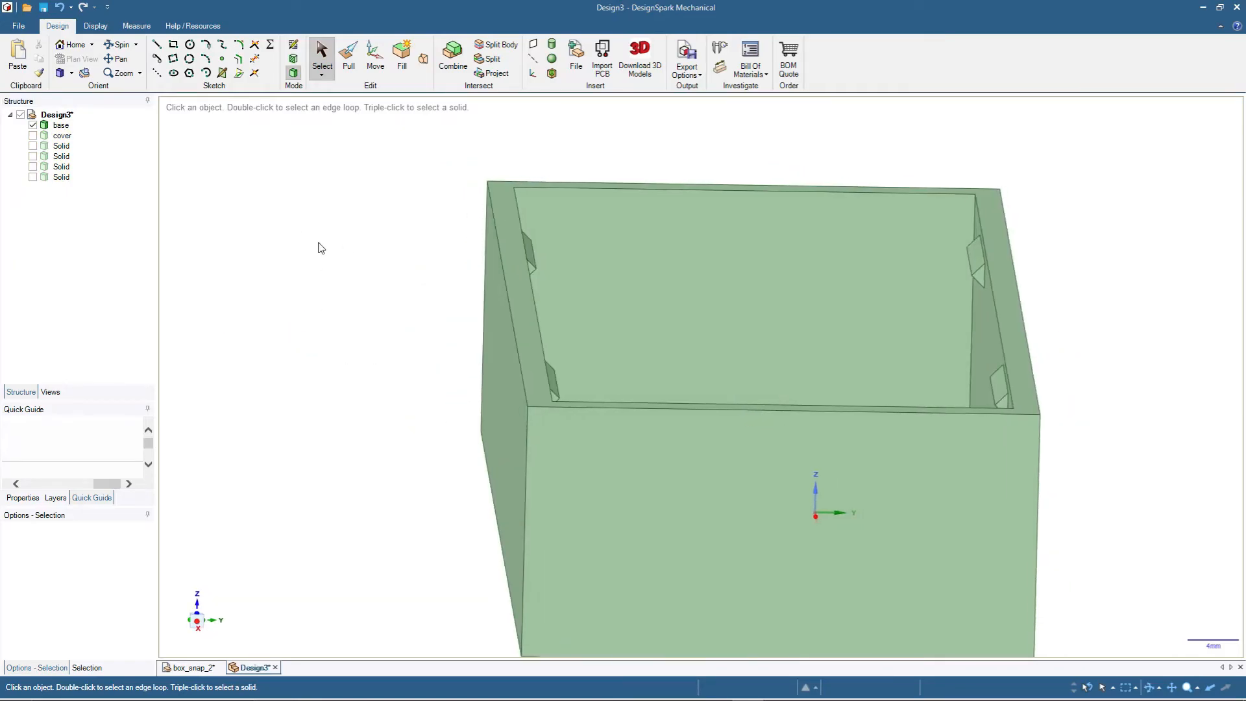
middle_click_drag(359, 252, 404, 278)
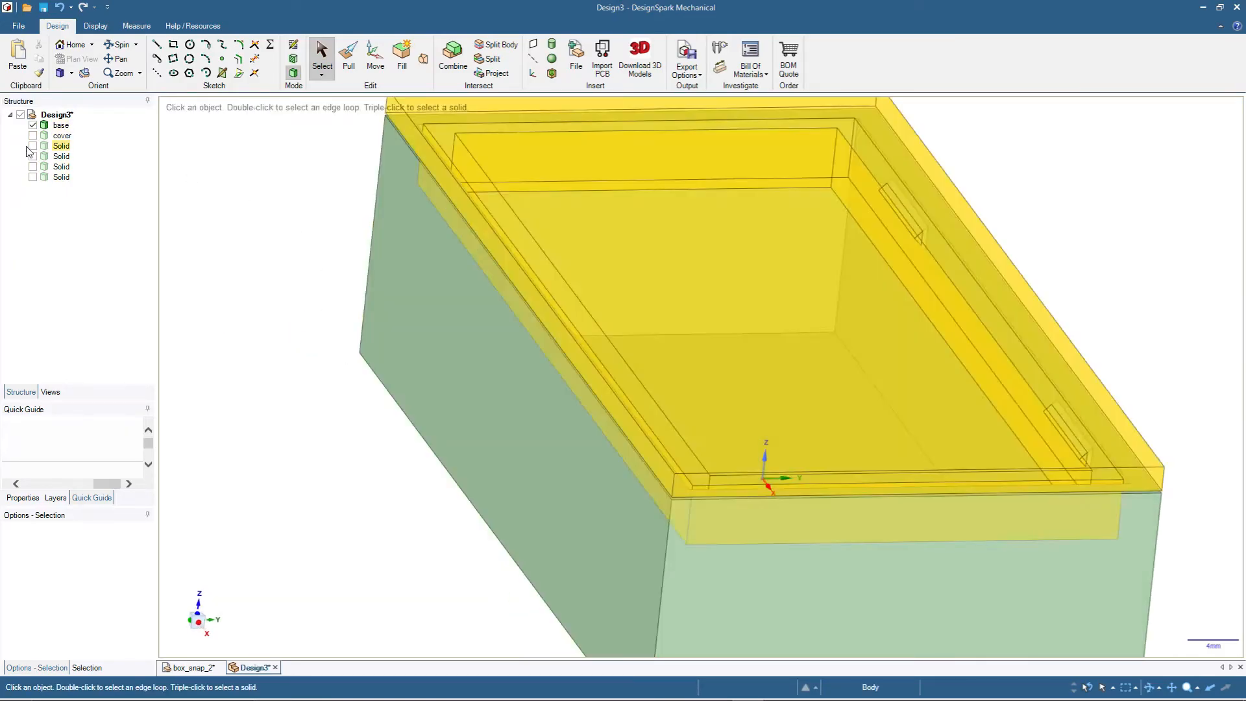
- Hide the base, show only the cover, and inspect the snap recesses cut into its lip
left_click(33, 124)
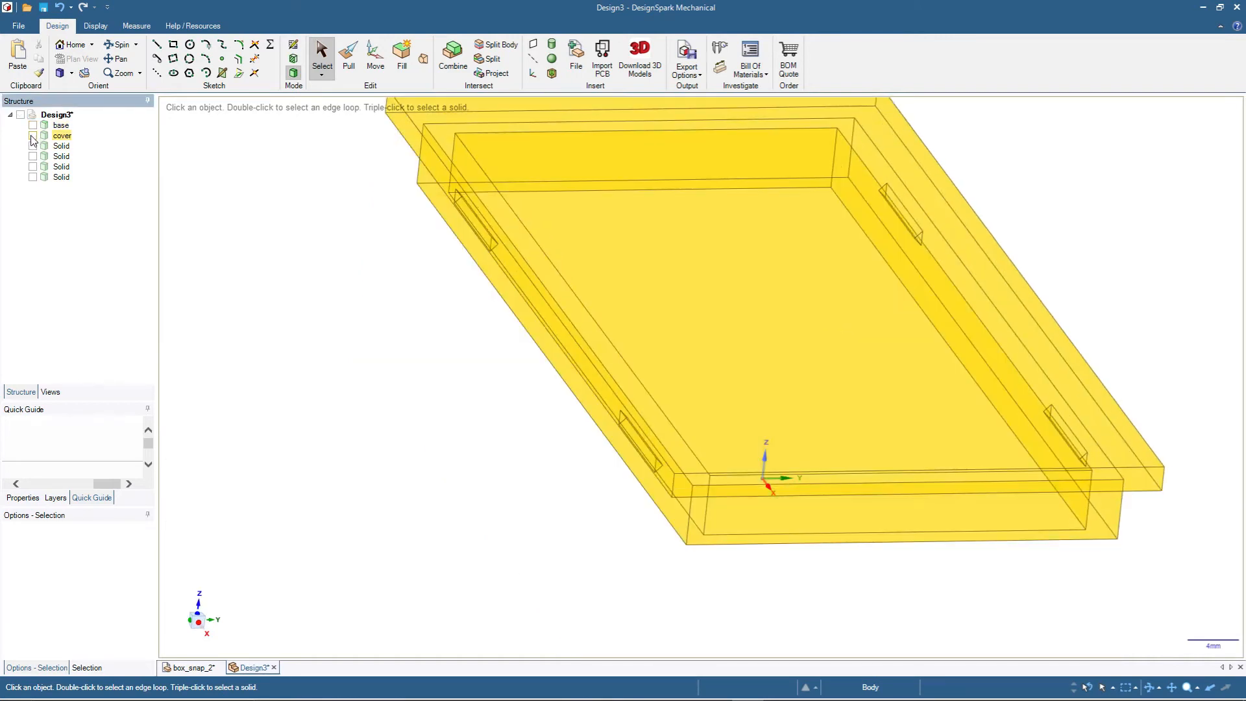
left_click(32, 135)
middle_click_drag(364, 466, 398, 384)
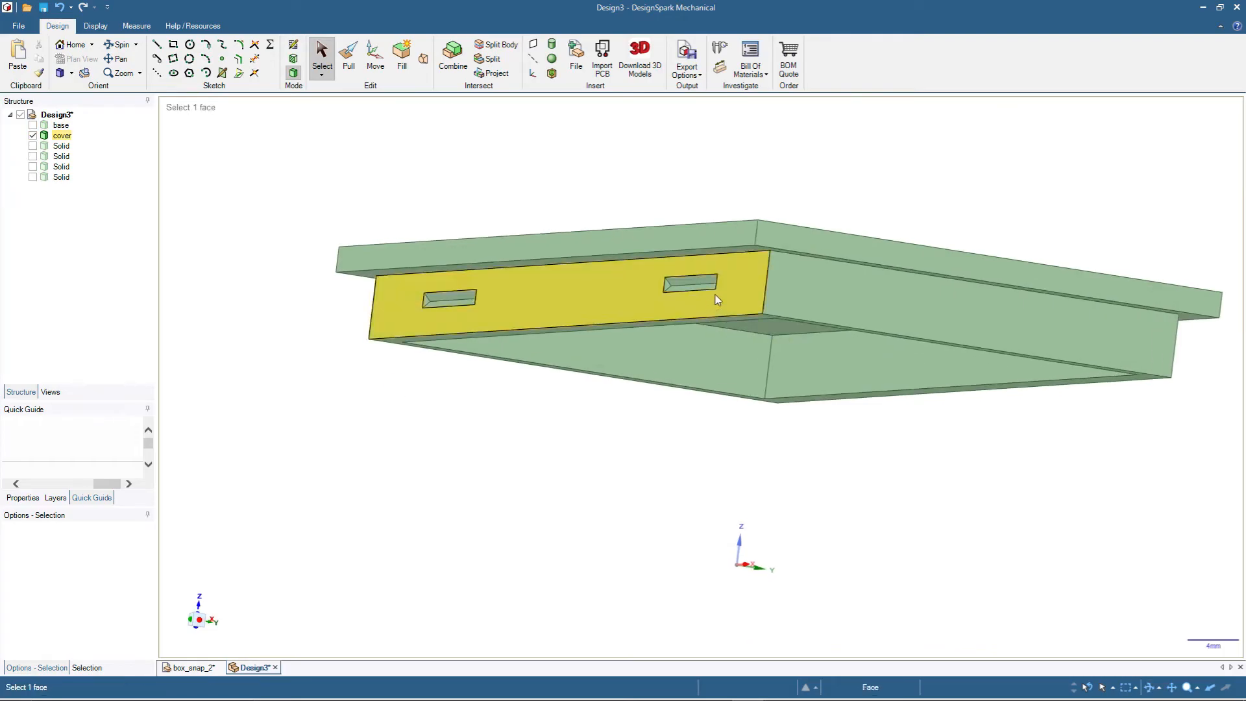
middle_click_drag(871, 466, 524, 388)
scroll(825, 472, "down", 5)
middle_click_drag(470, 493, 786, 241)
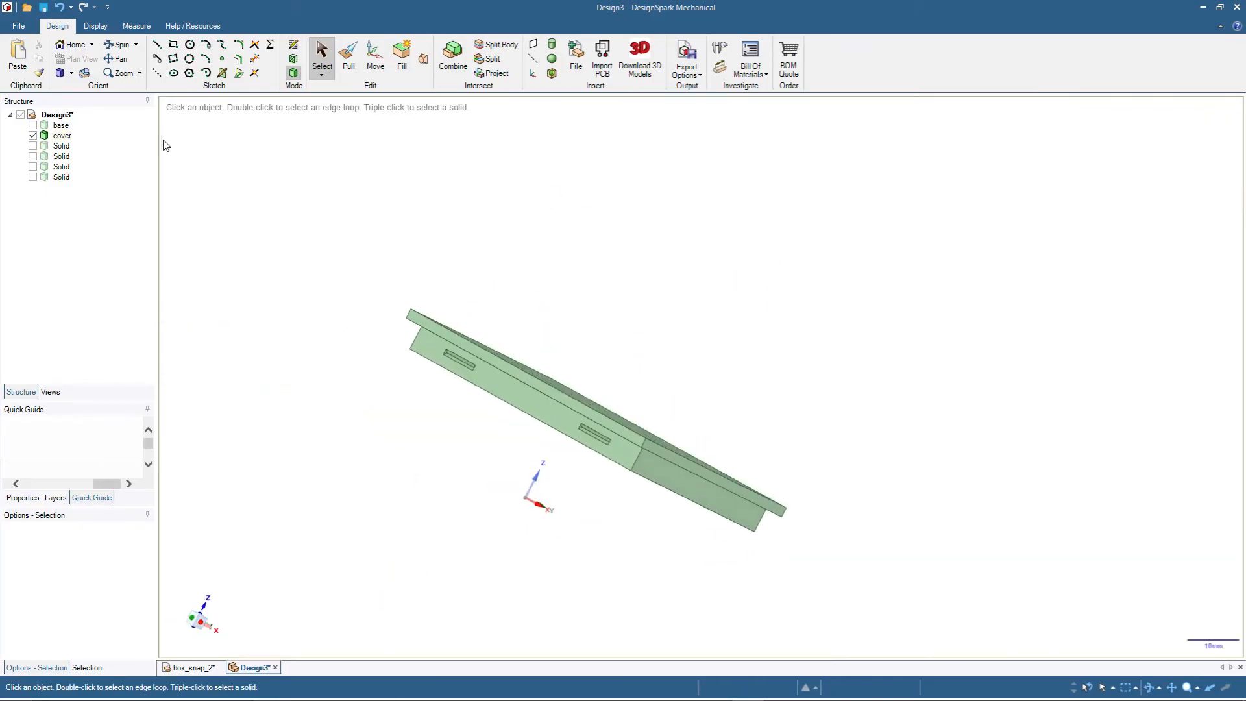
left_click(73, 45)
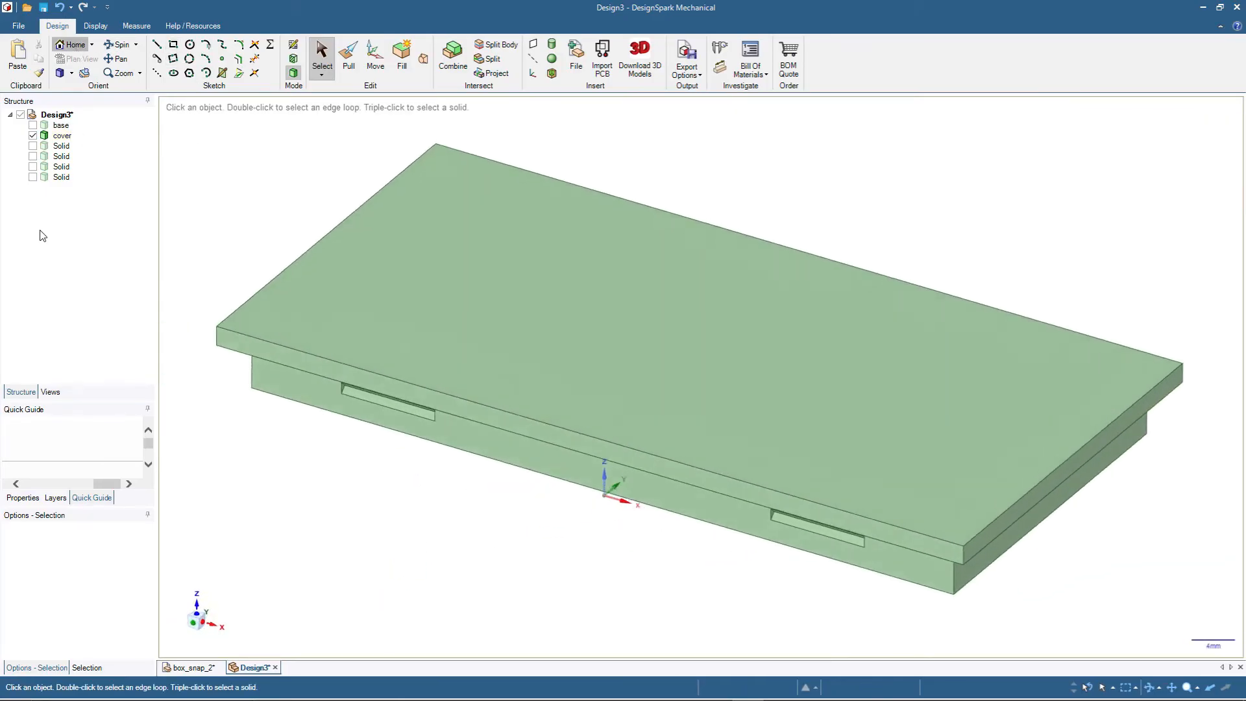
middle_click_drag(371, 512, 389, 464)
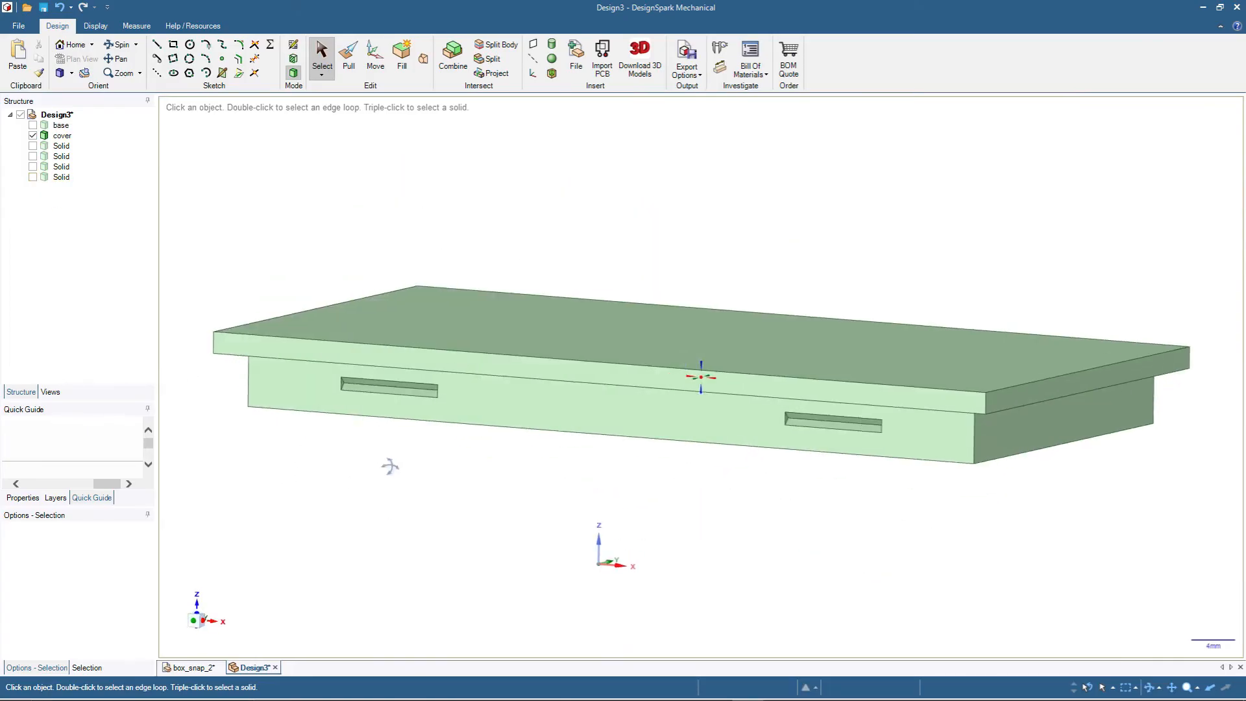
- Show the four leftover solids to examine how they sit in the cover's recesses, and hide them again
left_click(33, 146)
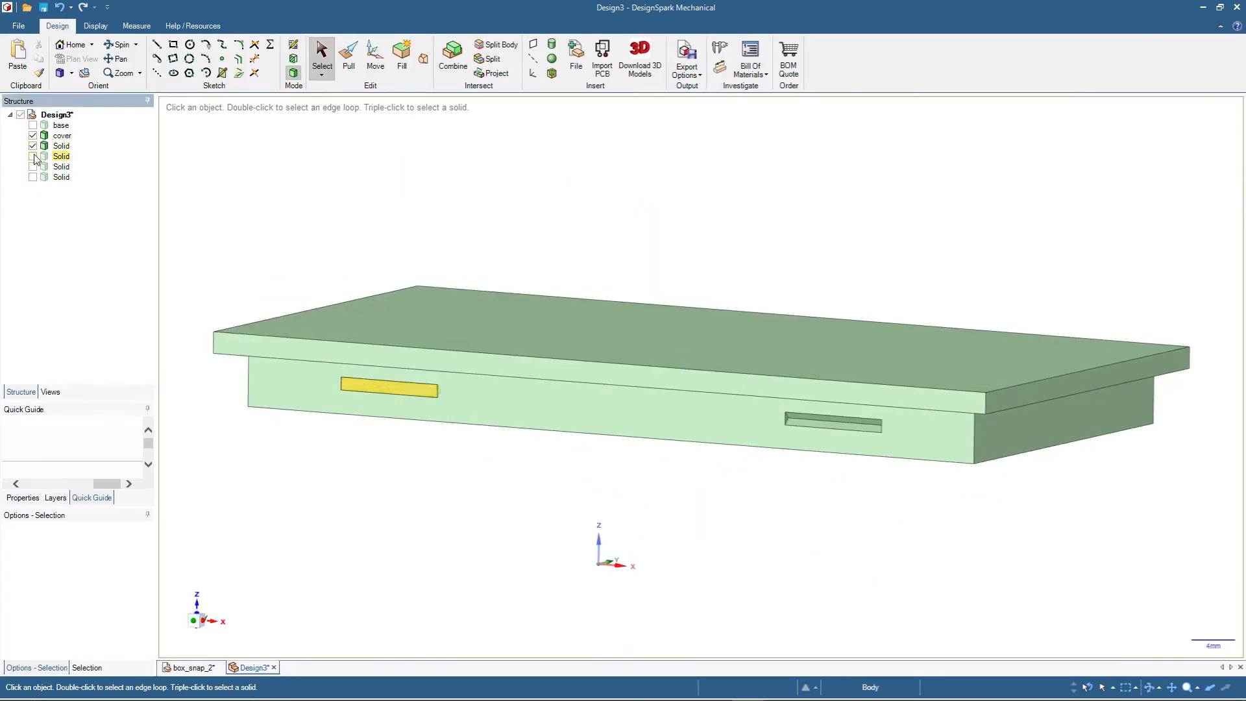
left_click(32, 157)
left_click(32, 167)
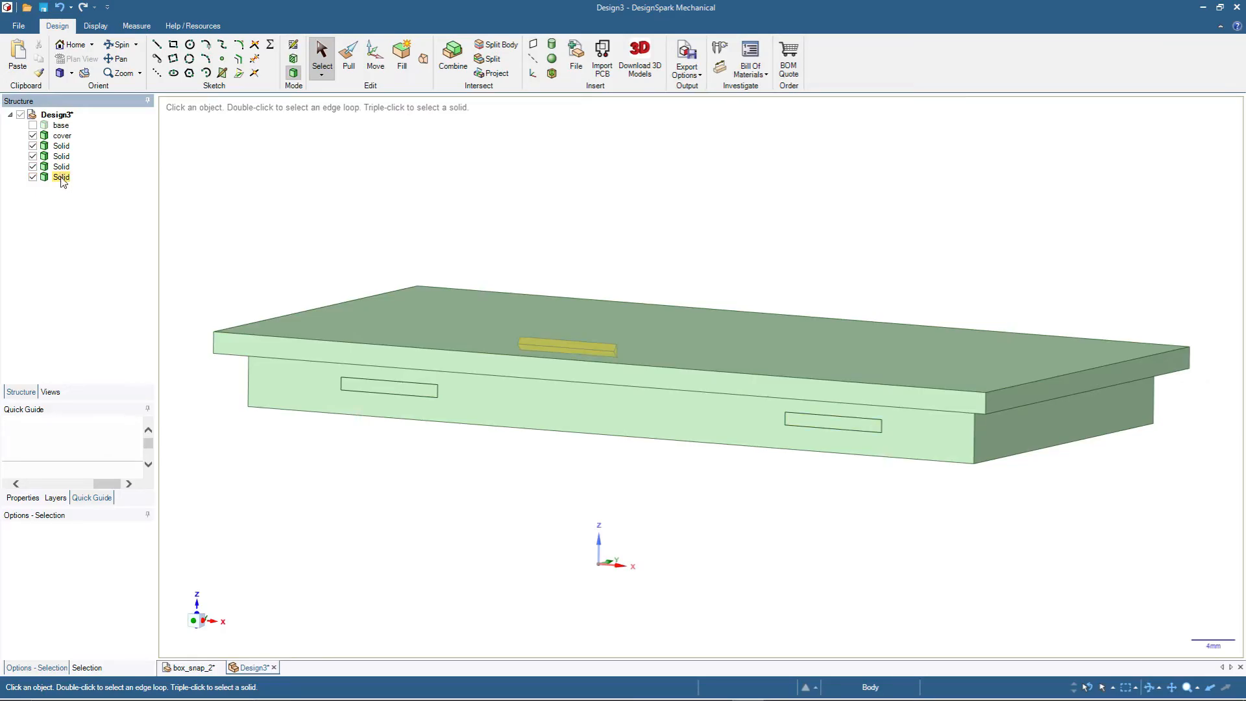
left_click(33, 166)
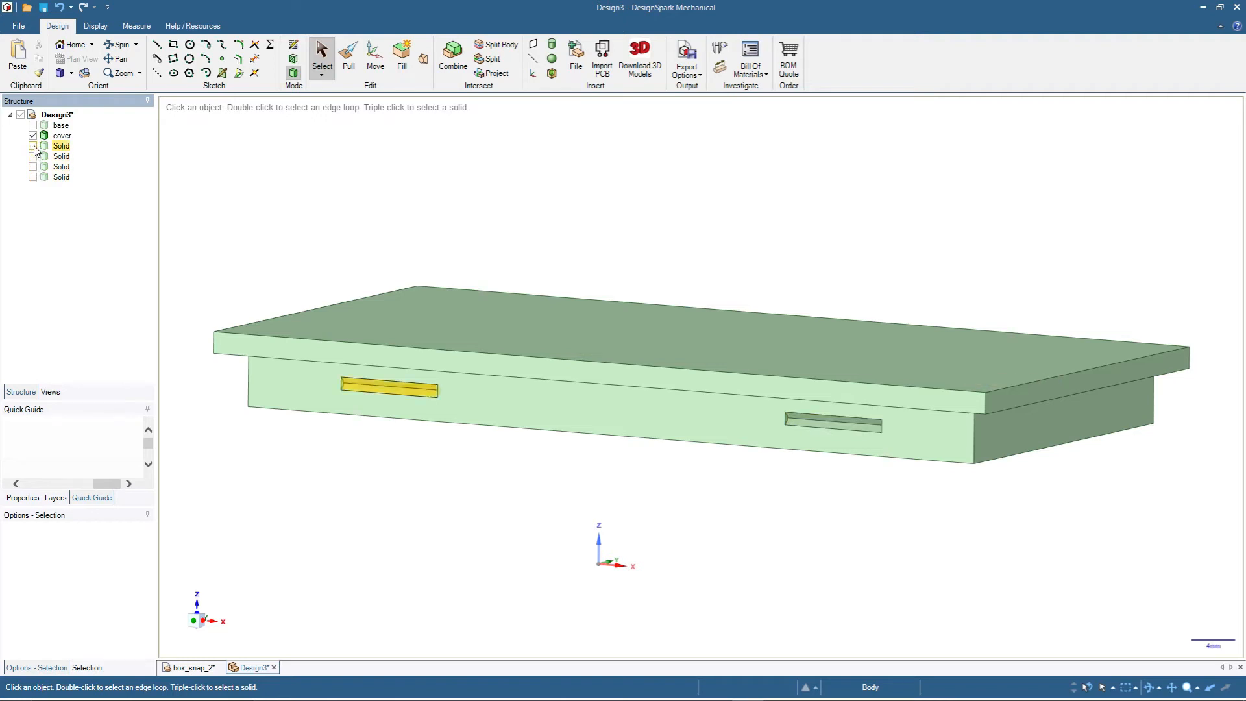
left_click(32, 146)
- Section the cover at a recess's triangular end face and show the base to examine the fit between snap block and recess
middle_click_drag(576, 487, 471, 478)
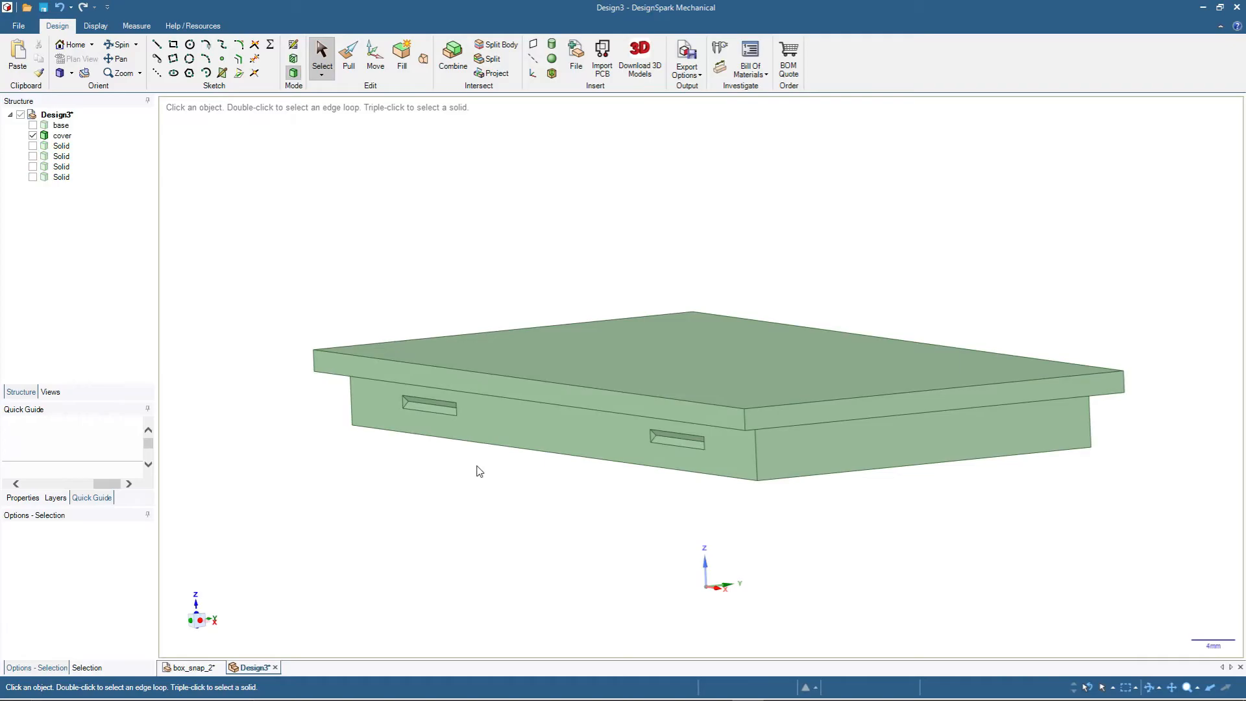
scroll(479, 467, "up", 5)
left_click(263, 286)
left_click(265, 283)
key("k")
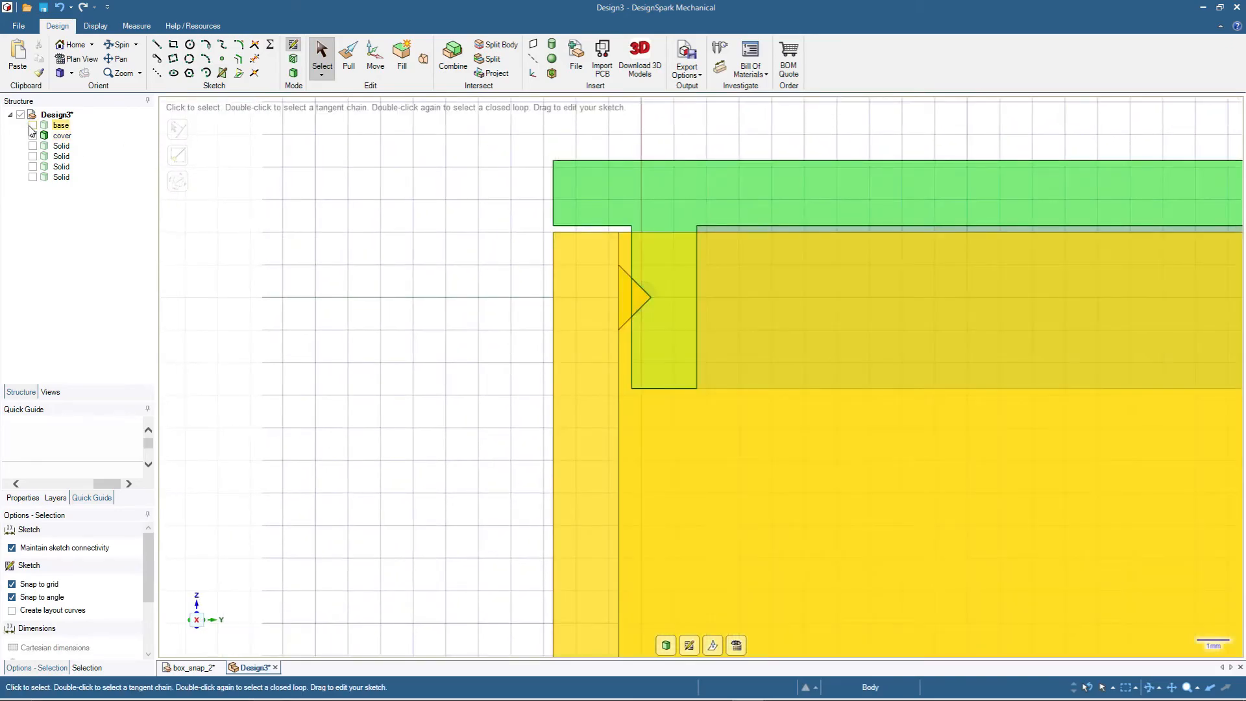
left_click(32, 126)
scroll(652, 297, "up", 3)
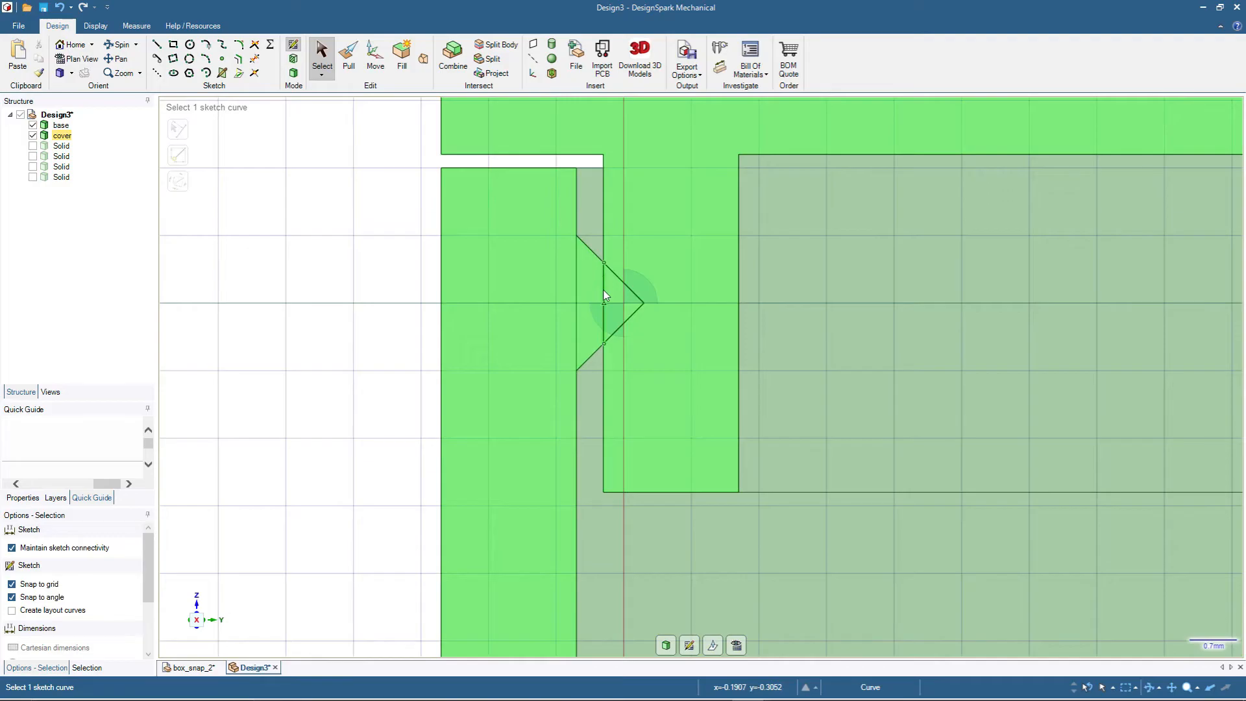
left_click(293, 73)
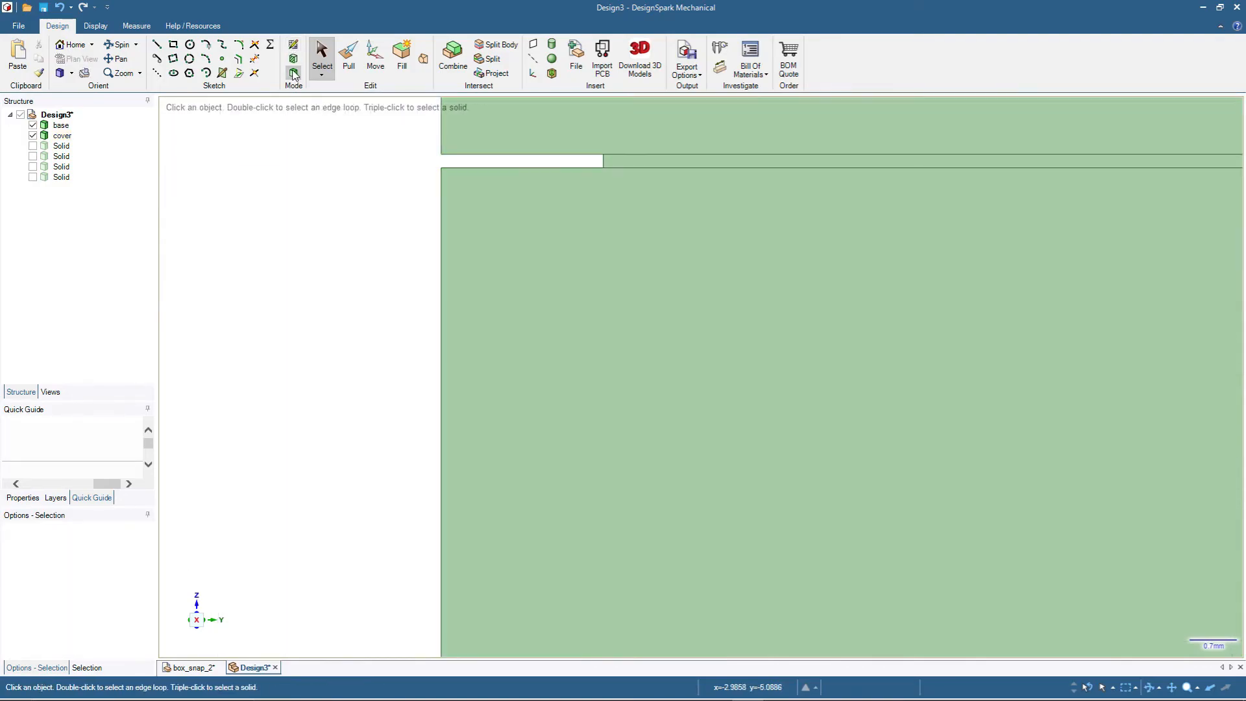
- Hide the base and move one triangular end face of both recesses on the lip's front long side outward by 0.4 mm
left_click(33, 125)
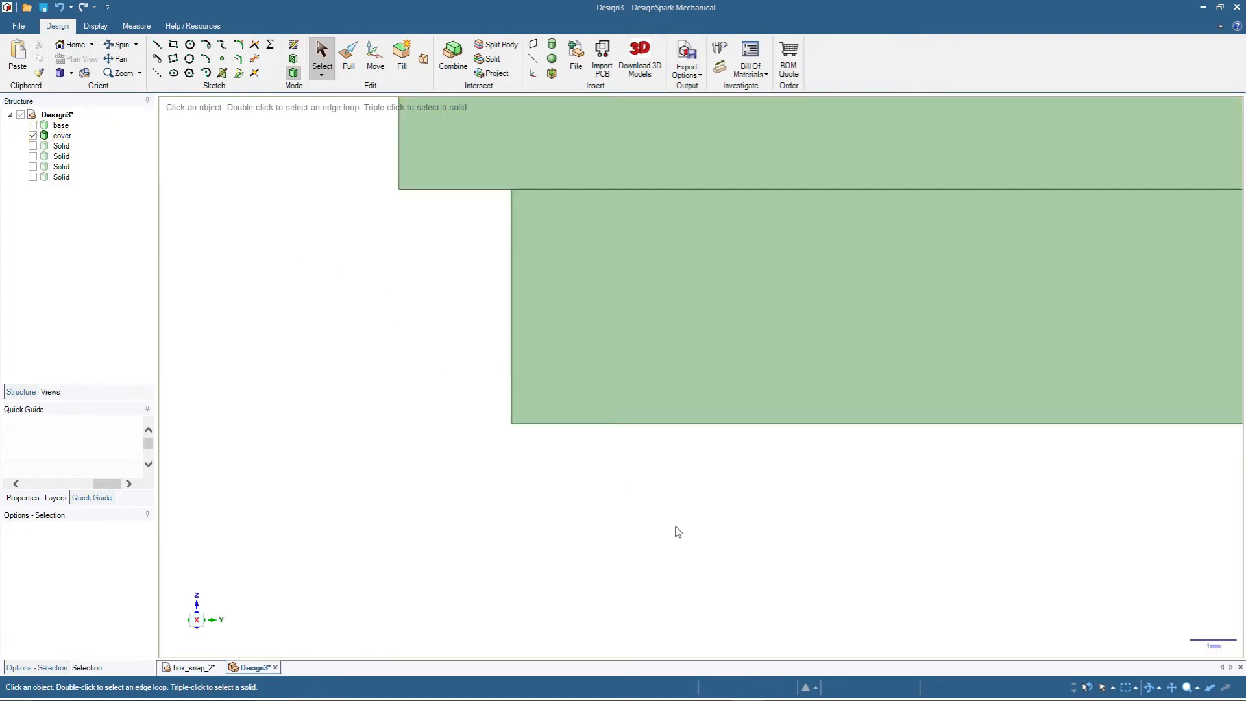
middle_click_drag(724, 514, 883, 388)
scroll(881, 390, "down", 4)
scroll(493, 451, "up", 7)
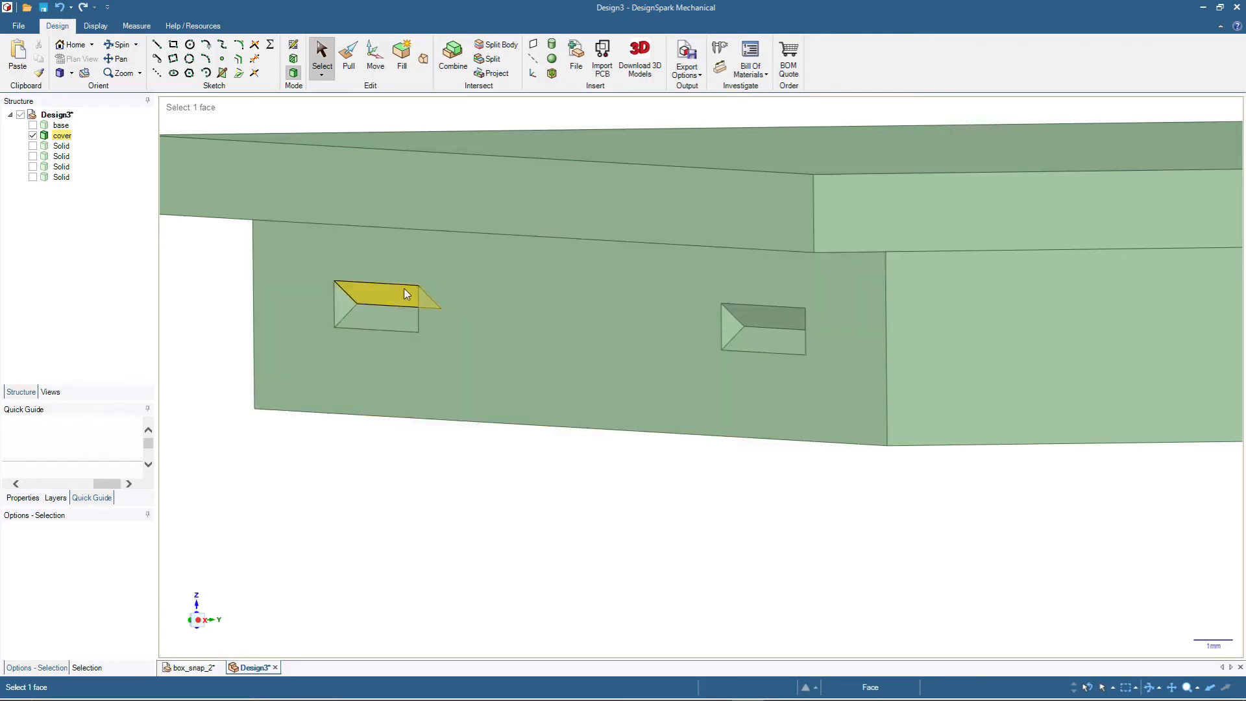
left_click(348, 302)
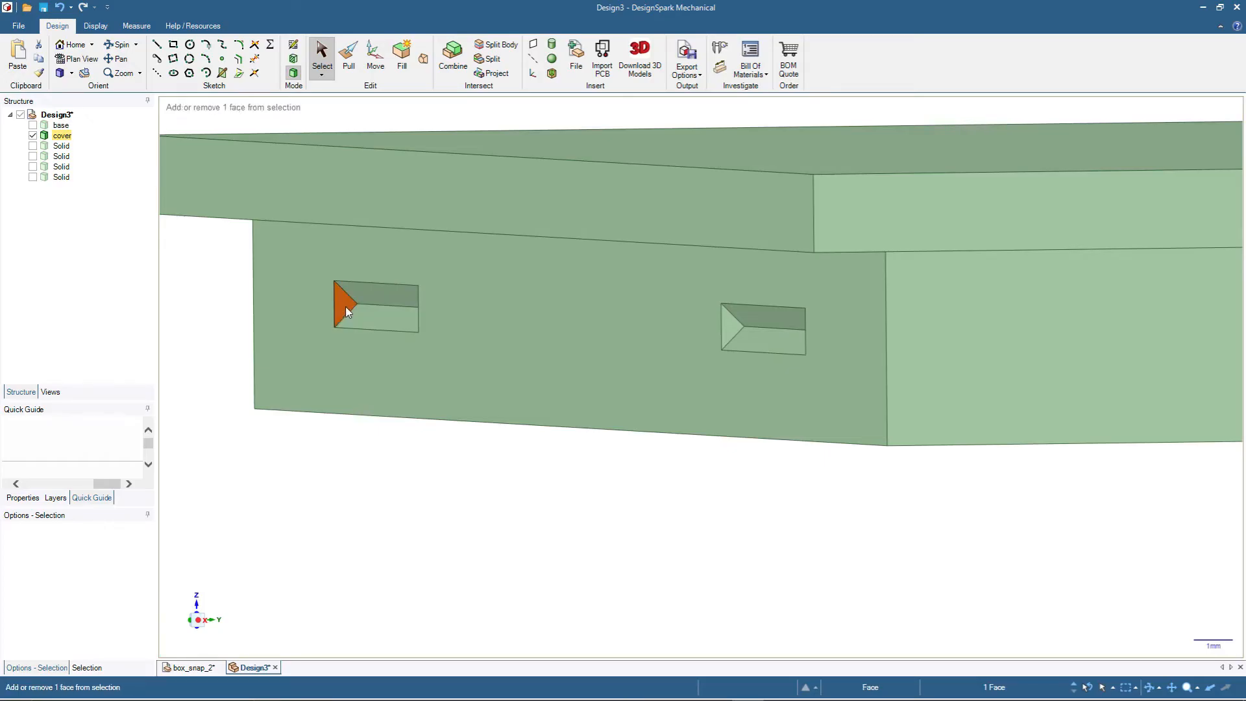
left_click(732, 329, "ctrl")
left_click(374, 62)
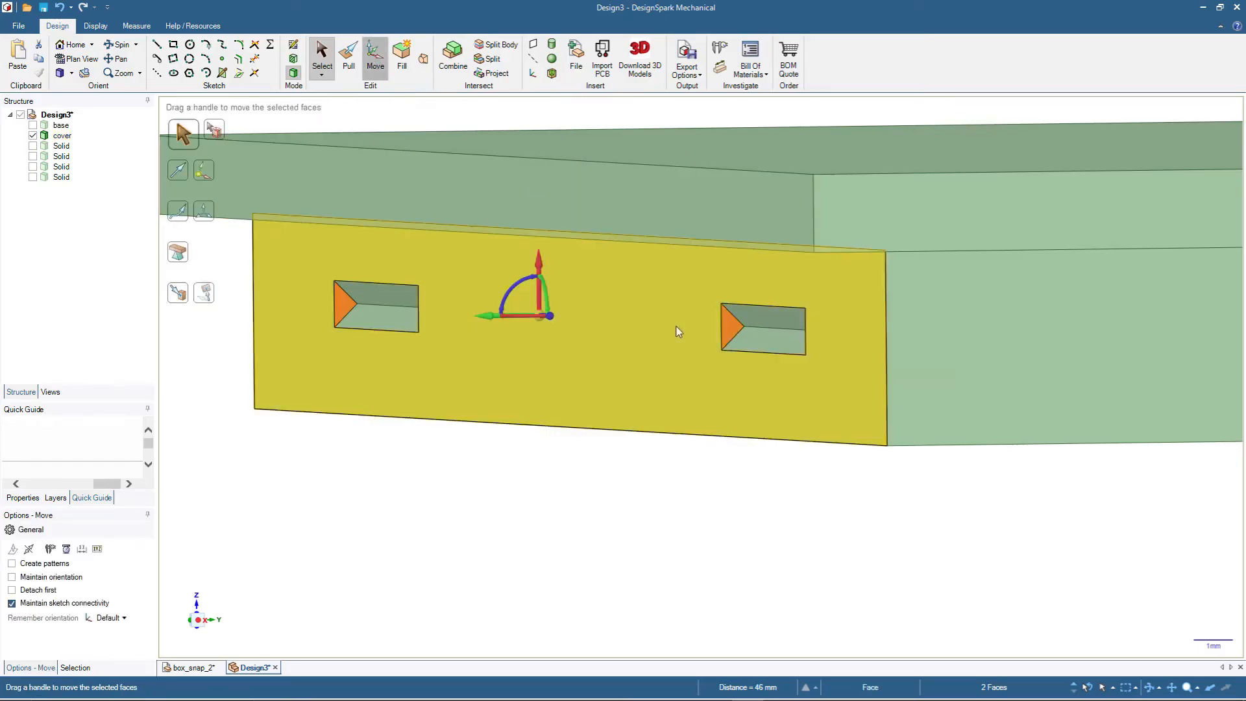
middle_click_drag(726, 385, 551, 446)
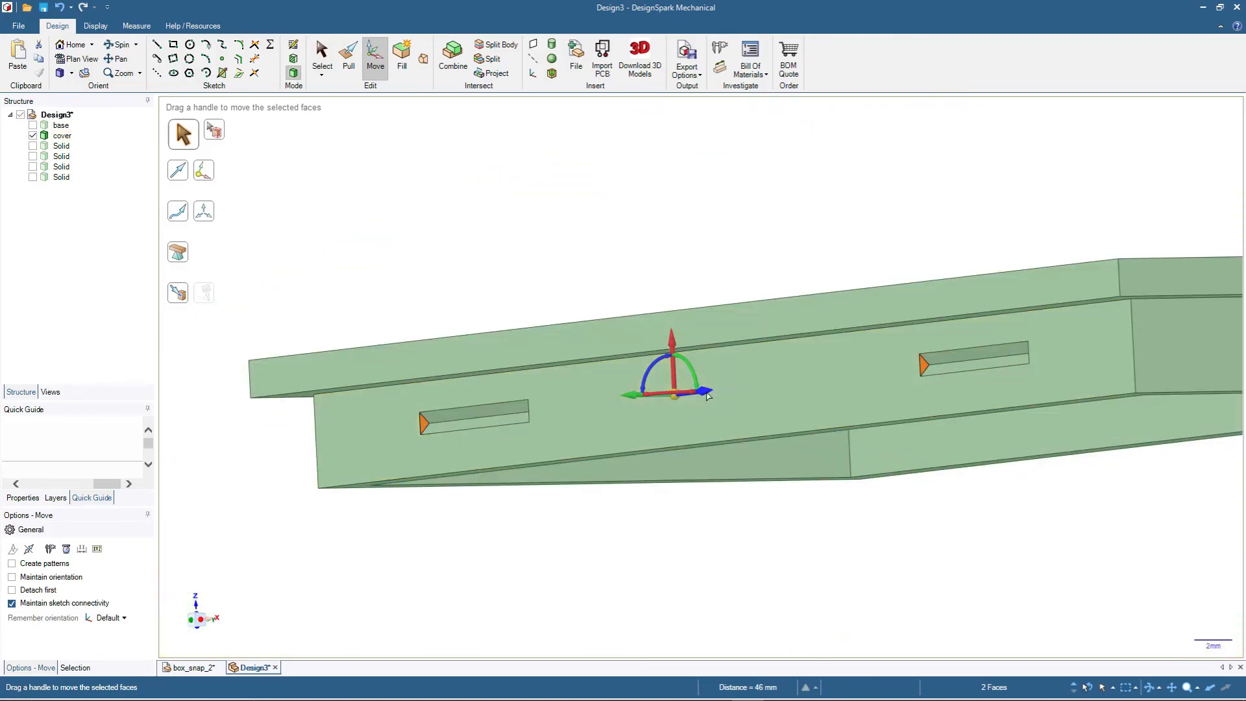
left_click_drag(705, 394, 701, 394)
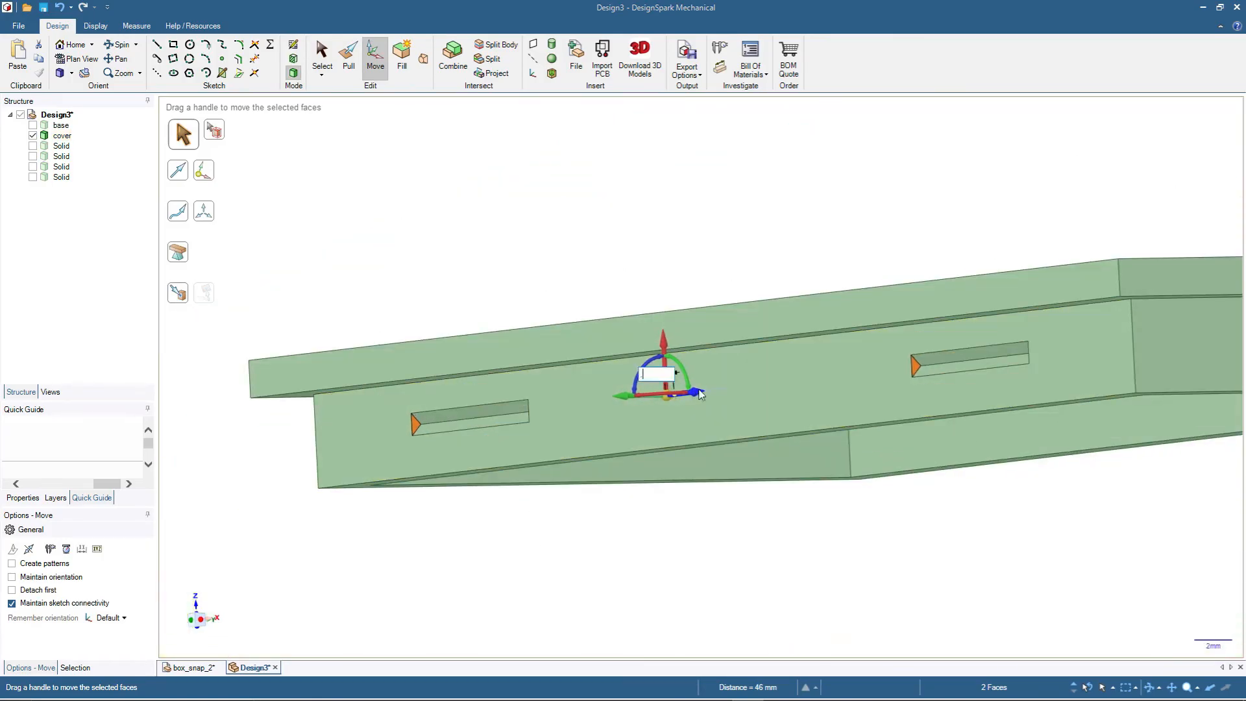
type(".4")
key("Return")
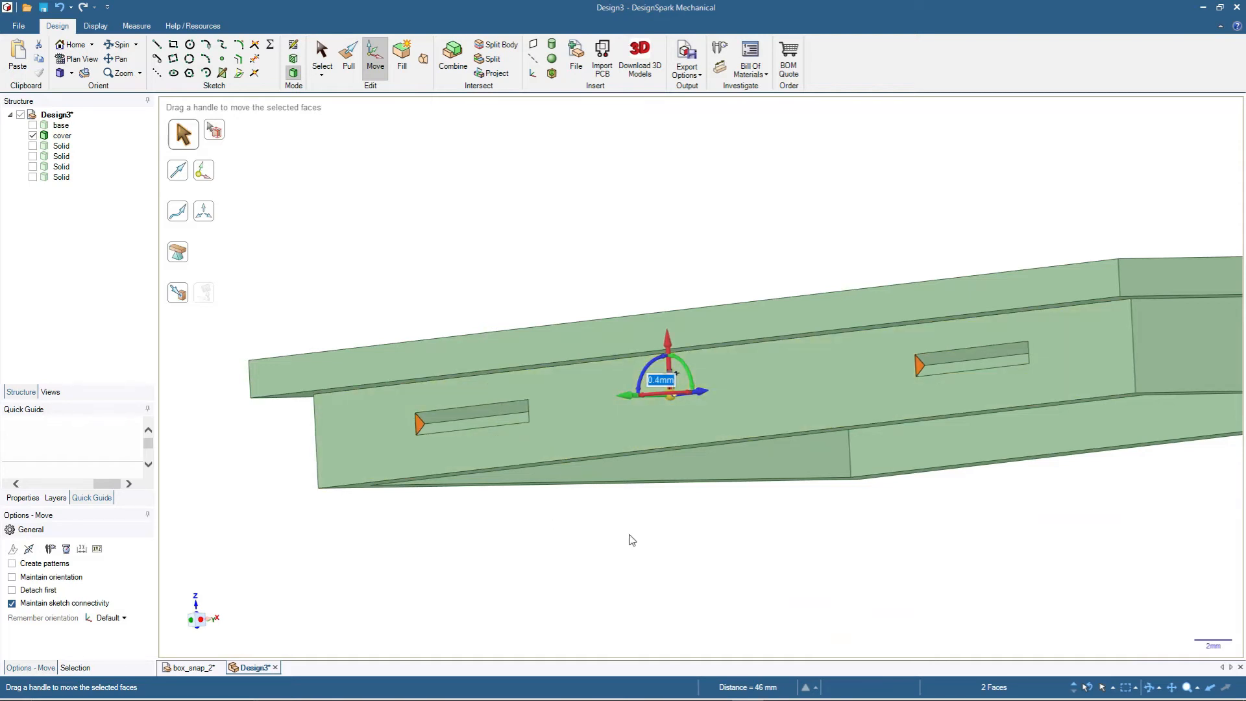
- Move the opposite triangular end faces of the same two recesses outward by 0.4 mm
middle_click_drag(1033, 546, 1127, 538)
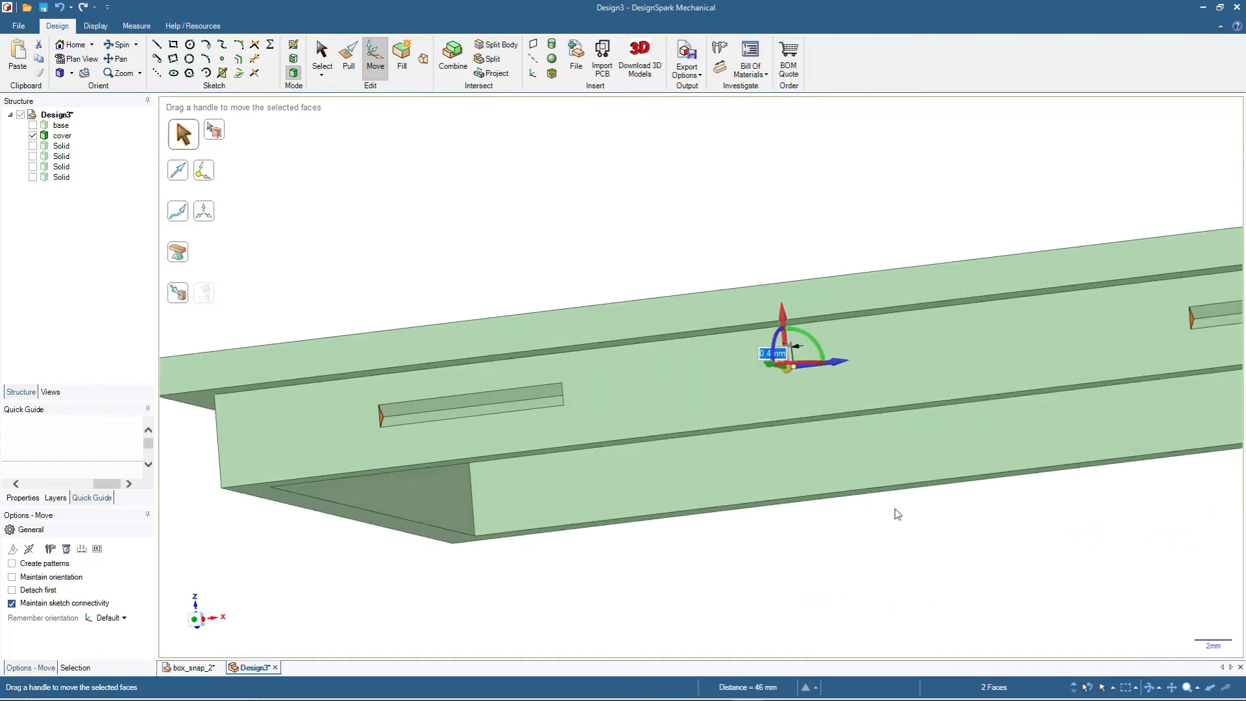
scroll(328, 375, "down", 3)
middle_click_drag(961, 480, 1140, 532)
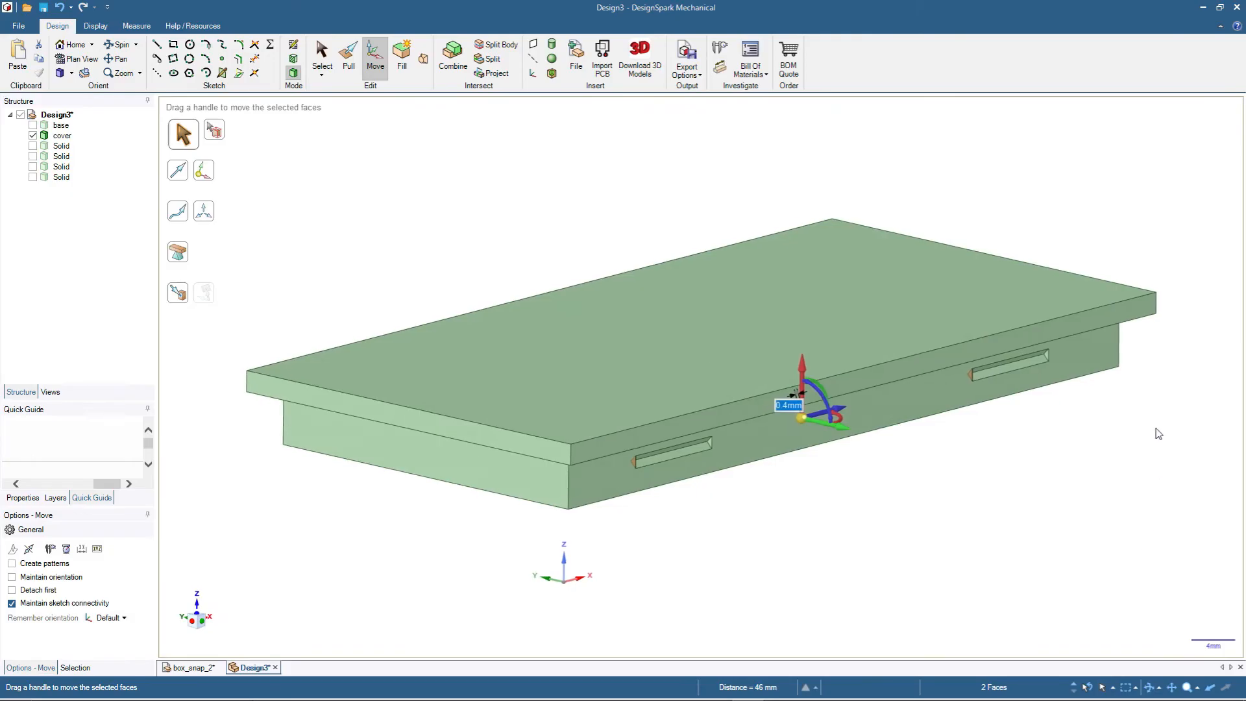
scroll(1000, 332, "up", 3)
scroll(971, 304, "up", 3)
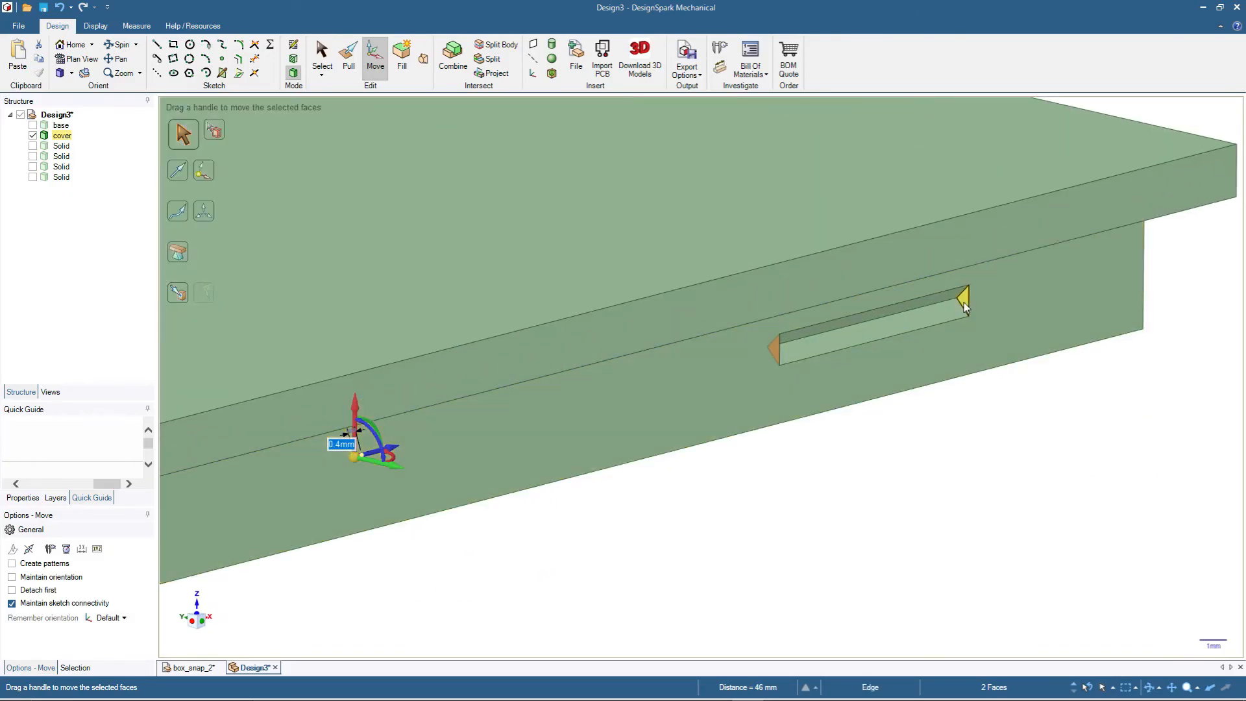
left_click(964, 301)
scroll(1066, 440, "down", 3)
scroll(517, 573, "up", 3)
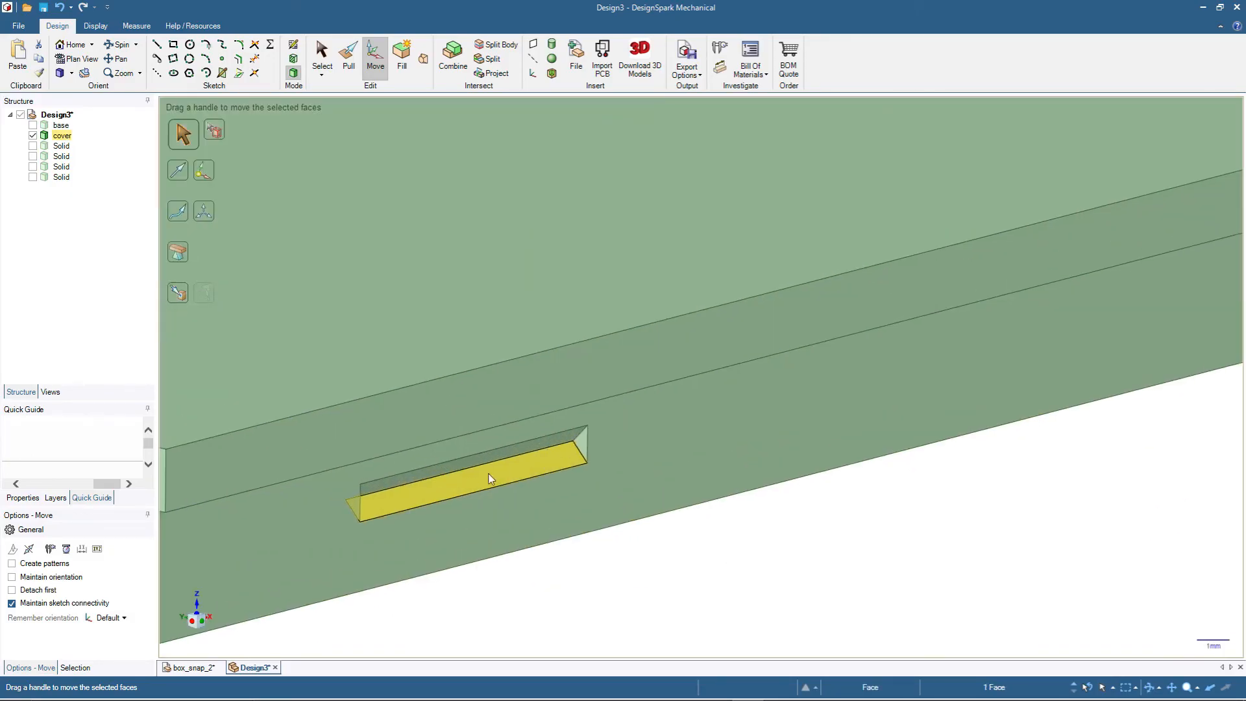
left_click(579, 443, "ctrl")
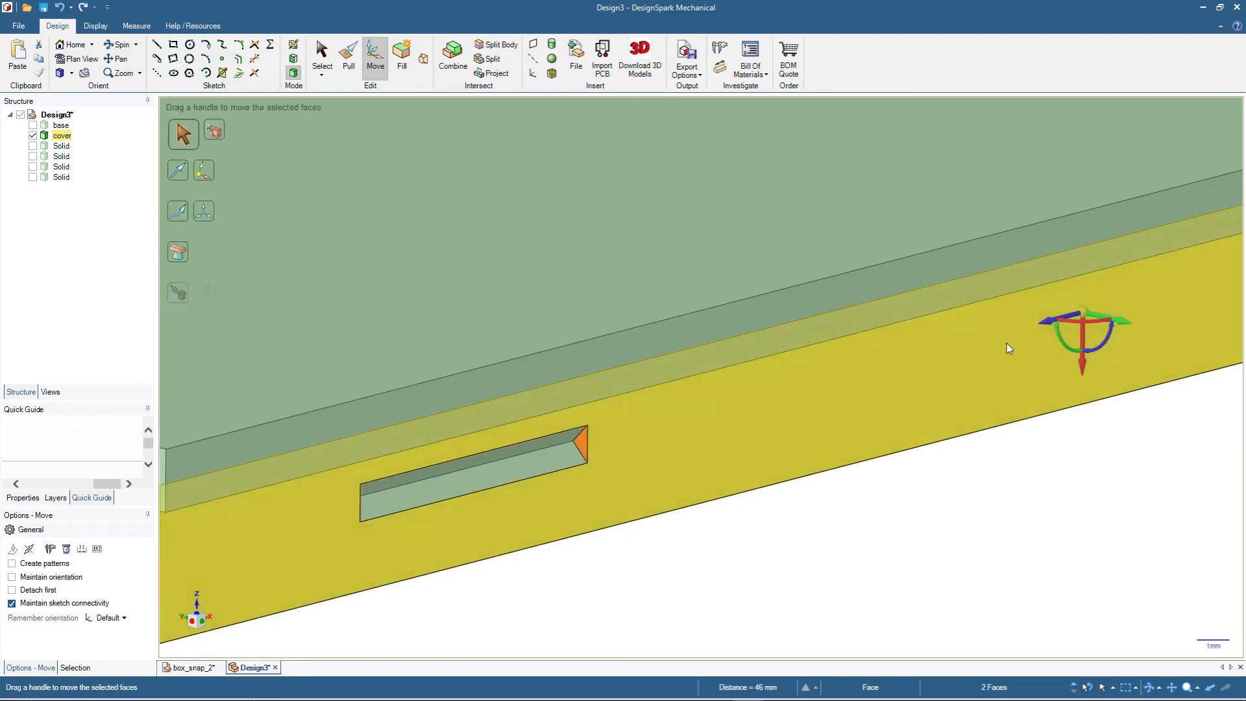
left_click_drag(1049, 327, 1056, 322)
type(".4")
key("Return")
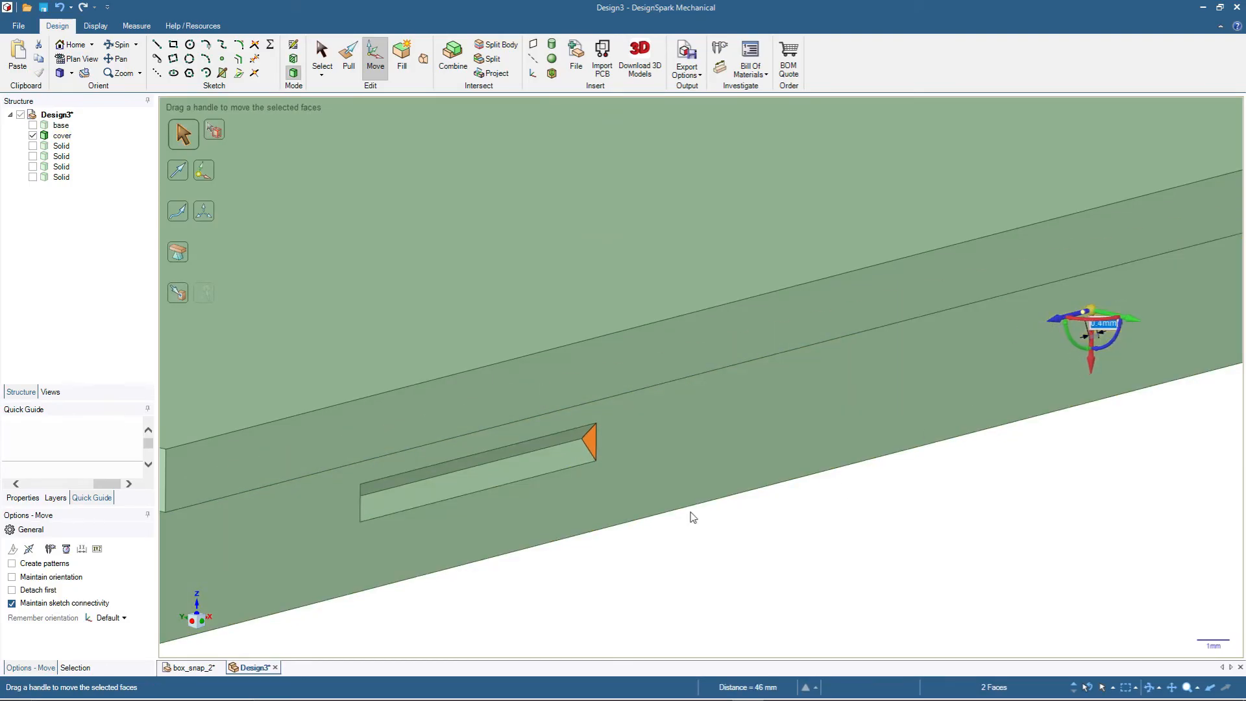
- Move the lower sloped faces of the two front recesses outward by 0.4 mm to add clearance
scroll(617, 501, "down", 5)
scroll(934, 445, "up", 2)
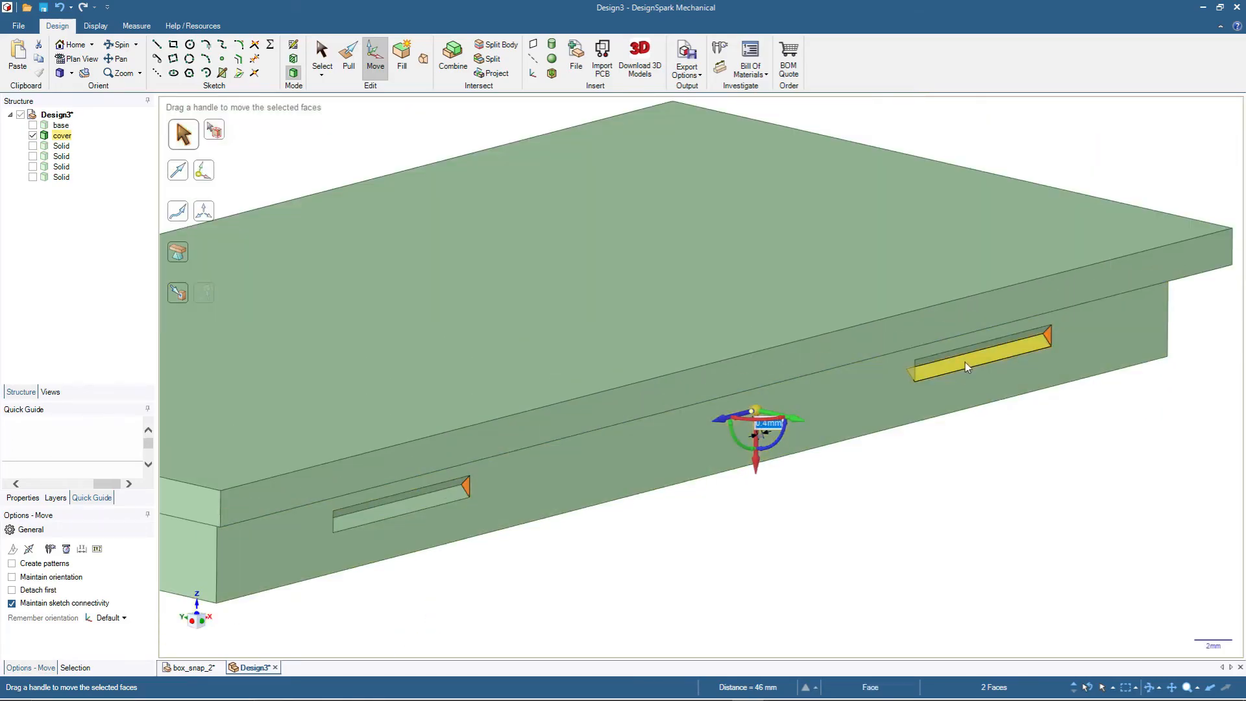
left_click(965, 362)
left_click(395, 508, "ctrl")
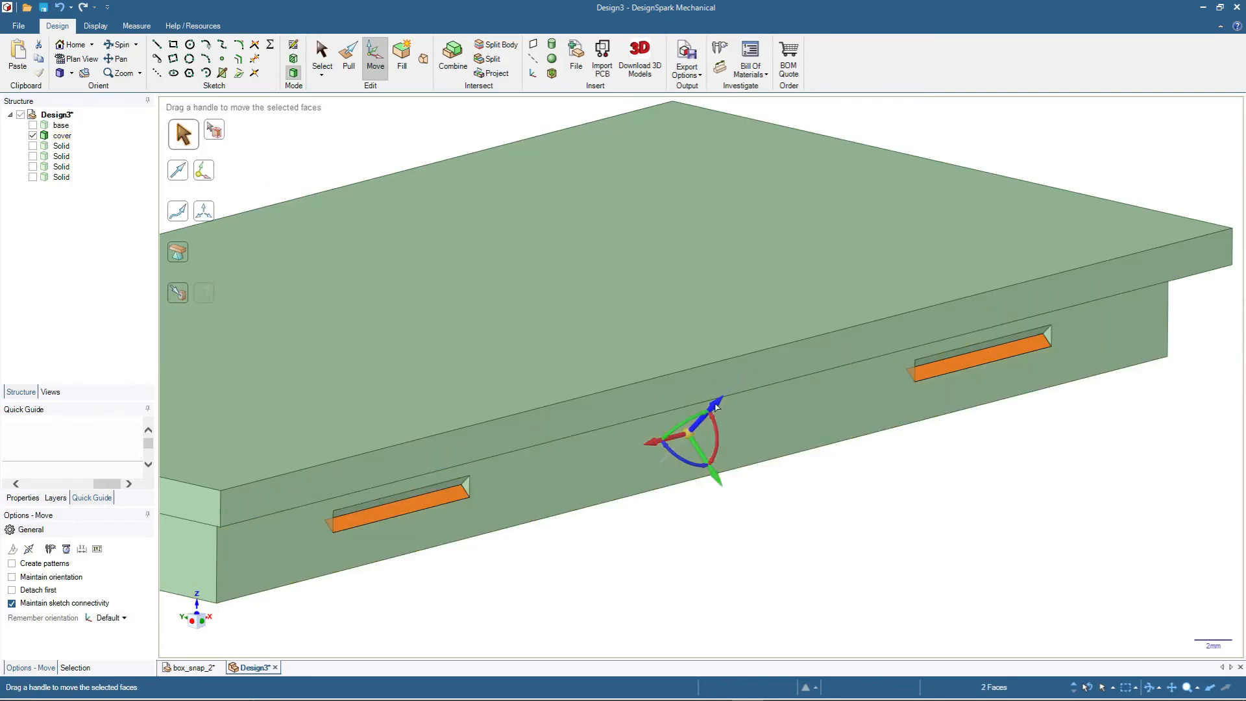
left_click_drag(717, 408, 712, 413)
type(".4")
key("Return")
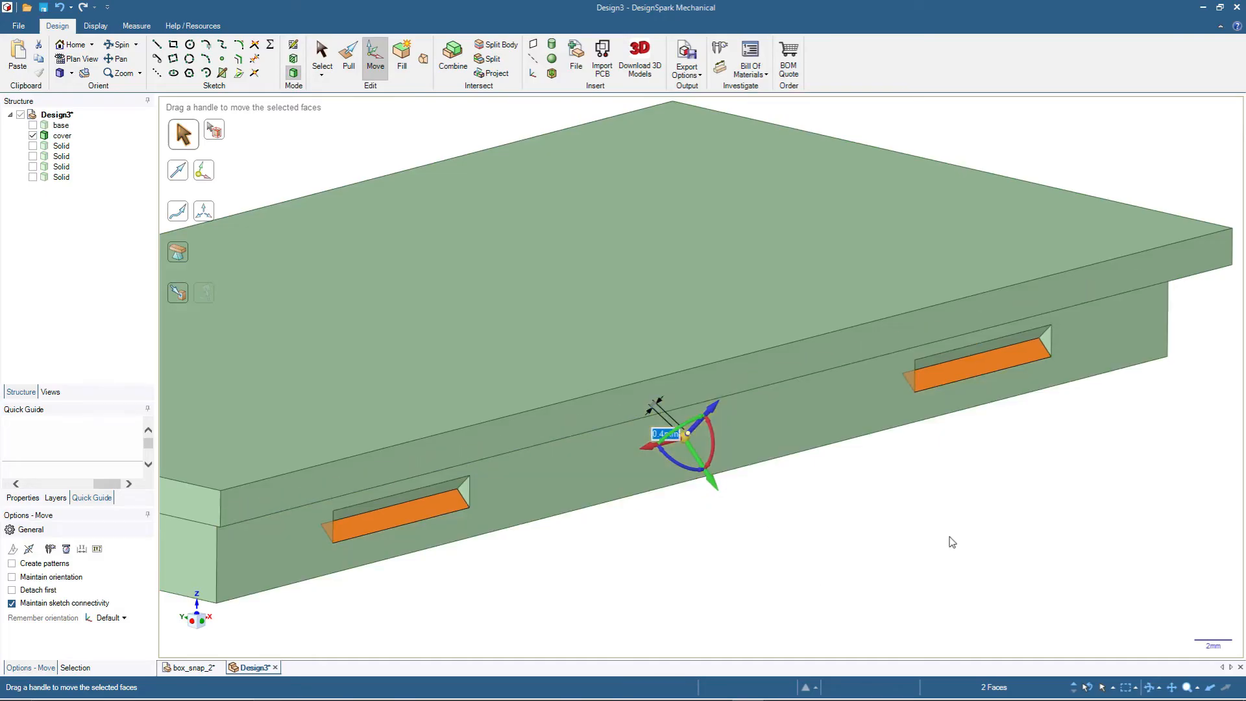
- Move the upper sloped faces of the two front recesses outward by 0.4 mm
middle_click_drag(1039, 513, 974, 287)
left_click(975, 288)
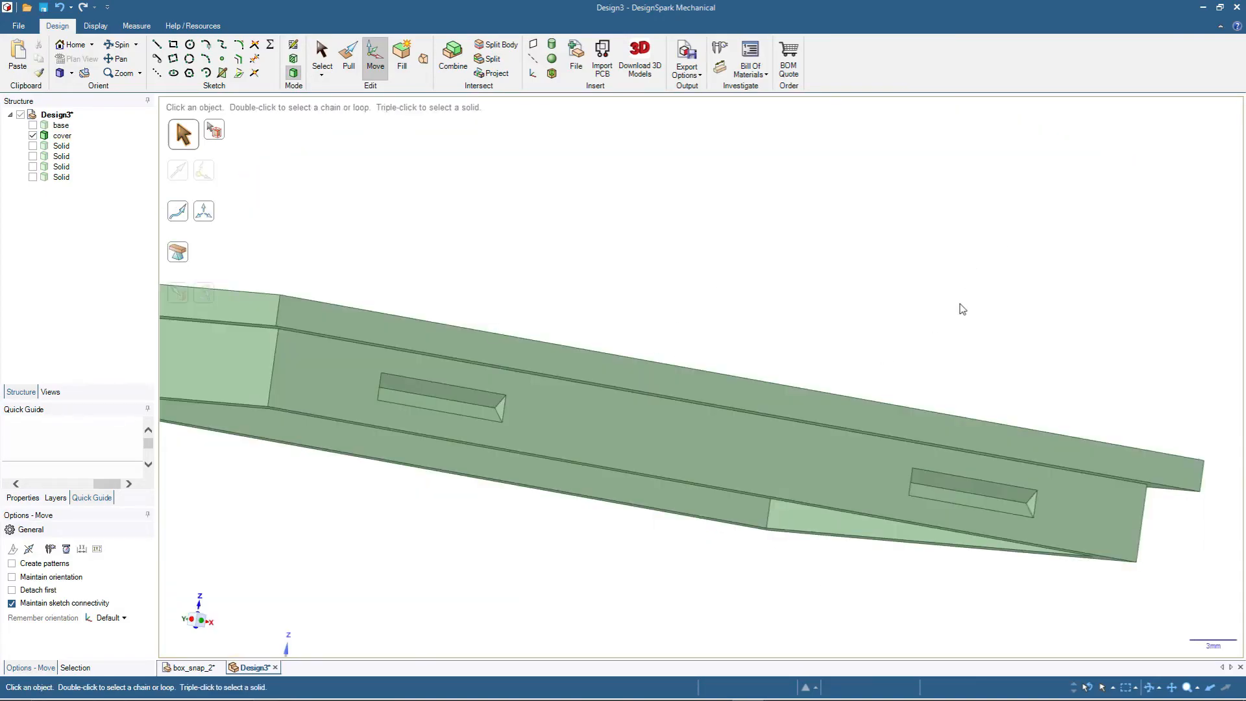
left_click(961, 488)
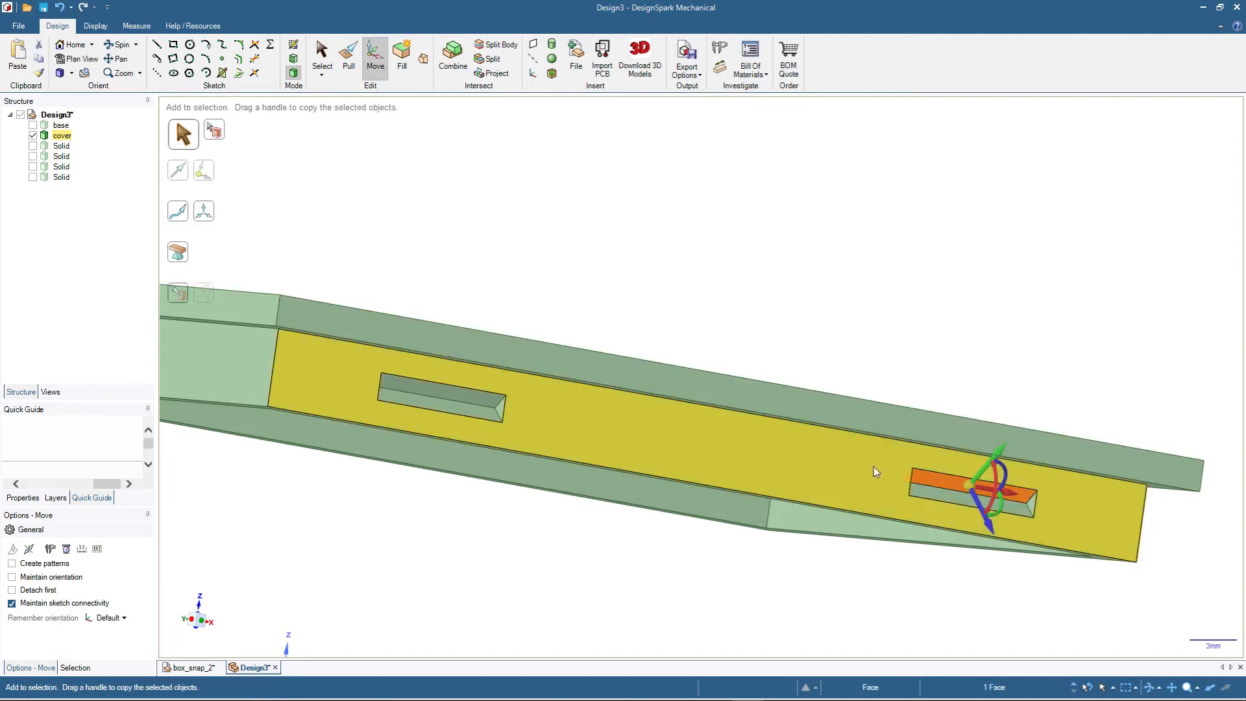
left_click(450, 393, "ctrl")
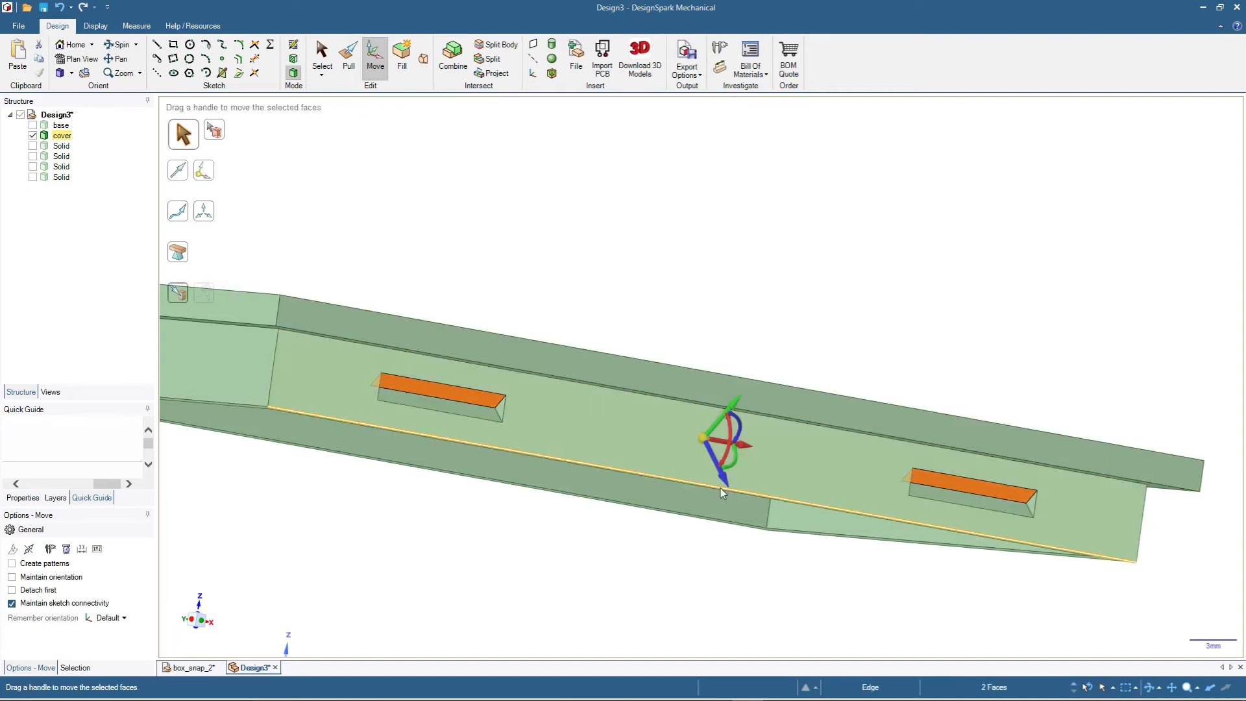
left_click_drag(723, 481, 718, 472)
key("BackSpace")
type("4")
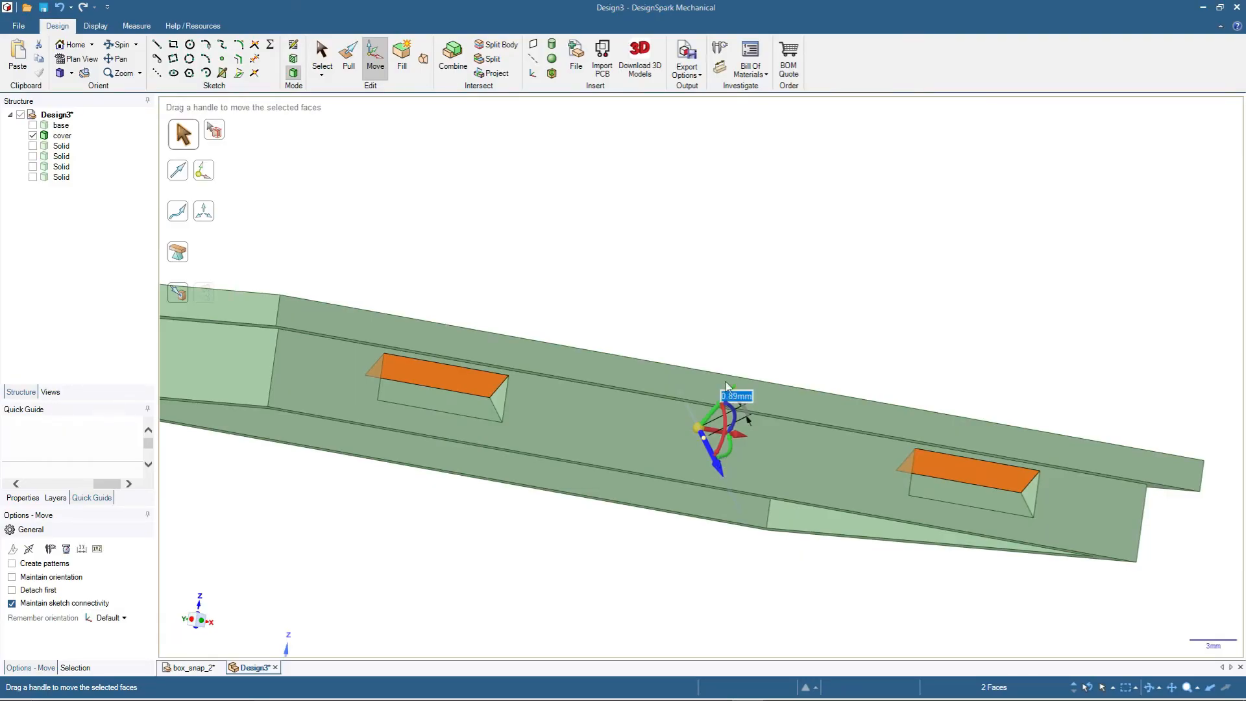
key("Return")
left_click(828, 268)
scroll(842, 281, "down", 2)
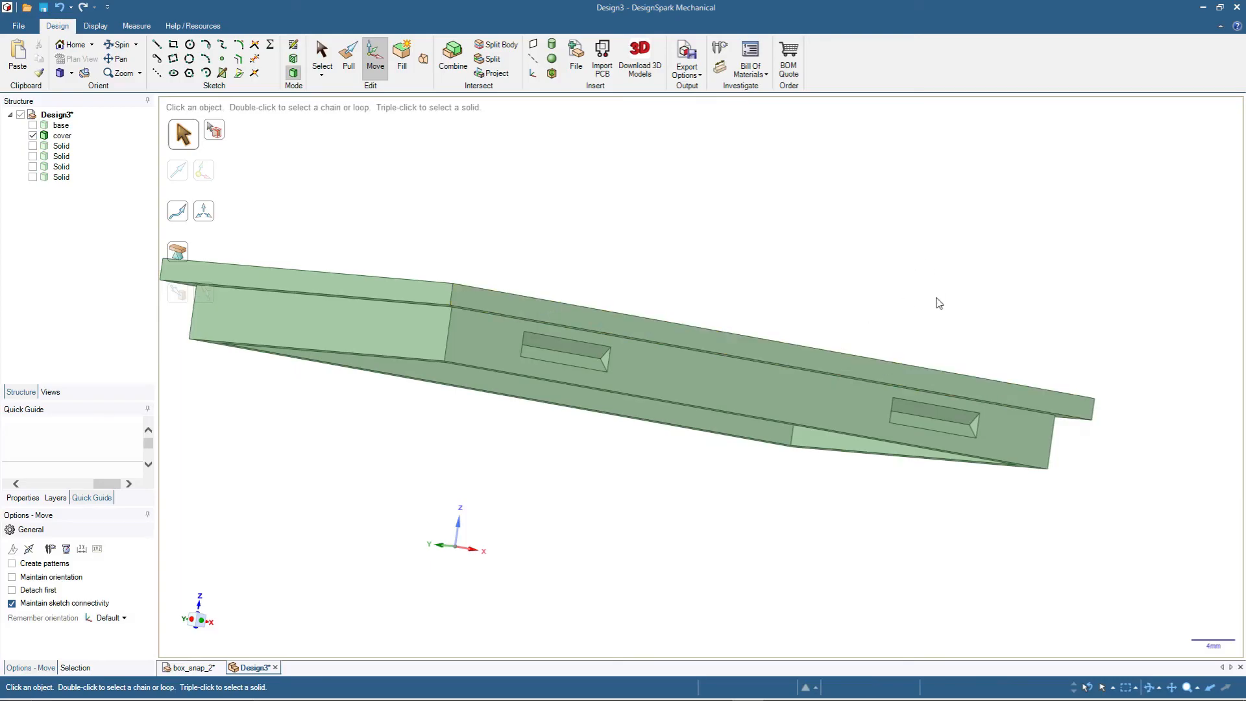
- Move the upper sloped faces of the two recesses on the lip's opposite long side outward by 0.4 mm
middle_click_drag(723, 537, 469, 493)
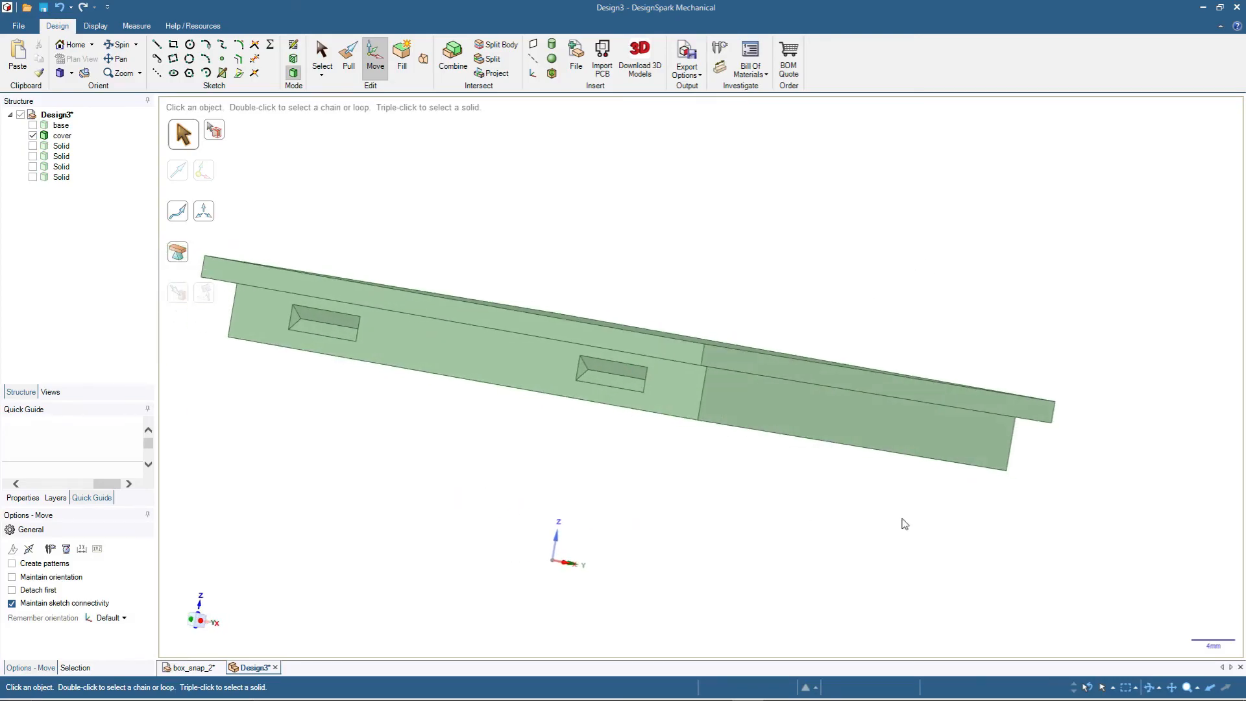
middle_click_drag(547, 494, 731, 495)
scroll(534, 324, "up", 8)
left_click(629, 484)
scroll(626, 452, "down", 5)
scroll(1037, 479, "up", 8)
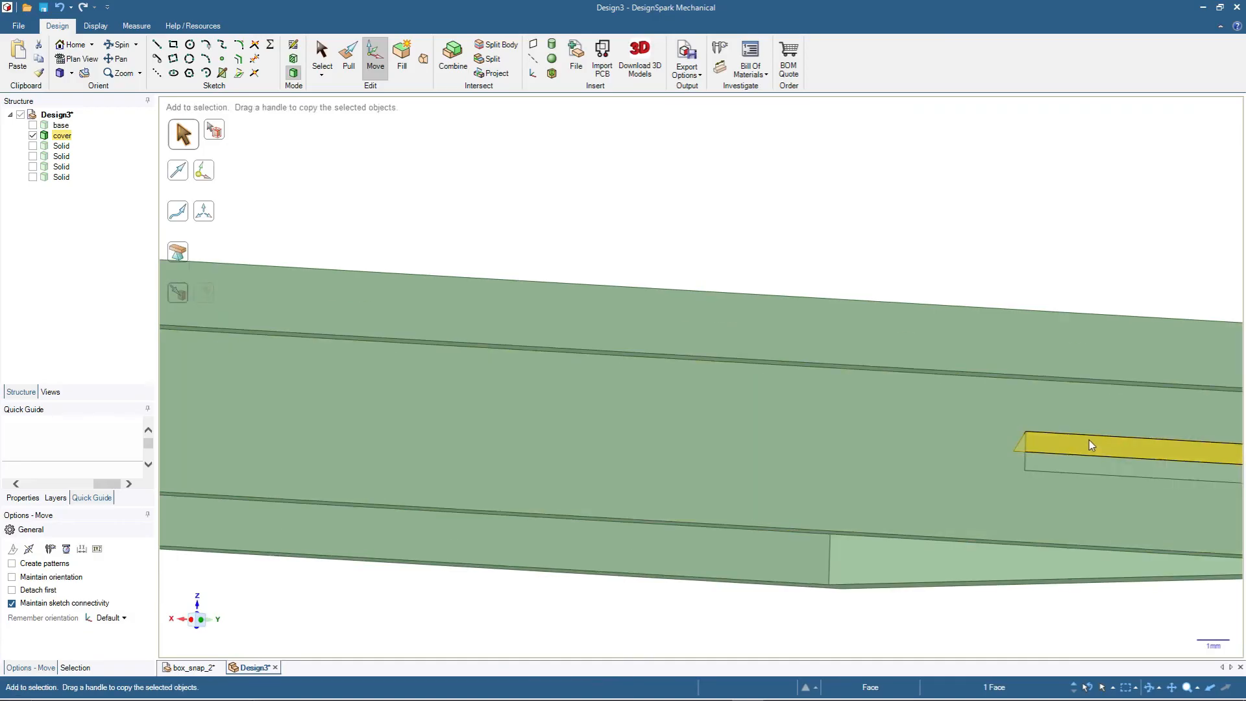
left_click(1089, 440, "ctrl")
left_click_drag(575, 454, 568, 442)
- Move the lower sloped faces of the two recesses on that opposite side outward by 0.4 mm
left_click(1136, 465)
scroll(1136, 465, "down", 4)
left_click(482, 355, "ctrl")
scroll(481, 355, "down", 4)
scroll(844, 390, "up", 4)
scroll(424, 309, "up", 3)
left_click_drag(605, 296, 599, 340)
- Move one triangular end face of both recesses on that side outward by 0.4 mm
left_click(424, 309)
scroll(424, 309, "down", 3)
scroll(896, 311, "up", 3)
left_click(1050, 371, "ctrl")
left_click(956, 580)
- Move the remaining triangular end faces of these two recesses outward by 0.4 mm
scroll(773, 492, "down", 5)
middle_click_drag(773, 493, 595, 422)
scroll(607, 424, "up", 3)
left_click(919, 430)
scroll(396, 313, "up", 3)
left_click(404, 314, "ctrl")
left_click_drag(911, 423, 897, 420)
left_click(545, 529)
- Check the length of the lower edge of one enlarged recess on the cover's lip
scroll(545, 528, "down", 5)
middle_click_drag(539, 528, 610, 558)
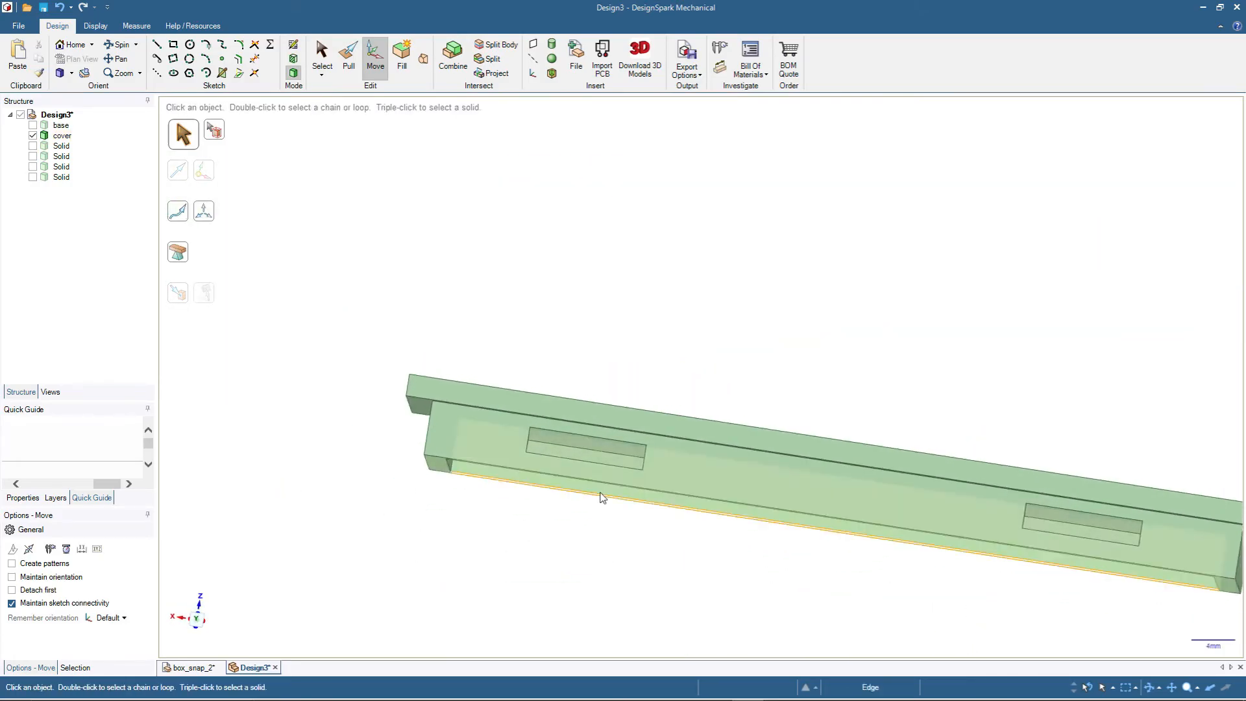
left_click(621, 470)
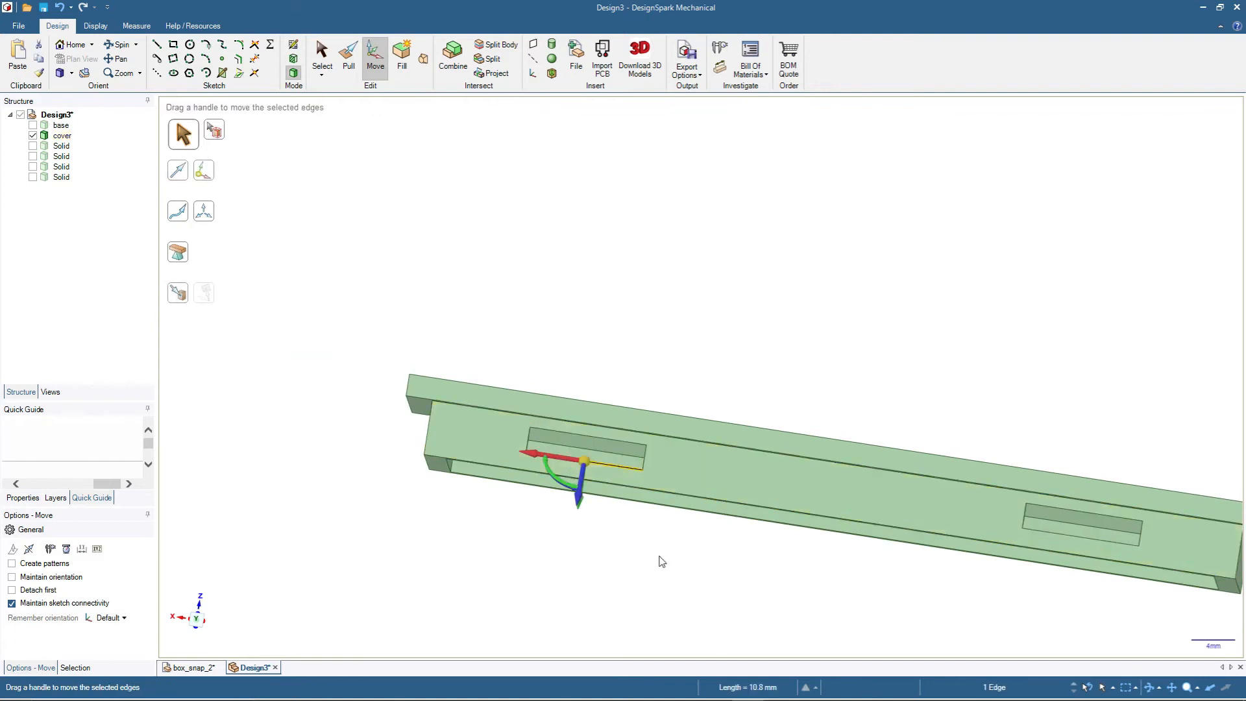
left_click(621, 552)
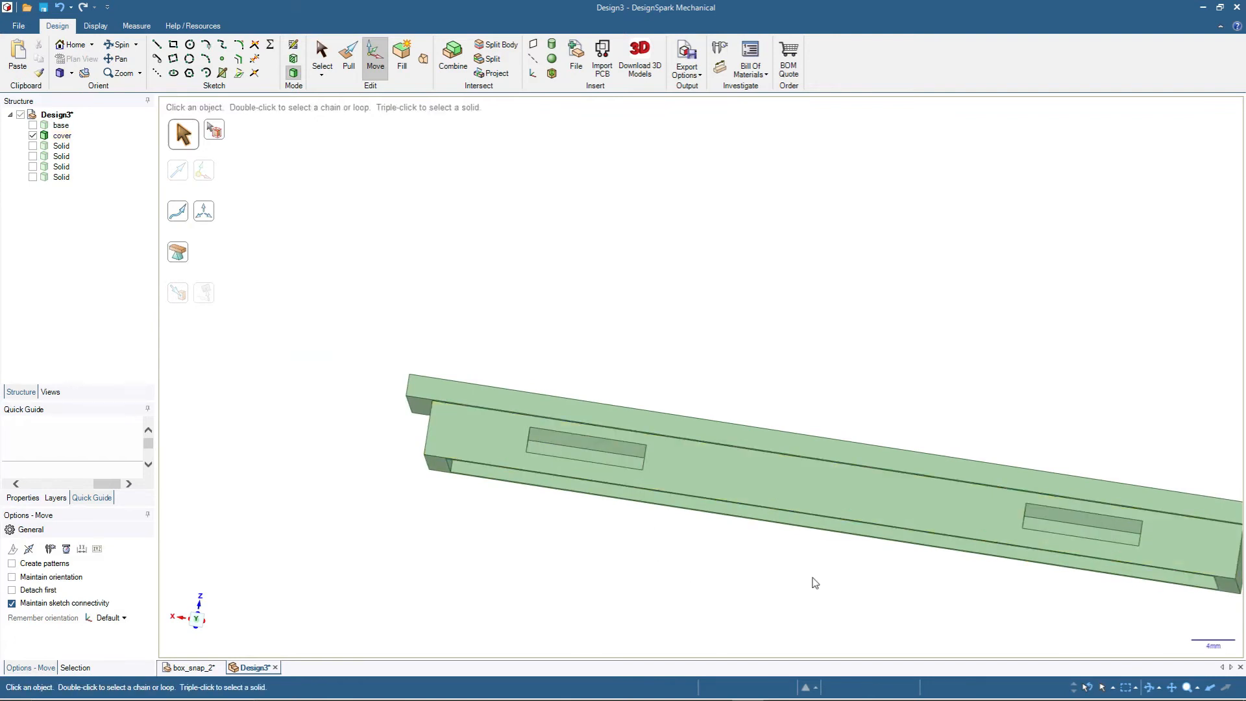
- Show the base instead of the cover and section it at the triangular end face of a snap block
middle_click_drag(559, 449, 445, 410)
middle_click_drag(740, 325, 793, 350)
left_click(33, 125)
left_click(34, 135)
scroll(604, 411, "up", 3)
middle_click_drag(630, 339, 519, 390)
scroll(667, 287, "down", 3)
scroll(530, 469, "up", 3)
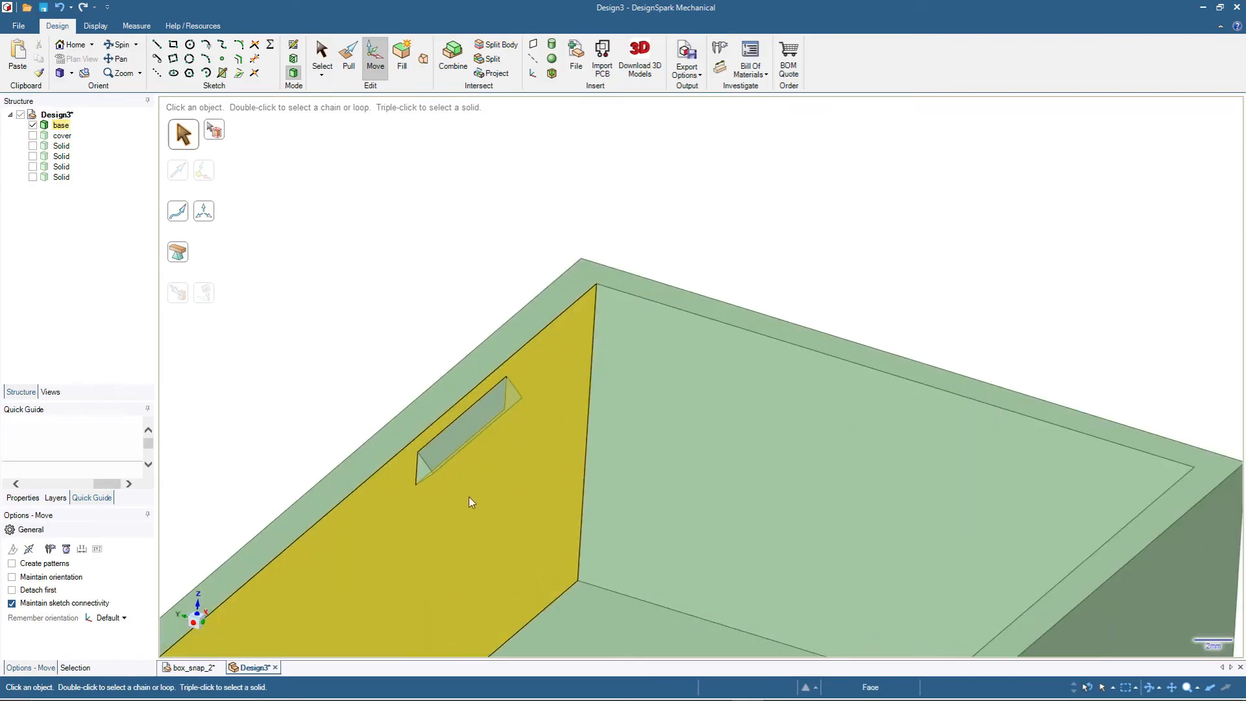
left_click(425, 472)
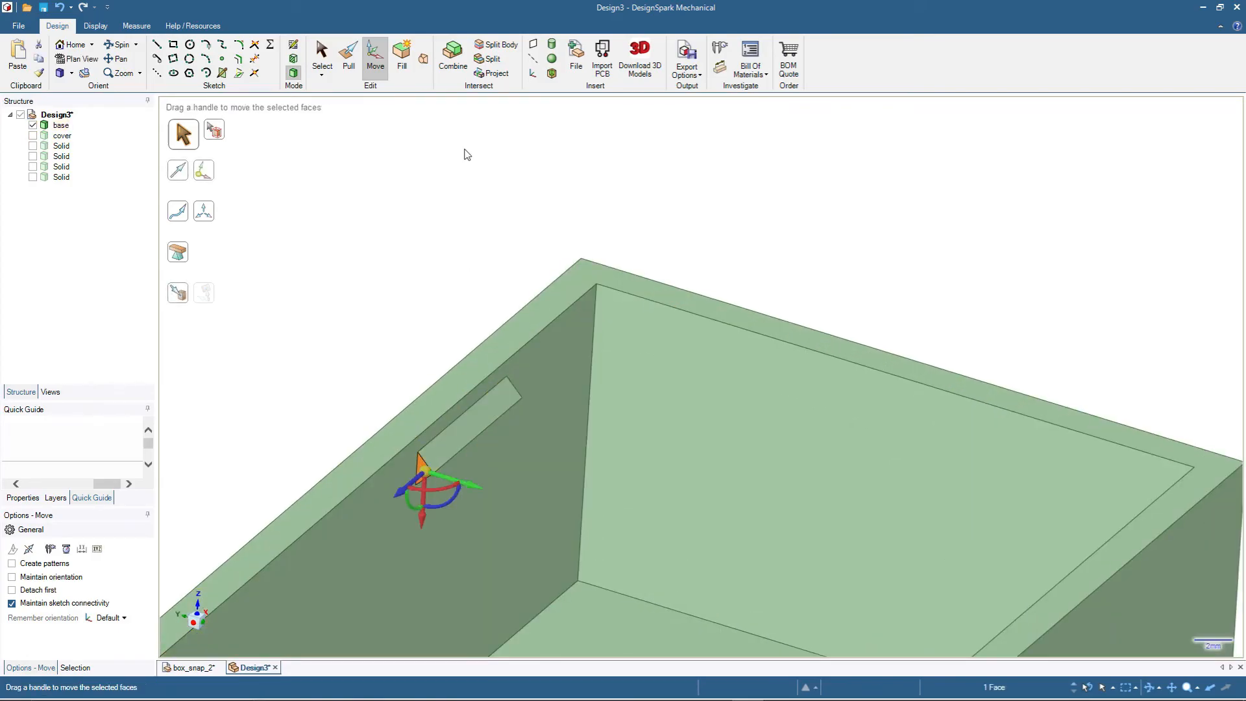
key("k")
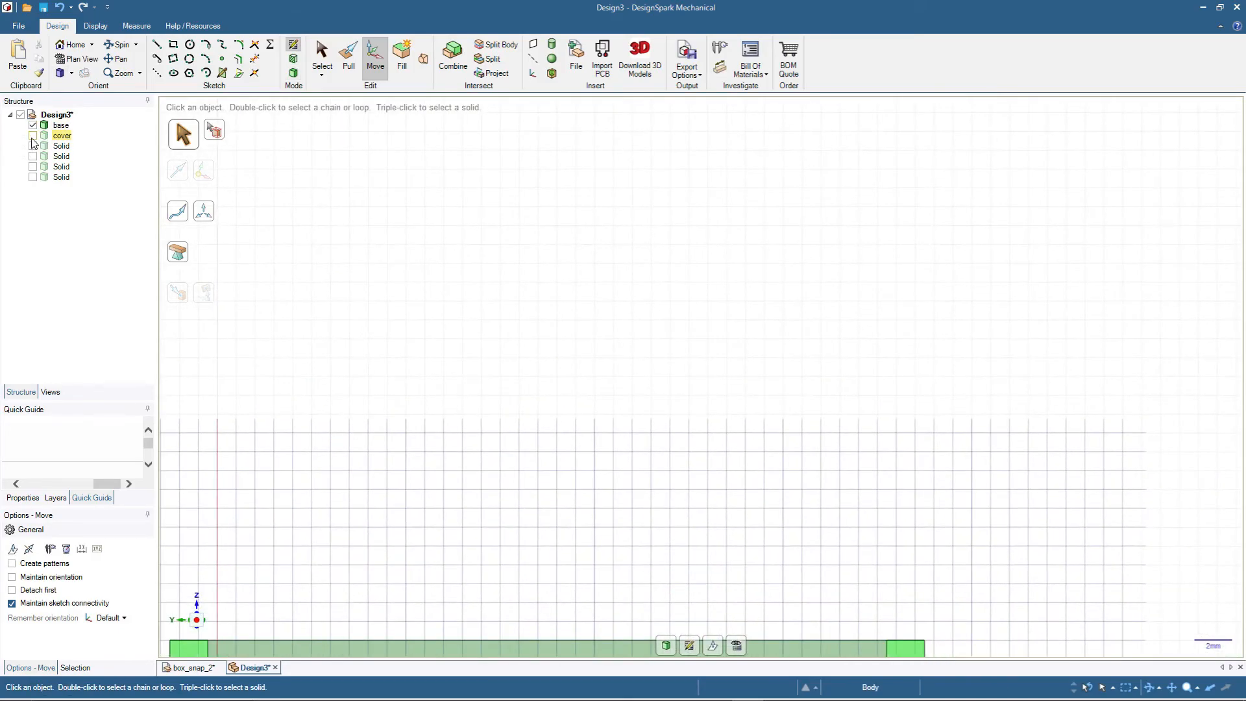
- Show the cover in the section view and examine the clearance between the snap block and its recess
left_click(33, 135)
scroll(718, 376, "up", 5)
scroll(399, 361, "up", 2)
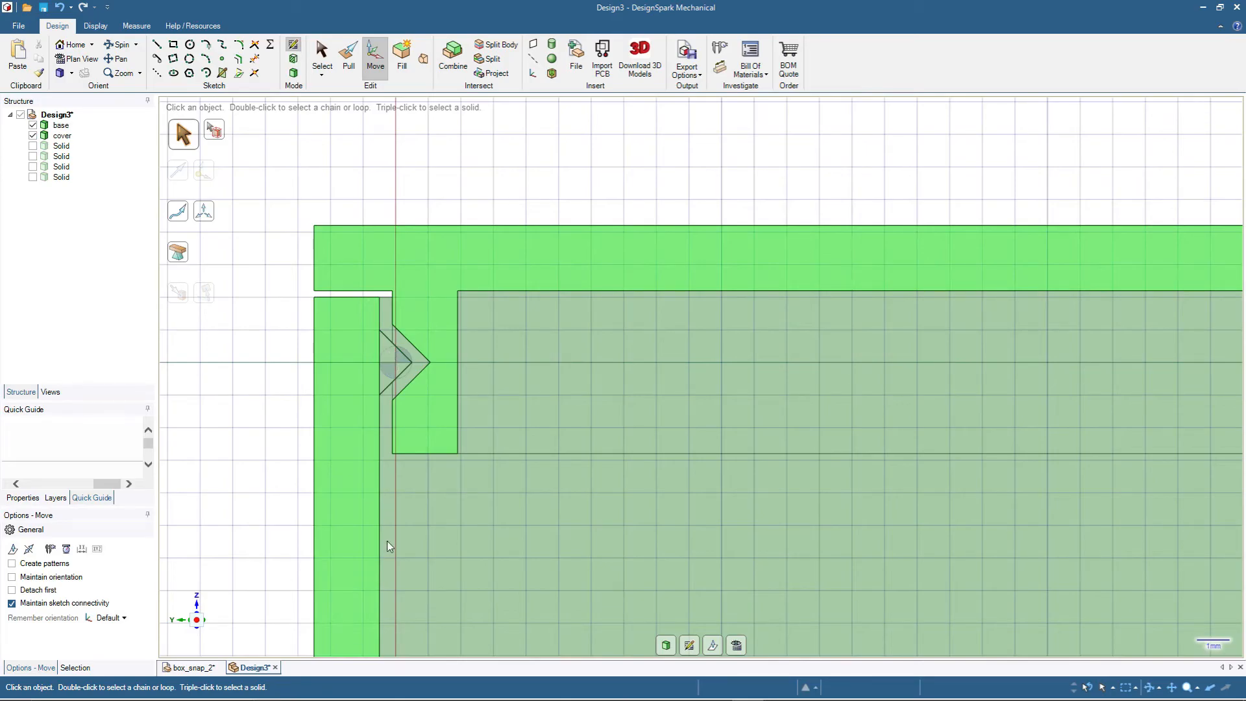
- Hide the cover, return to 3D mode and move the sloped faces of one snap block down by 0.2 mm
left_click(32, 136)
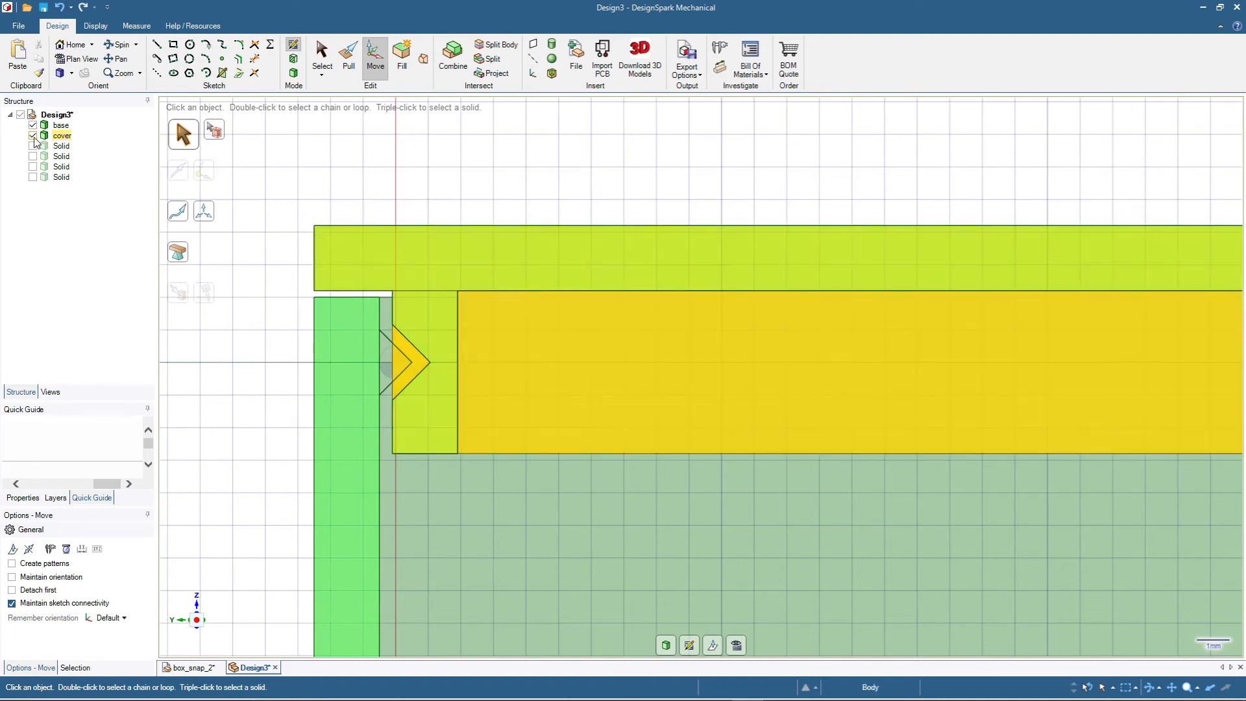
scroll(402, 293, "down", 3)
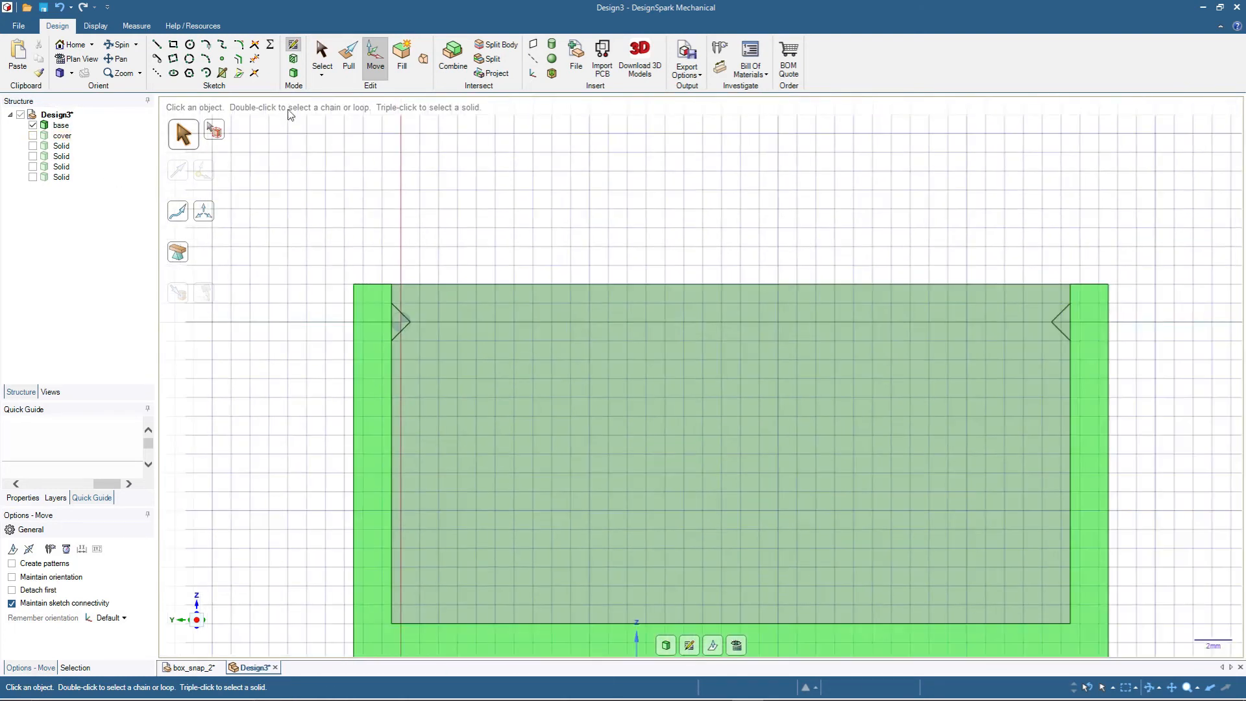
left_click(294, 73)
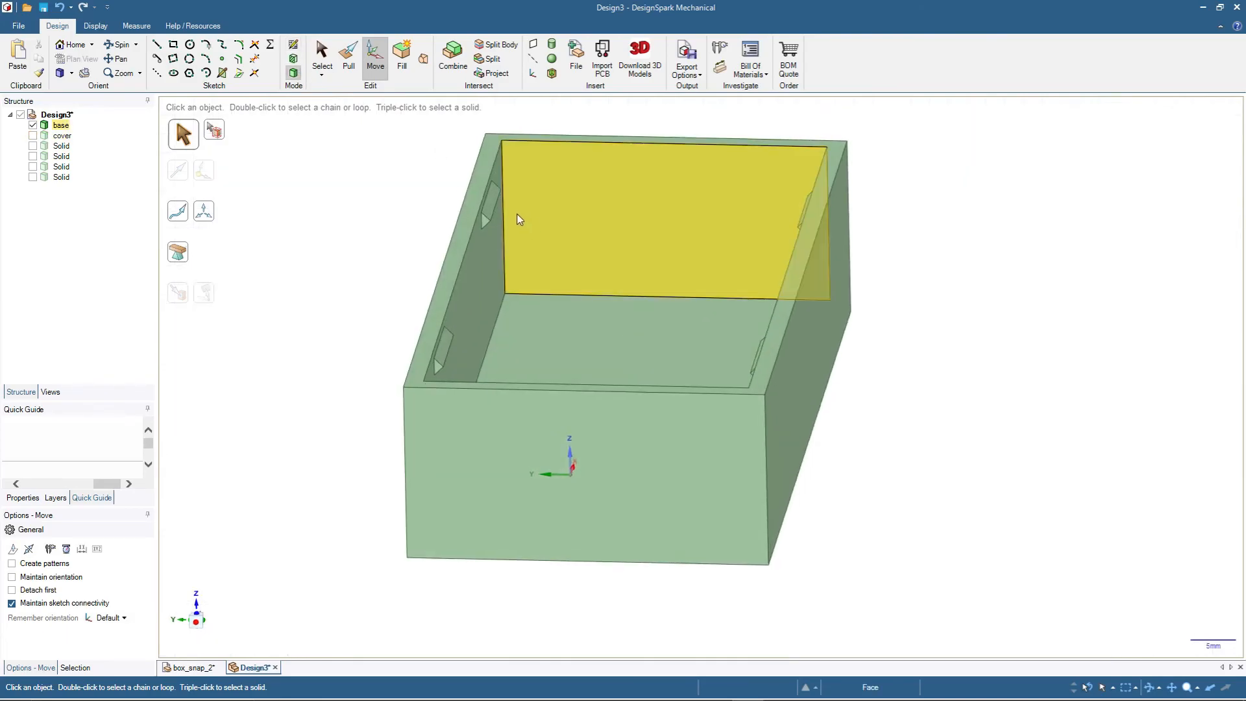
scroll(517, 213, "up", 4)
left_click(473, 191)
middle_click_drag(582, 227, 477, 180)
scroll(365, 134, "up", 3)
left_click(393, 172, "ctrl")
middle_click_drag(394, 165, 422, 124)
left_click_drag(427, 109, 427, 118)
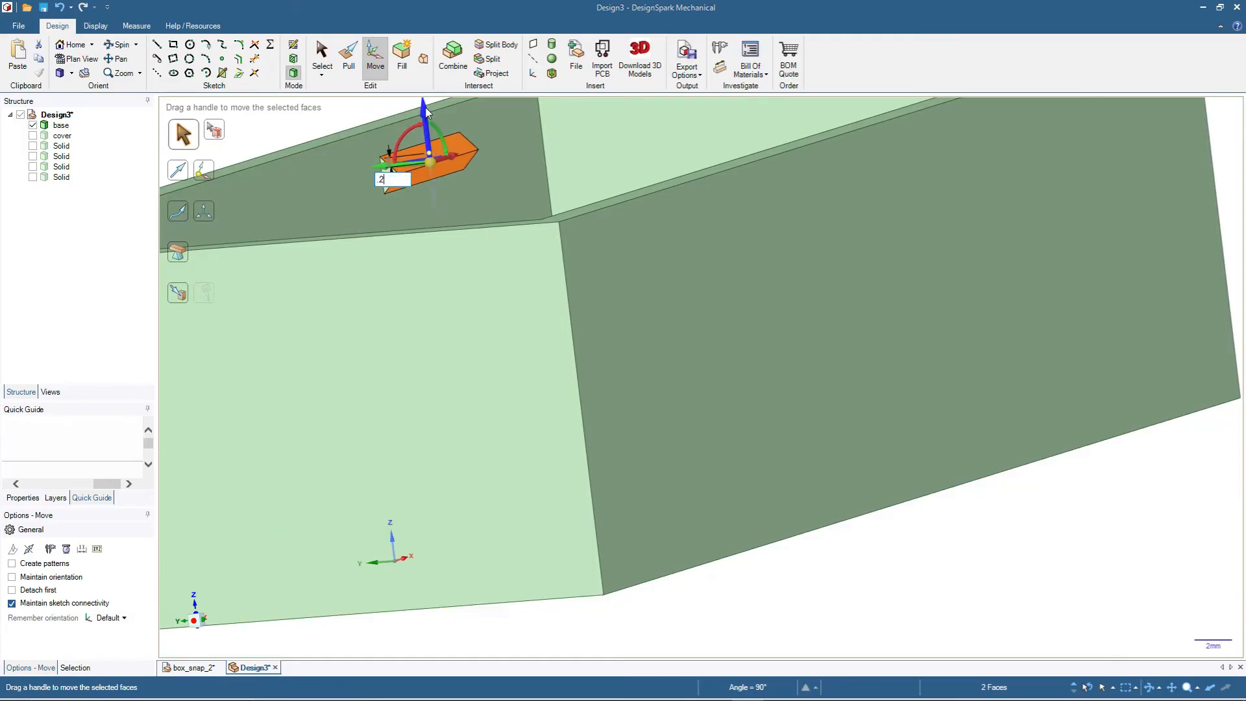
- Move both sloped faces of the second snap block on the same inner wall down by 0.2 mm
scroll(623, 201, "down", 5)
scroll(389, 192, "up", 3)
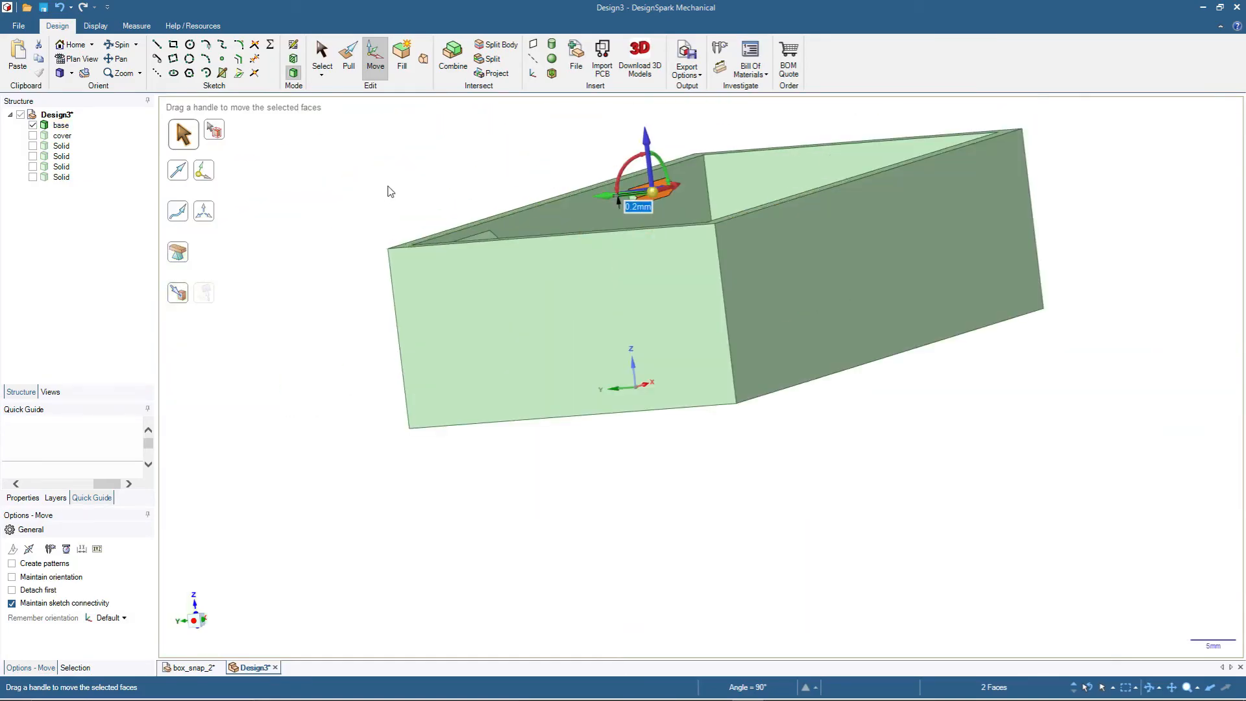
middle_click_drag(340, 294, 350, 232)
scroll(478, 319, "up", 3)
left_click(479, 314)
scroll(478, 314, "up", 3)
left_click(493, 331, "ctrl")
left_click_drag(447, 320, 440, 320)
- Move both sloped faces of the first snap block on the opposite inner wall down by 0.2 mm
scroll(478, 318, "down", 6)
middle_click_drag(642, 162, 776, 235)
scroll(725, 247, "up", 5)
left_click(675, 193)
left_click(666, 216, "ctrl")
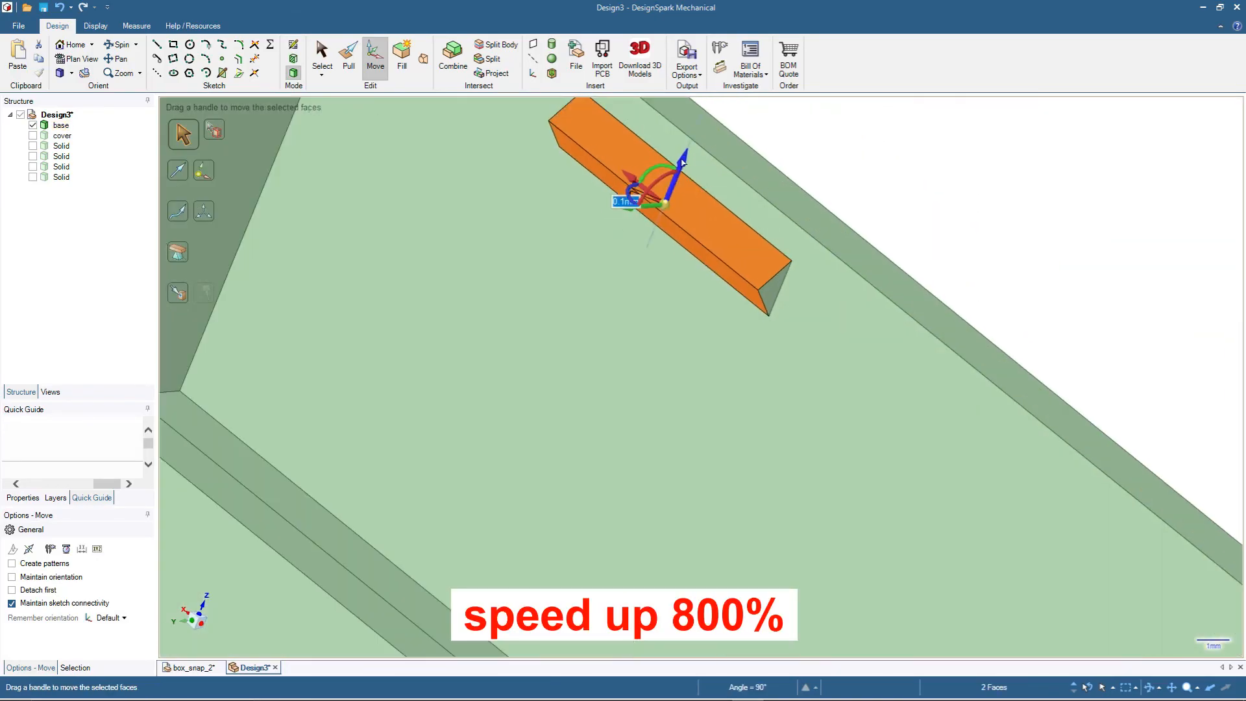
left_click_drag(689, 161, 687, 167)
- Move both sloped faces of the last snap block down by 0.2 mm and clear the selection
scroll(873, 337, "up", 4)
left_click(834, 308)
left_click(849, 298, "ctrl")
left_click_drag(868, 267, 863, 277)
left_click(1054, 286)
- View the base and cover together in a face-on section and examine how the lowered block sits in its recess
left_click(294, 45)
left_click(77, 59)
left_click(32, 135)
mouse_move(319, 292)
middle_mouse_down()
mouse_move(420, 360)
mouse_move(391, 364)
middle_mouse_up()
left_click(736, 646)
scroll(649, 344, "down", 2)
scroll(695, 165, "up", 2)
scroll(723, 151, "up", 3)
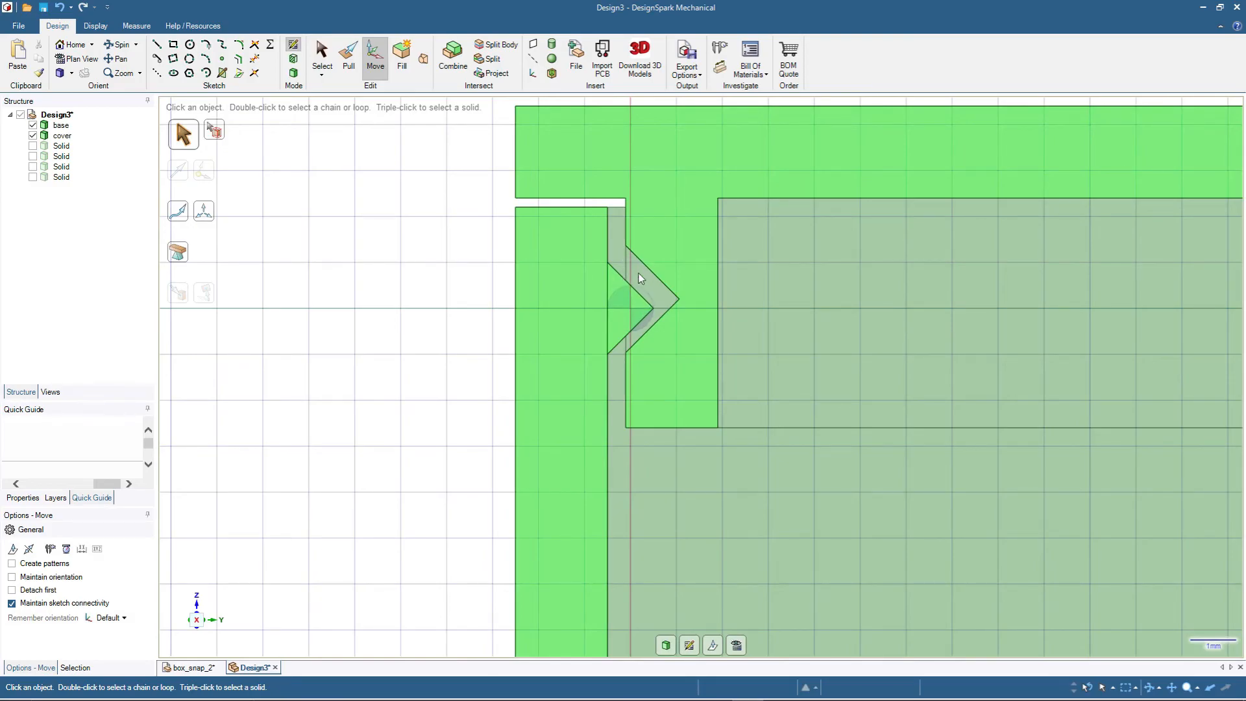
scroll(643, 278, "down", 3)
scroll(643, 278, "up", 6)
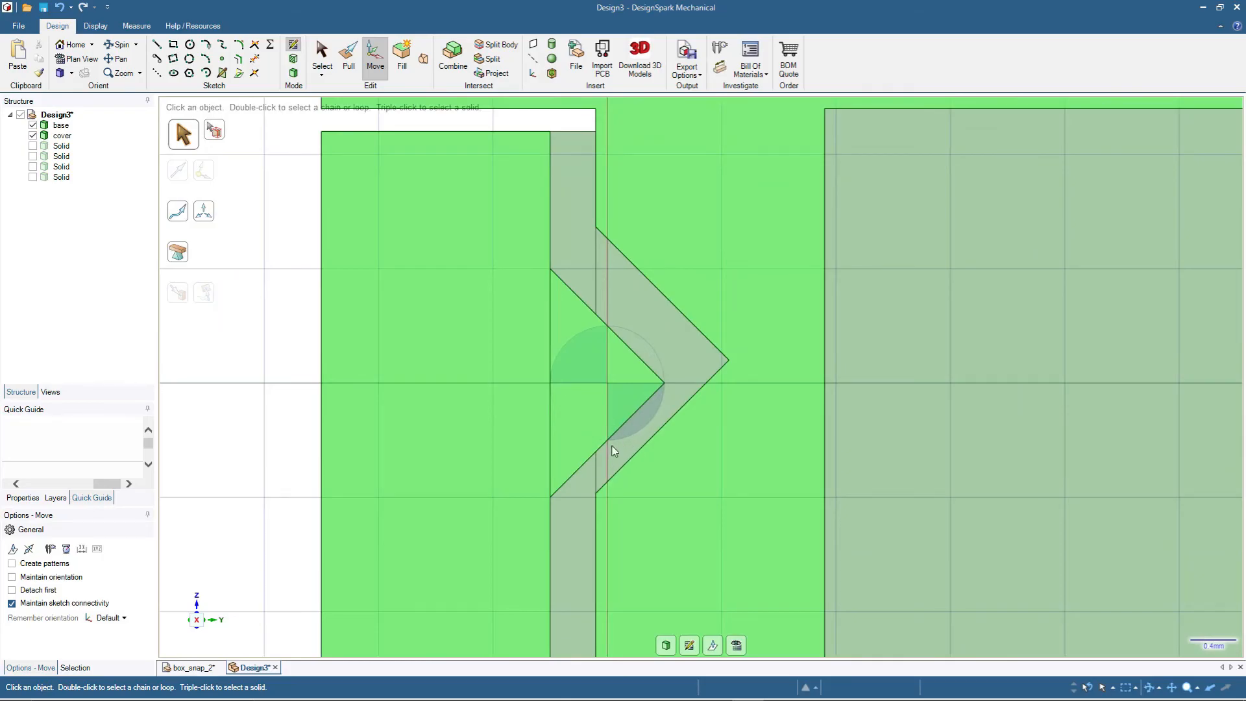
scroll(615, 426, "down", 4)
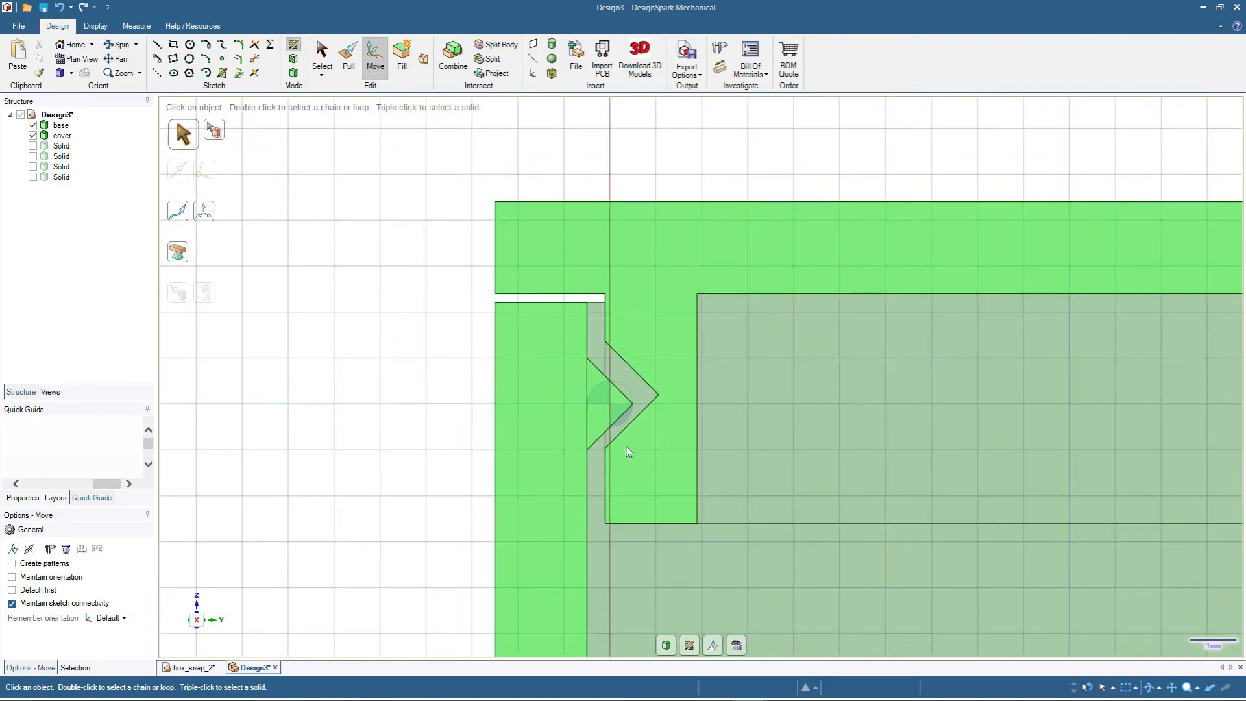
- Switch to the box_snap_2 design and set its graphics style to Shaded
left_click(186, 668)
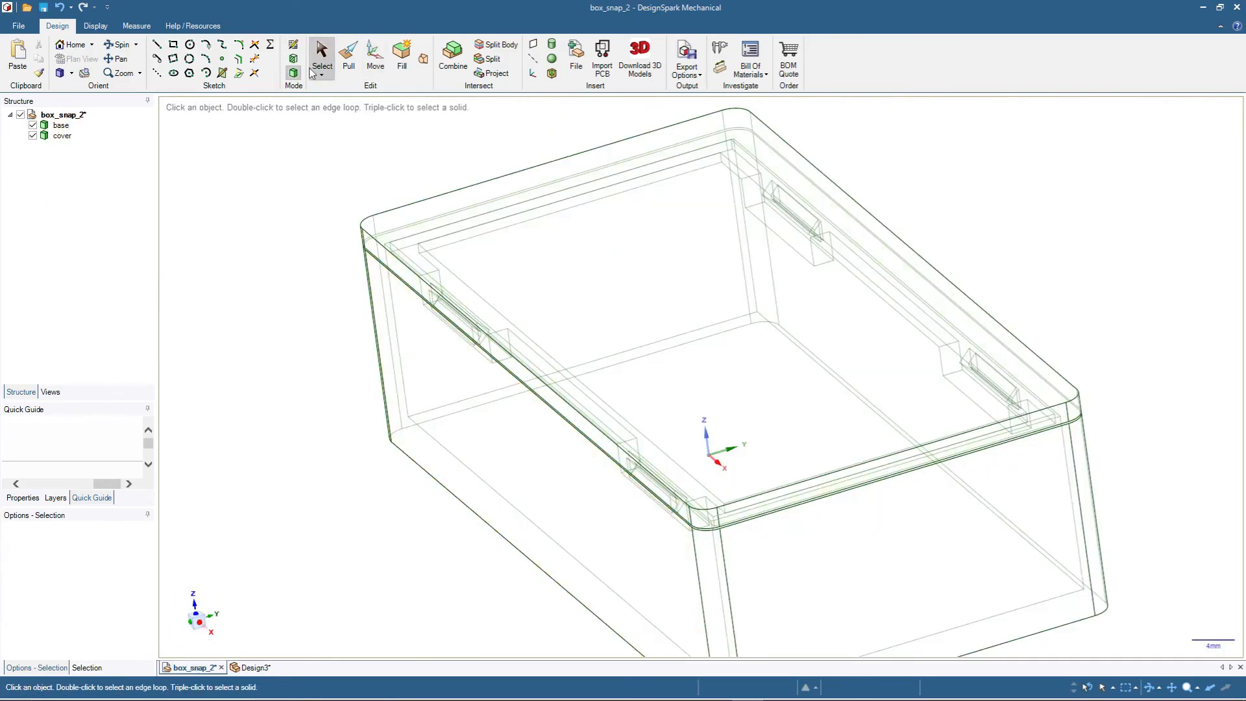
left_click(95, 26)
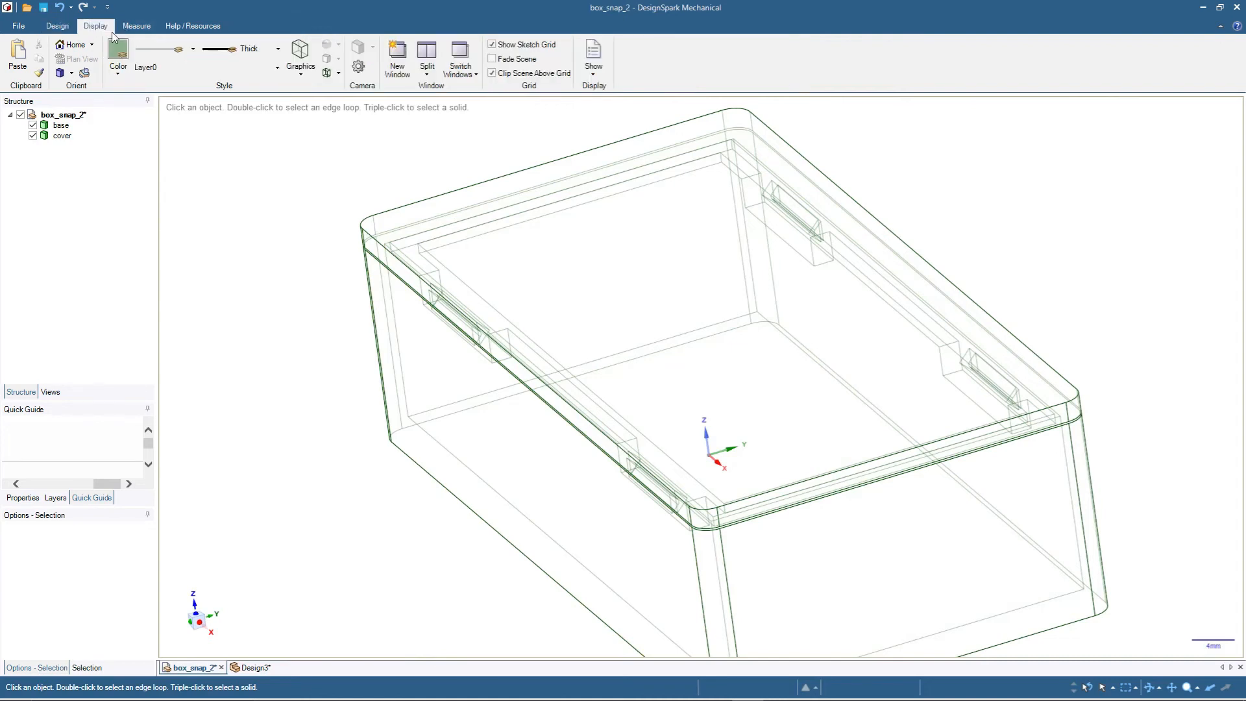
left_click(299, 73)
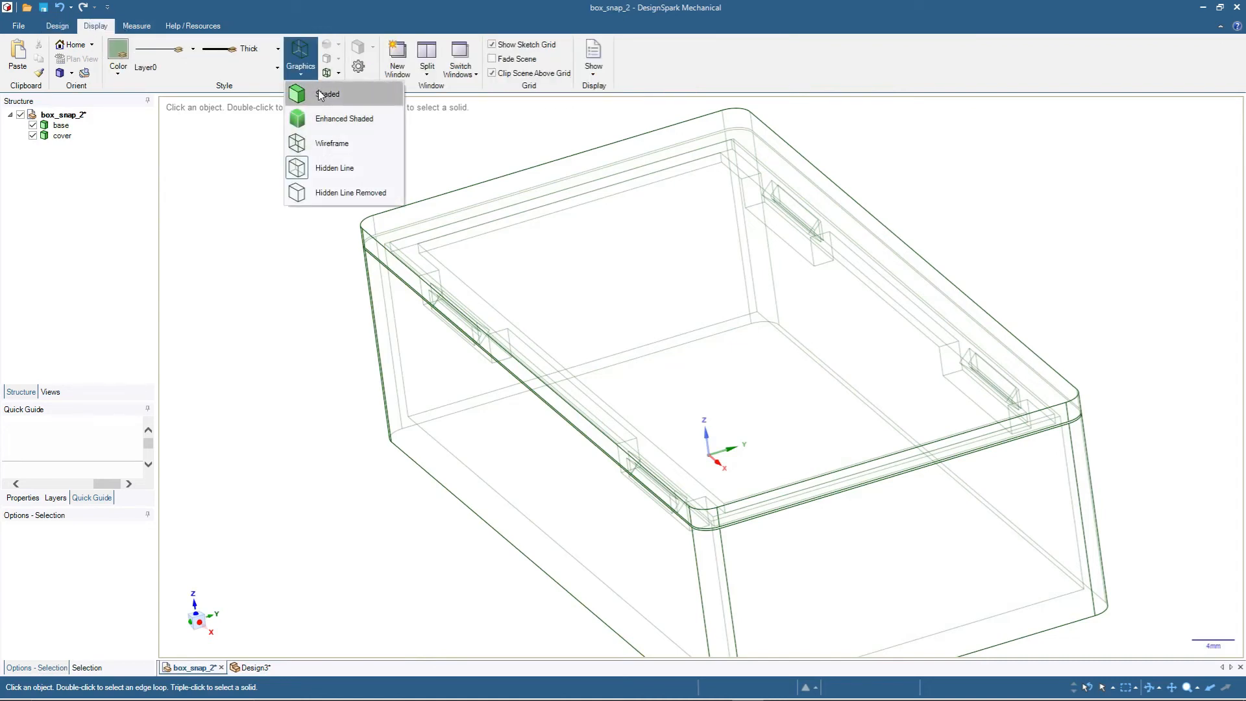
left_click(320, 95)
- Section box_snap_2 at a snap block's end face with the cover shown and examine the rounded block's fit
left_click(33, 136)
scroll(819, 249, "up", 3)
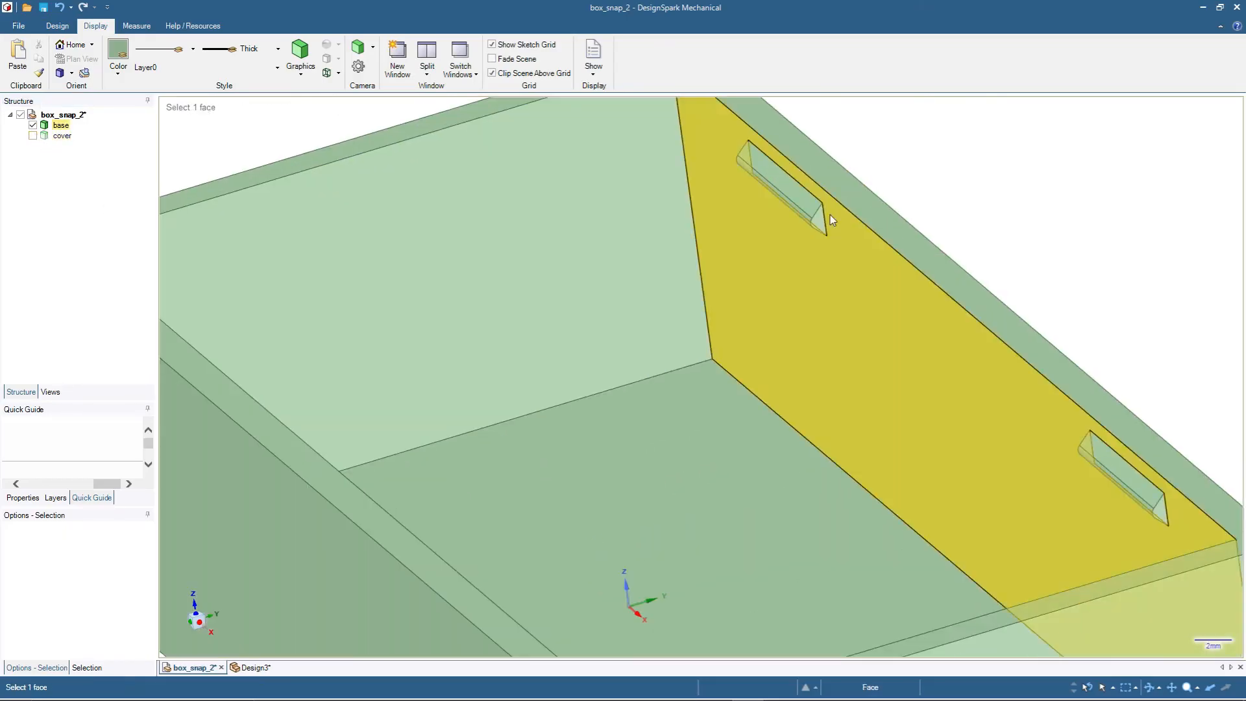
left_click(823, 224)
key("k")
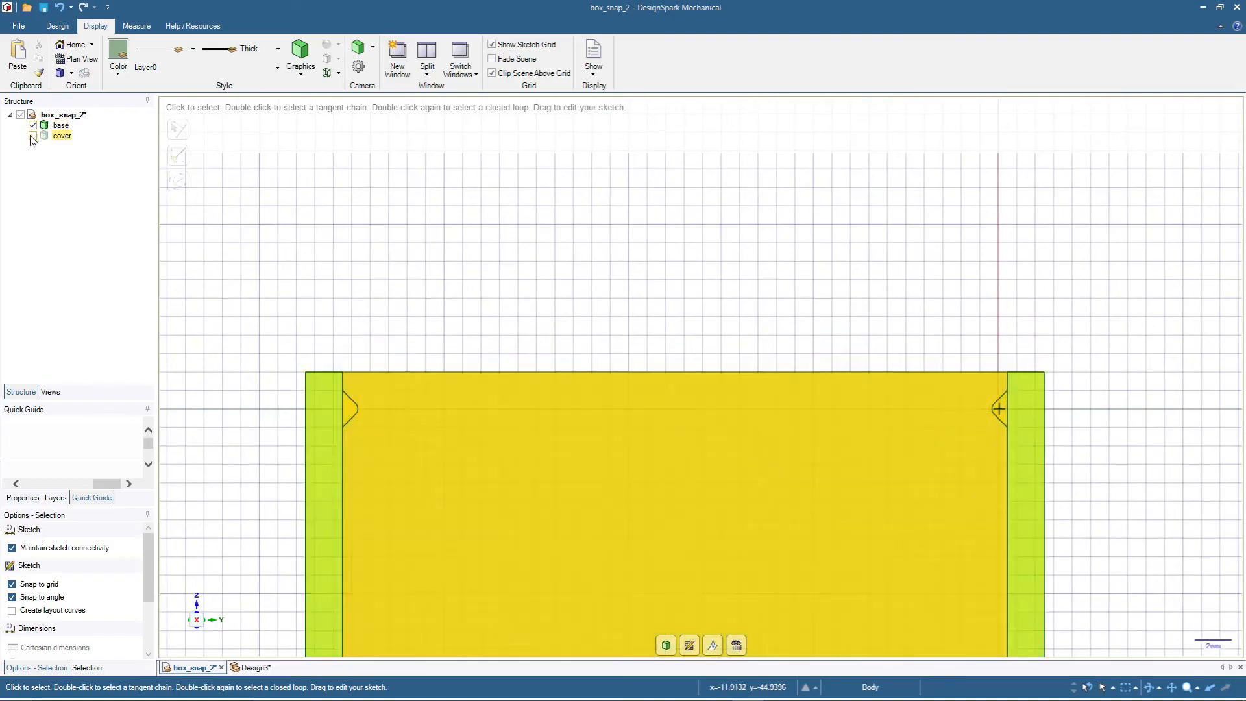
left_click(33, 136)
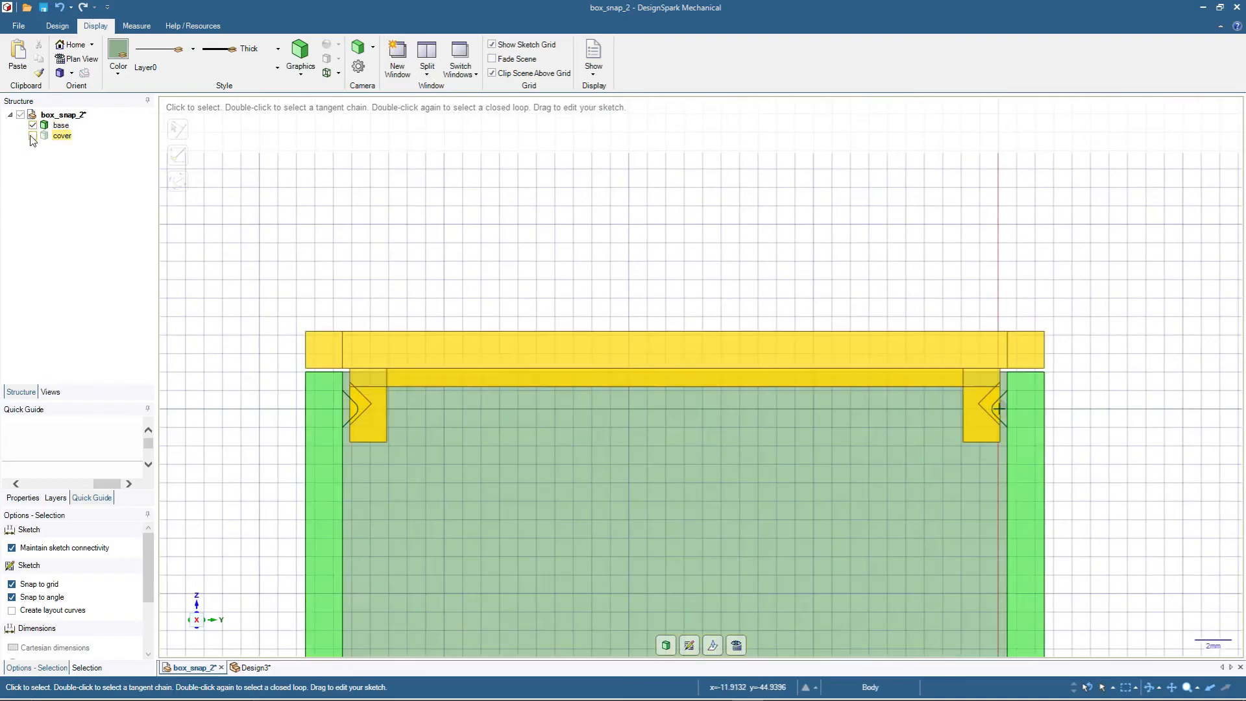
scroll(365, 469, "up", 6)
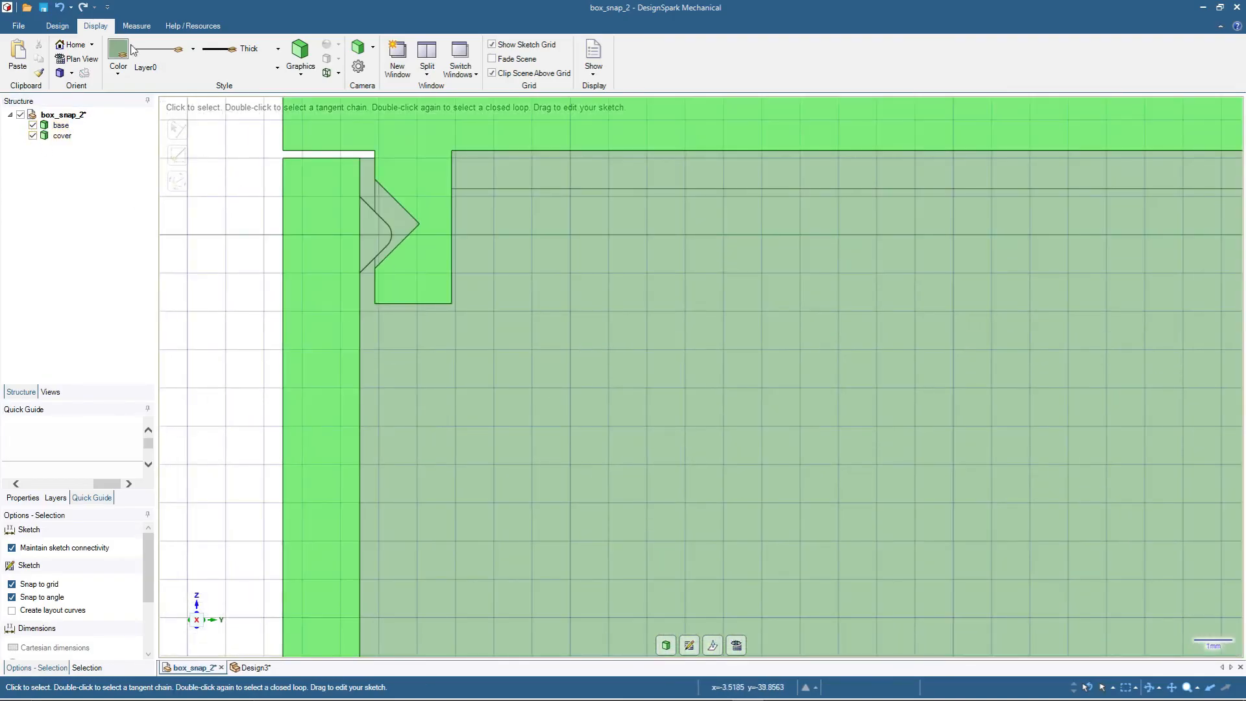
- Compare the snap-fit section in Design3 with the rounded version in box_snap_2
left_click(250, 668)
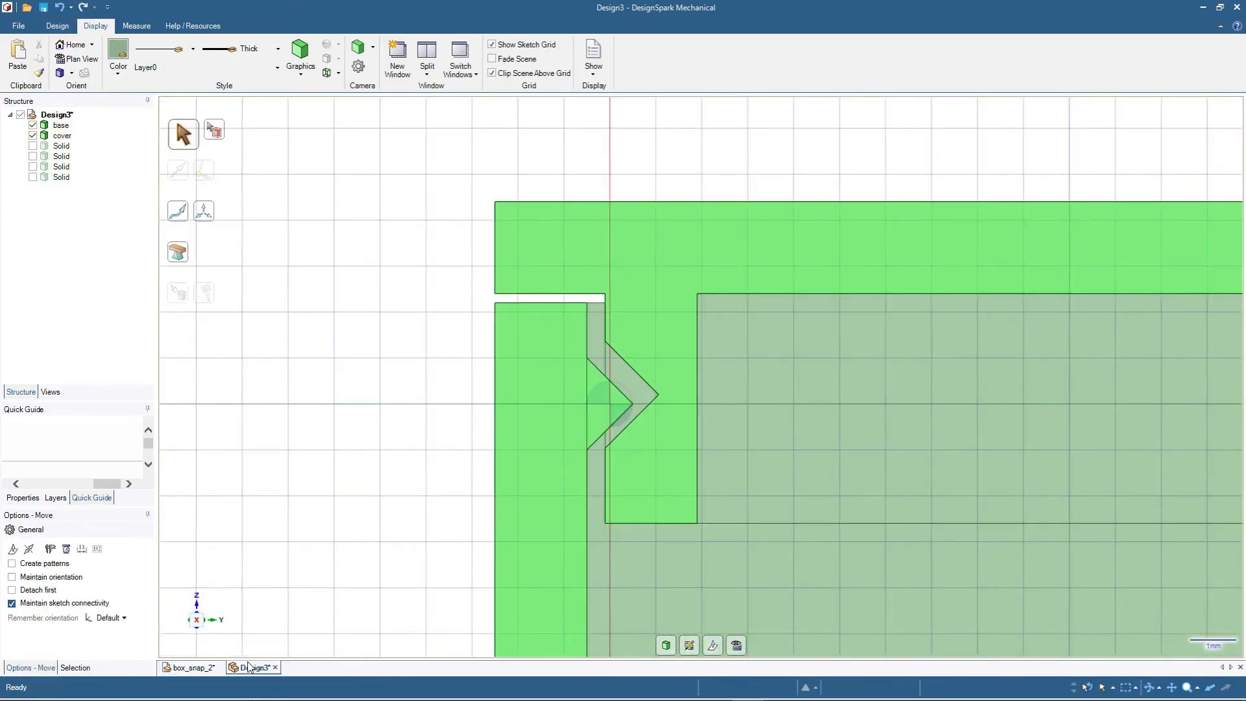
scroll(750, 533, "down", 3)
scroll(948, 592, "up", 1)
scroll(950, 595, "up", 1)
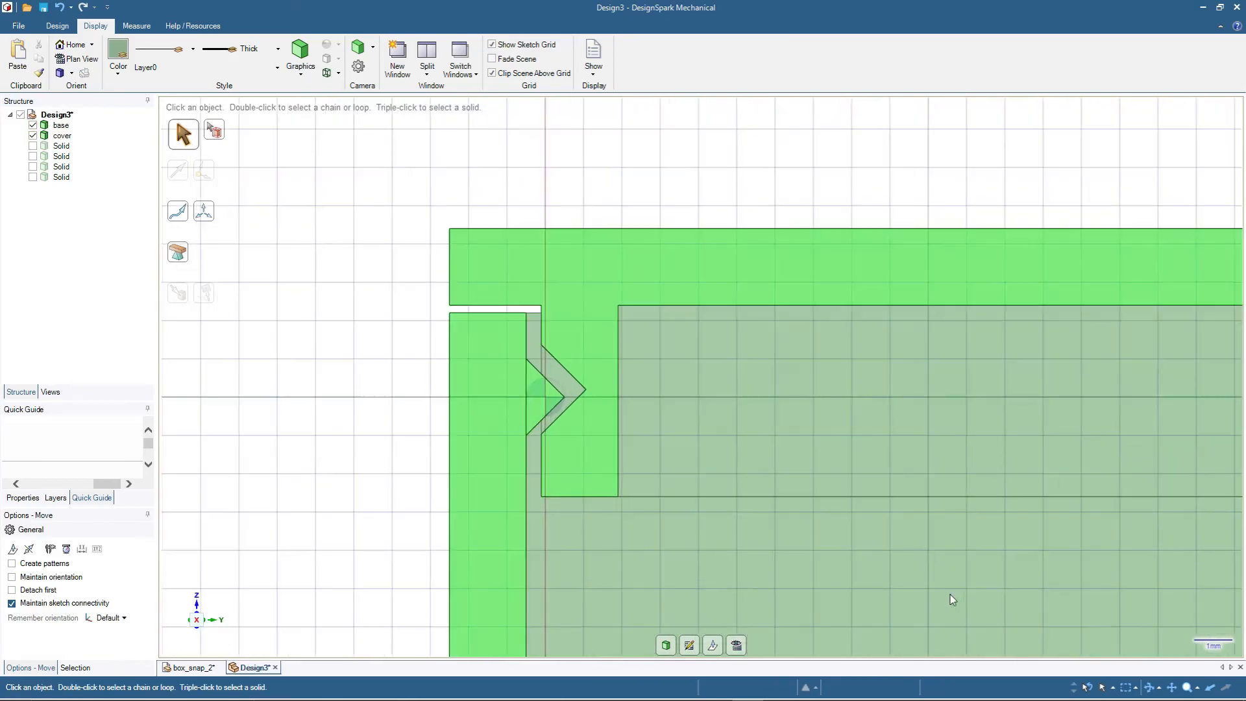
left_click(195, 667)
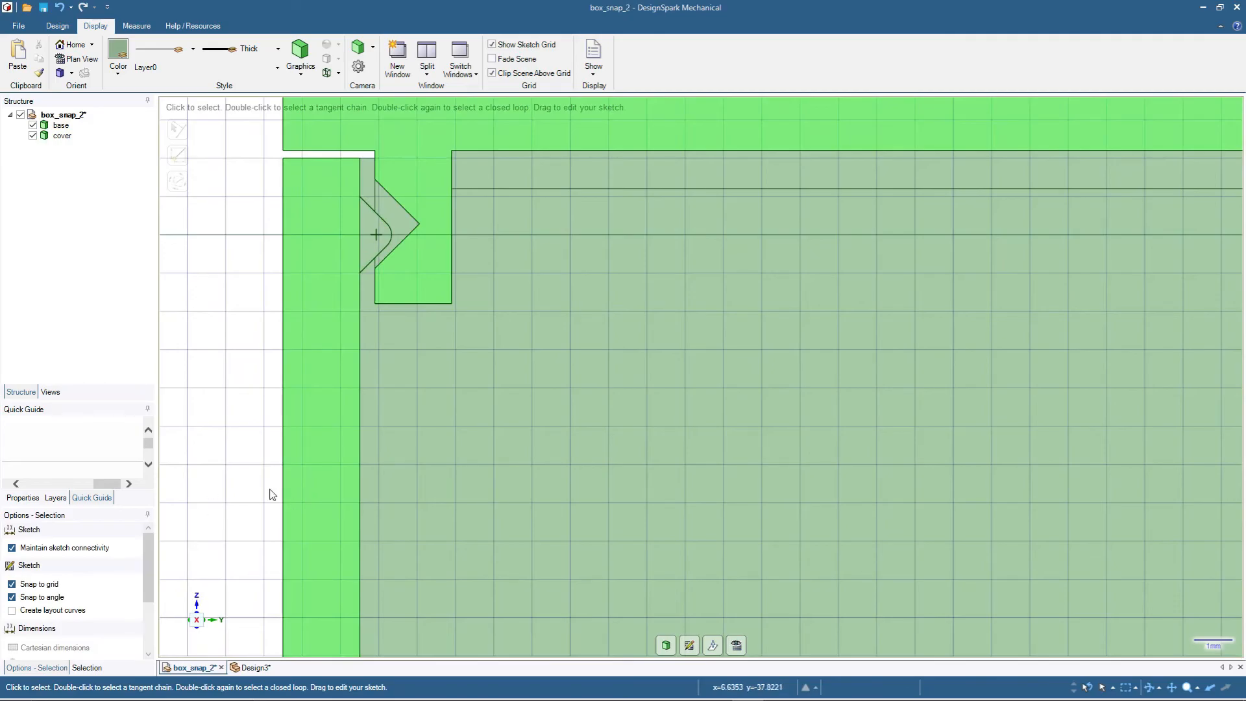
scroll(368, 510, "down", 2)
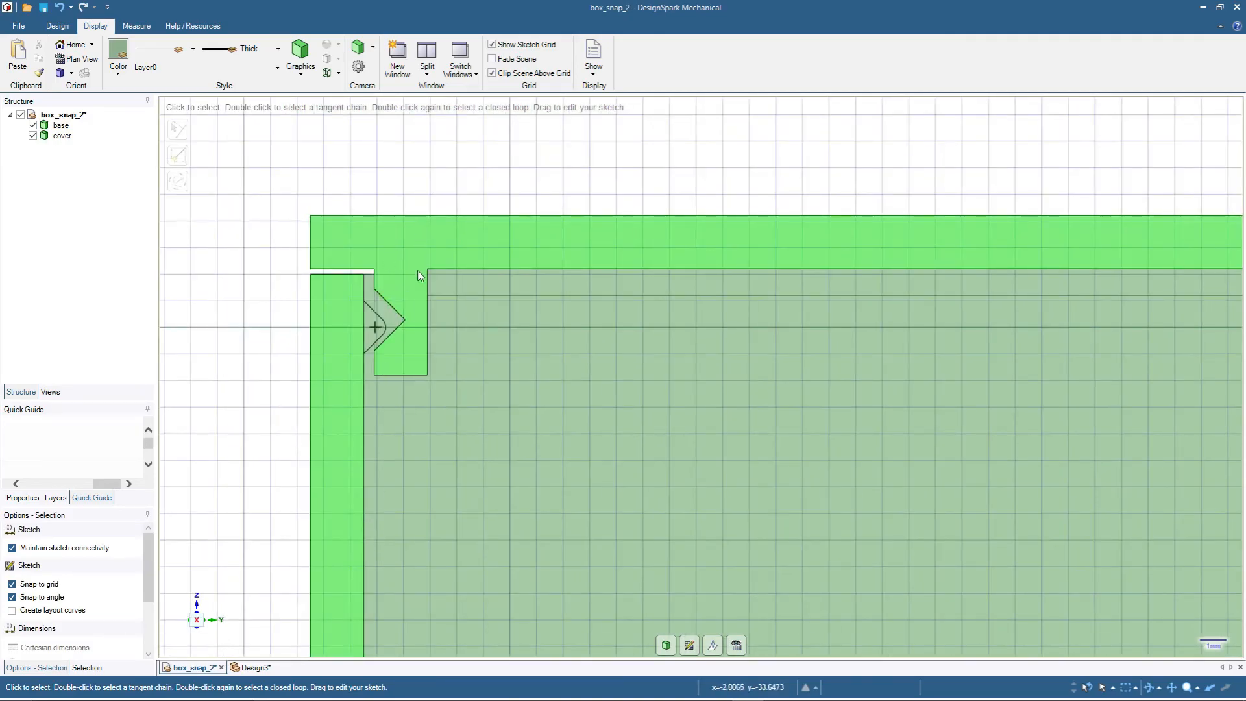
scroll(372, 452, "up", 2)
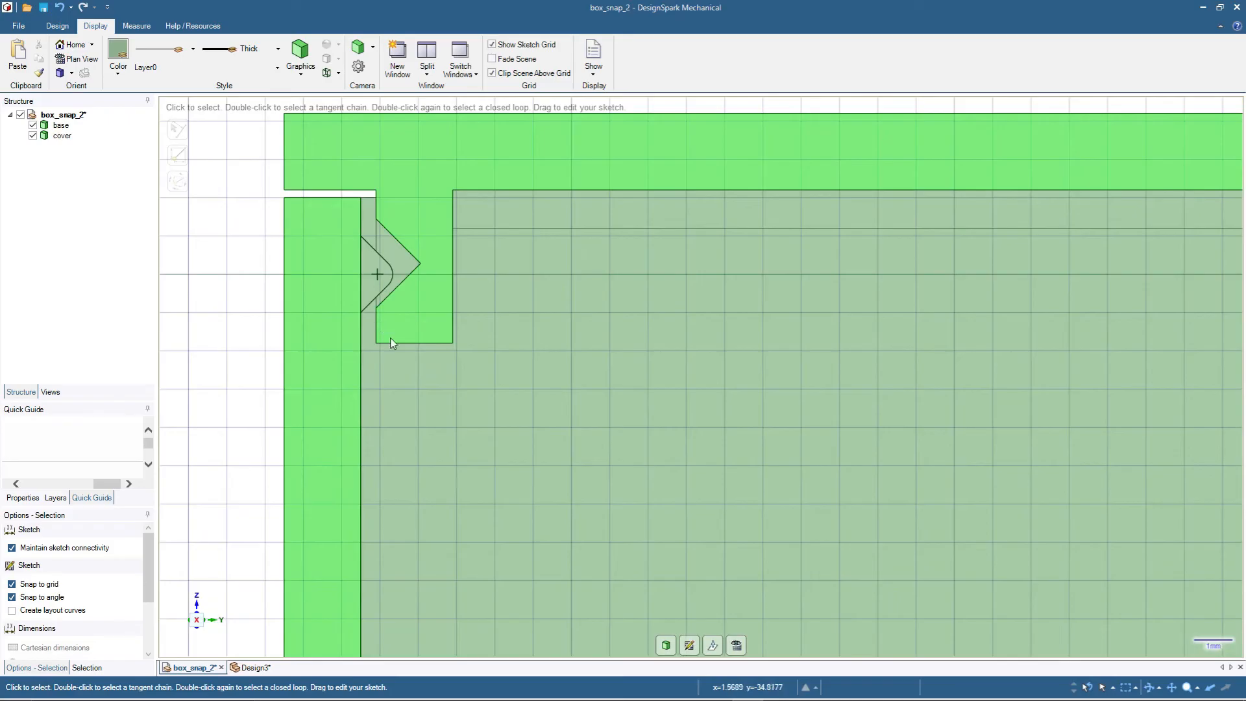
- Return to Design3, hide the cover and switch from the section view back to 3D mode
left_click(253, 668)
left_click(61, 136)
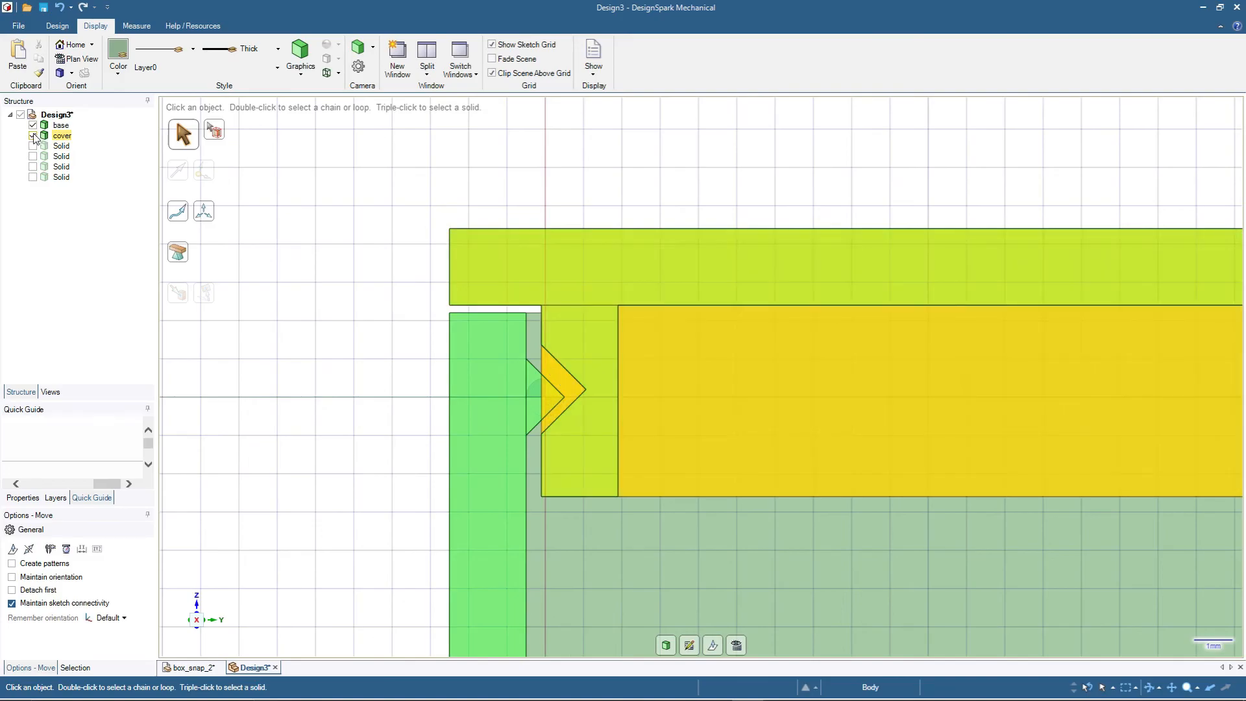
left_click(32, 136)
scroll(339, 403, "down", 3)
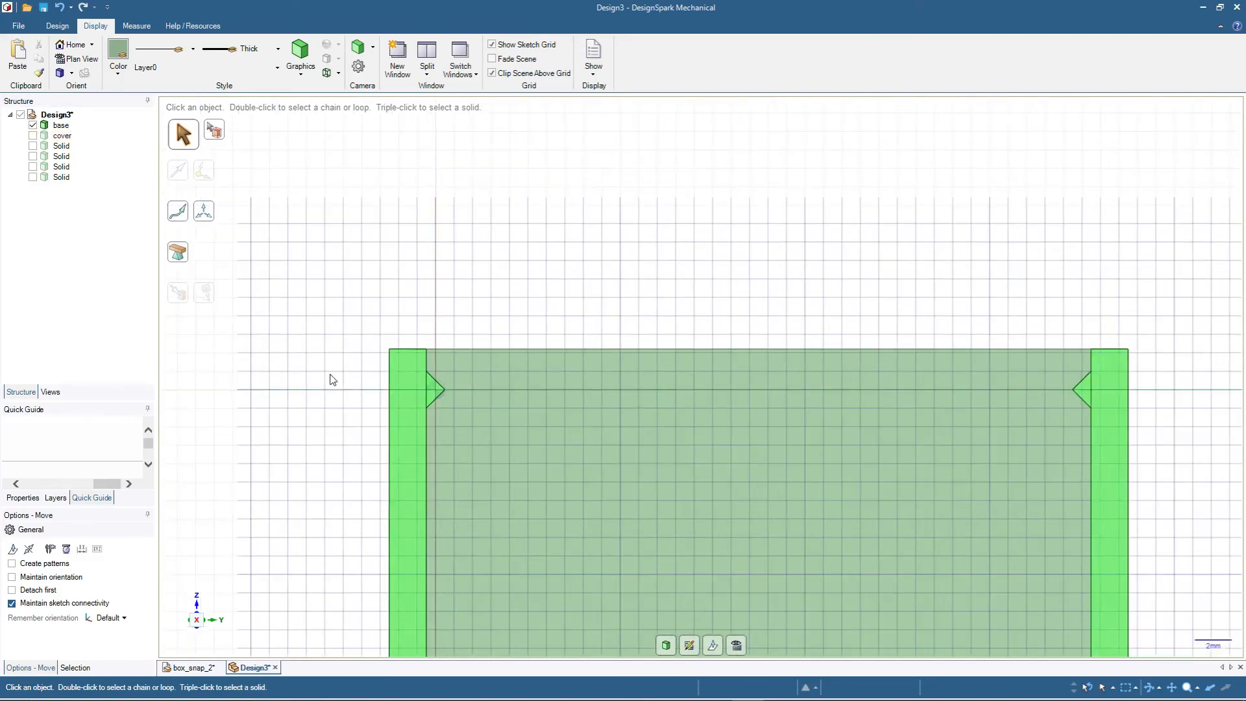
middle_click_drag(334, 378, 298, 357)
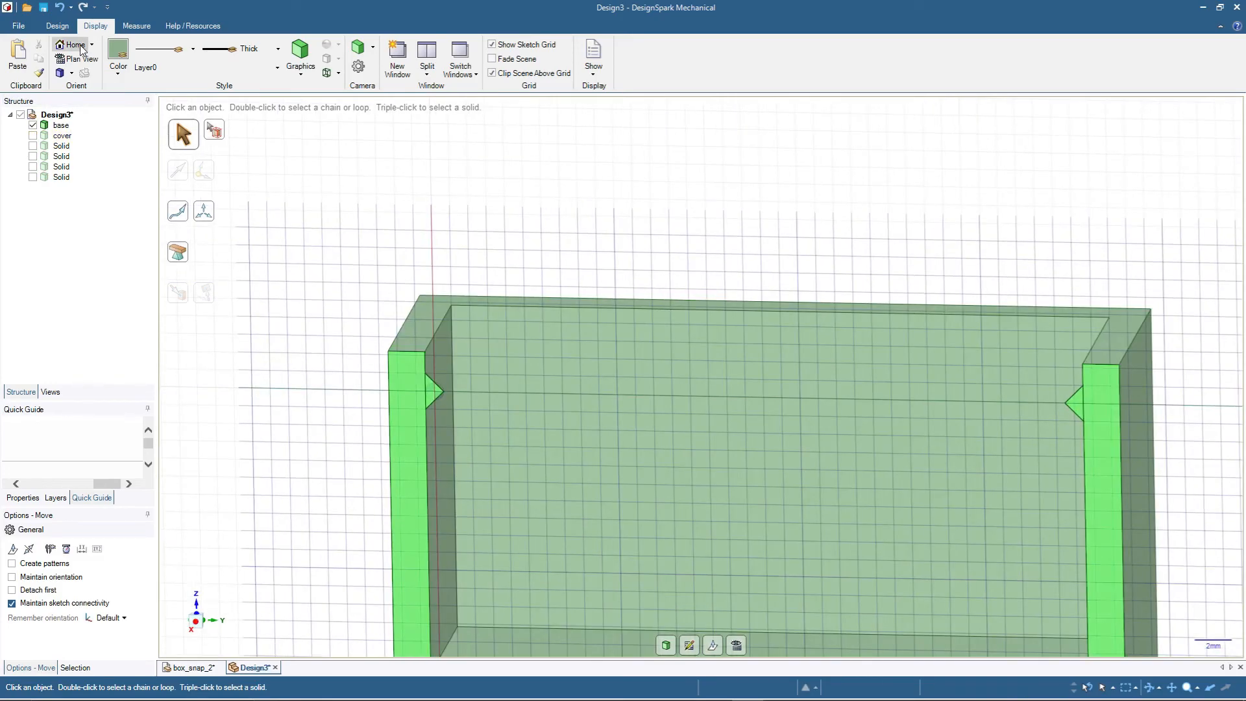
left_click(58, 26)
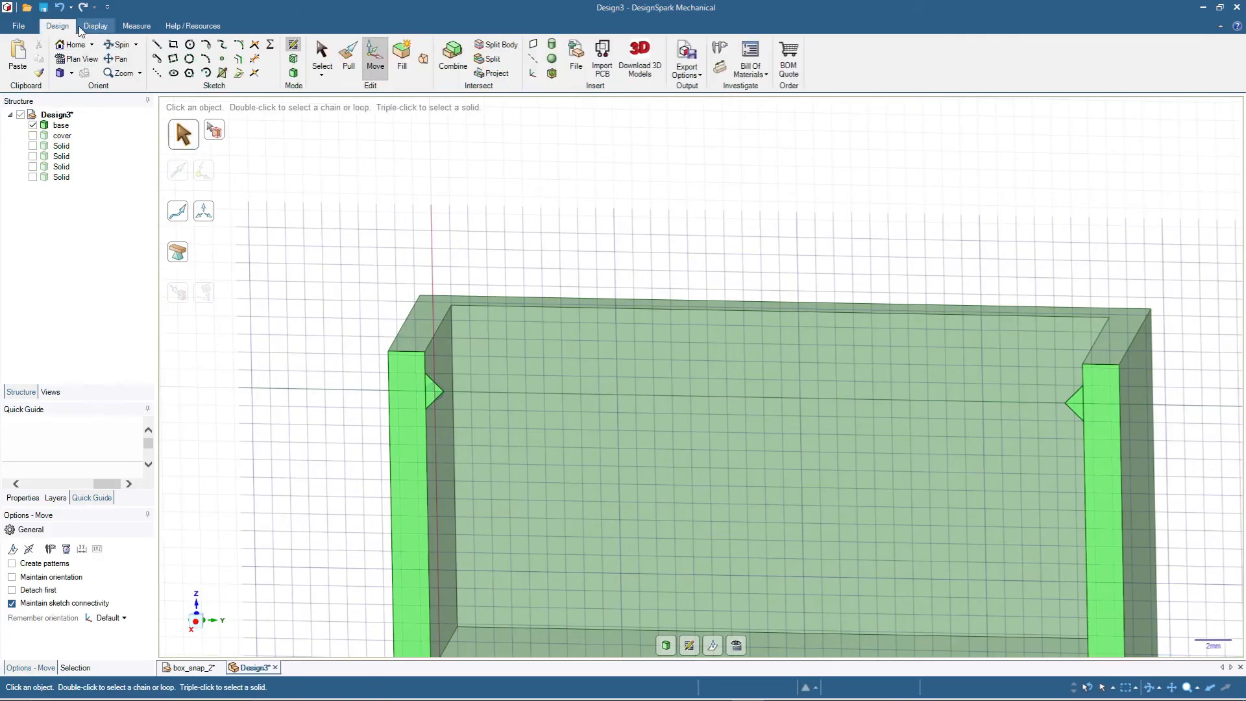
left_click(294, 73)
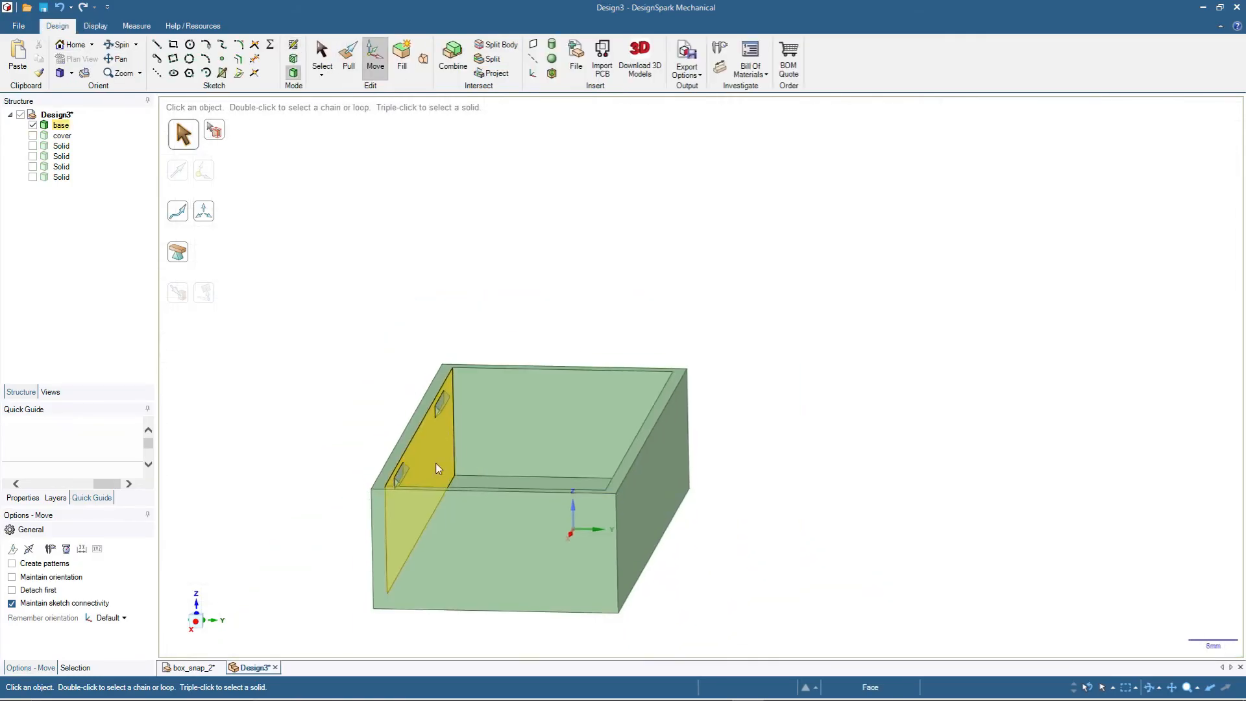
- Round the protruding long edges of the two snap blocks on one inner wall of the base with a 0.4 mm radius
left_click(381, 449)
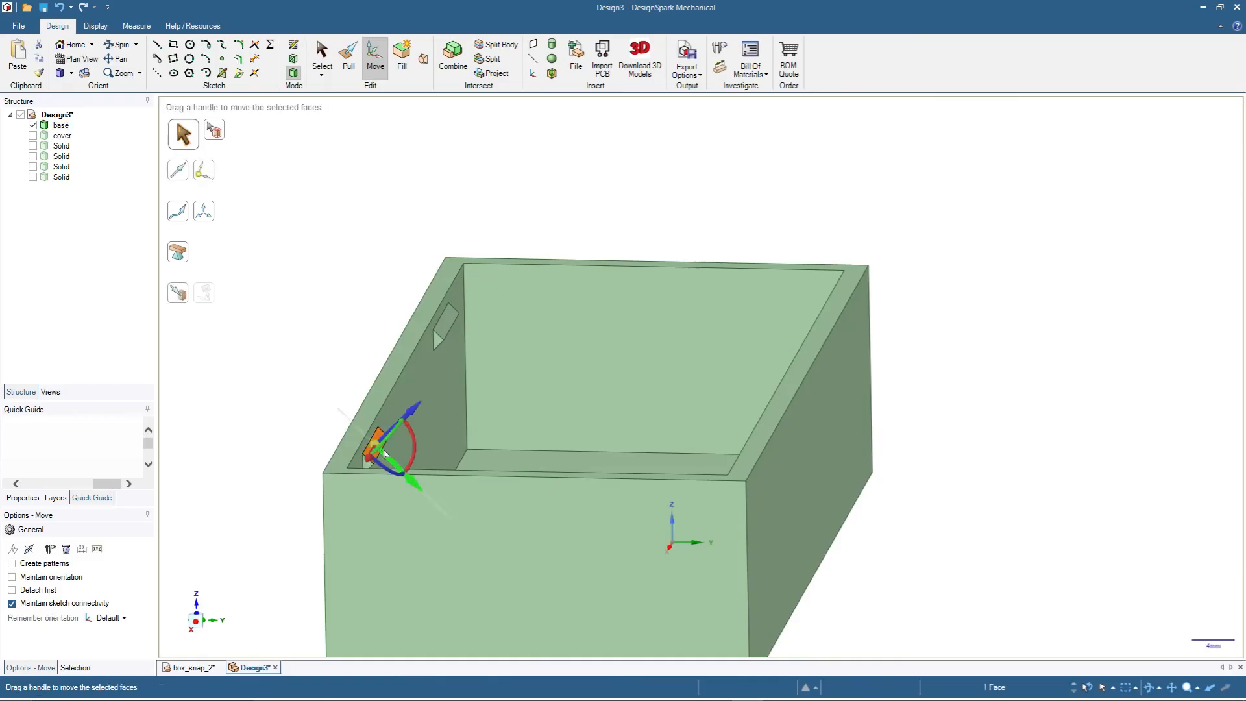
scroll(410, 407, "up", 4)
left_click(368, 474)
left_click(481, 272, "ctrl")
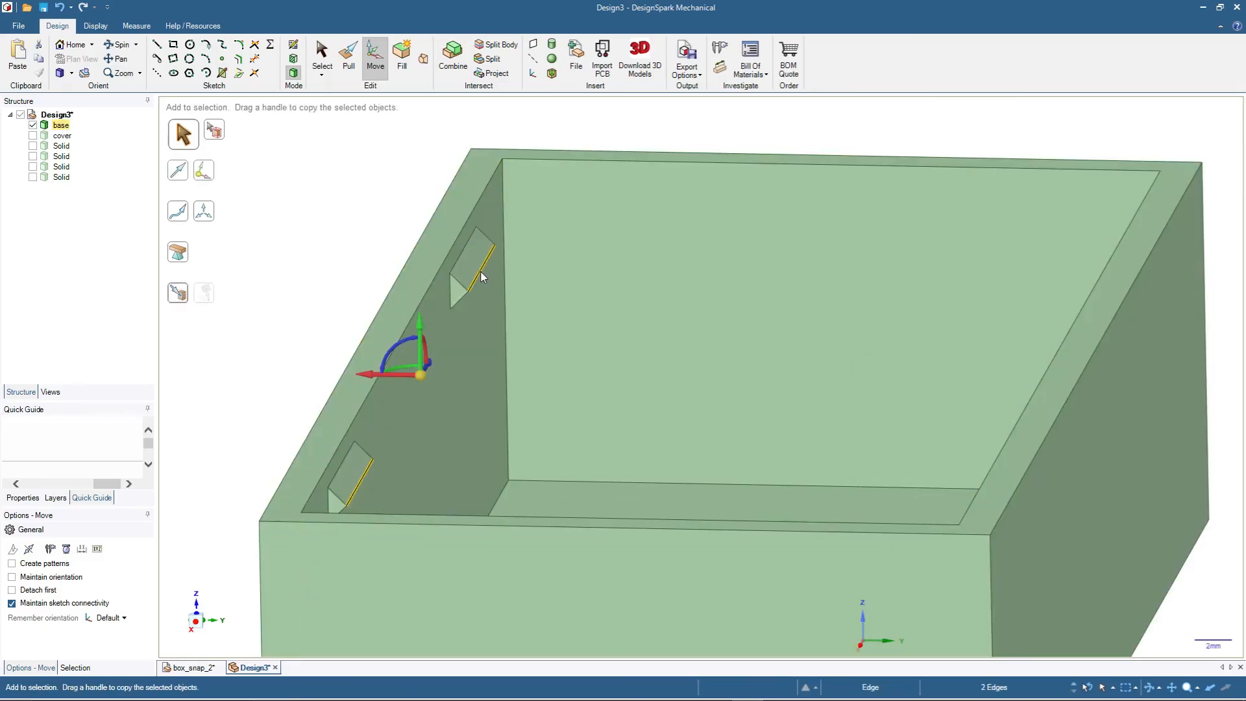
left_click(349, 58)
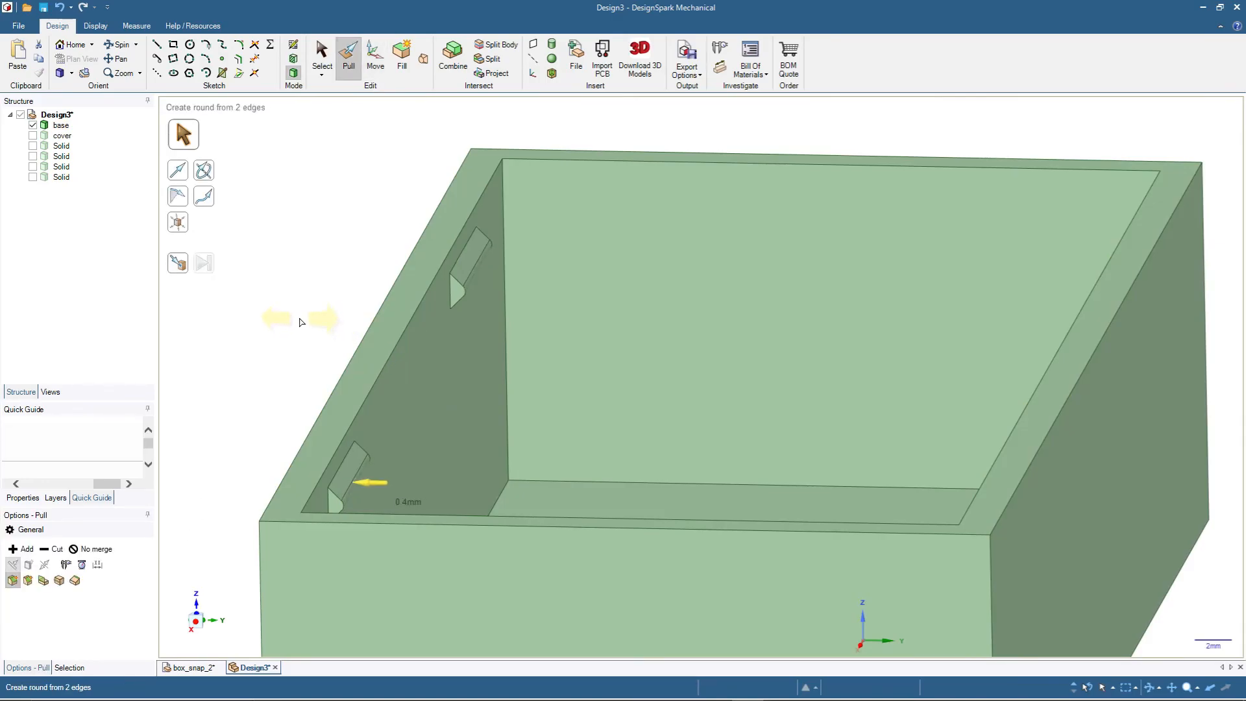
left_click_drag(312, 316, 311, 317)
- Apply the same 0.4 mm round to the protruding edges of the two snap blocks on the base's opposite inner wall
scroll(356, 273, "down", 3)
middle_click_drag(312, 311, 869, 244)
left_click(869, 245)
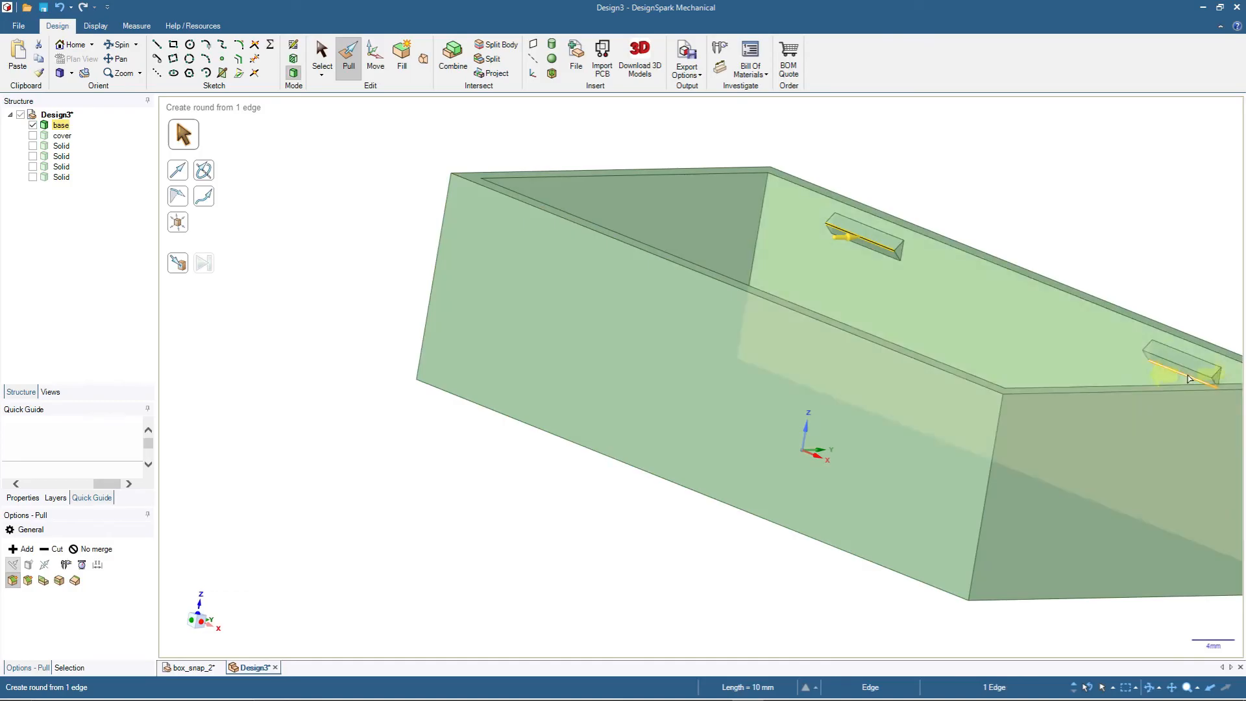
left_click(1197, 375, "ctrl")
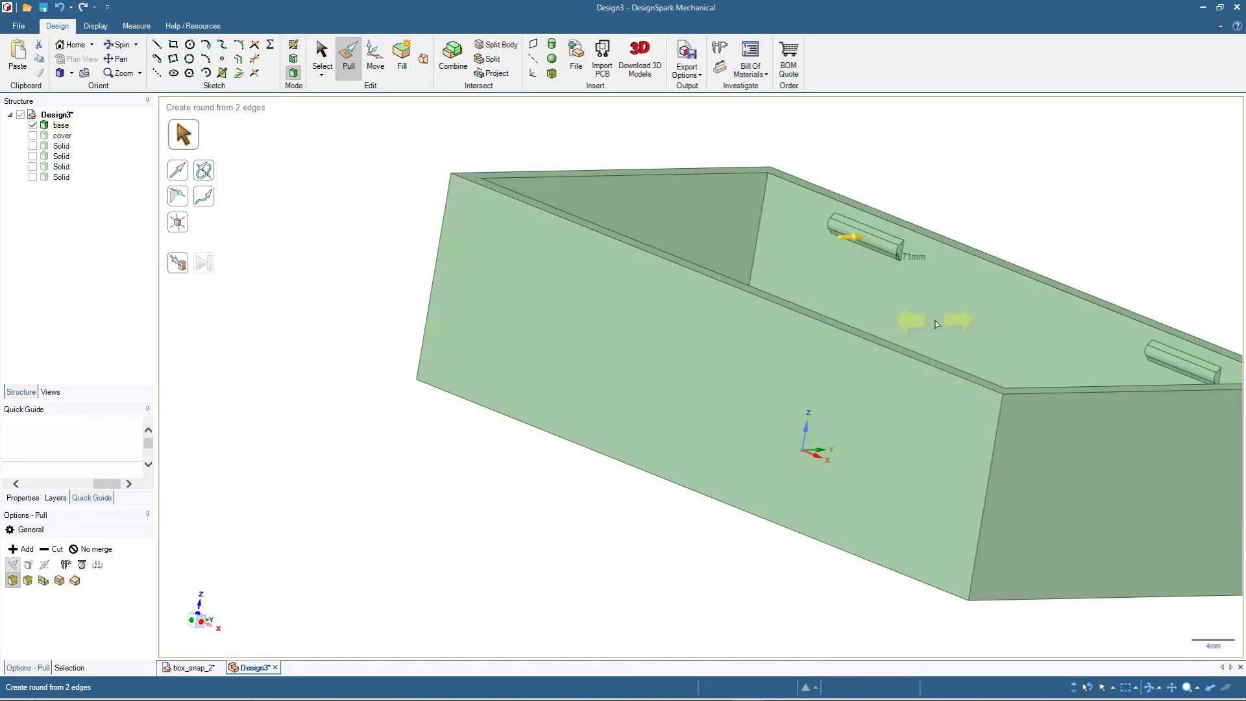
type("0.4")
key("Return")
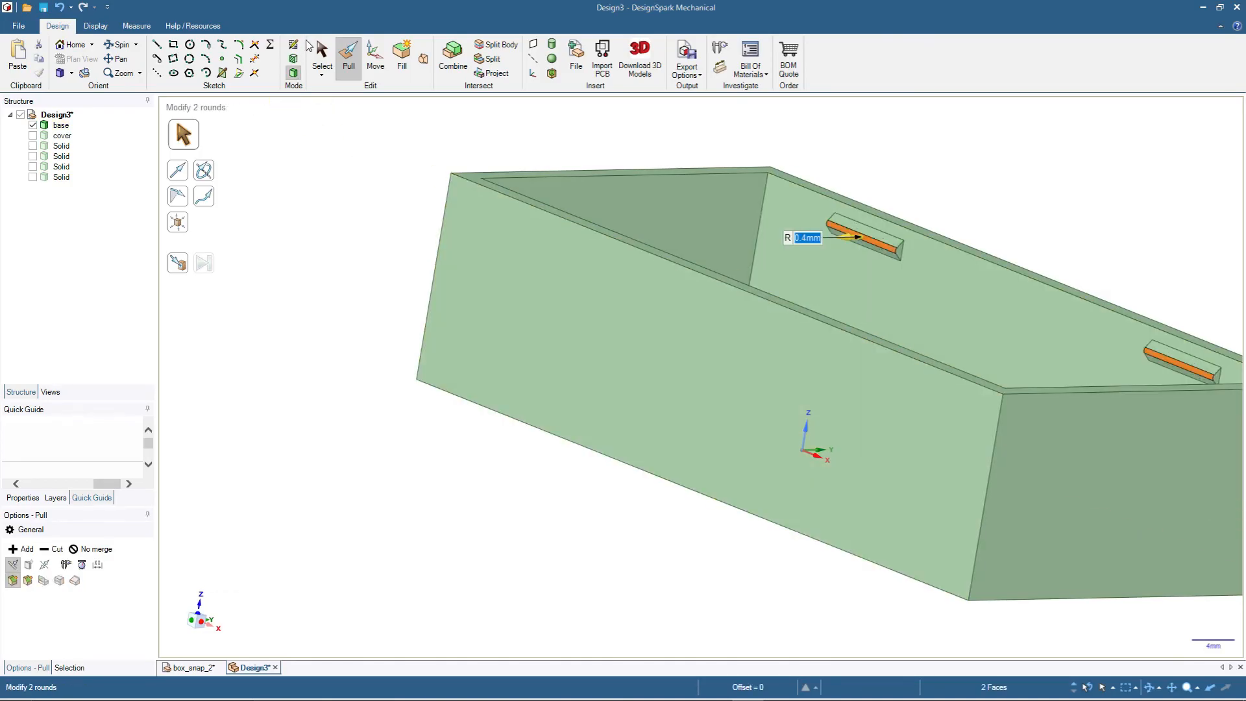
left_click(318, 52)
scroll(356, 212, "down", 3)
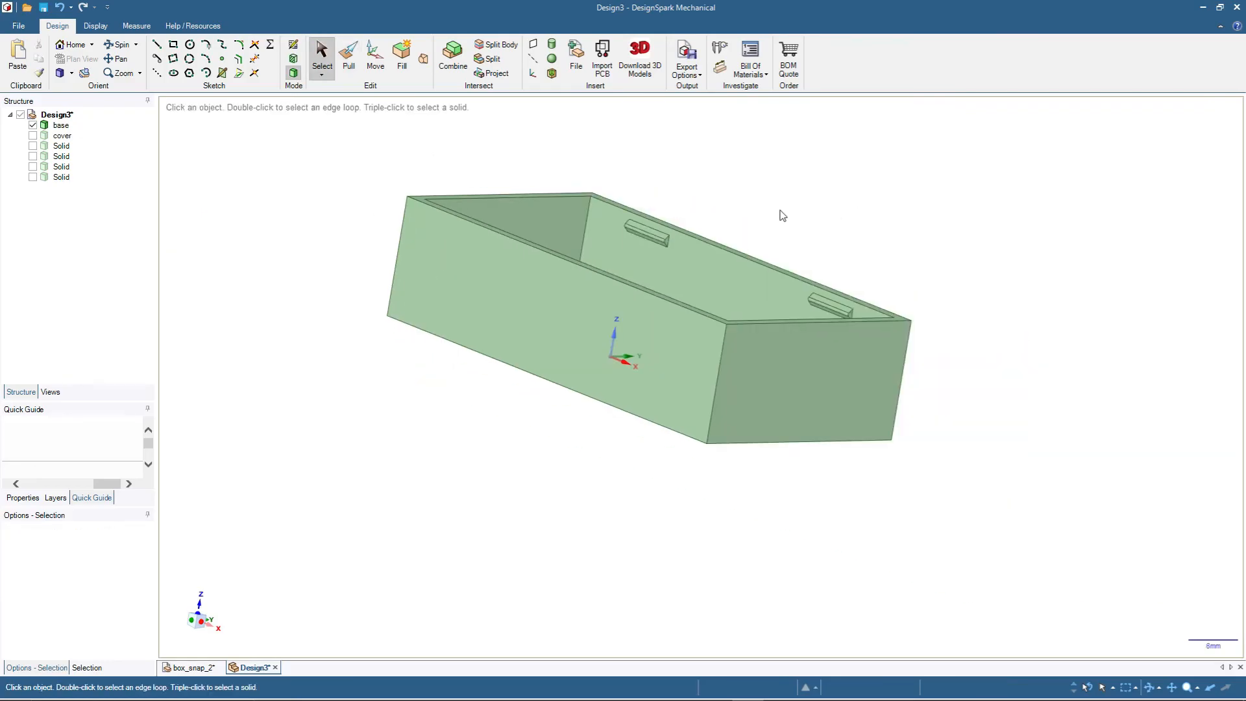
- Show the cover and hide the base
left_click(610, 223)
left_click(304, 192)
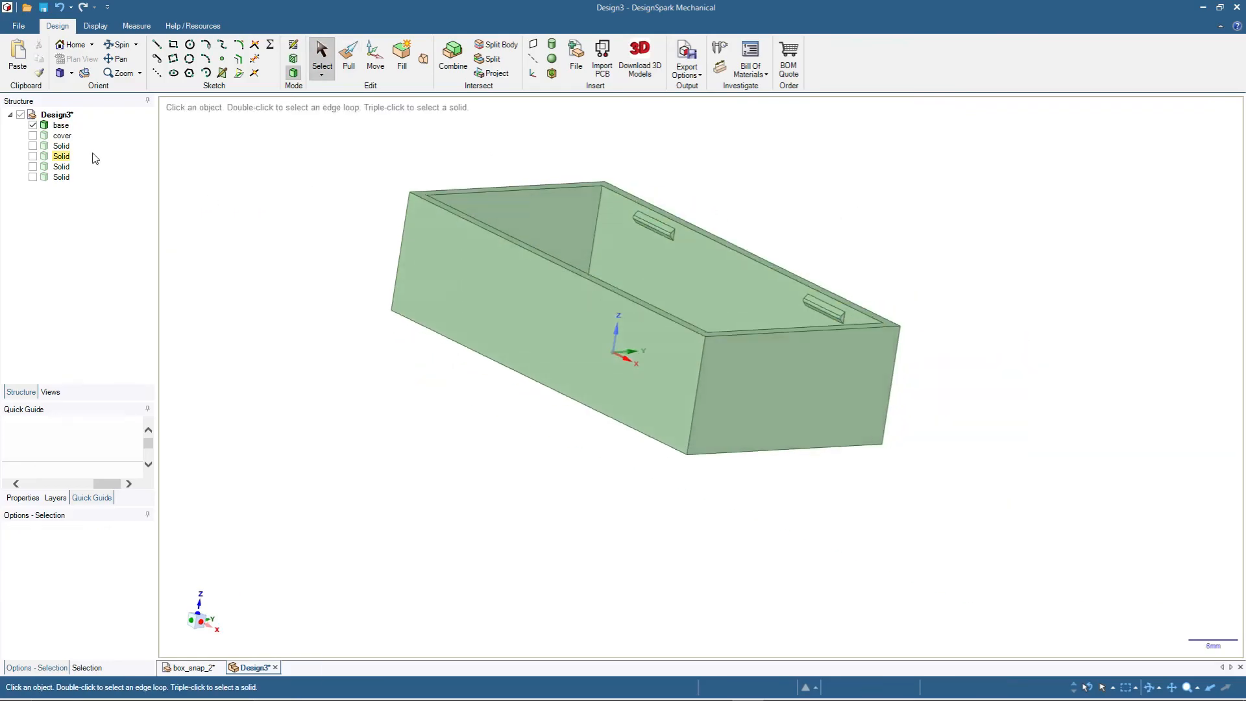
left_click(33, 135)
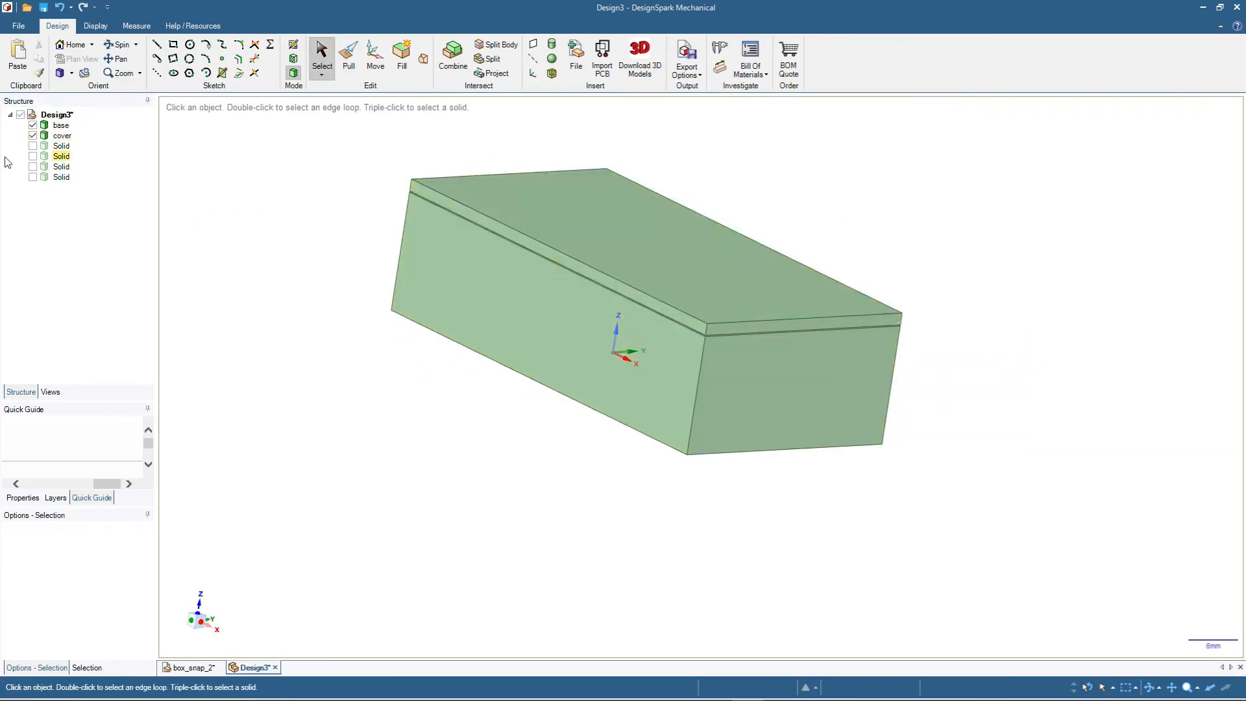
left_click(33, 125)
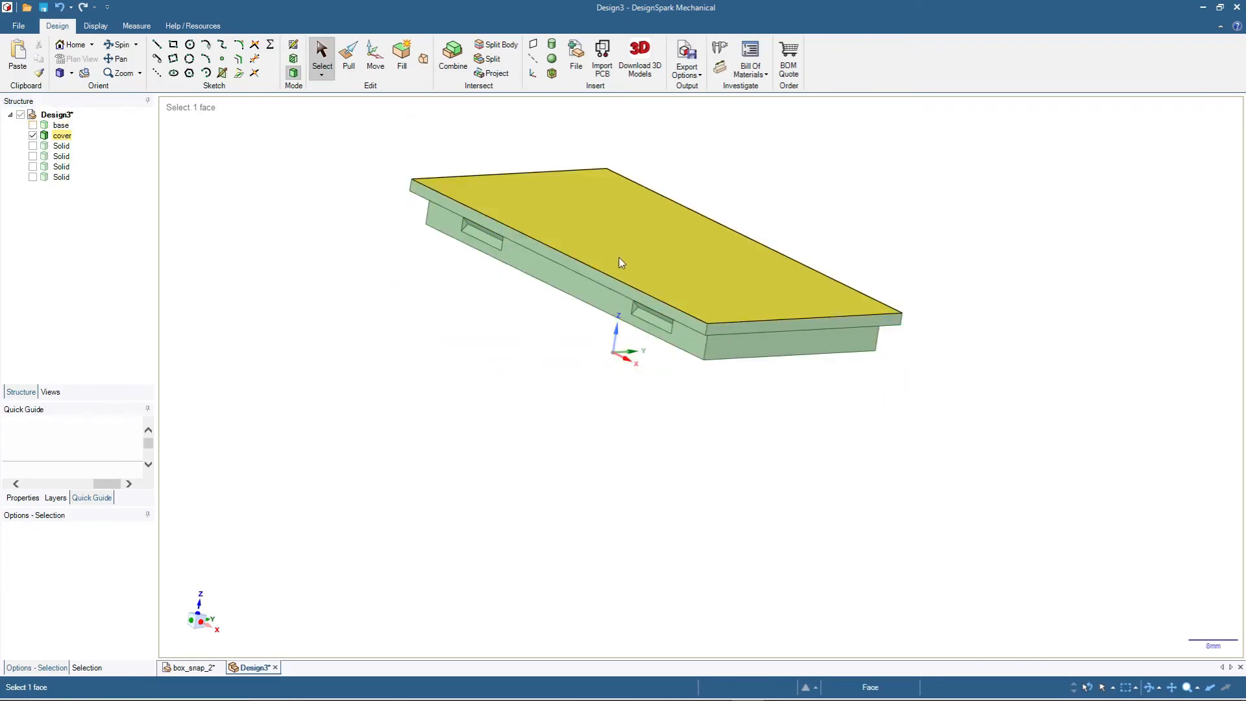
- Chamfer the two long outer bottom edges of the cover's lip
scroll(635, 220, "down", 2)
scroll(768, 152, "up", 2)
middle_click_drag(797, 268, 817, 295)
middle_click_drag(898, 470, 904, 400)
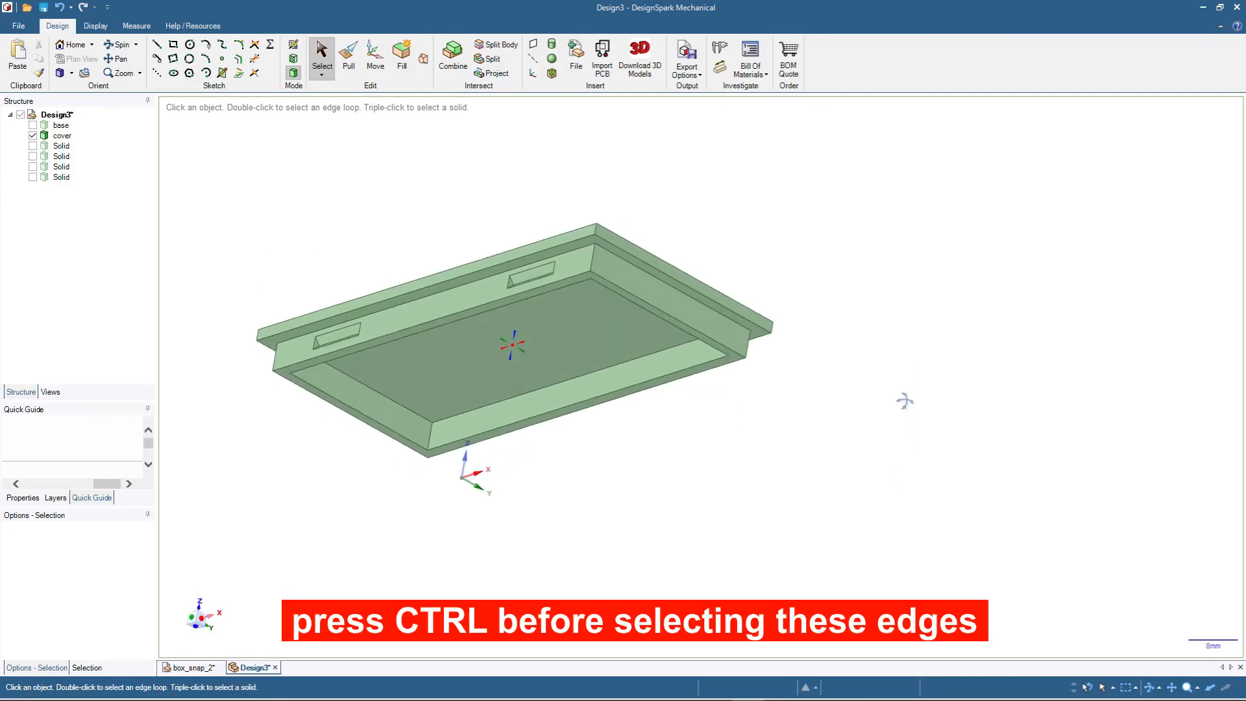
left_click(455, 315)
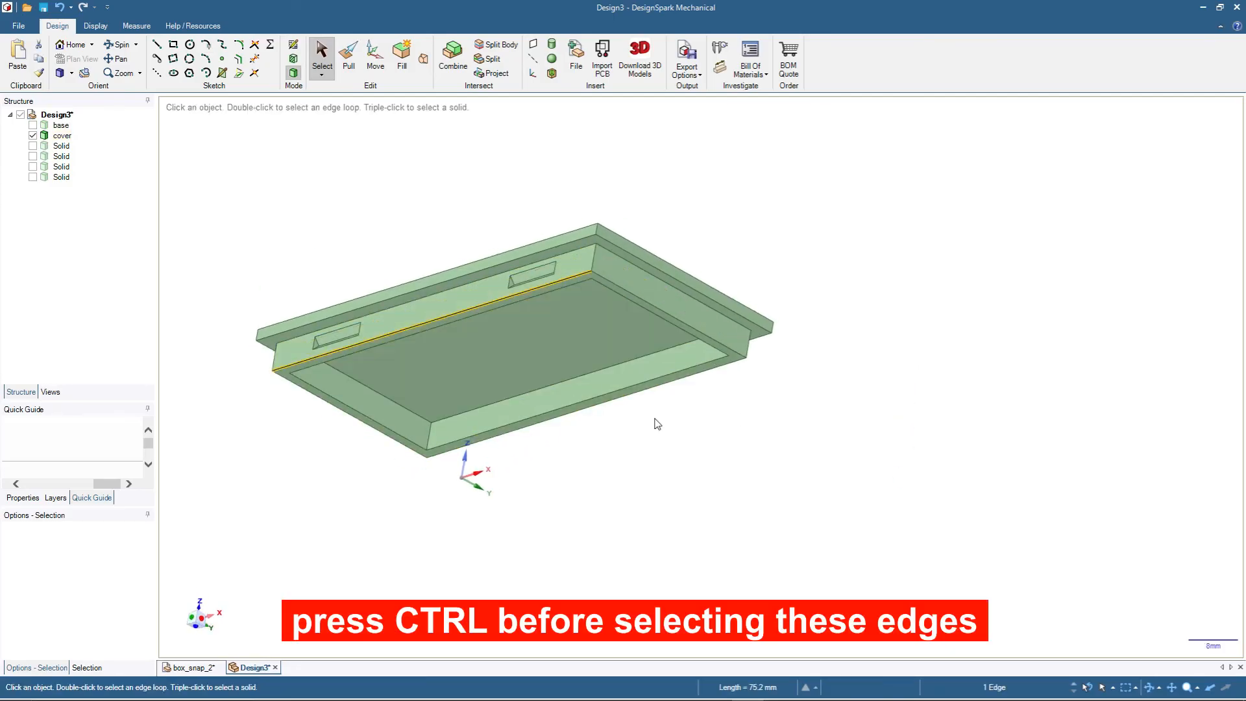
left_click(676, 388, "ctrl")
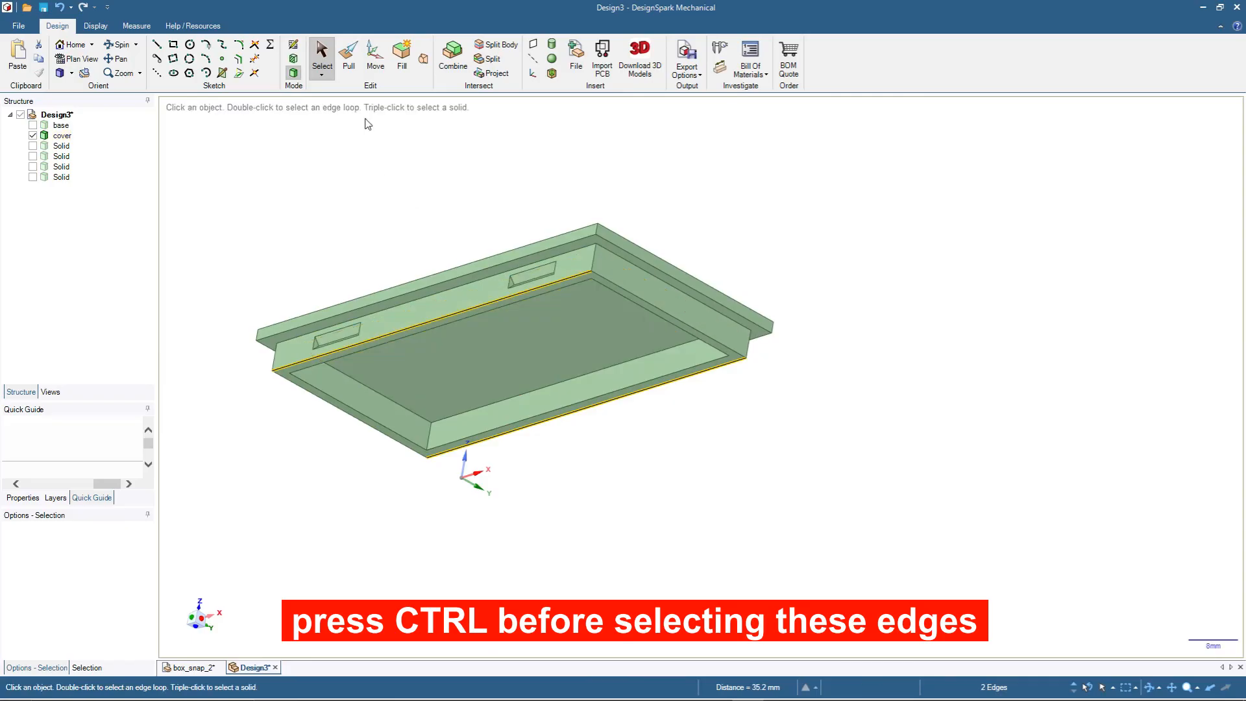
left_click(349, 63)
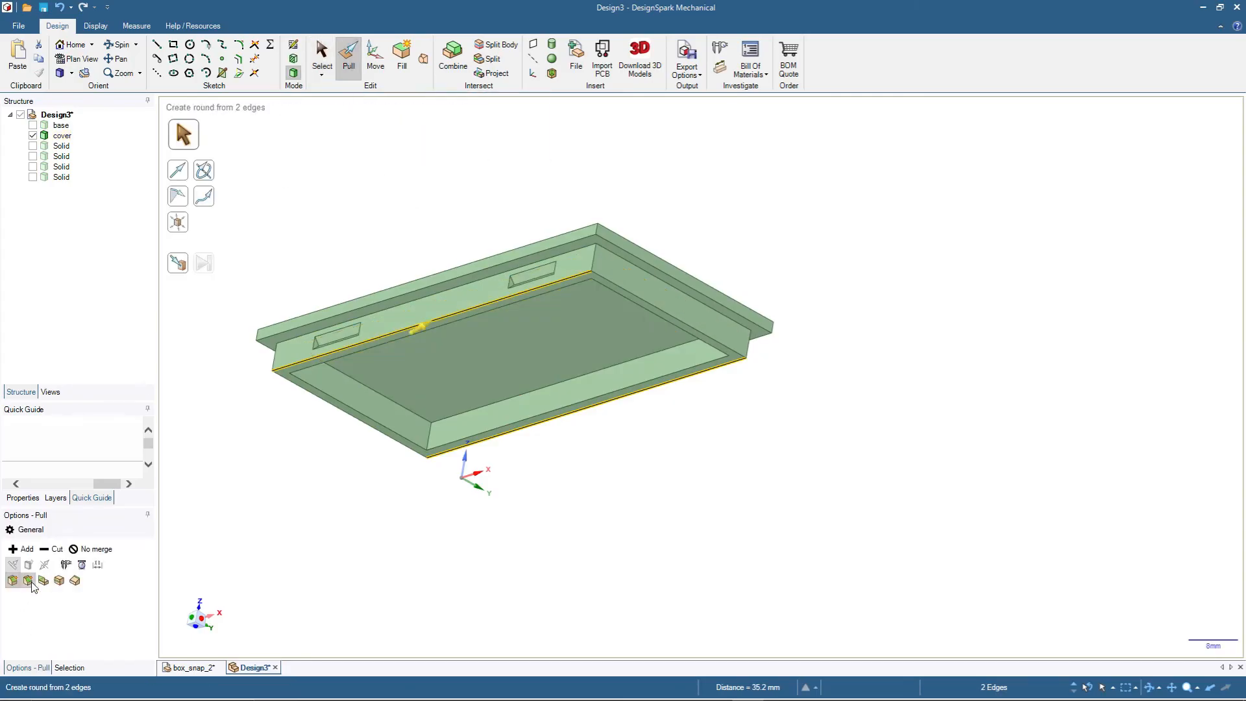
left_click(27, 580)
left_click_drag(307, 459, 317, 450)
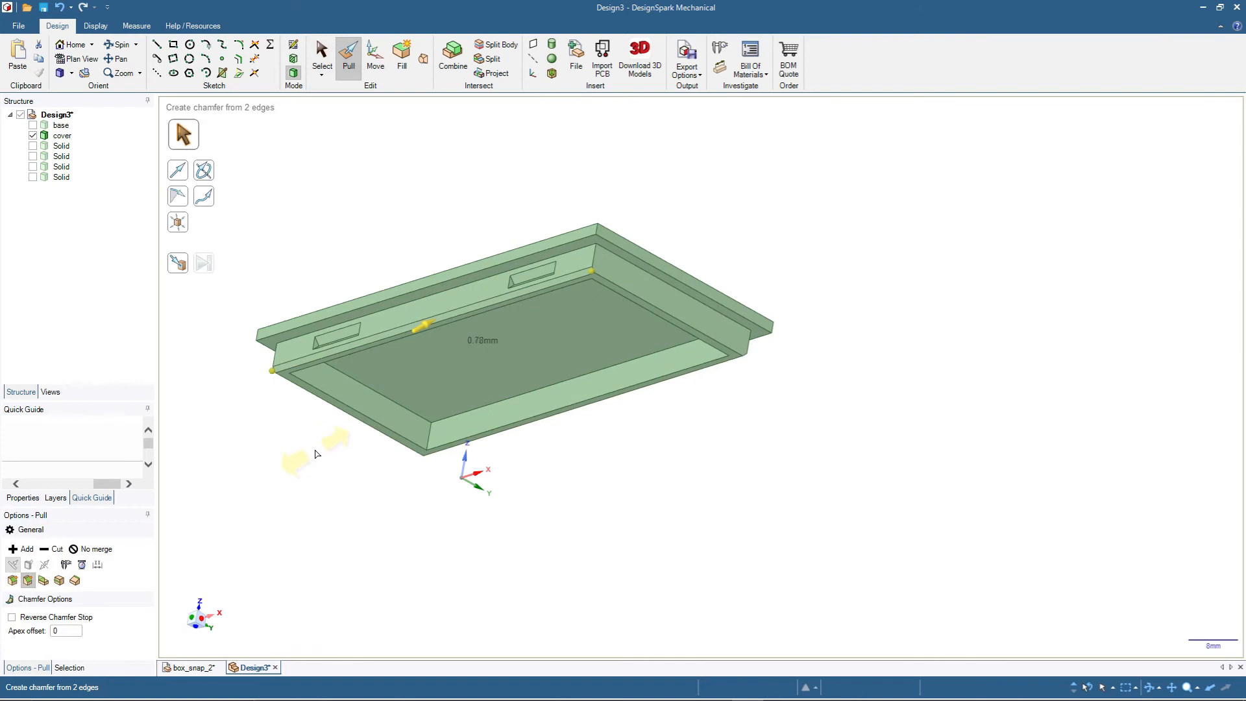
key("space")
key("Return")
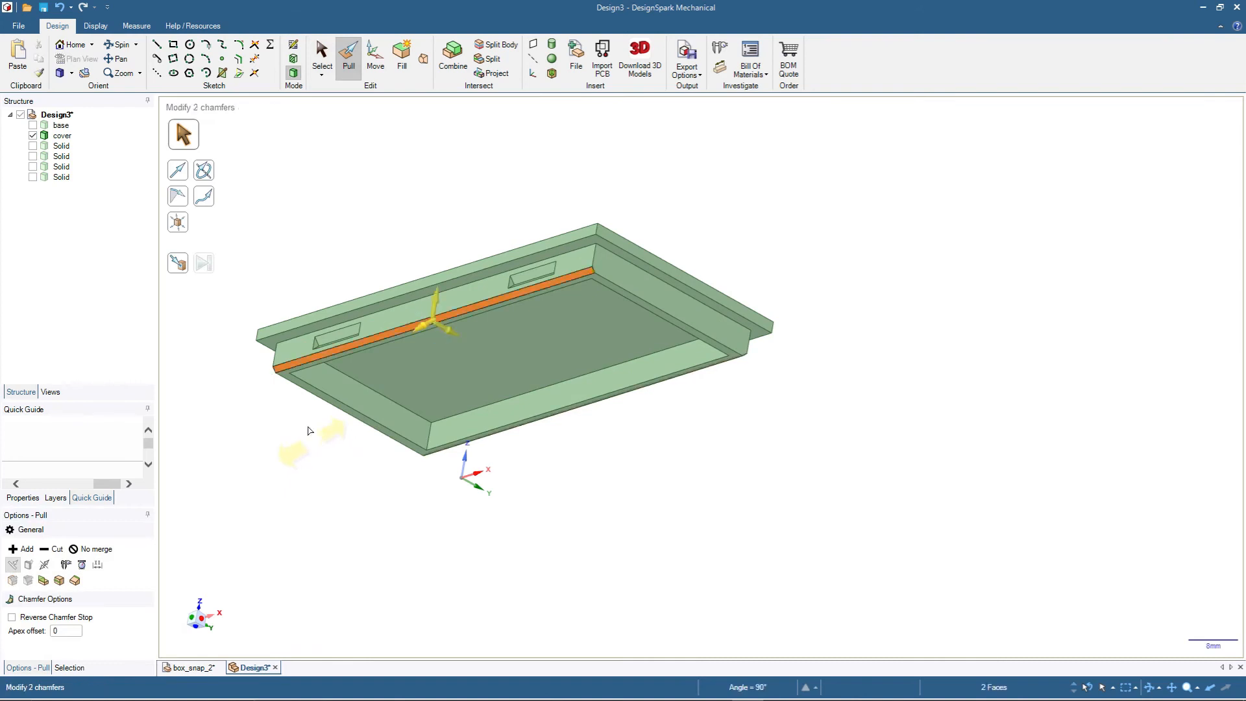
left_click(316, 60)
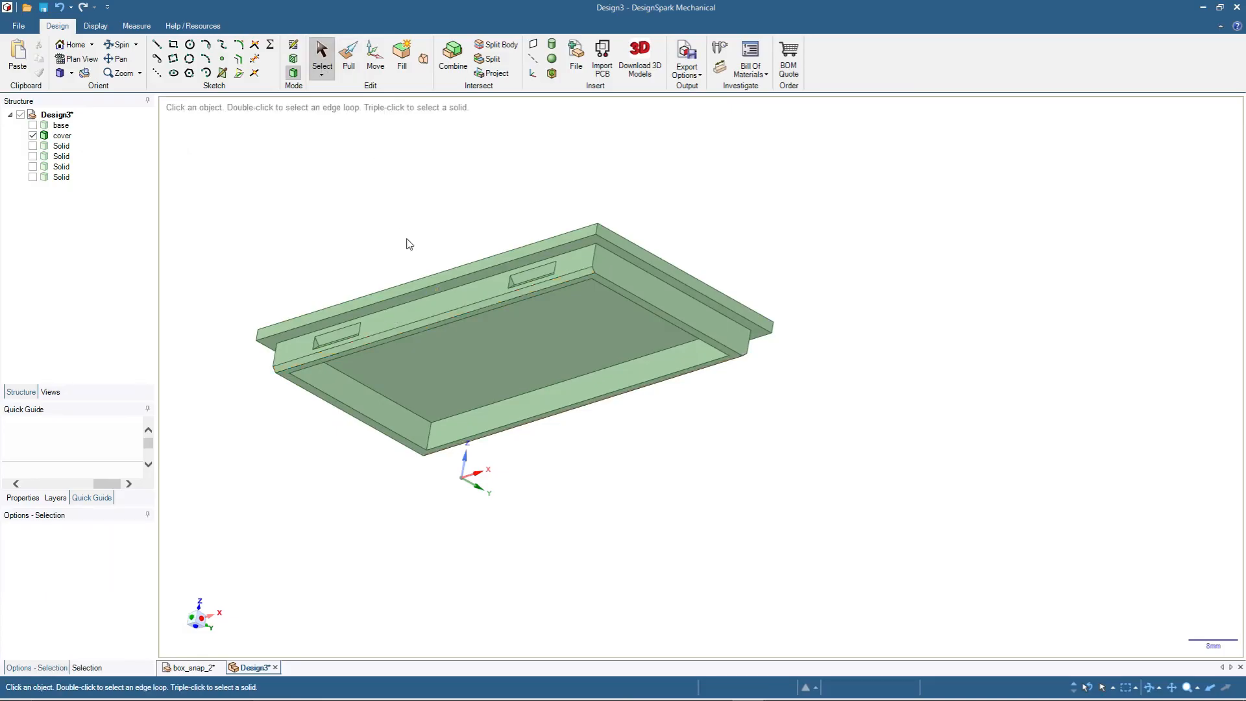
- Start a sketch on the cover lip's long recessed face and draw a 9 × 5 mm rectangle overlapping the end beside the first recess
scroll(411, 234, "down", 3)
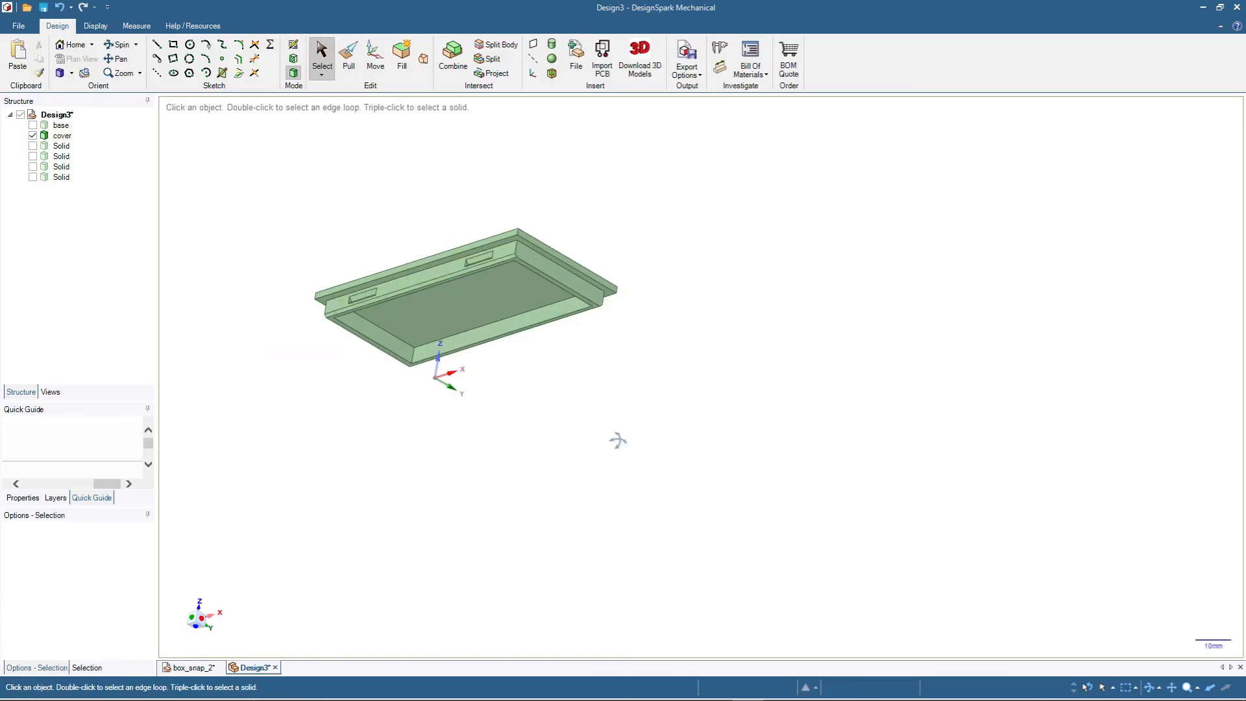
middle_click_drag(615, 430, 657, 431)
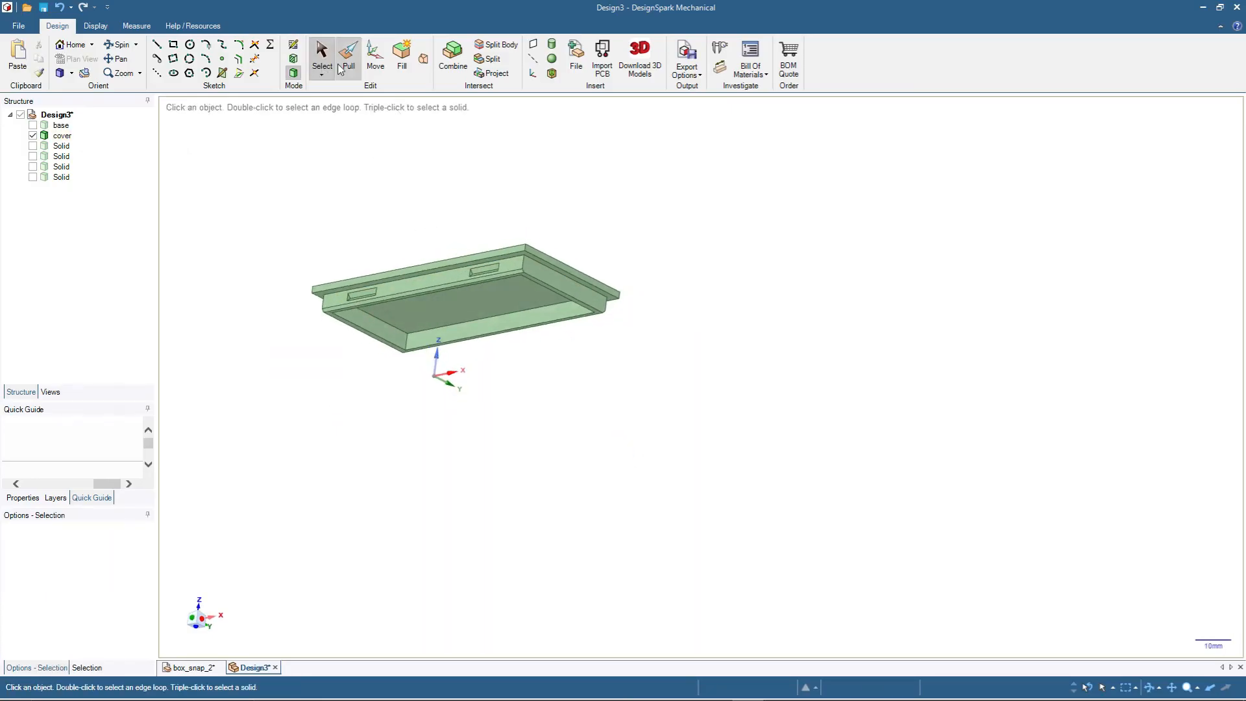
scroll(351, 235, "up", 5)
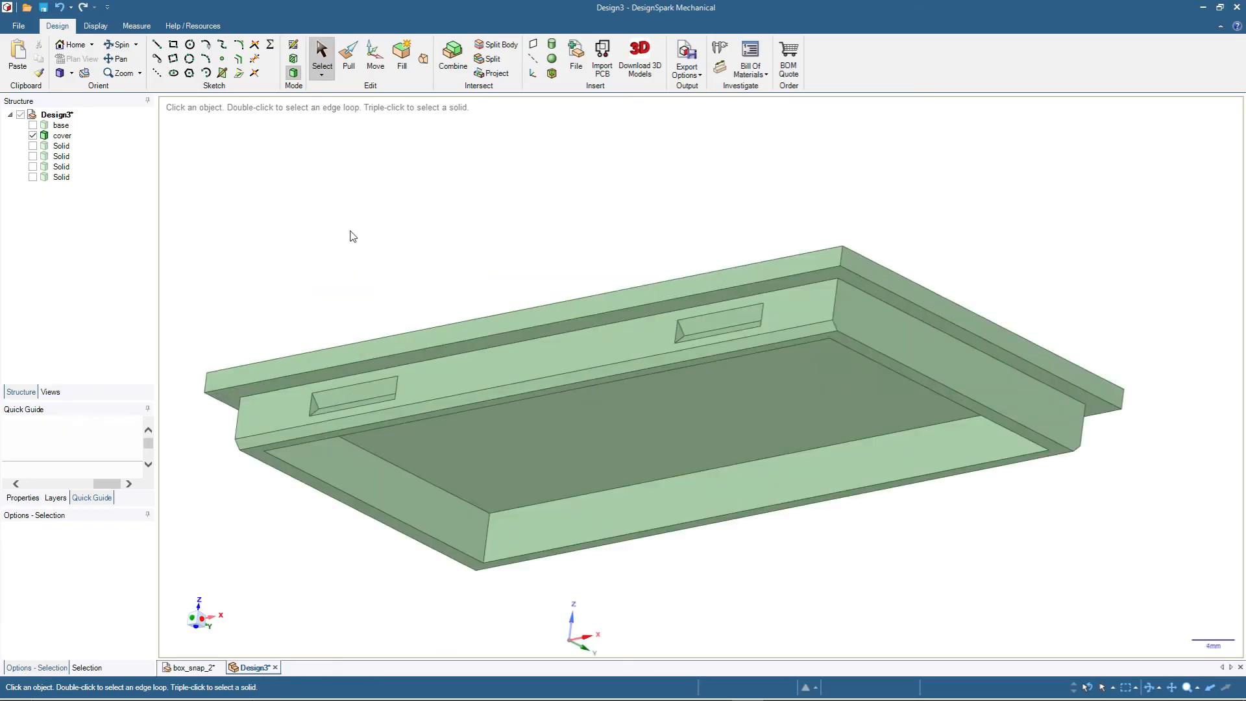
left_click(473, 387)
key("k")
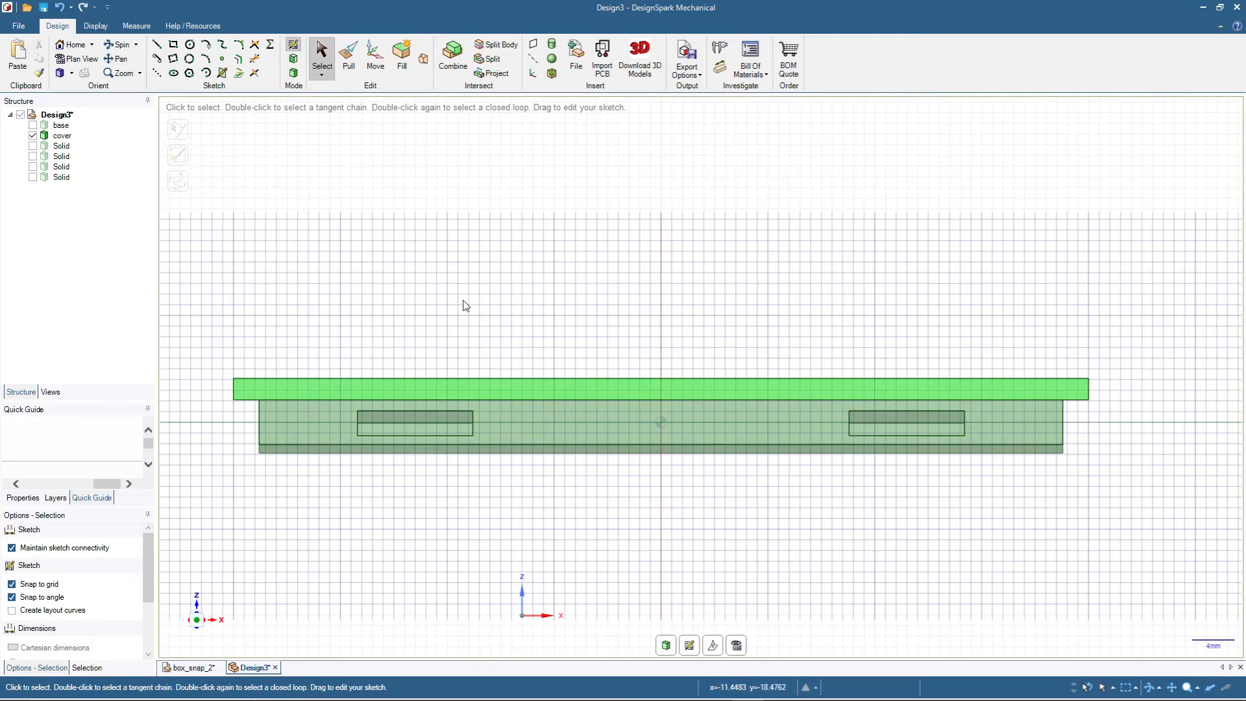
left_click(174, 45)
scroll(281, 434, "up", 3)
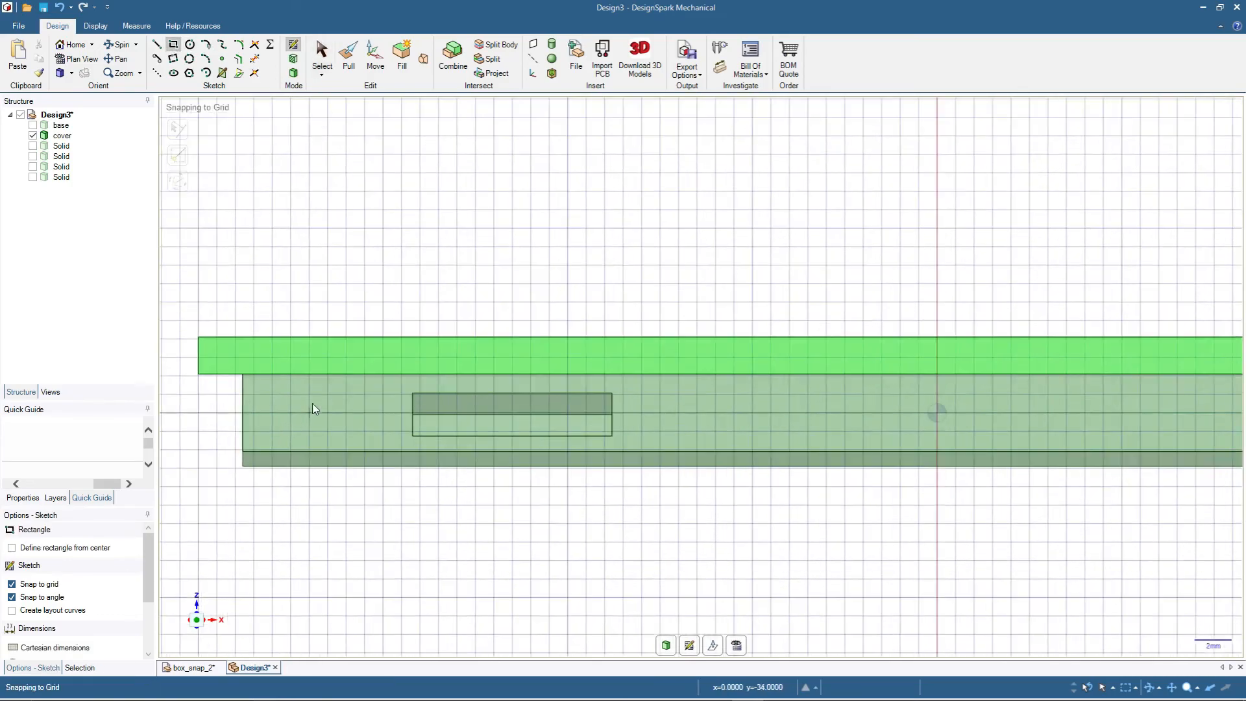
left_click(364, 394)
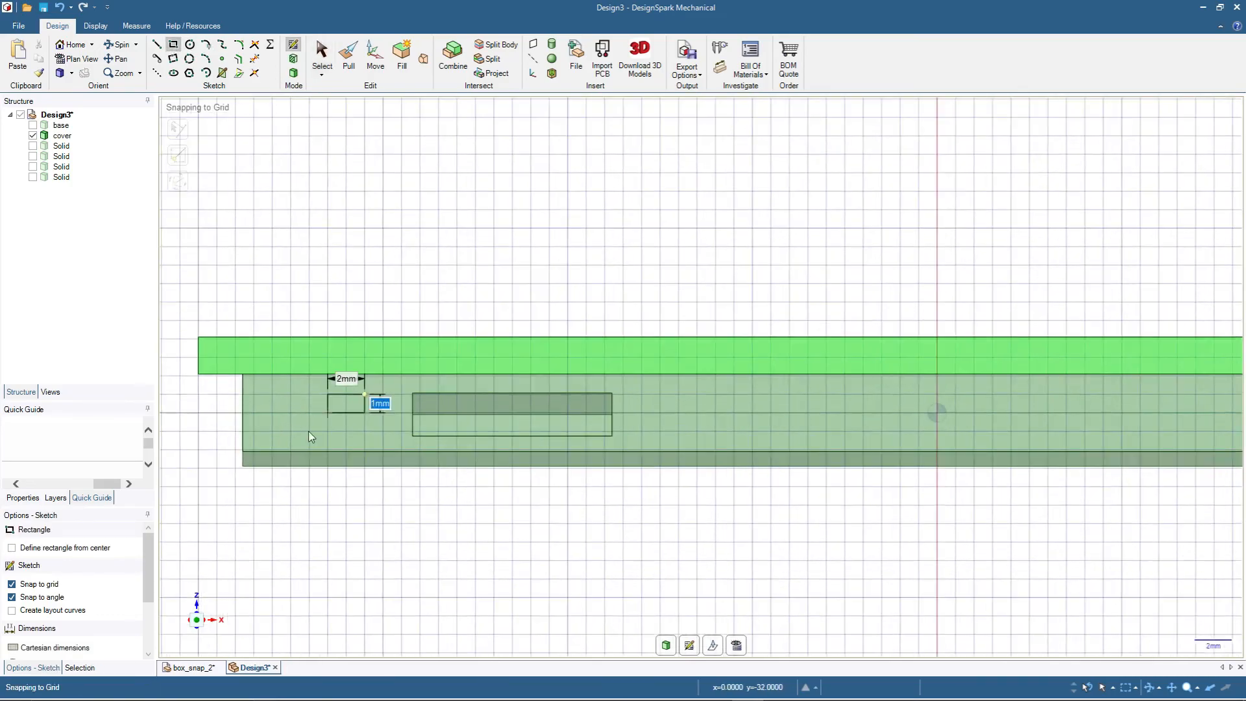
left_click(199, 487)
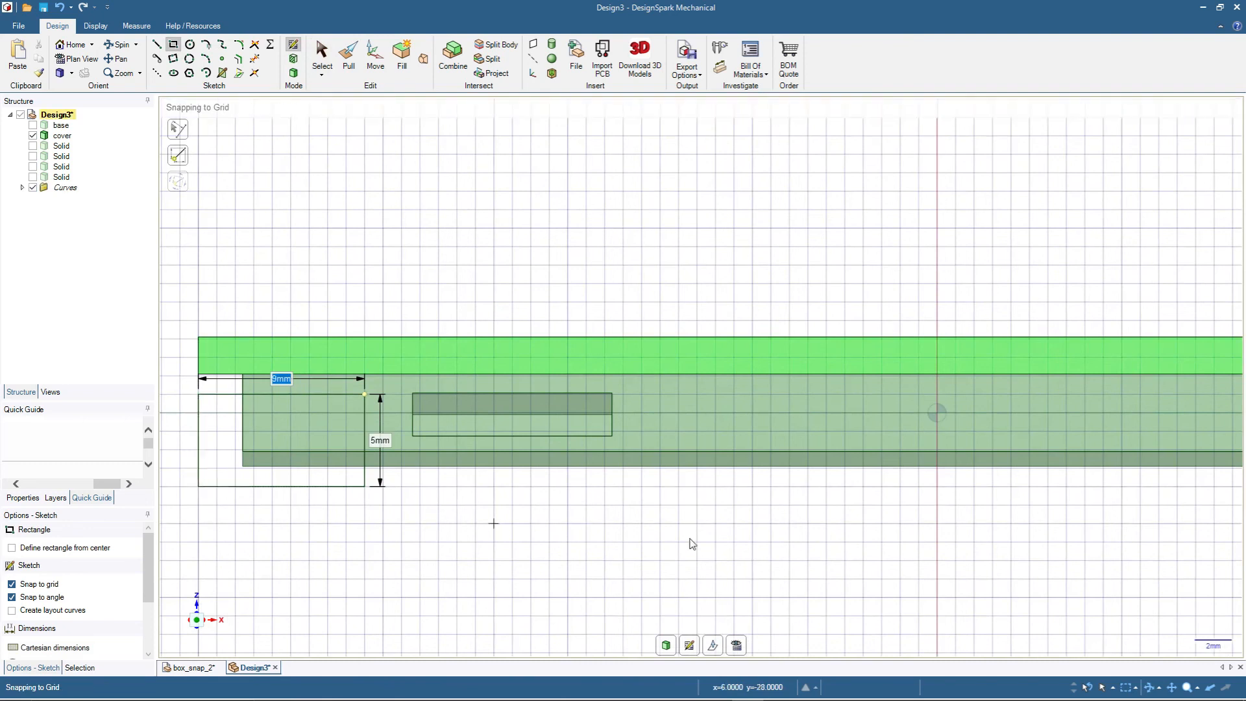
- Sketch a 30 × 5 mm rectangle centred between the two recesses, extending below the lip
left_click(660, 393)
scroll(622, 385, "down", 2)
scroll(783, 425, "up", 1)
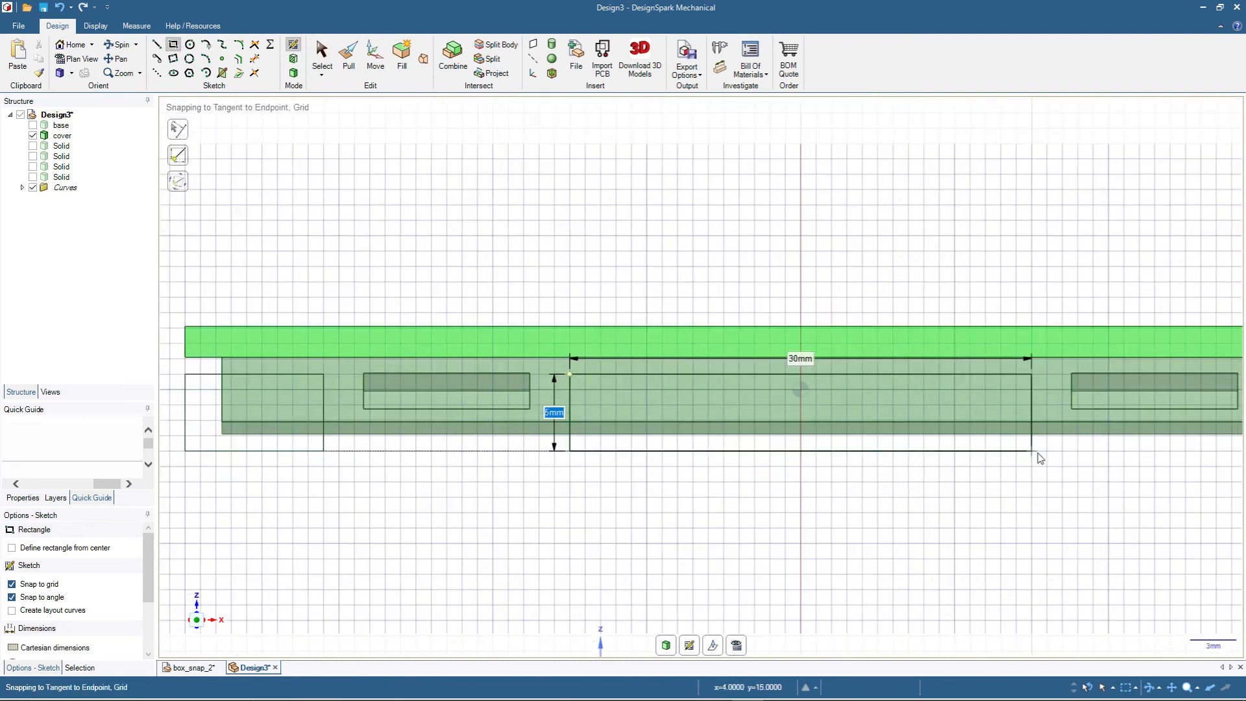
left_click(1040, 453)
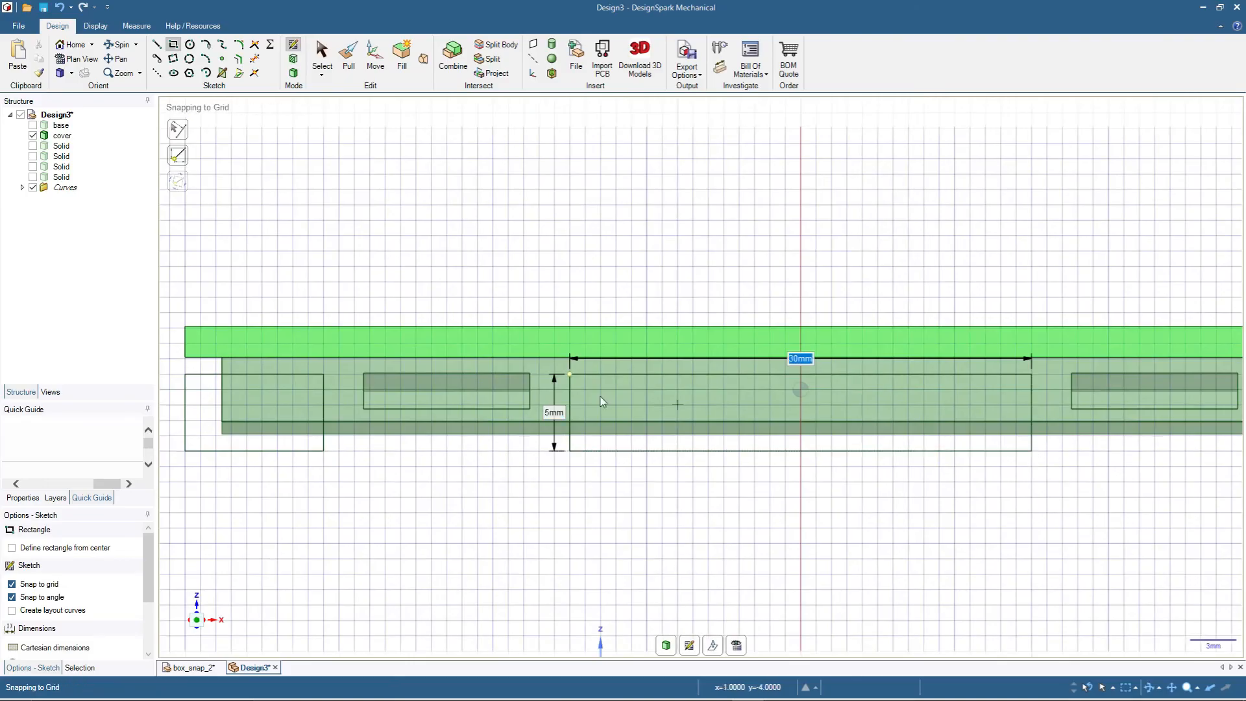
- Sketch a third rectangle overlapping the lip's other end beyond the second recess and return to 3D mode
scroll(574, 386, "down", 3)
scroll(1076, 407, "up", 2)
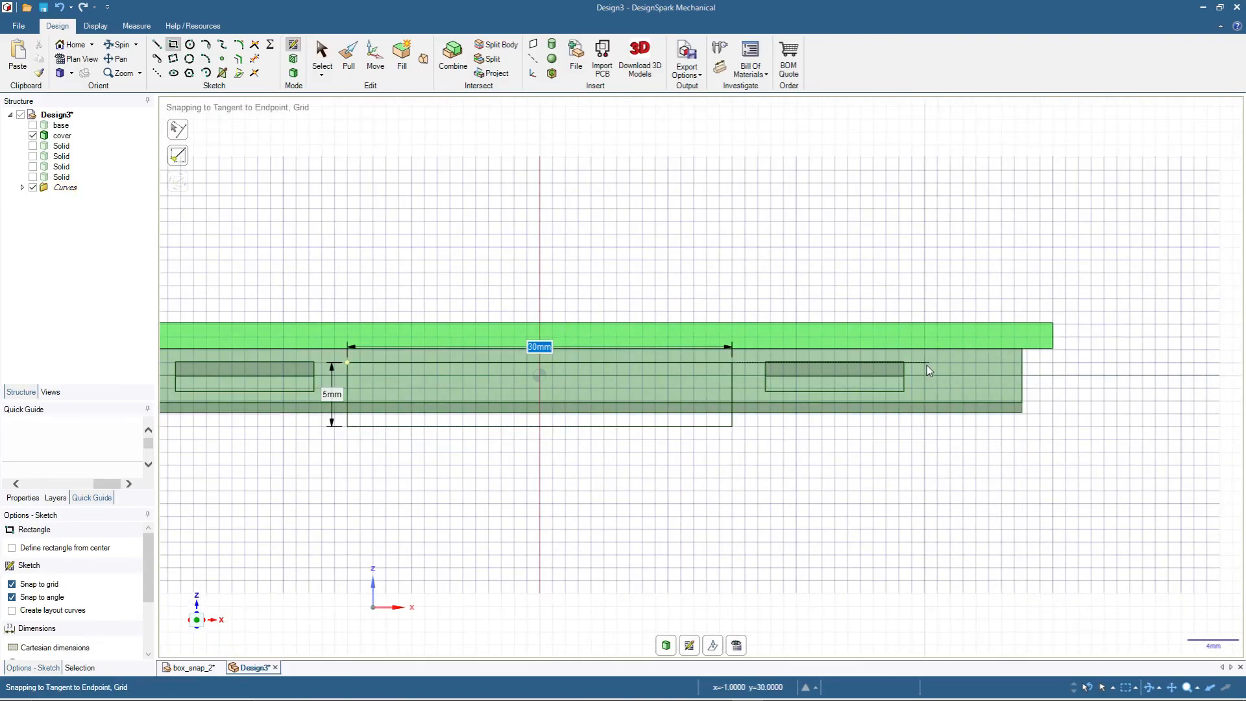
left_click(927, 365)
left_click(1088, 435)
left_click(322, 55)
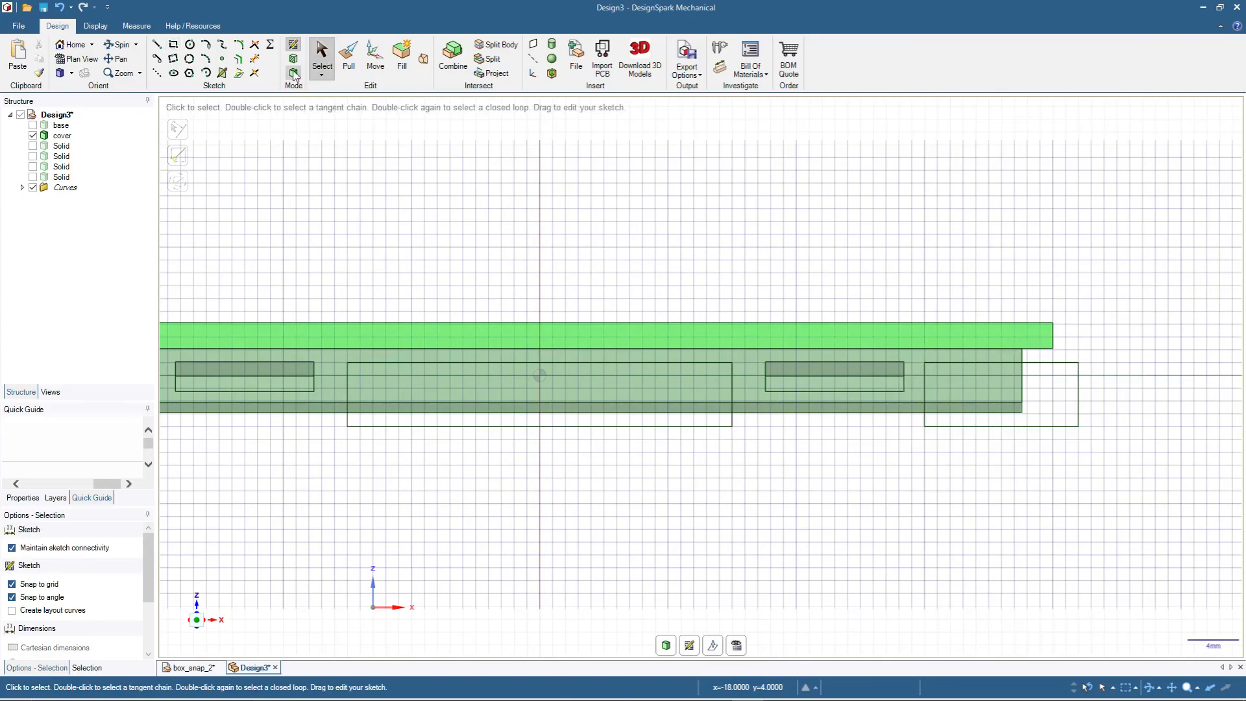
left_click(294, 74)
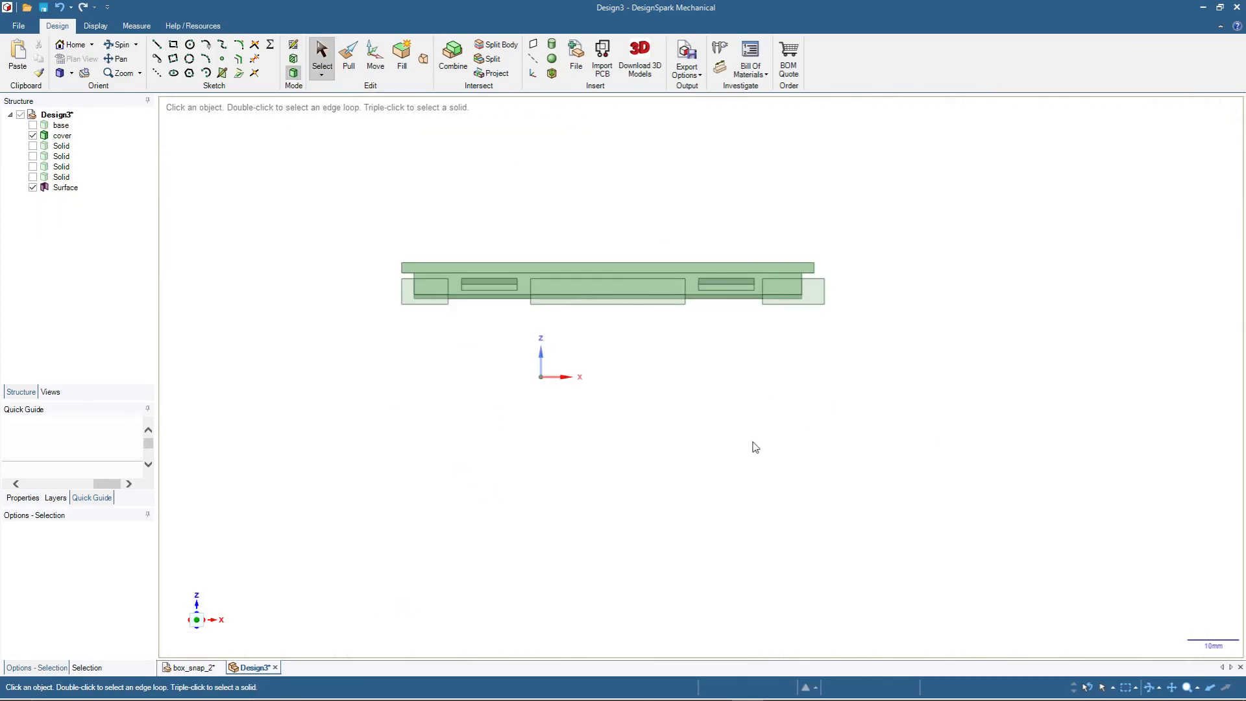
- Cut the three rectangular surfaces across the whole cover so only separate snap tabs remain around the recesses
middle_click_drag(567, 443, 465, 437)
scroll(427, 291, "up", 3)
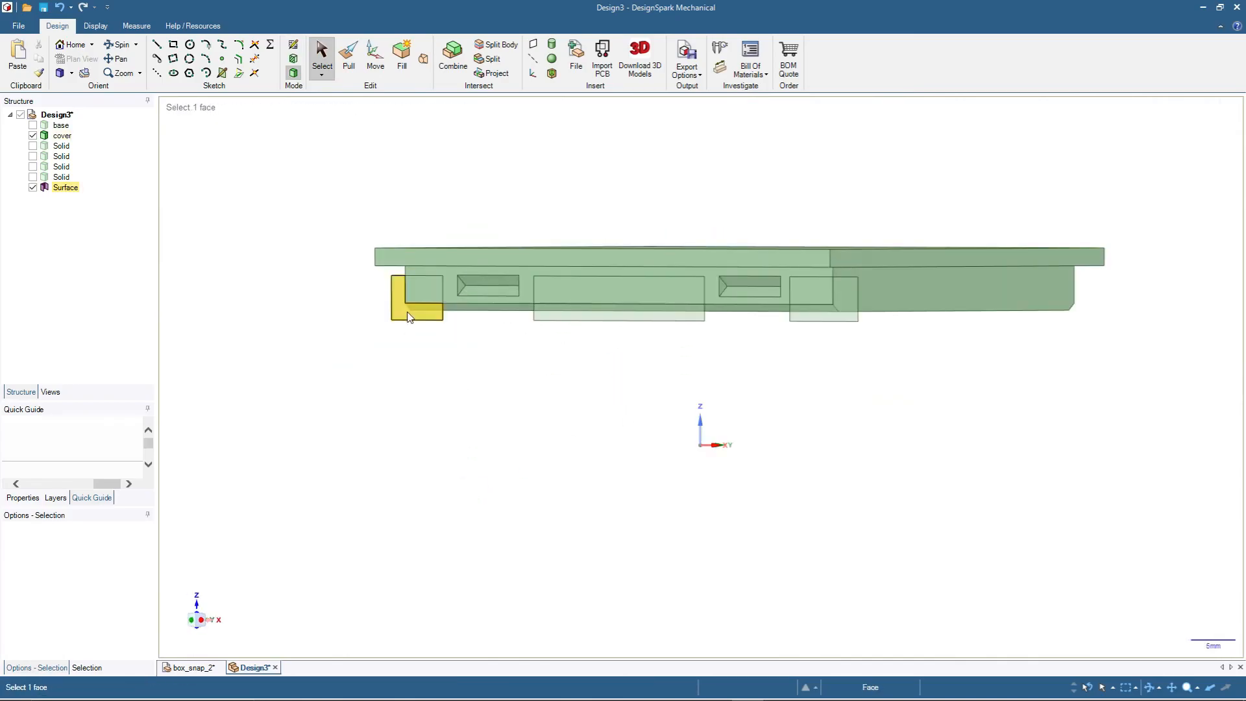
left_click(68, 187)
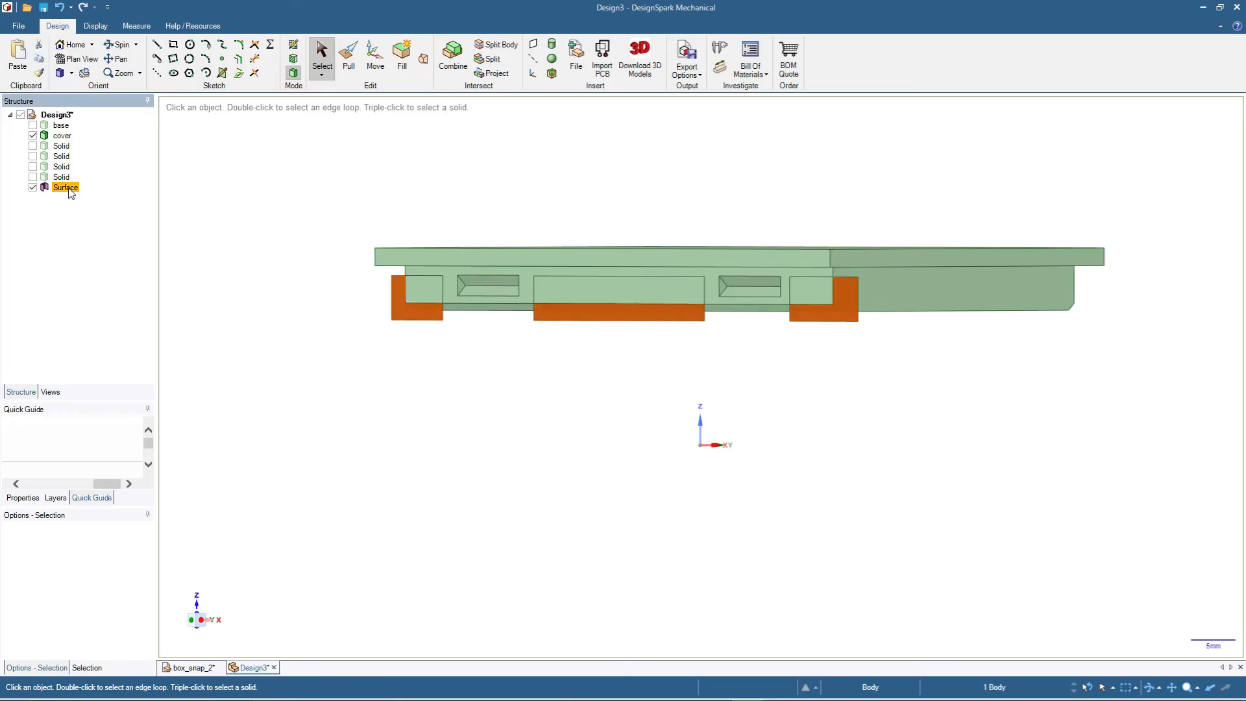
scroll(565, 328, "up", 2)
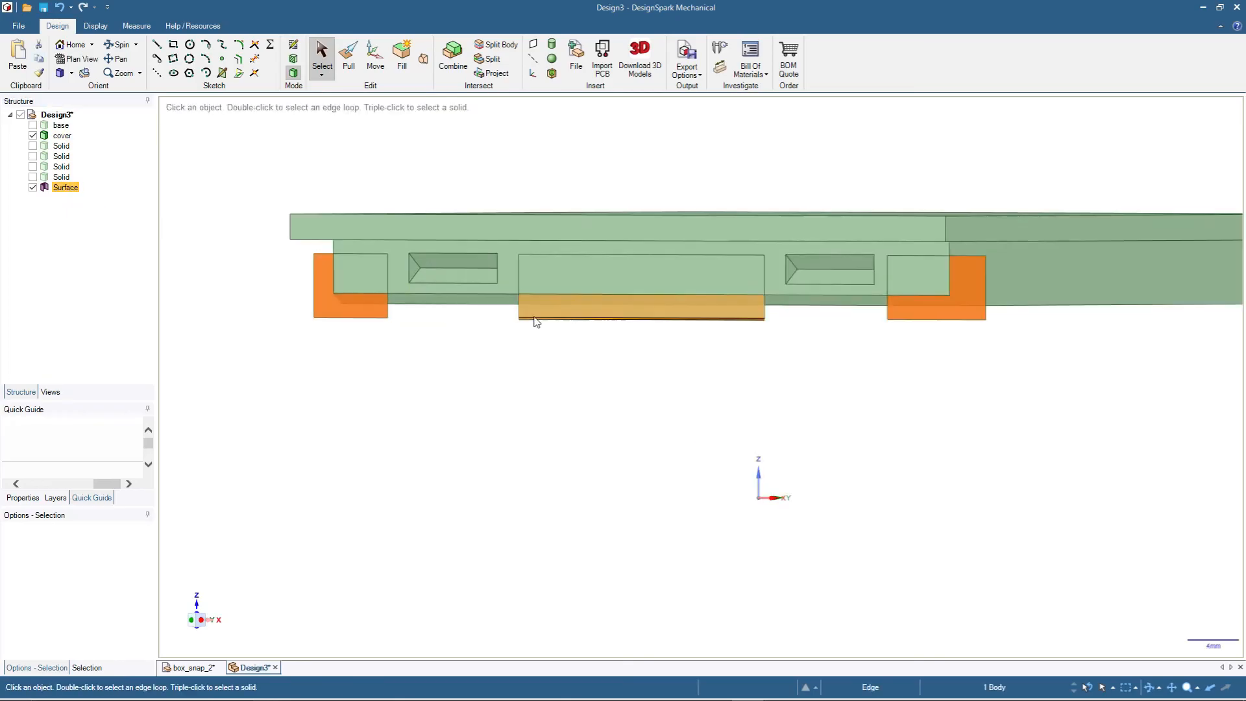
left_click(359, 275, "ctrl")
left_click(648, 282, "ctrl")
left_click(929, 282, "ctrl")
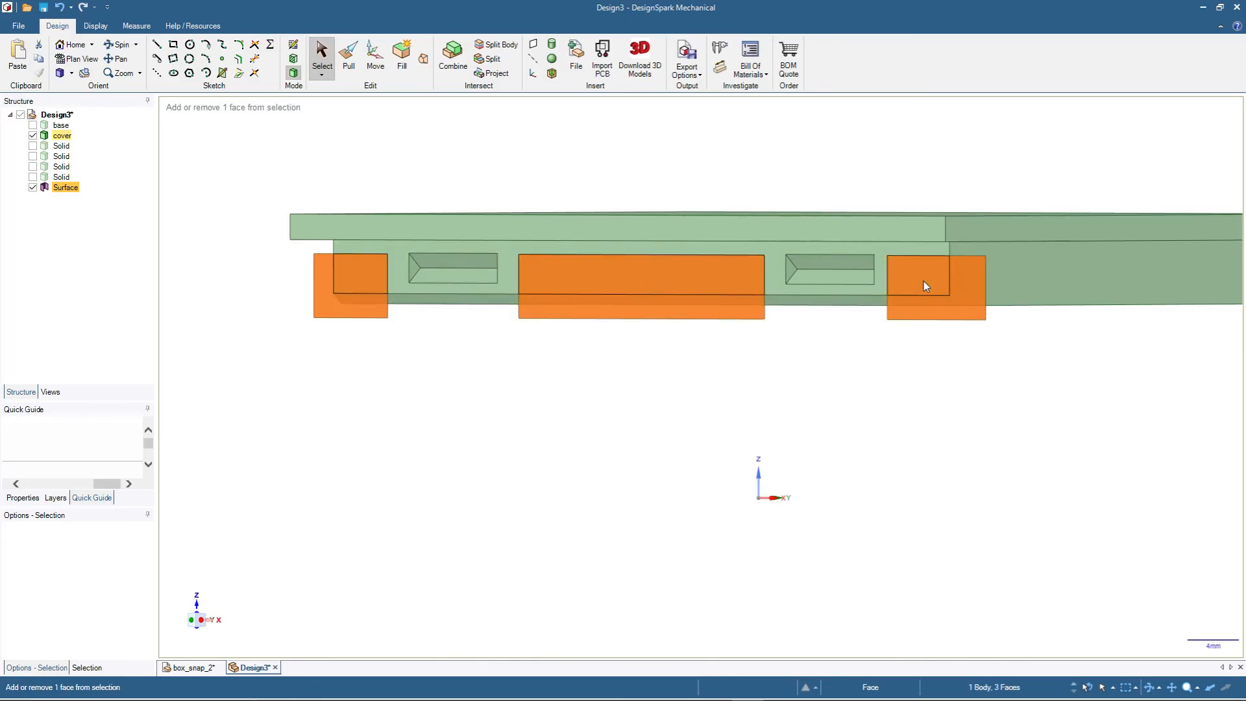
left_click(355, 61)
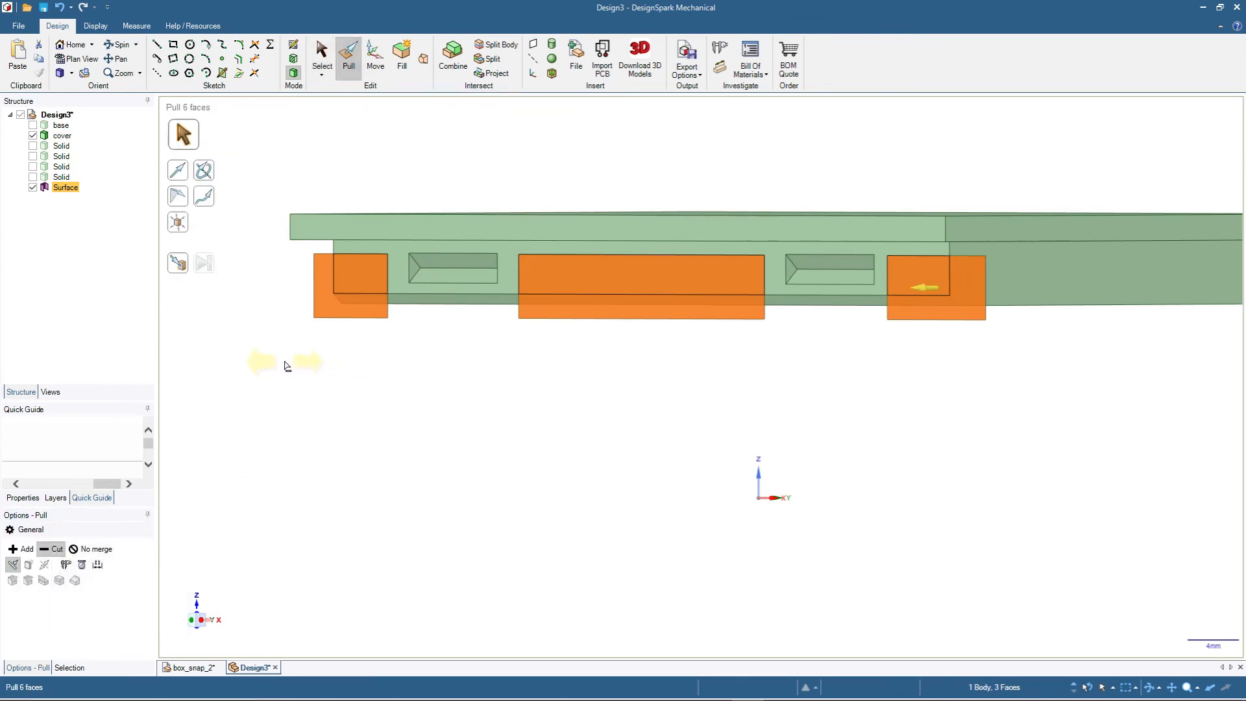
left_click_drag(283, 367, 1019, 387)
left_click(322, 54)
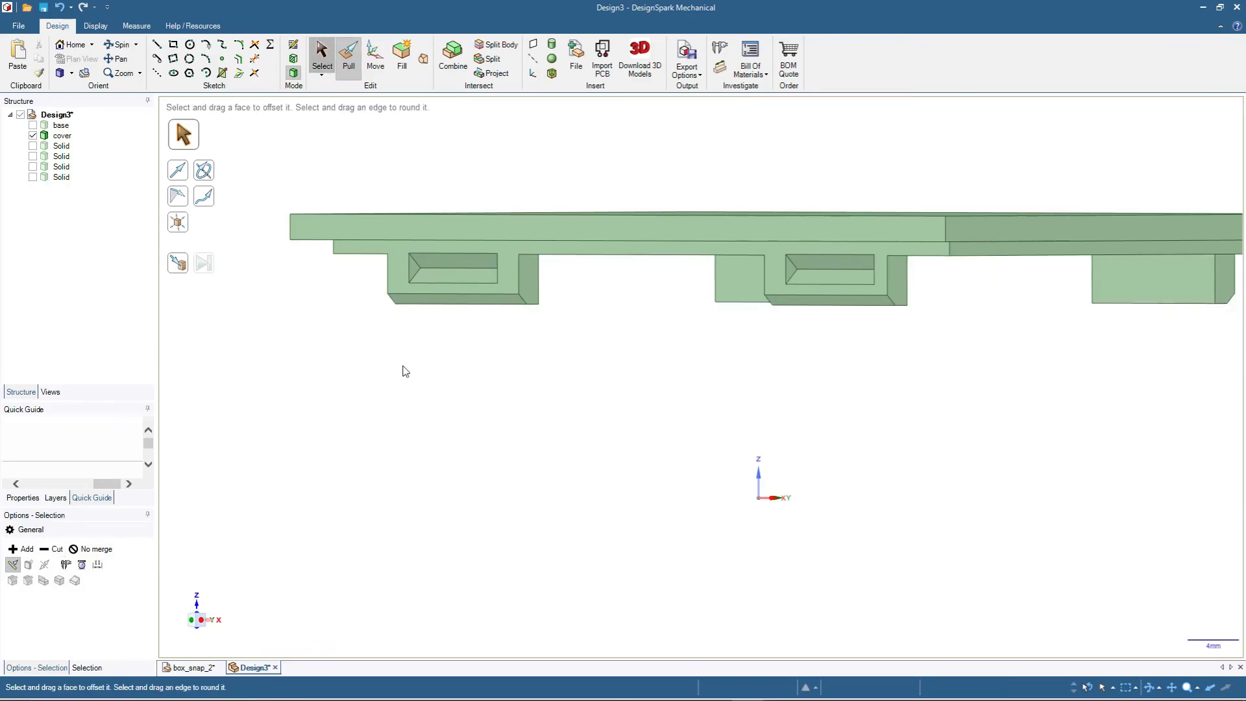
middle_click_drag(581, 429, 698, 381)
middle_click_drag(863, 448, 1004, 435)
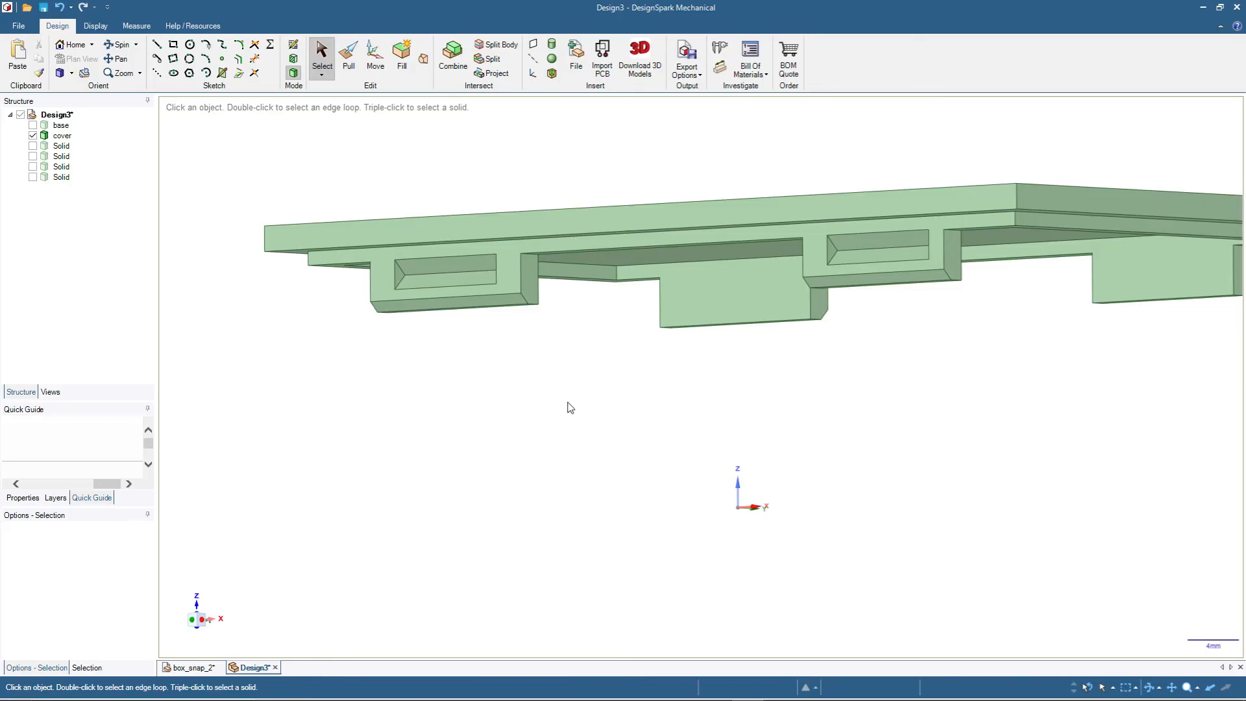
middle_click_drag(570, 407, 566, 409)
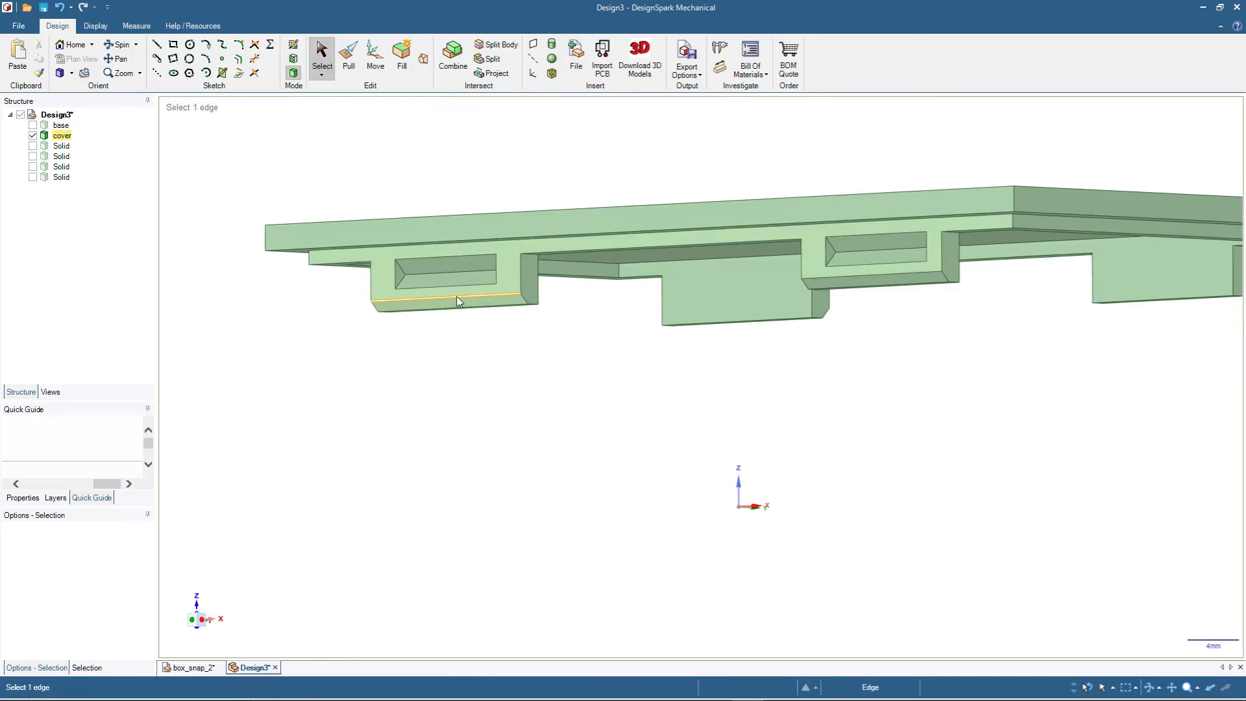
left_click(378, 277)
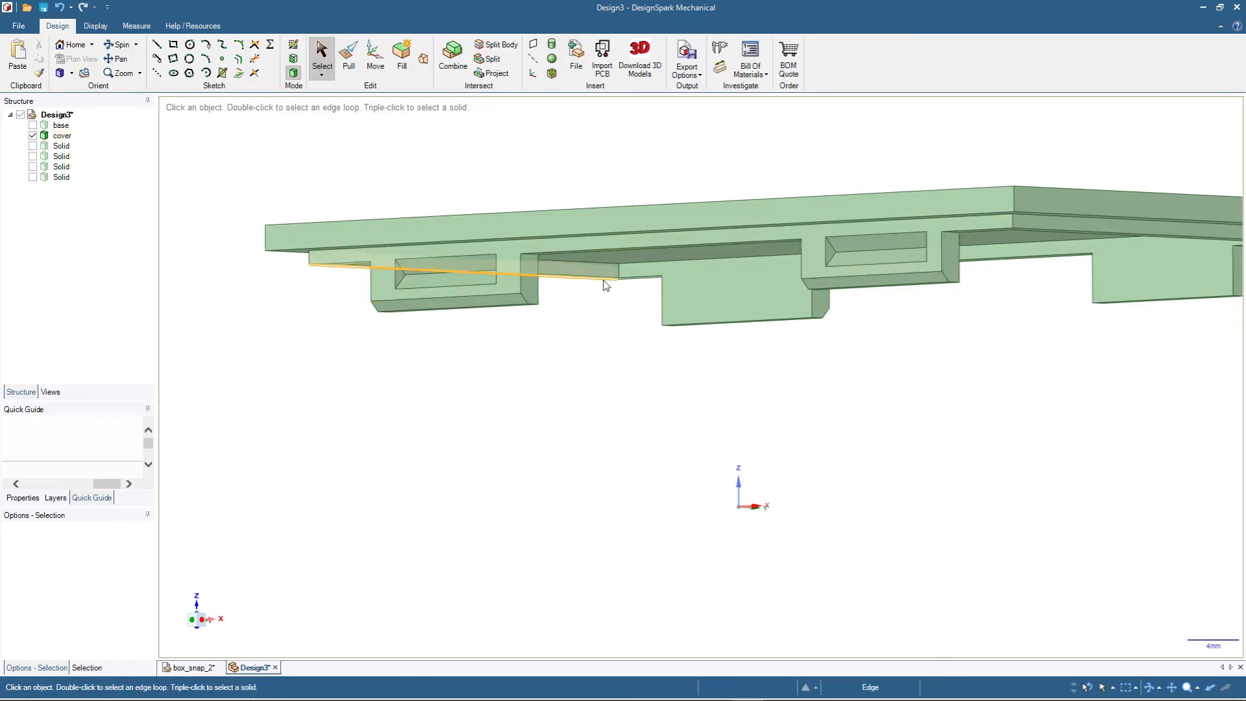
left_click(490, 339)
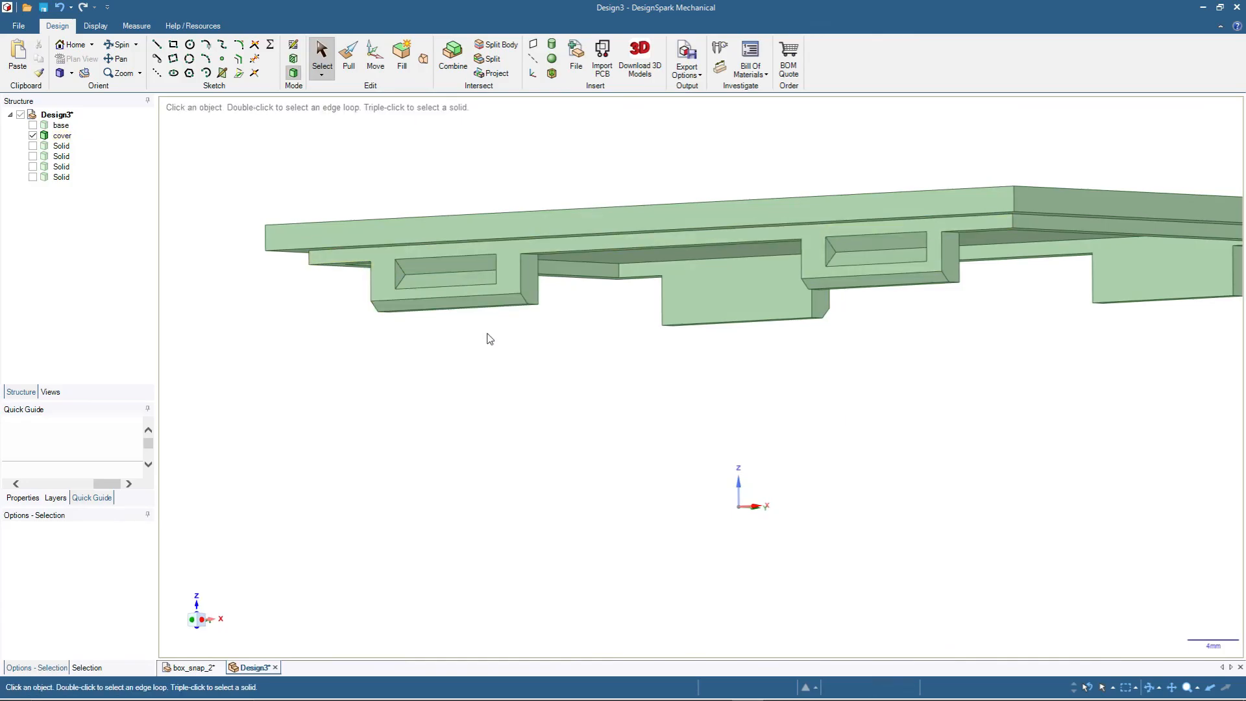
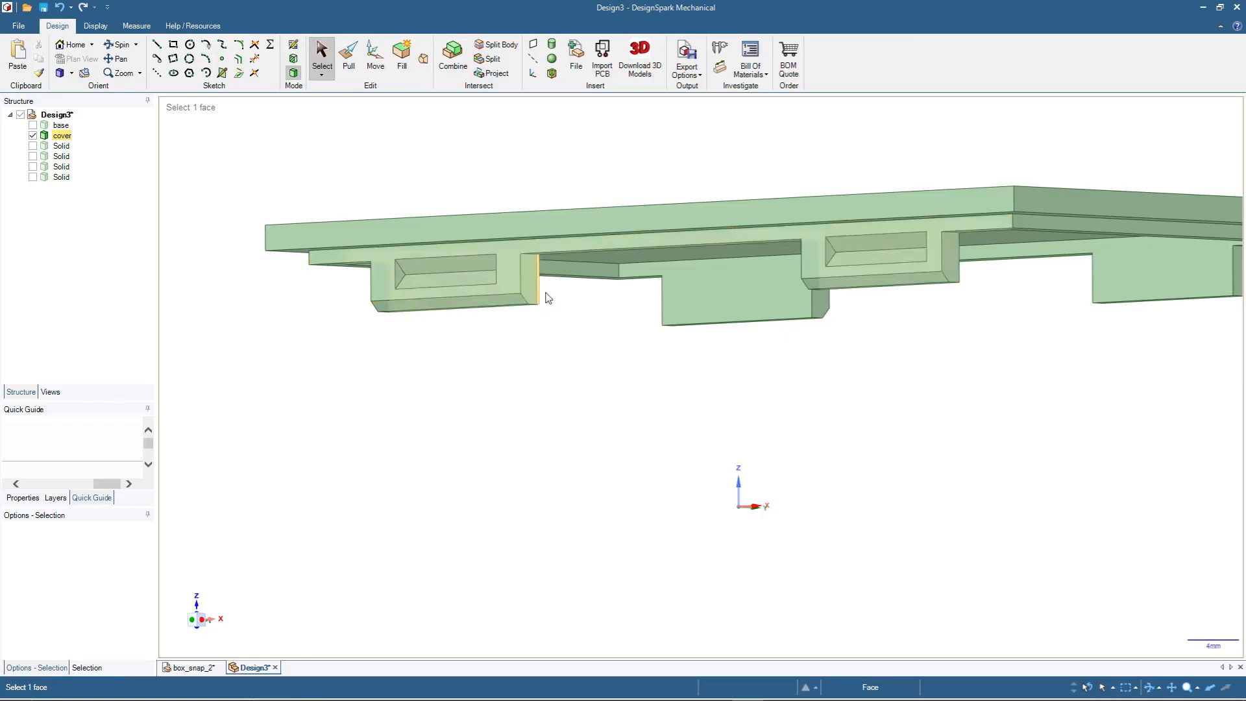
- Show the base and hide the cover to expose the snap blocks on the base's inner wall
scroll(568, 420, "up", 1)
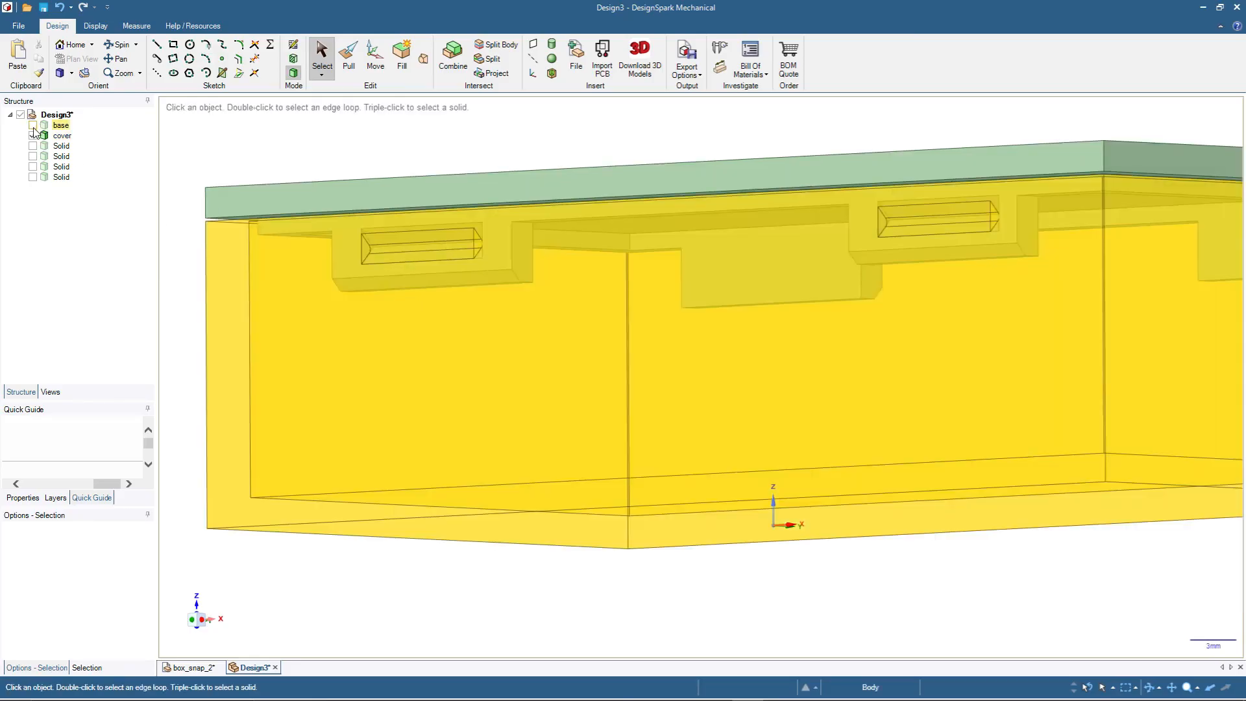
left_click(33, 125)
scroll(495, 276, "down", 3)
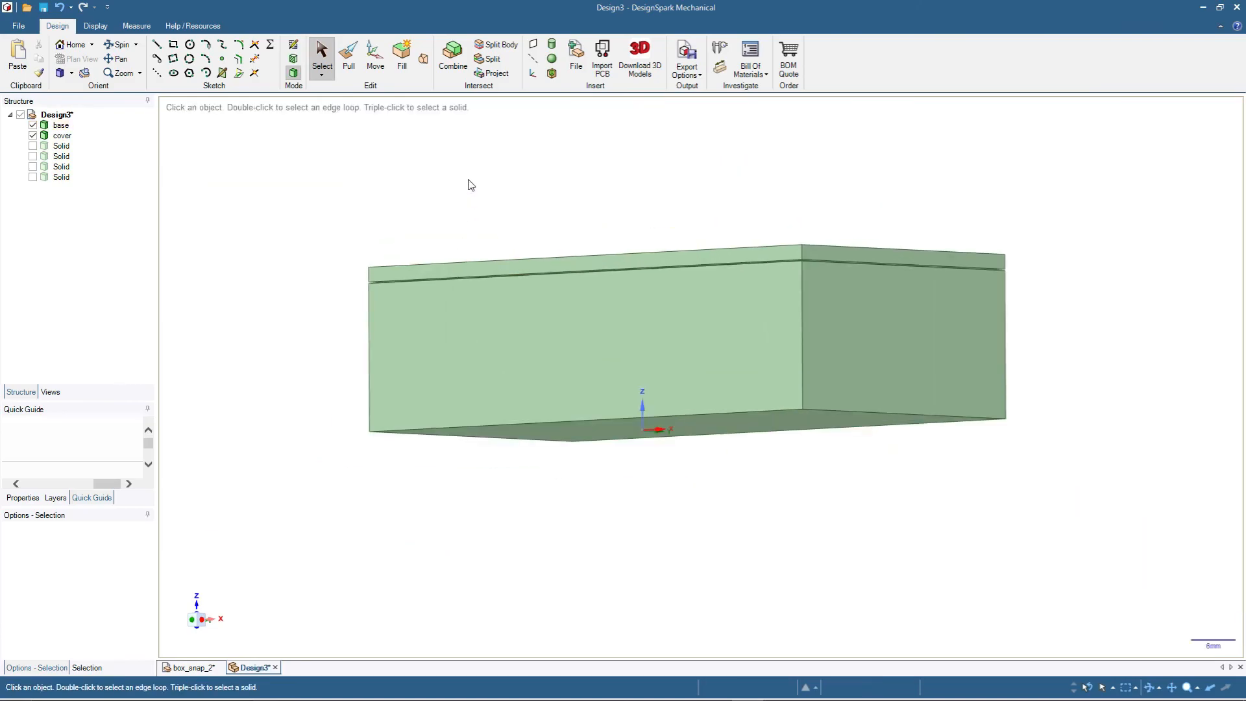
left_click(32, 136)
scroll(426, 270, "up", 2)
middle_click_drag(423, 223, 328, 241)
scroll(577, 252, "up", 2)
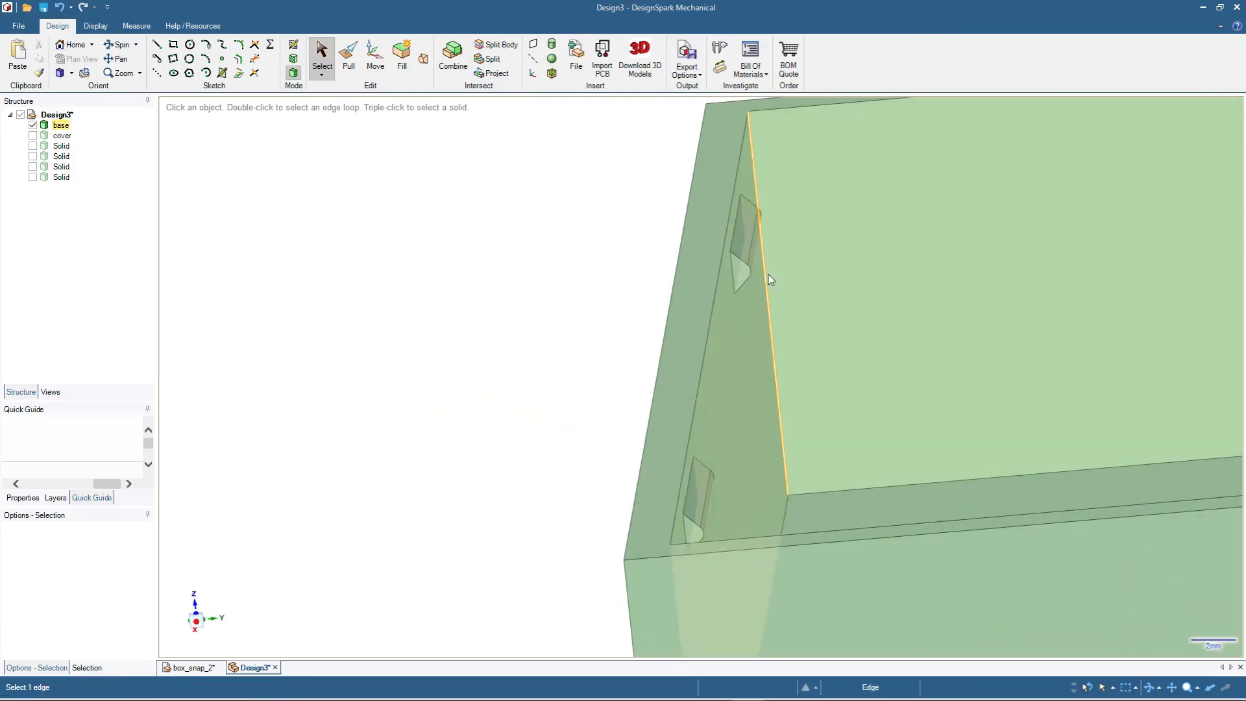
- Section the box at a snap block's end face with the cover shown and examine how the snaps fit the recesses
left_click(742, 272)
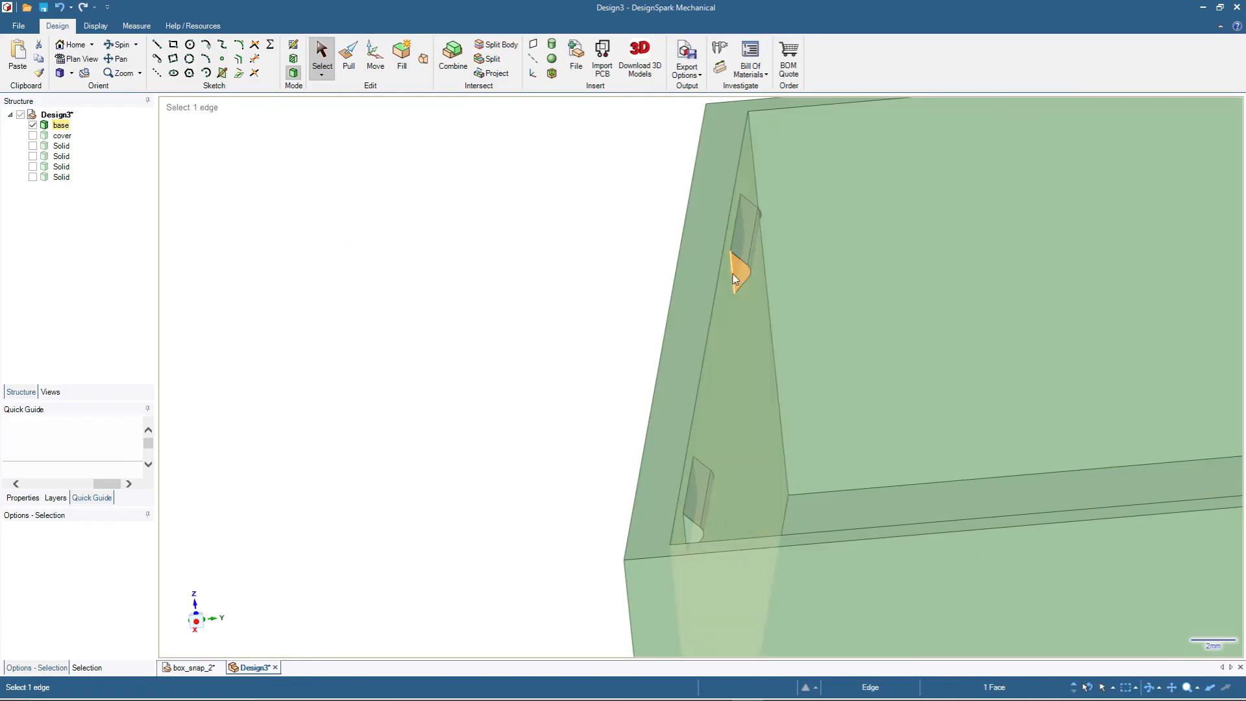
key("k")
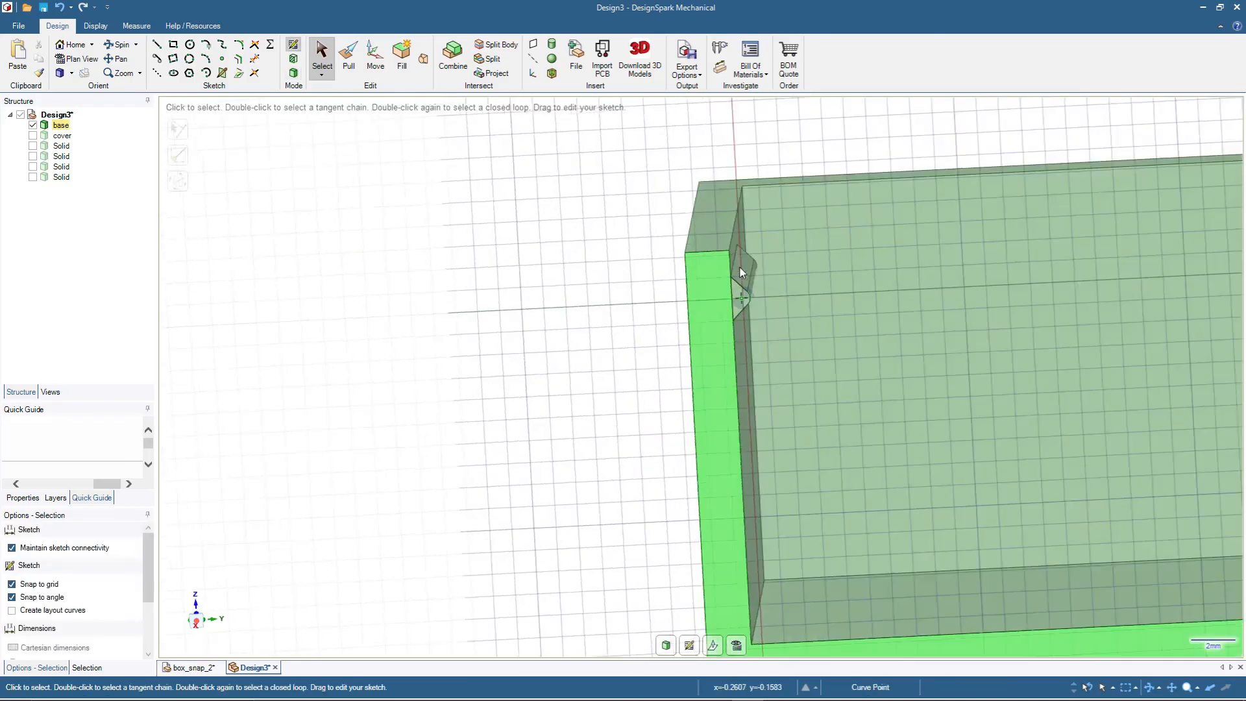
left_click(32, 135)
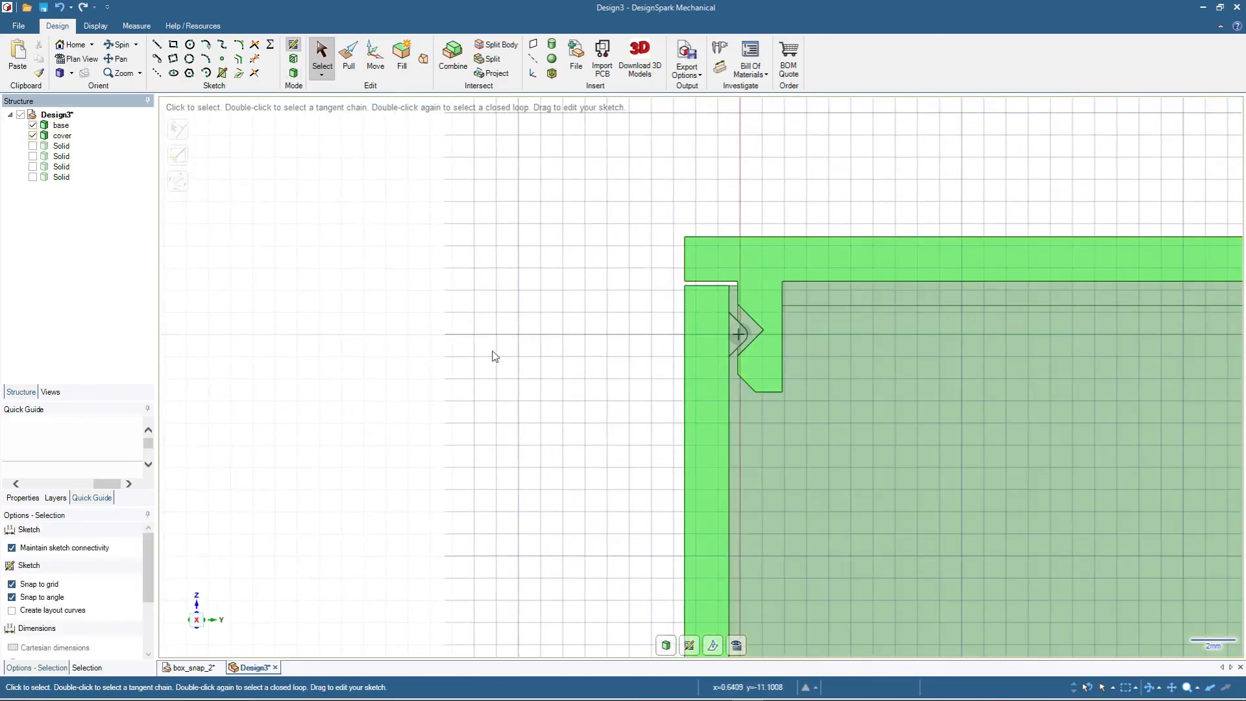
scroll(467, 338, "down", 2)
scroll(428, 308, "up", 2)
middle_click_drag(1071, 467, 731, 383, "shift")
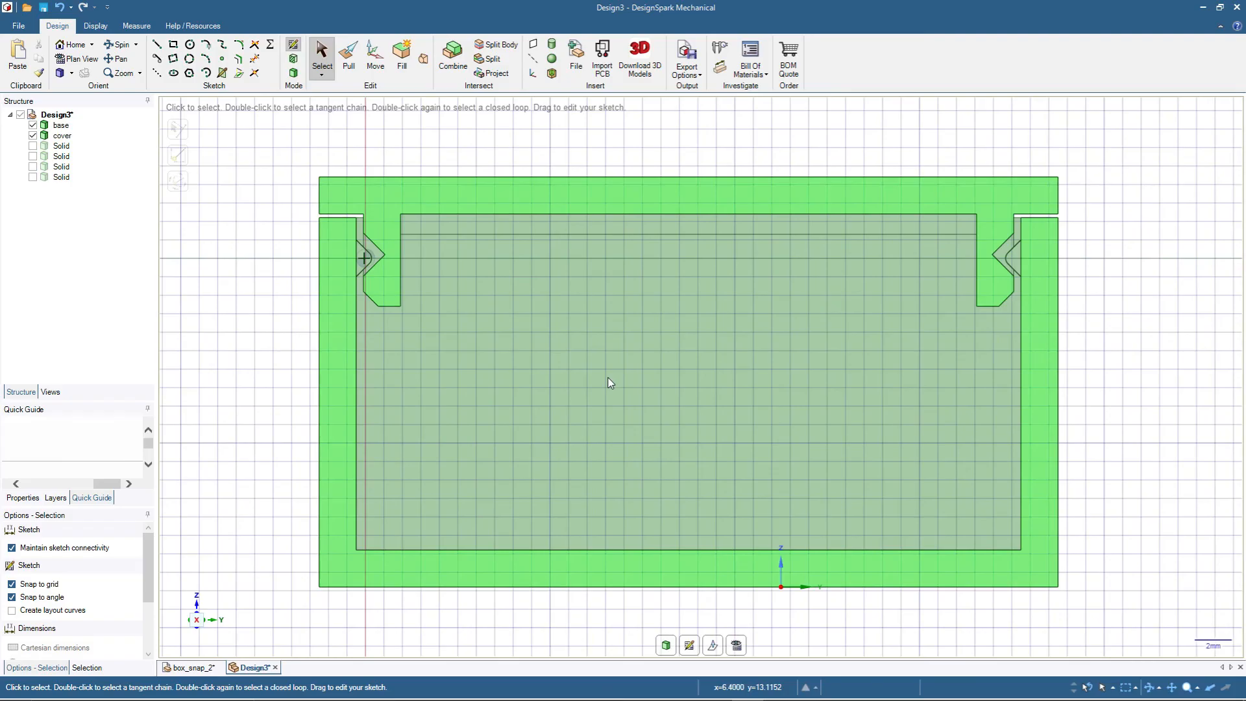
key("d")
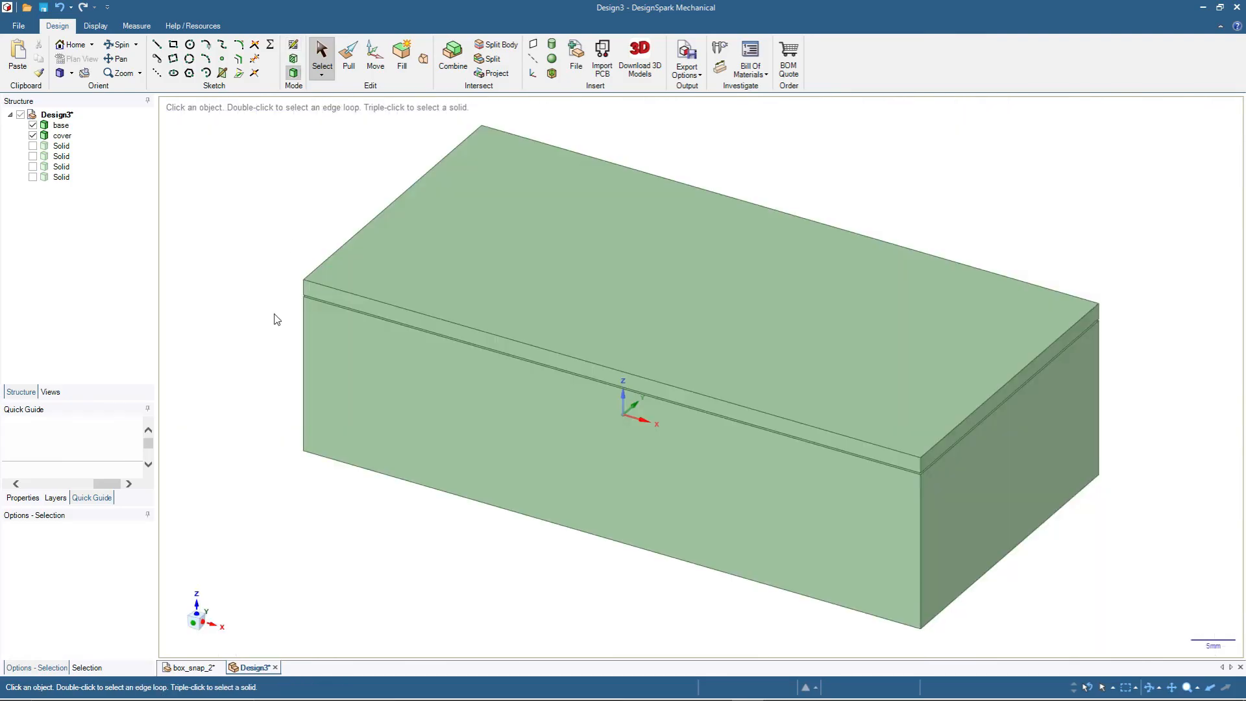
- Round the vertical edges of the base and cover at three outer corners with a 2 mm radius
left_click(303, 329)
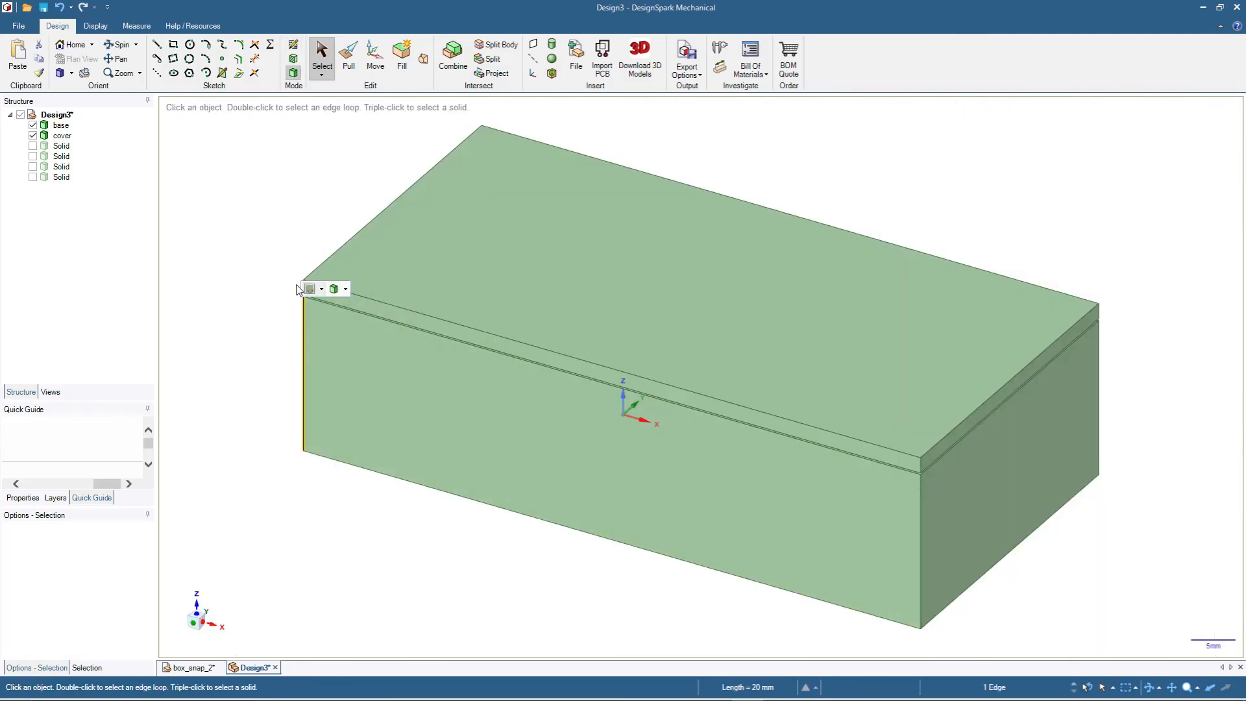
scroll(276, 287, "up", 3)
left_click(324, 293, "ctrl")
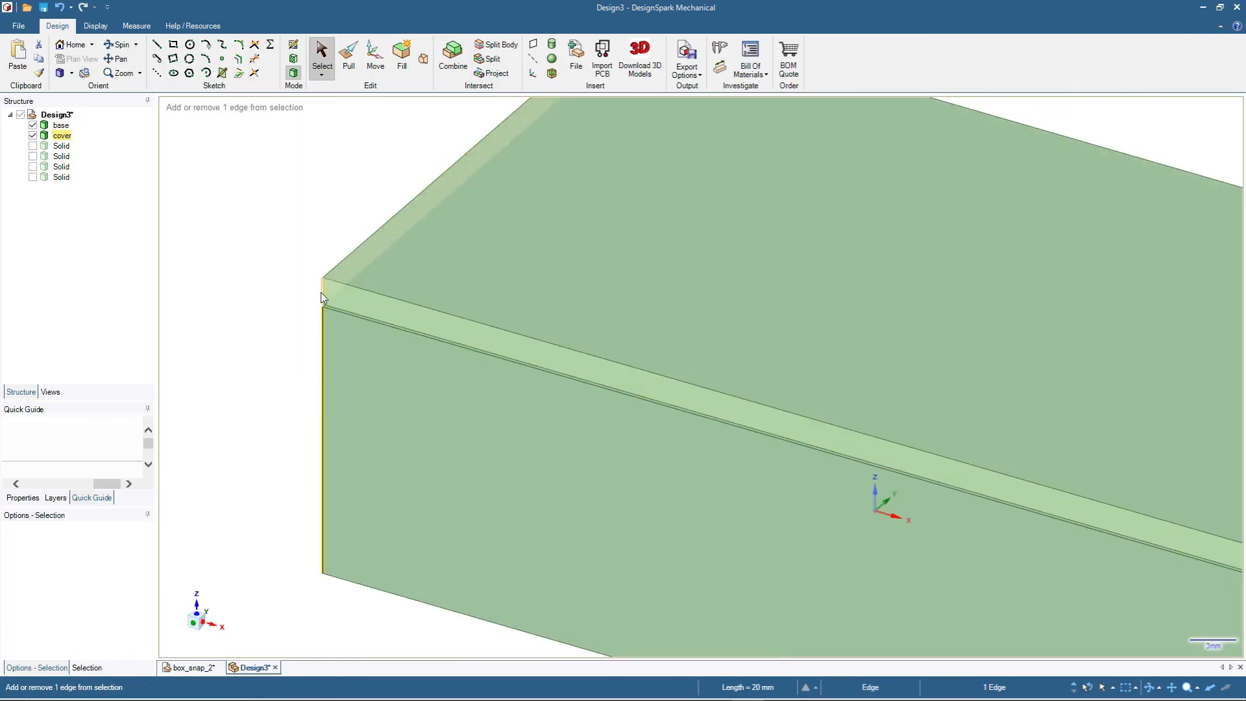
scroll(336, 302, "down", 5)
scroll(692, 422, "up", 3)
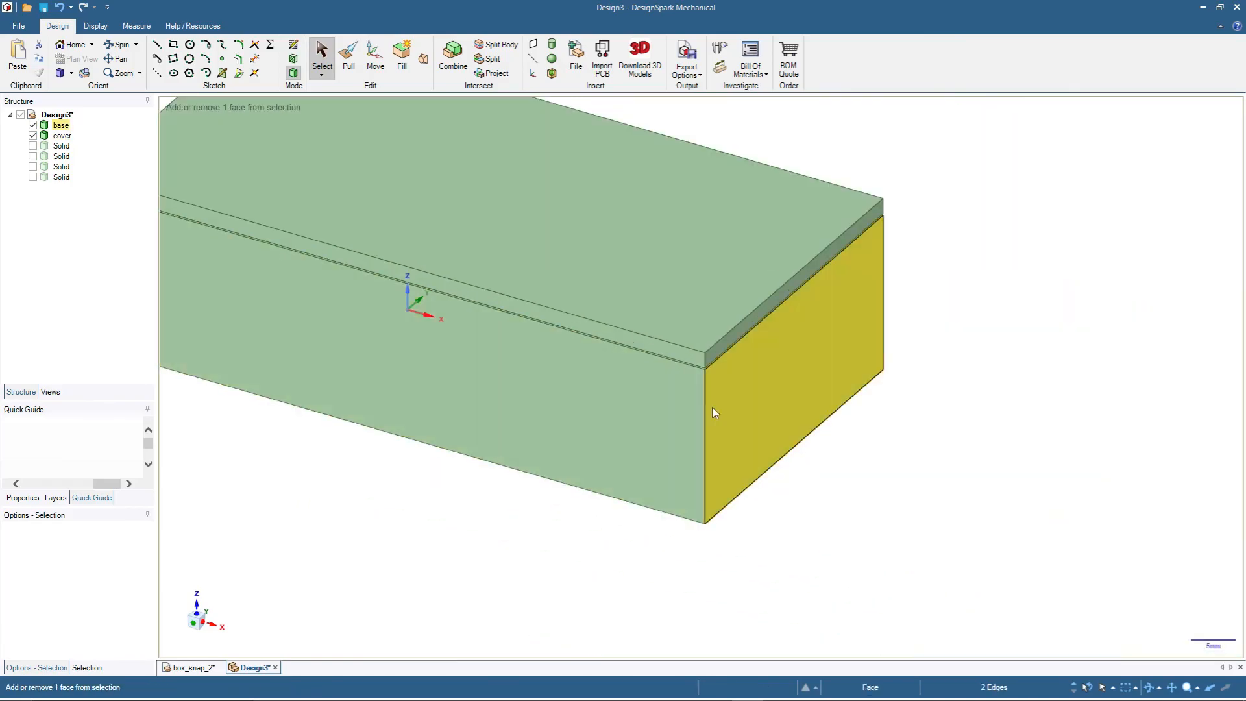
left_click(706, 410, "ctrl")
left_click(707, 361, "ctrl")
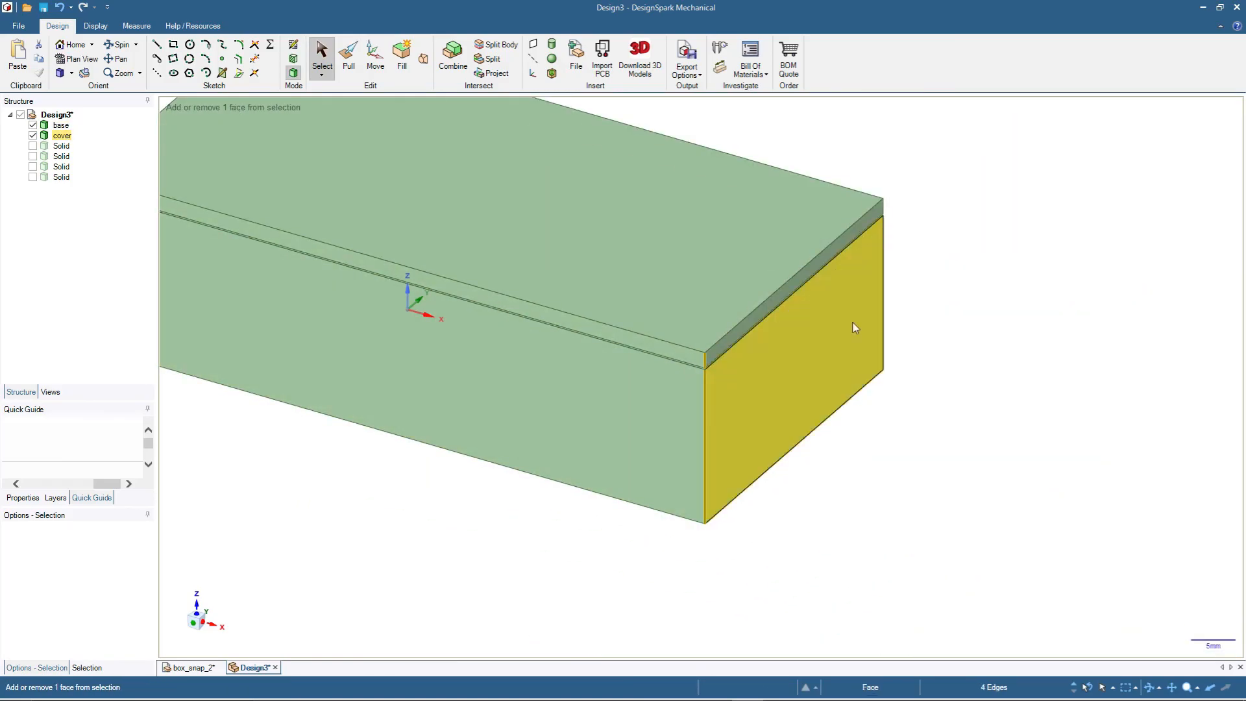
left_click(884, 287, "ctrl")
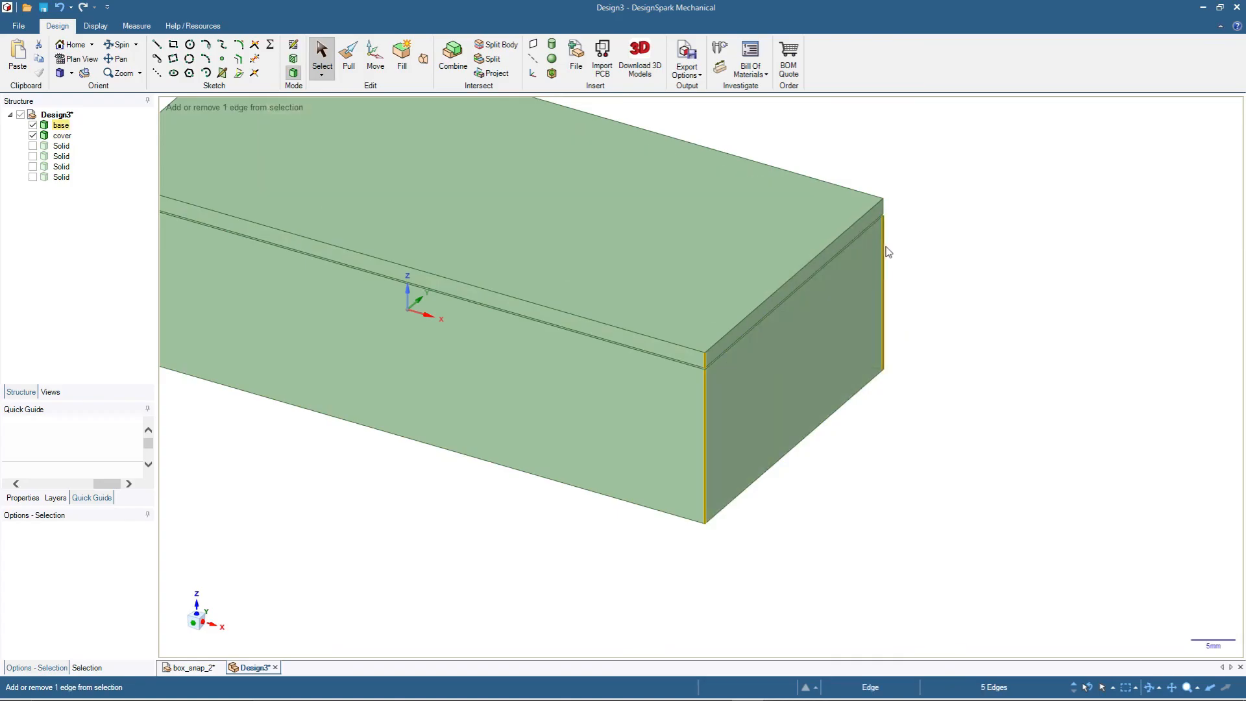
left_click(887, 211, "ctrl")
scroll(974, 351, "down", 3)
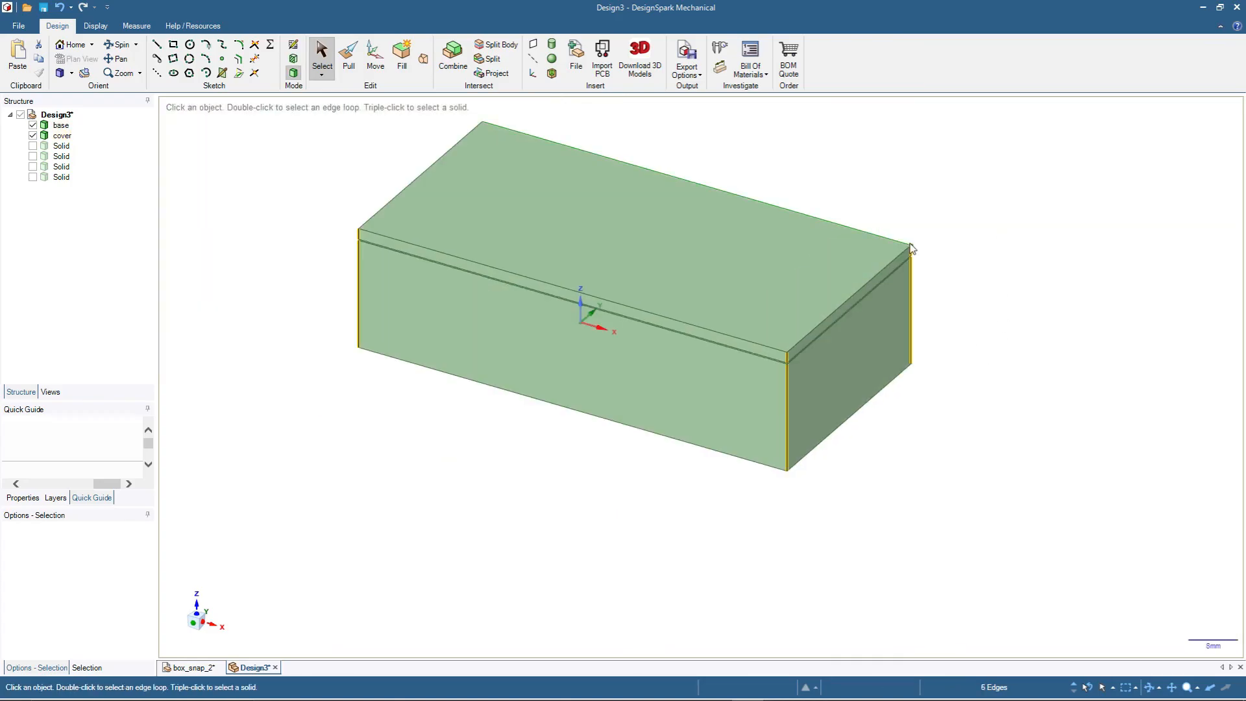
left_click(349, 56)
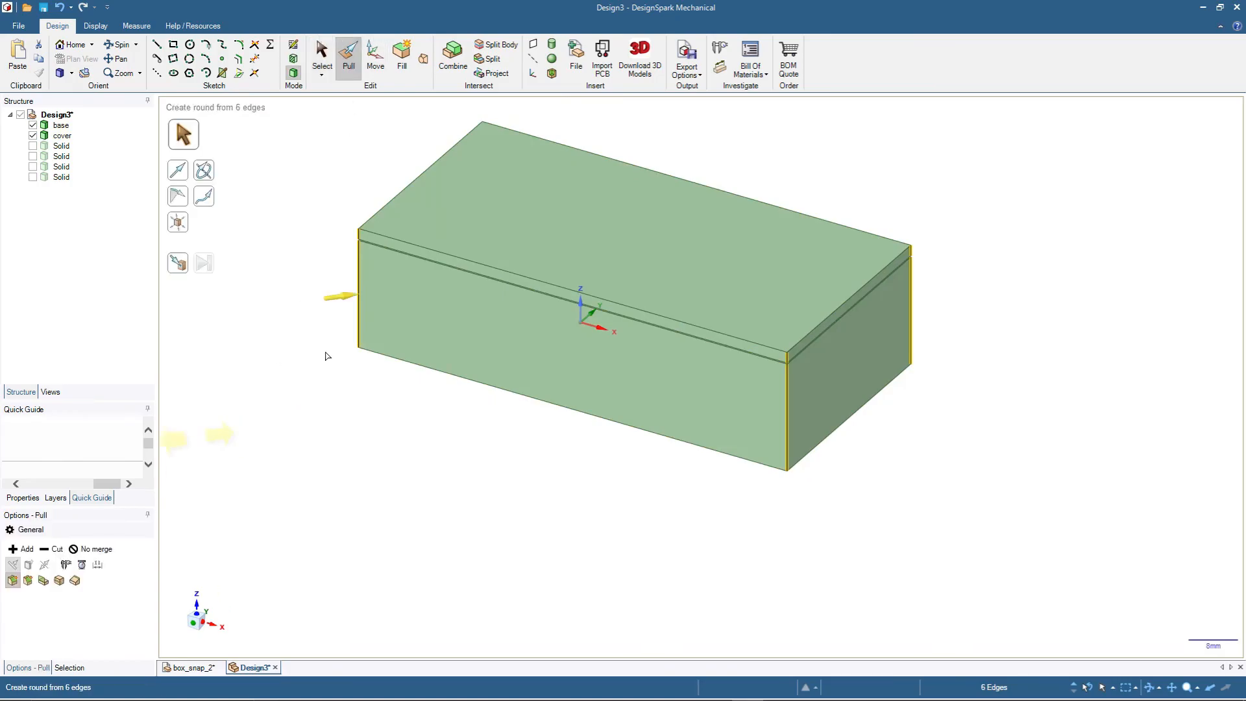
left_click_drag(298, 342, 314, 342)
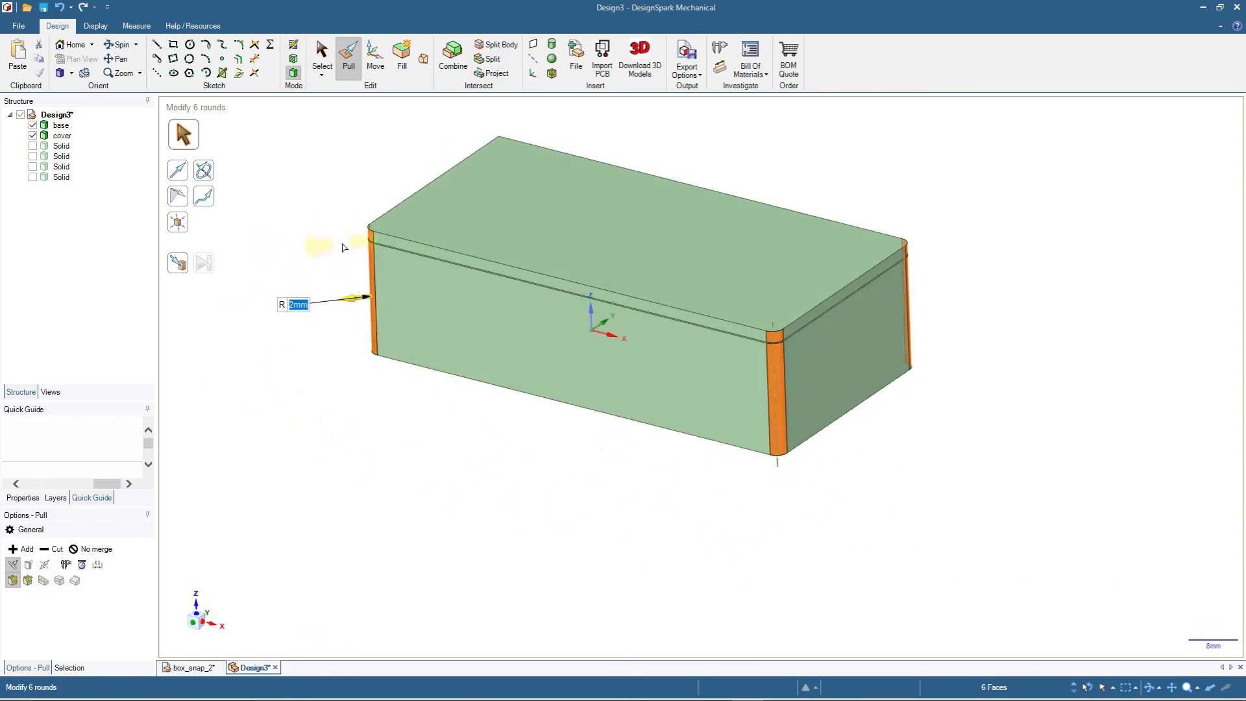
- Round the base and cover edges at the remaining outer corner with a 2 mm radius
middle_click_drag(598, 509, 797, 194)
left_click(791, 175)
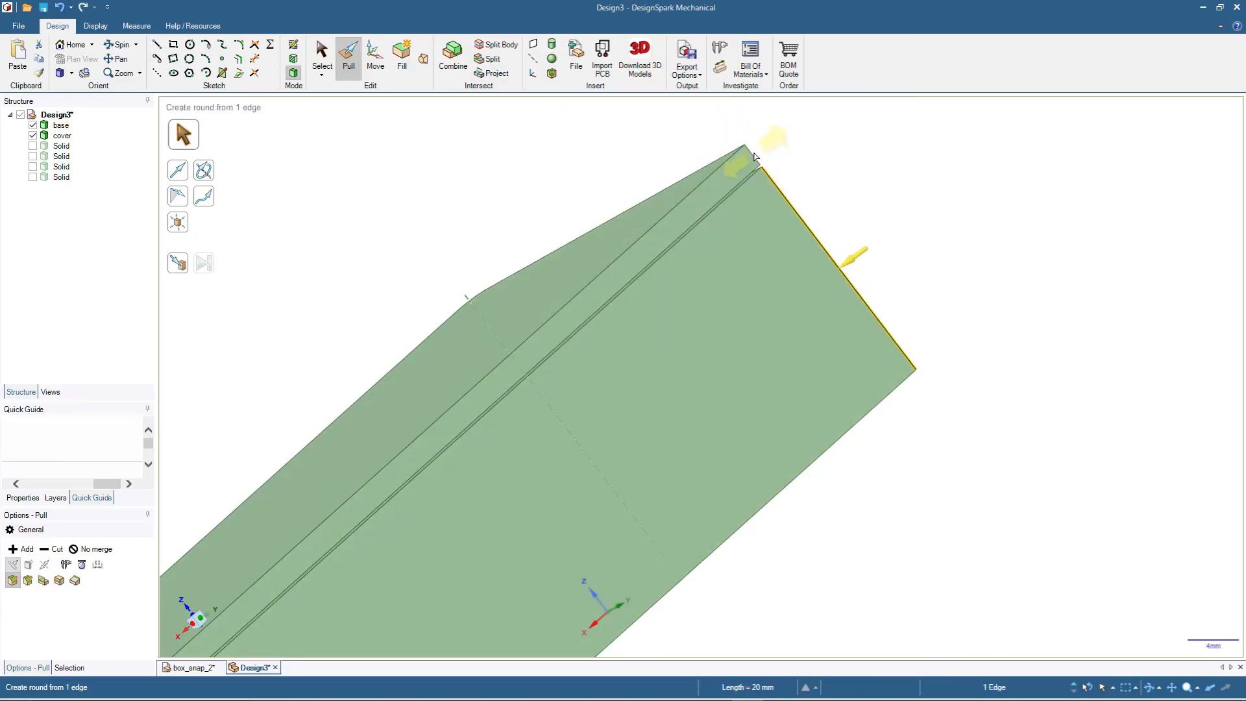
left_click(753, 155, "ctrl")
left_click_drag(978, 236, 948, 277)
type("2")
key("Return")
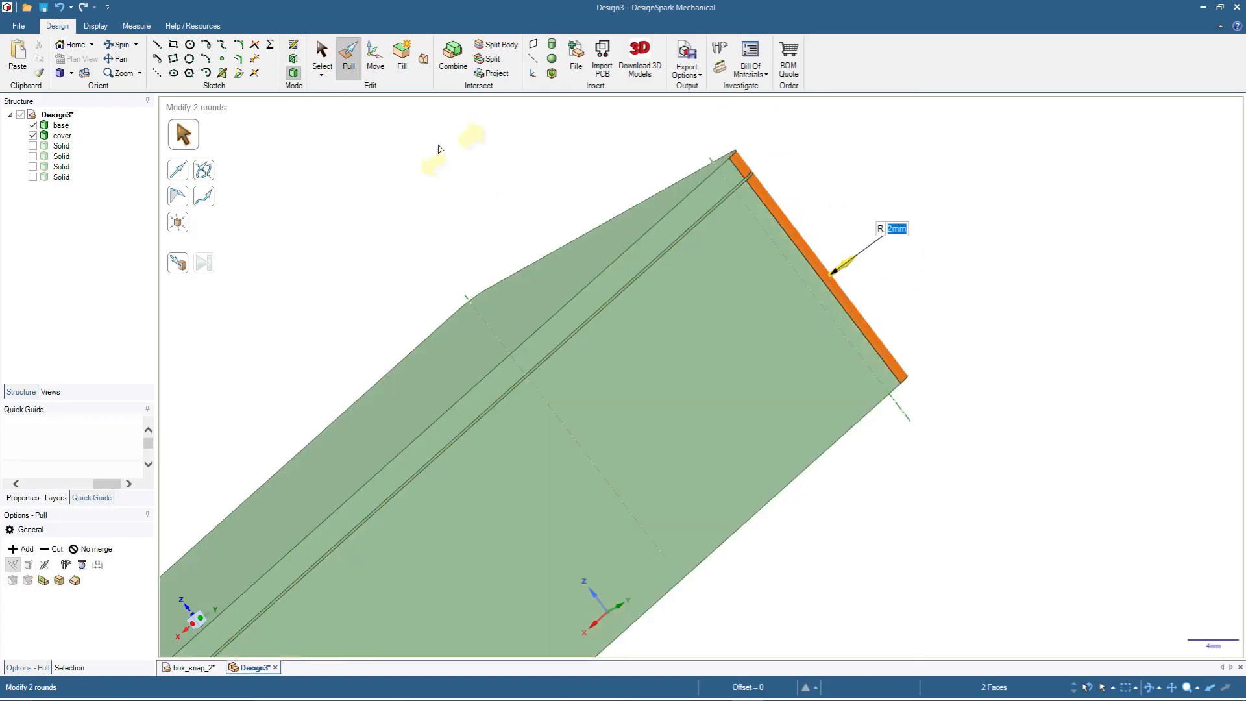
left_click(322, 56)
left_click(83, 48)
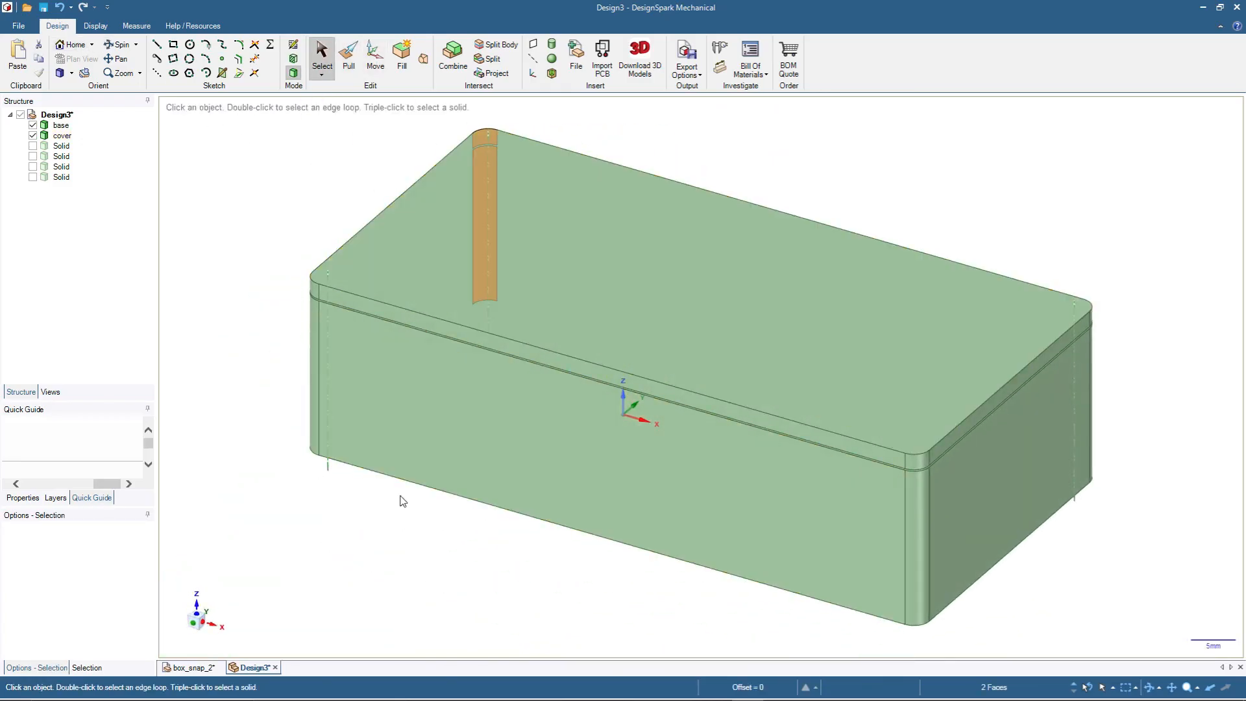
left_click(358, 525)
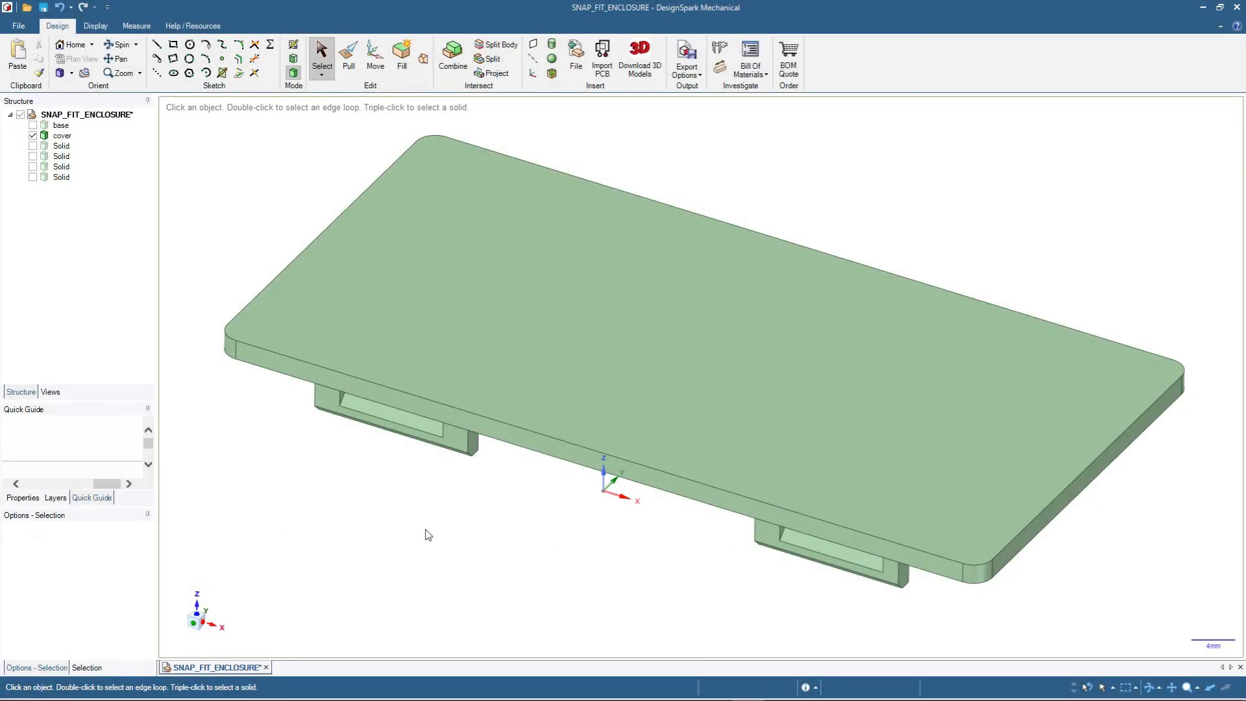
left_click(423, 290)
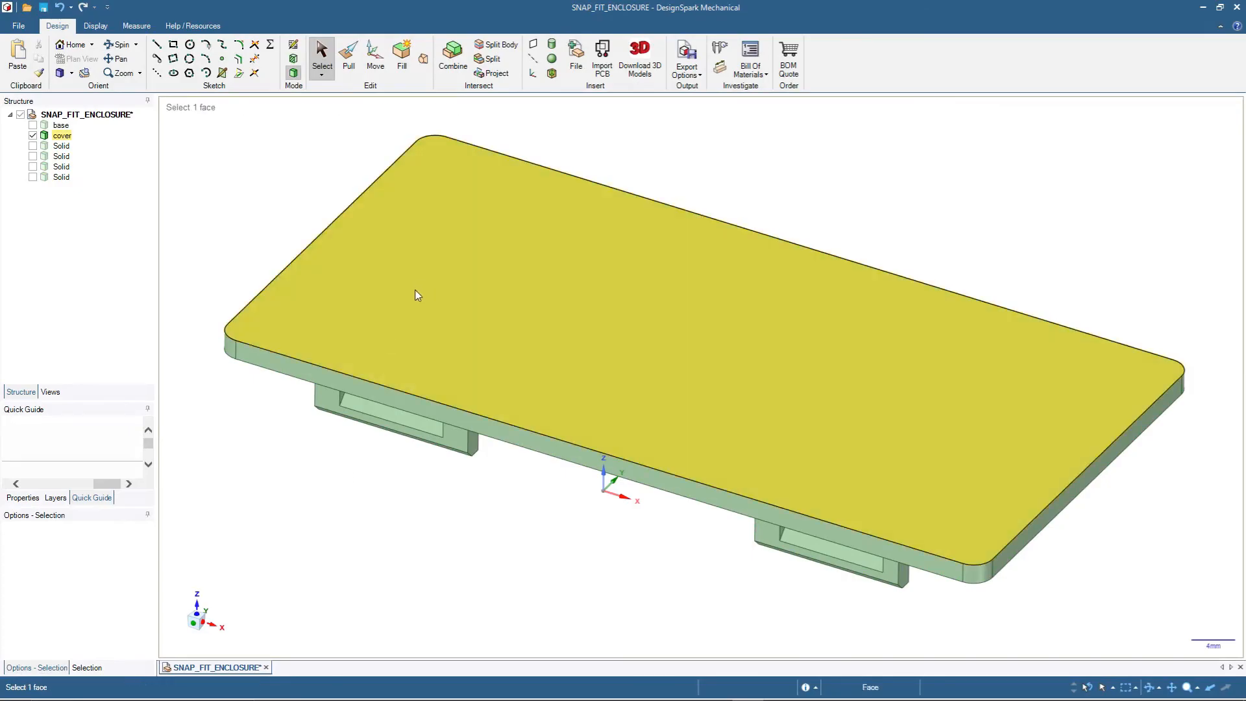
left_click(403, 544)
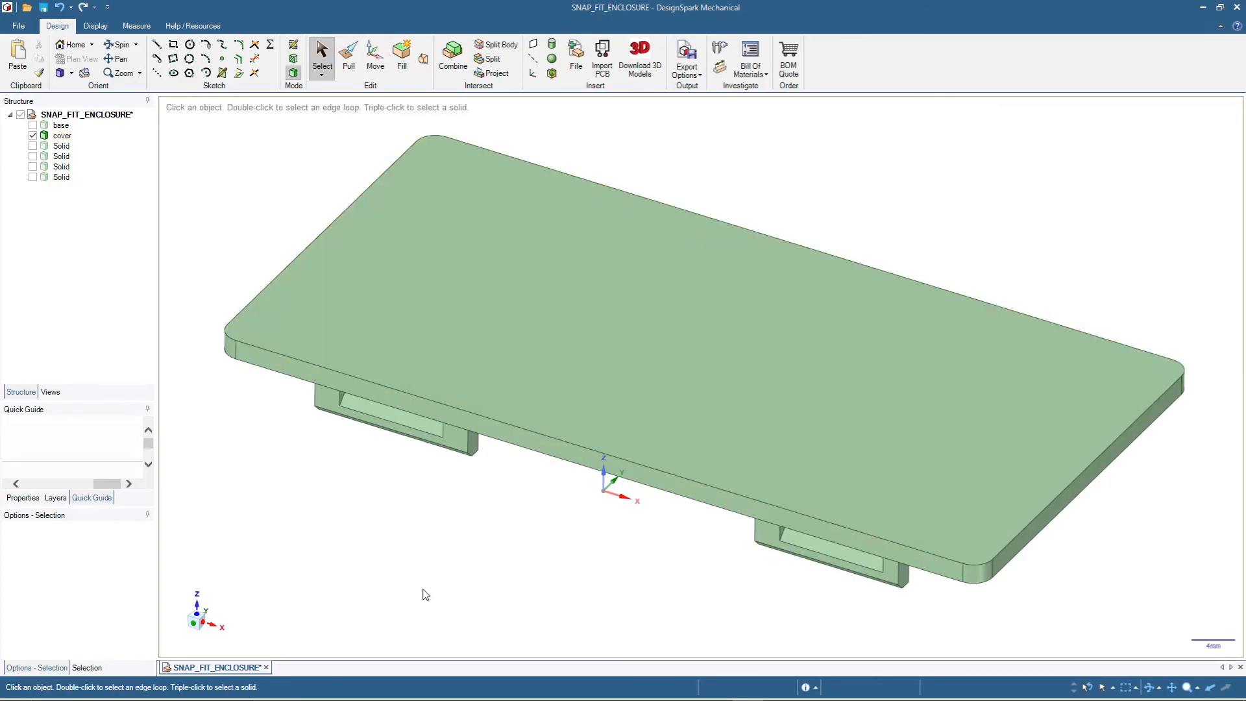
left_click(487, 398)
left_click(621, 571)
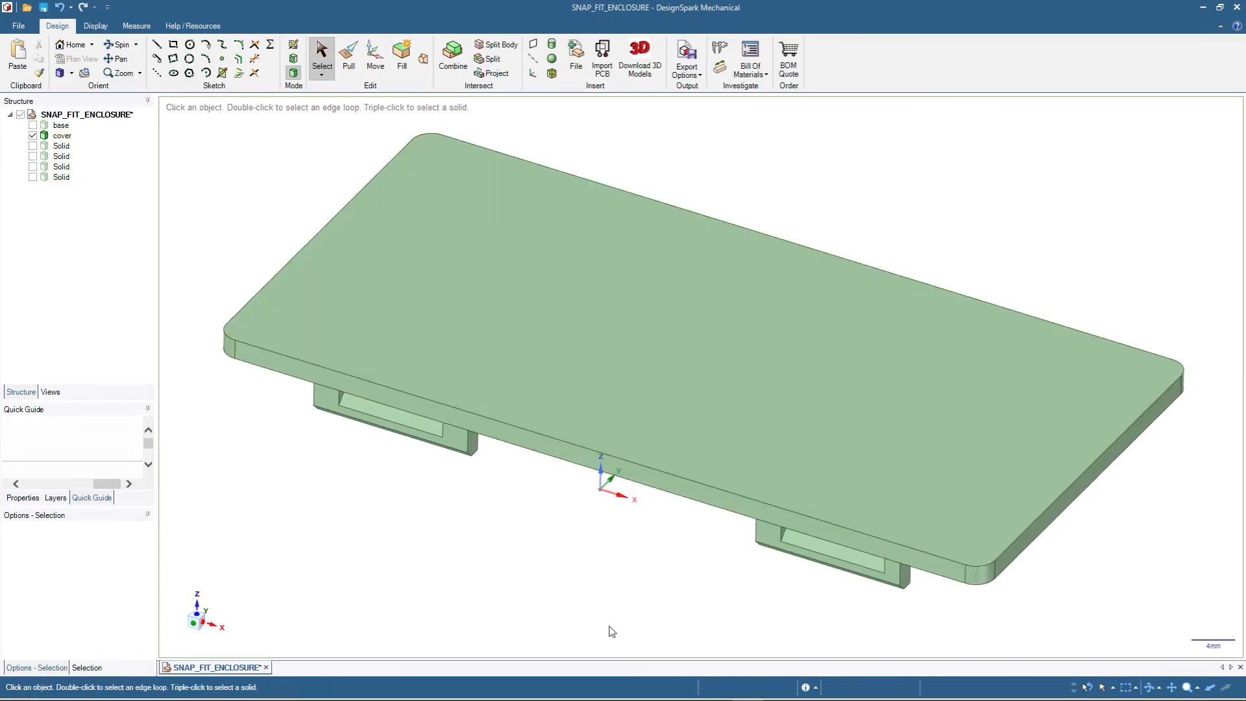
left_click(718, 459)
left_click(1019, 640)
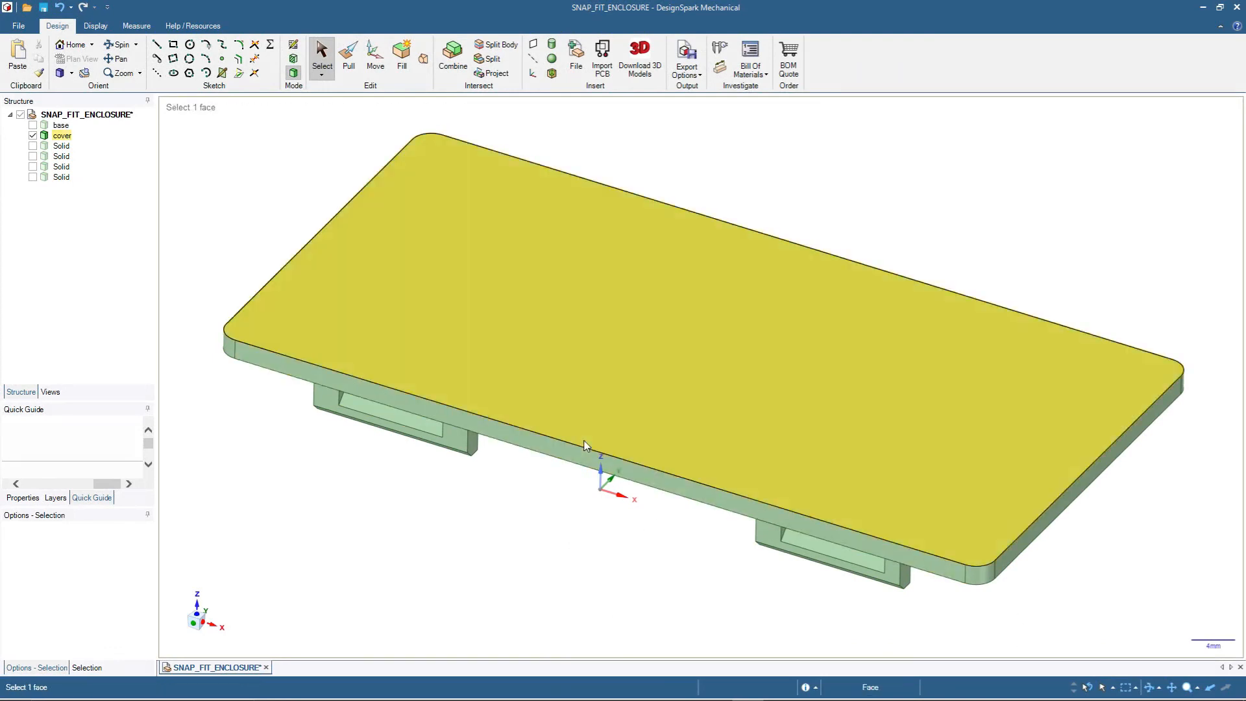
middle_click_drag(302, 361, 328, 307)
left_click(329, 308)
left_click(224, 393)
middle_click_drag(636, 568, 748, 71)
middle_click_drag(721, 134, 1056, 208)
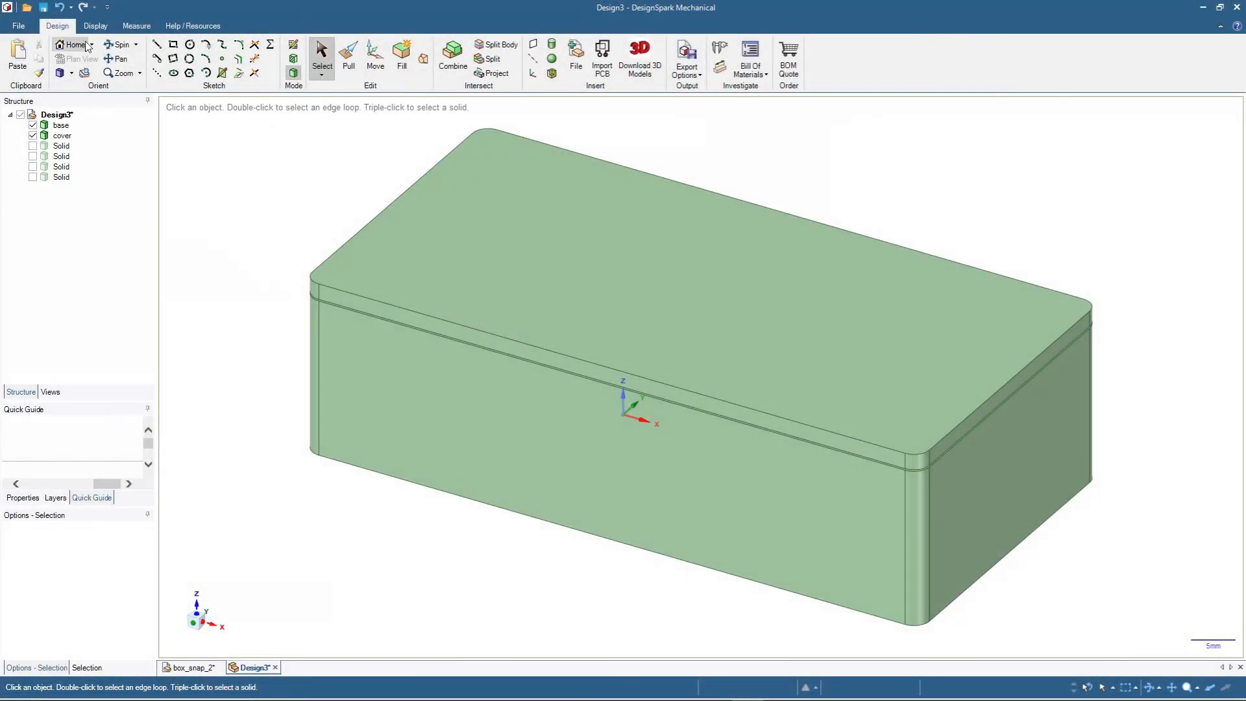
- Set the graphics style to Wireframe and examine the snap features inside the closed box
left_click(96, 26)
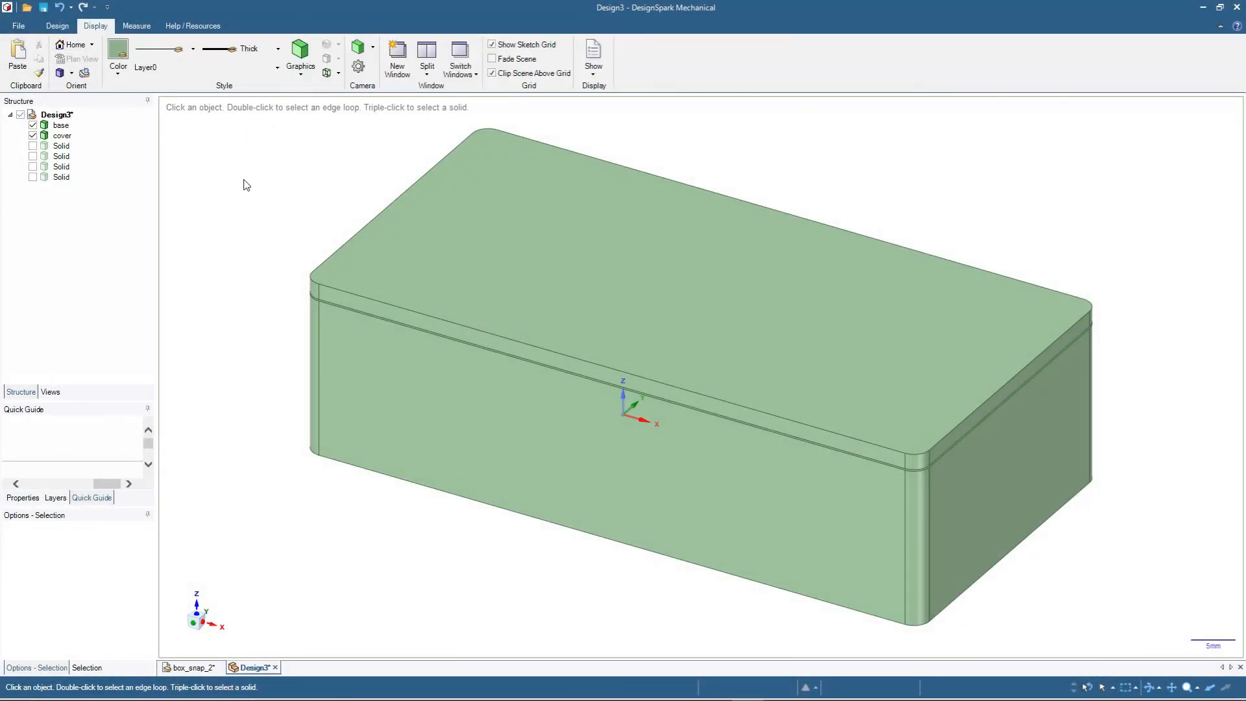
left_click(304, 68)
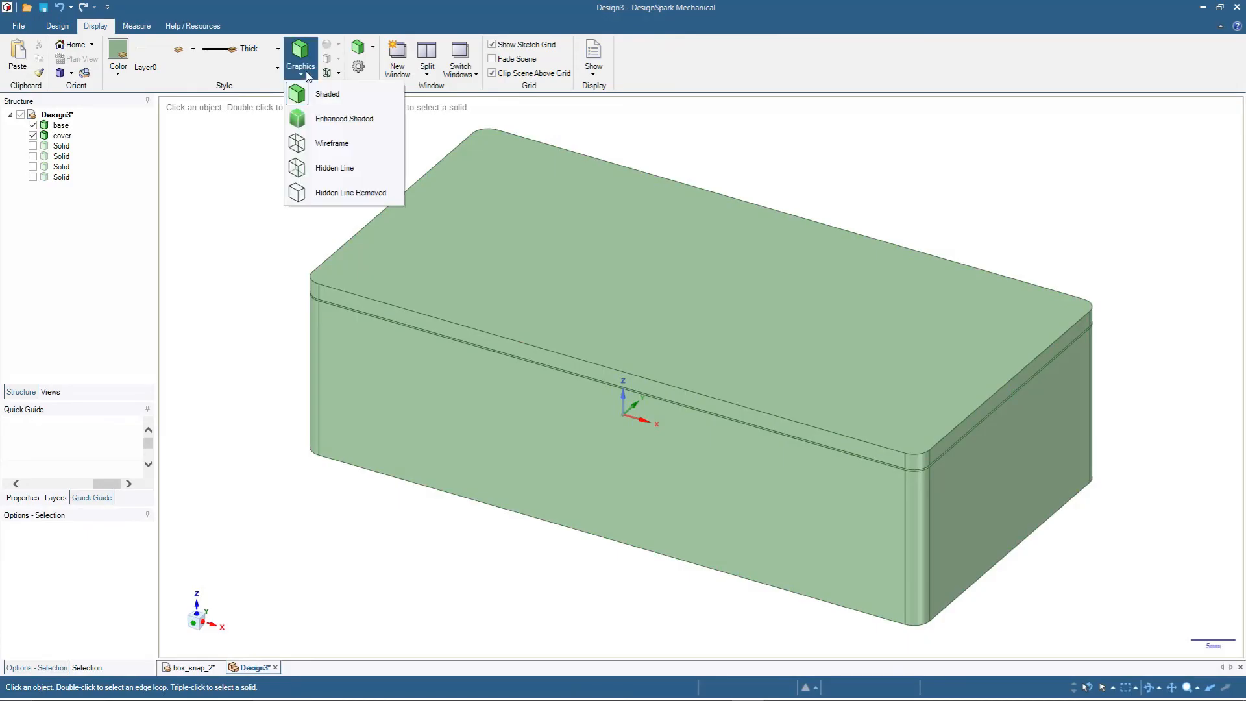
left_click(332, 146)
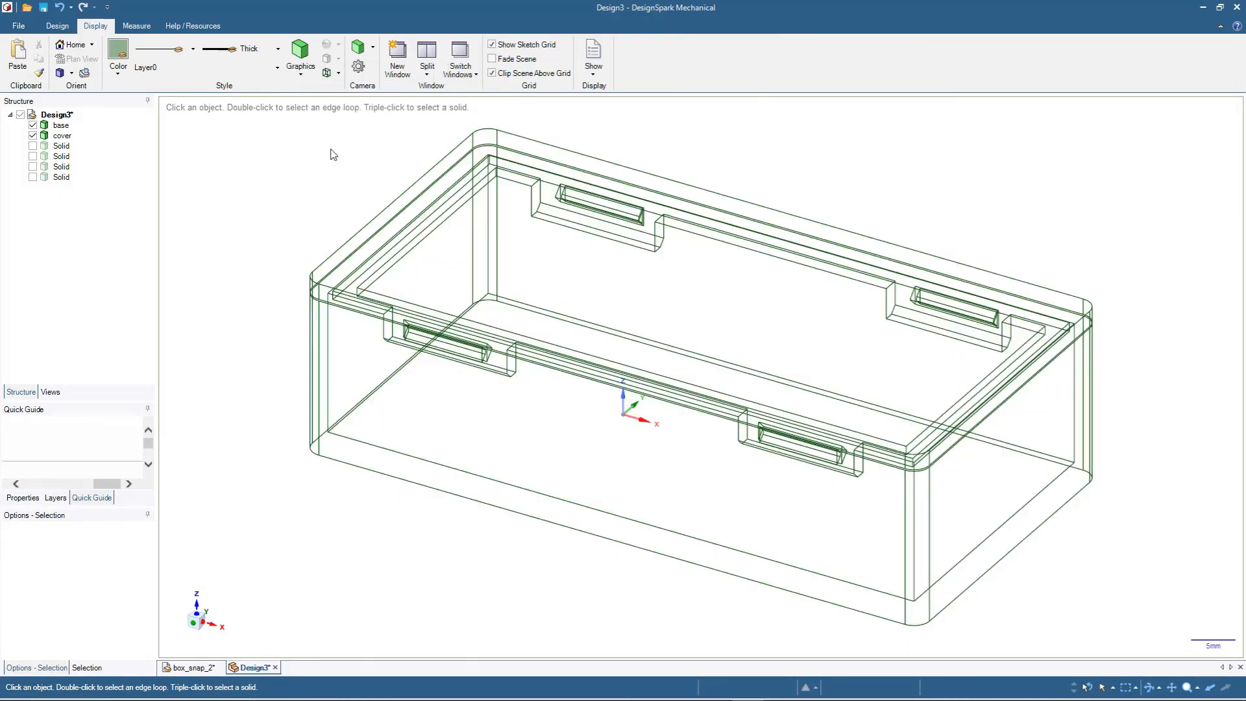
mouse_move(363, 635)
middle_mouse_down()
mouse_move(349, 631)
mouse_move(1032, 626)
mouse_move(904, 646)
mouse_move(894, 604)
mouse_move(929, 563)
mouse_move(953, 589)
middle_mouse_up()
mouse_move(1024, 506)
middle_mouse_down()
mouse_move(1041, 548)
mouse_move(1065, 548)
mouse_move(1058, 568)
middle_mouse_up()
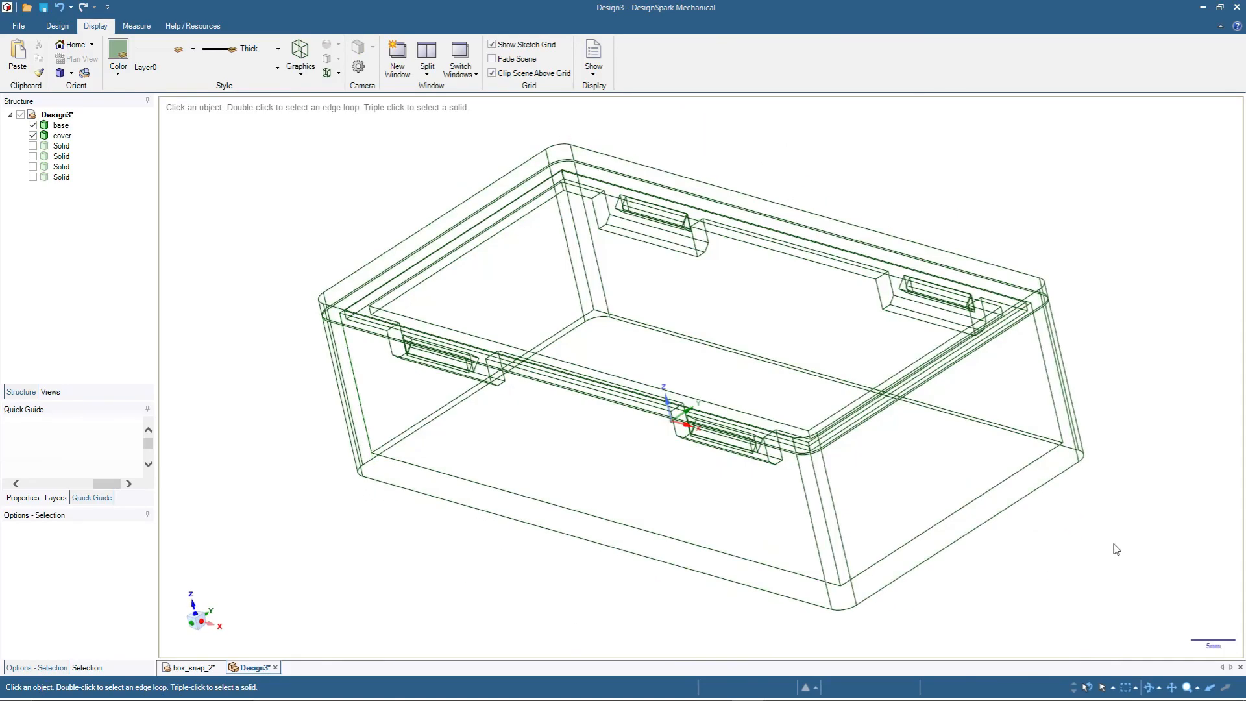